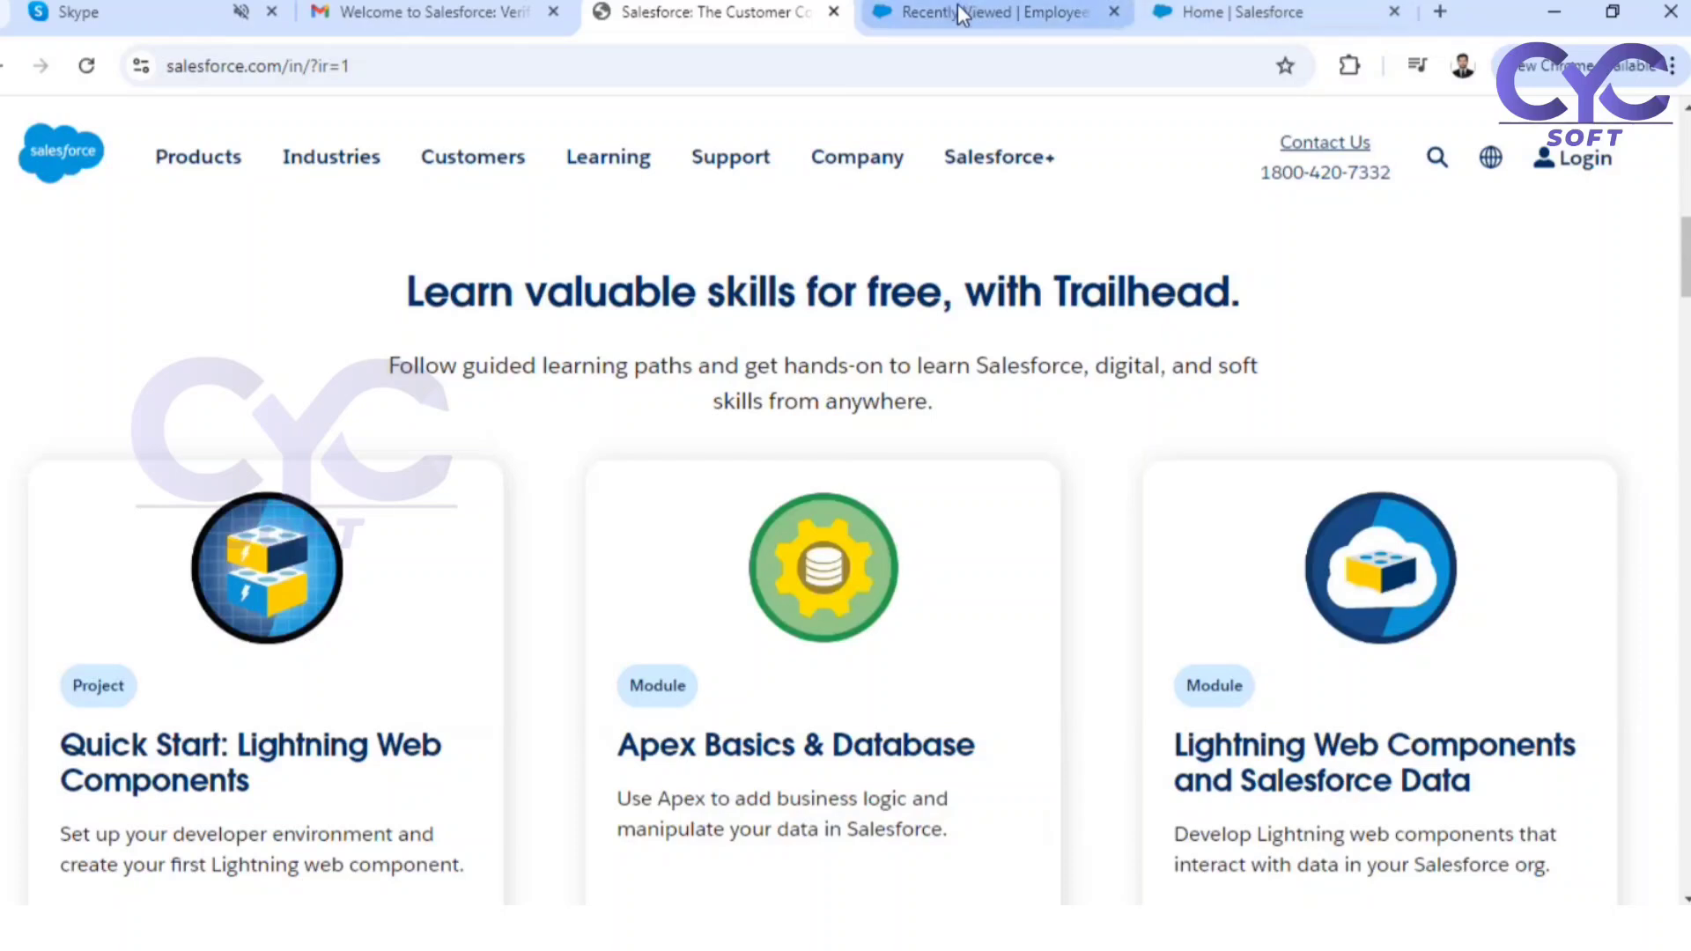
# Switch to the Salesforce Setup page and find and open the Flows page
pyautogui.click(1171, 11)
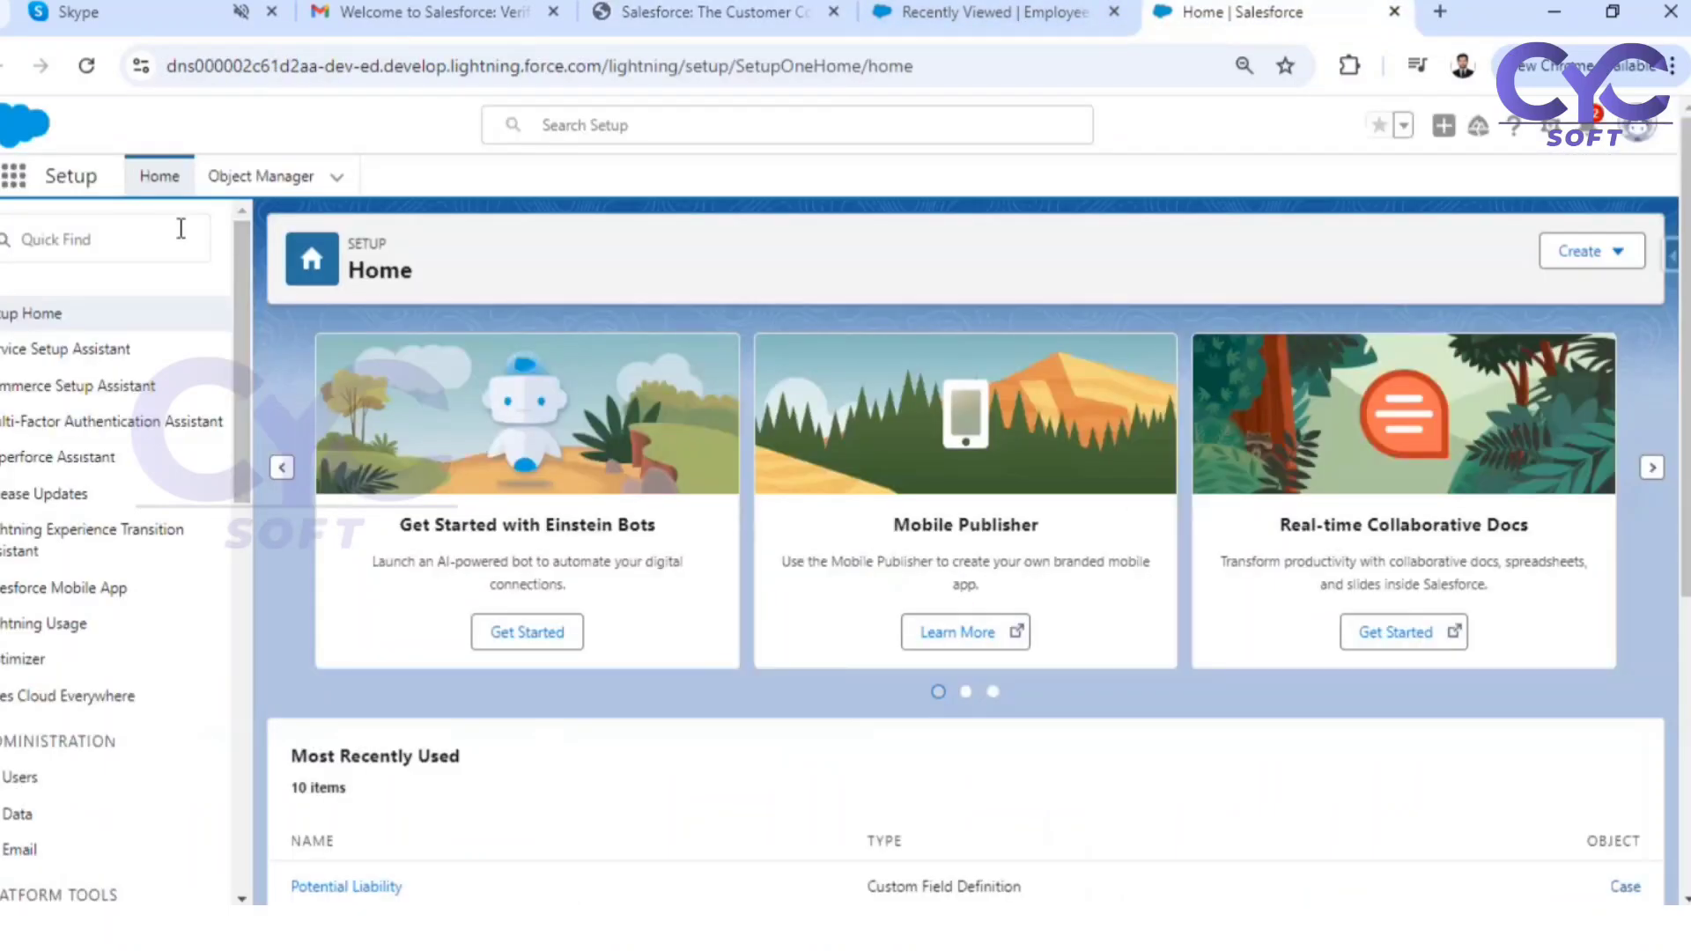
pyautogui.click(181, 228)
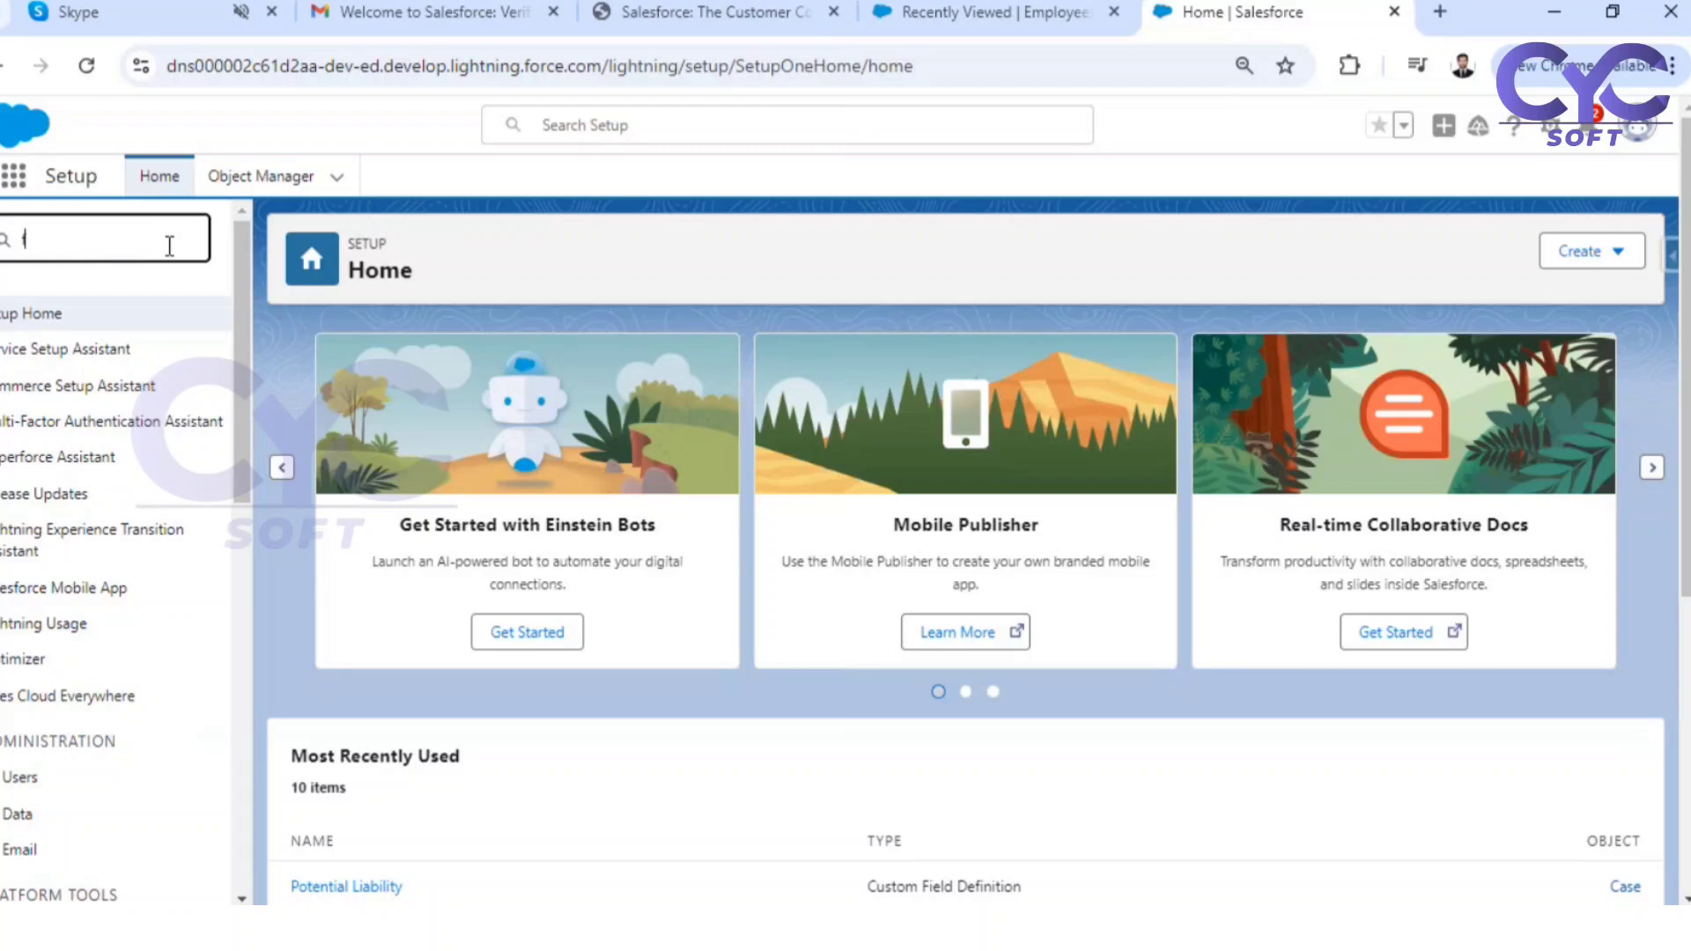
pyautogui.write('flow')
pyautogui.click(50, 497)
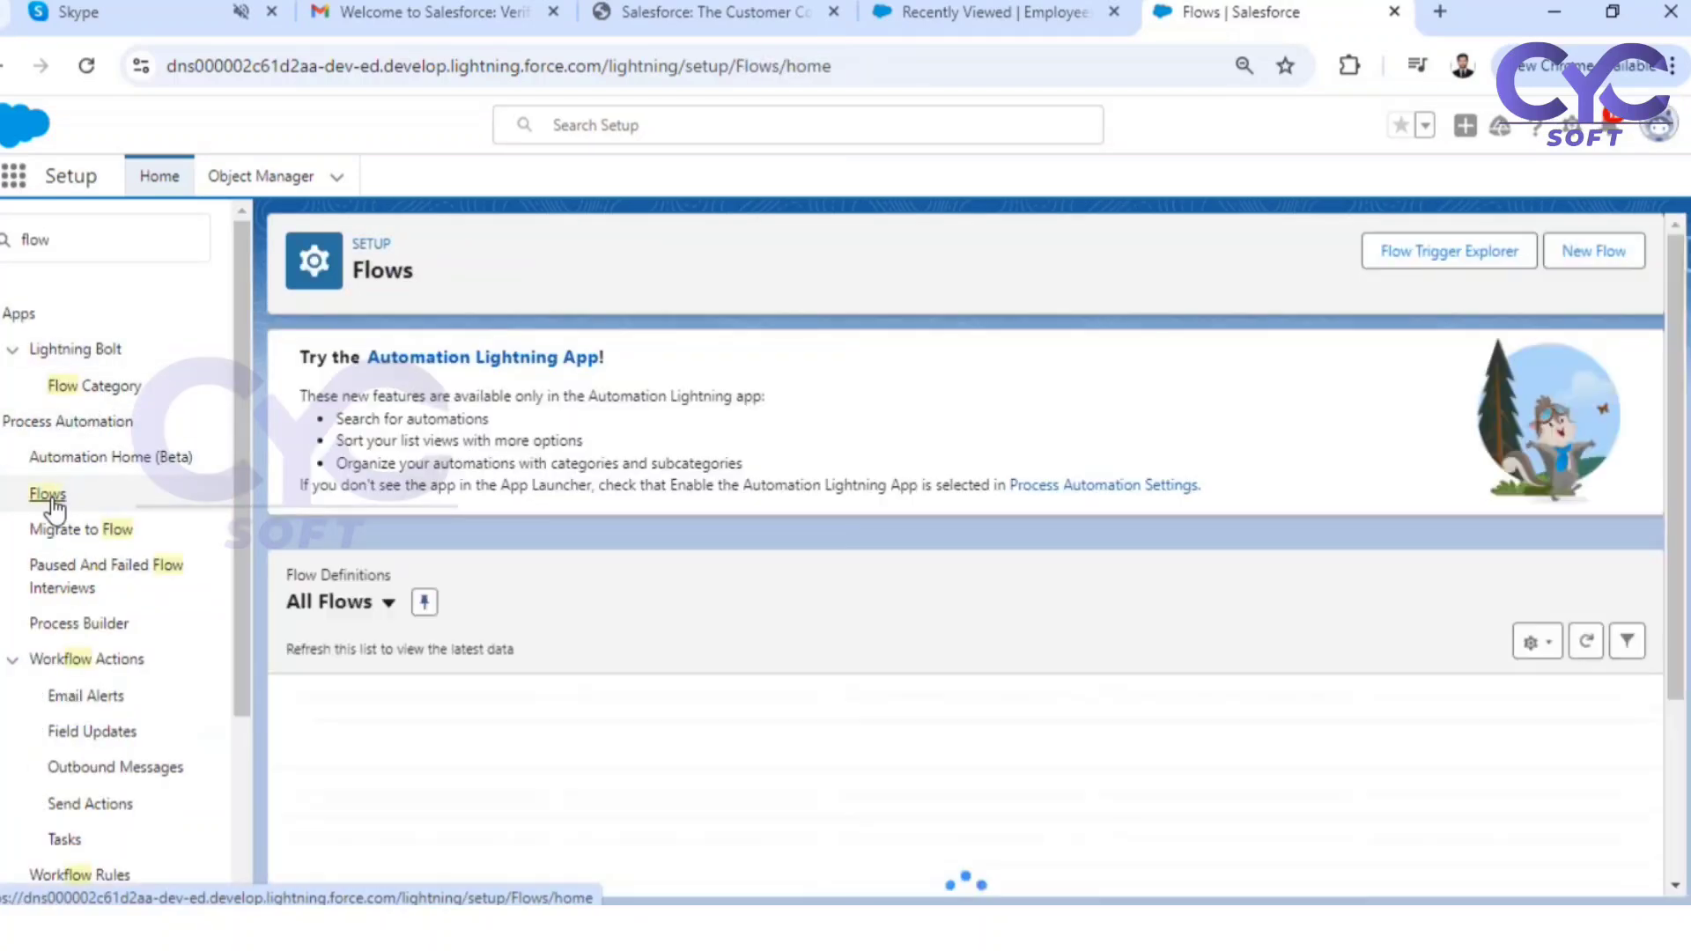
# Create a new flow from scratch with the Screen Flow type
pyautogui.click(1576, 253)
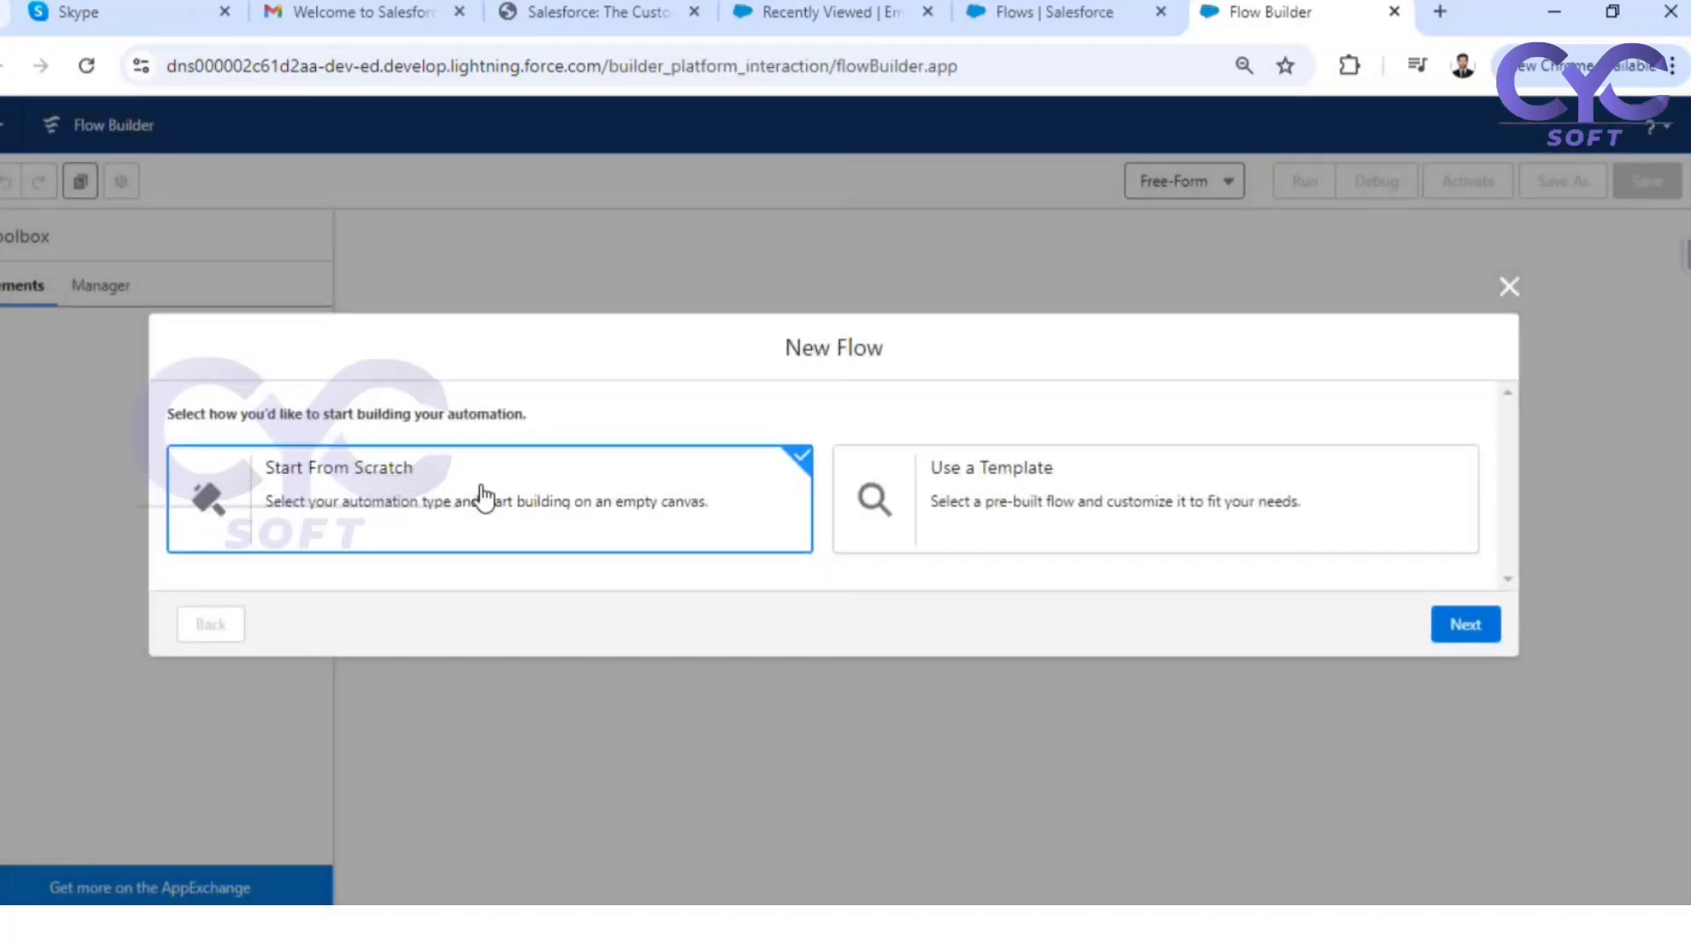
pyautogui.click(1464, 627)
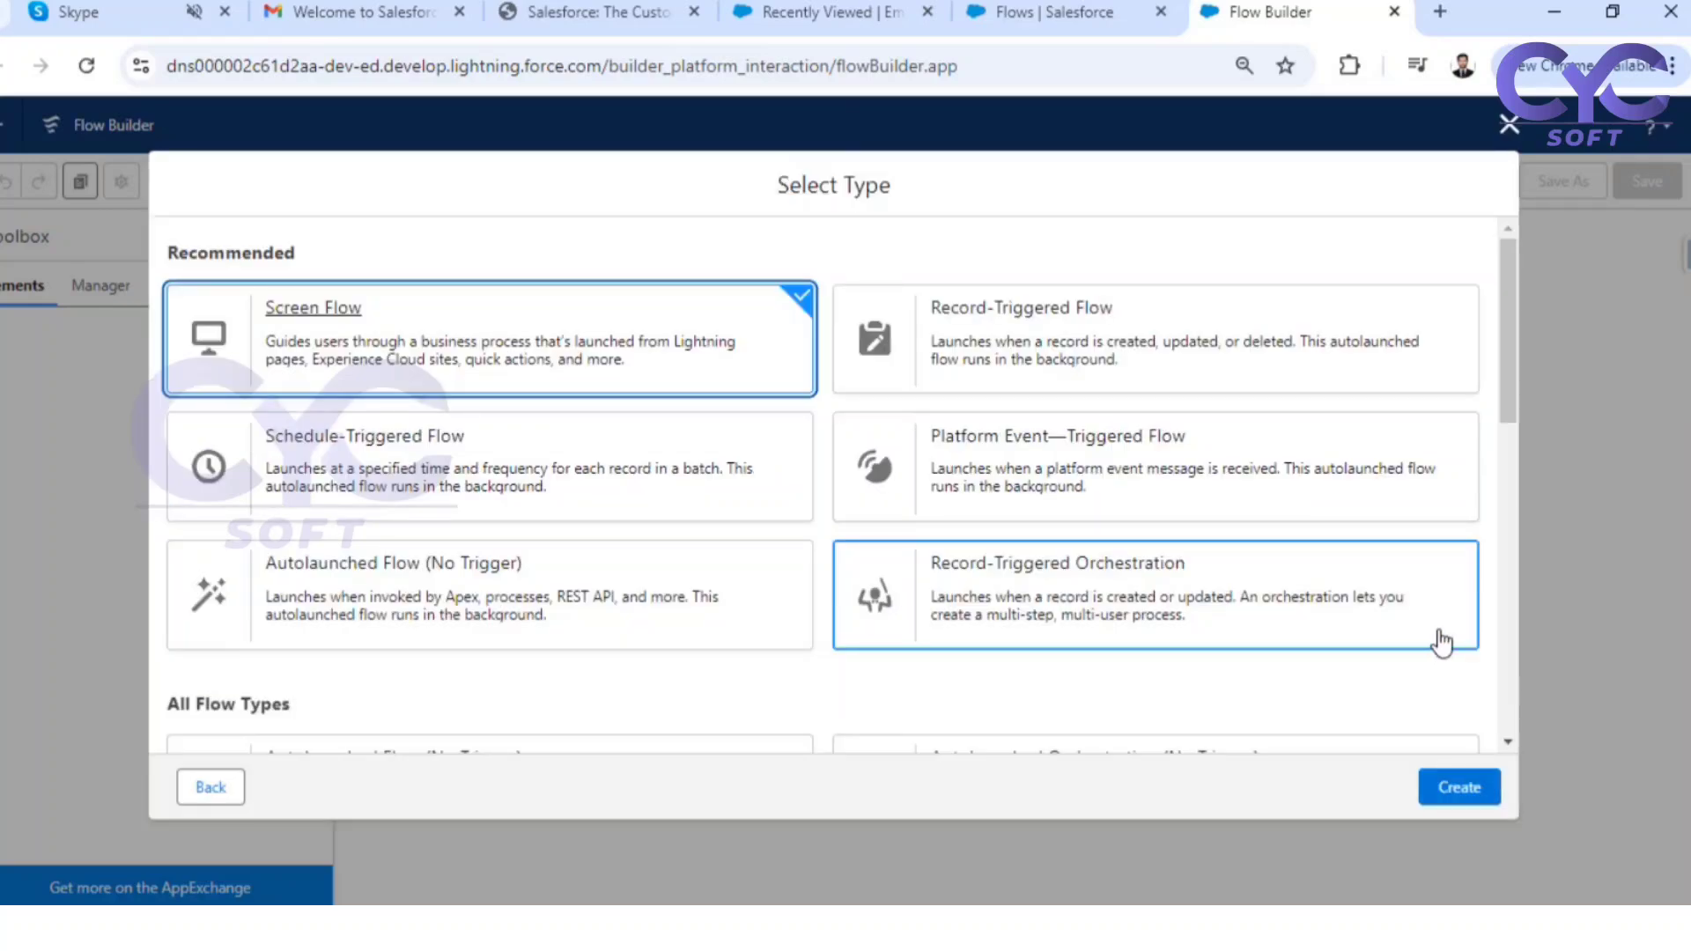
pyautogui.click(1462, 788)
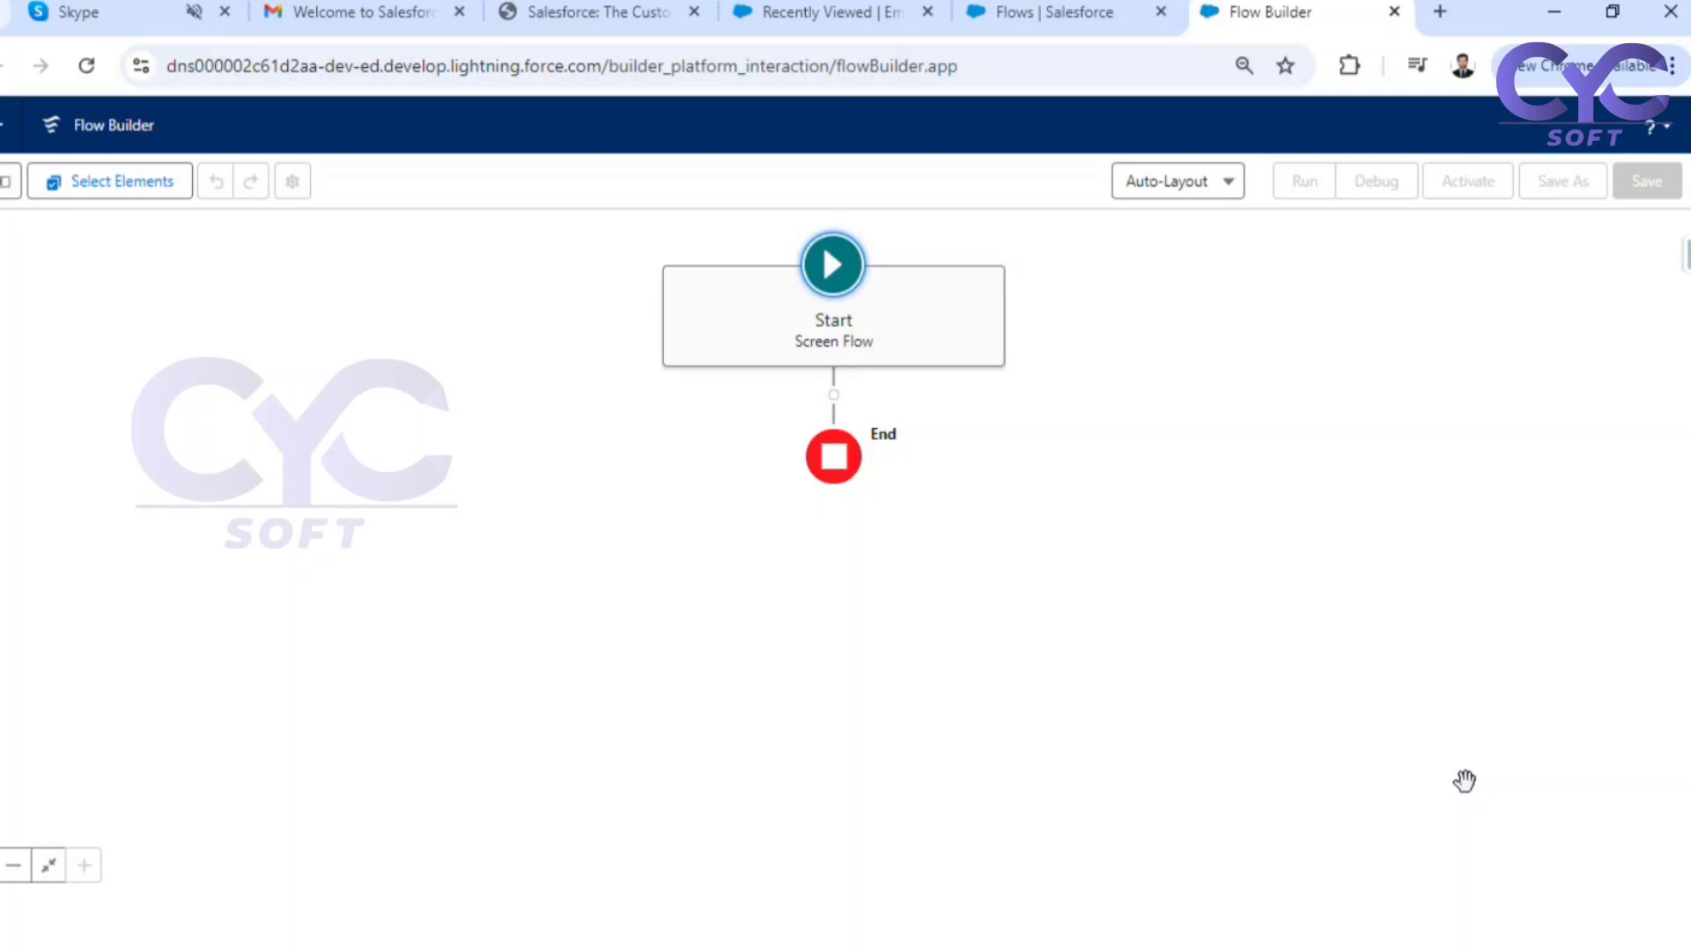
pyautogui.click(833, 394)
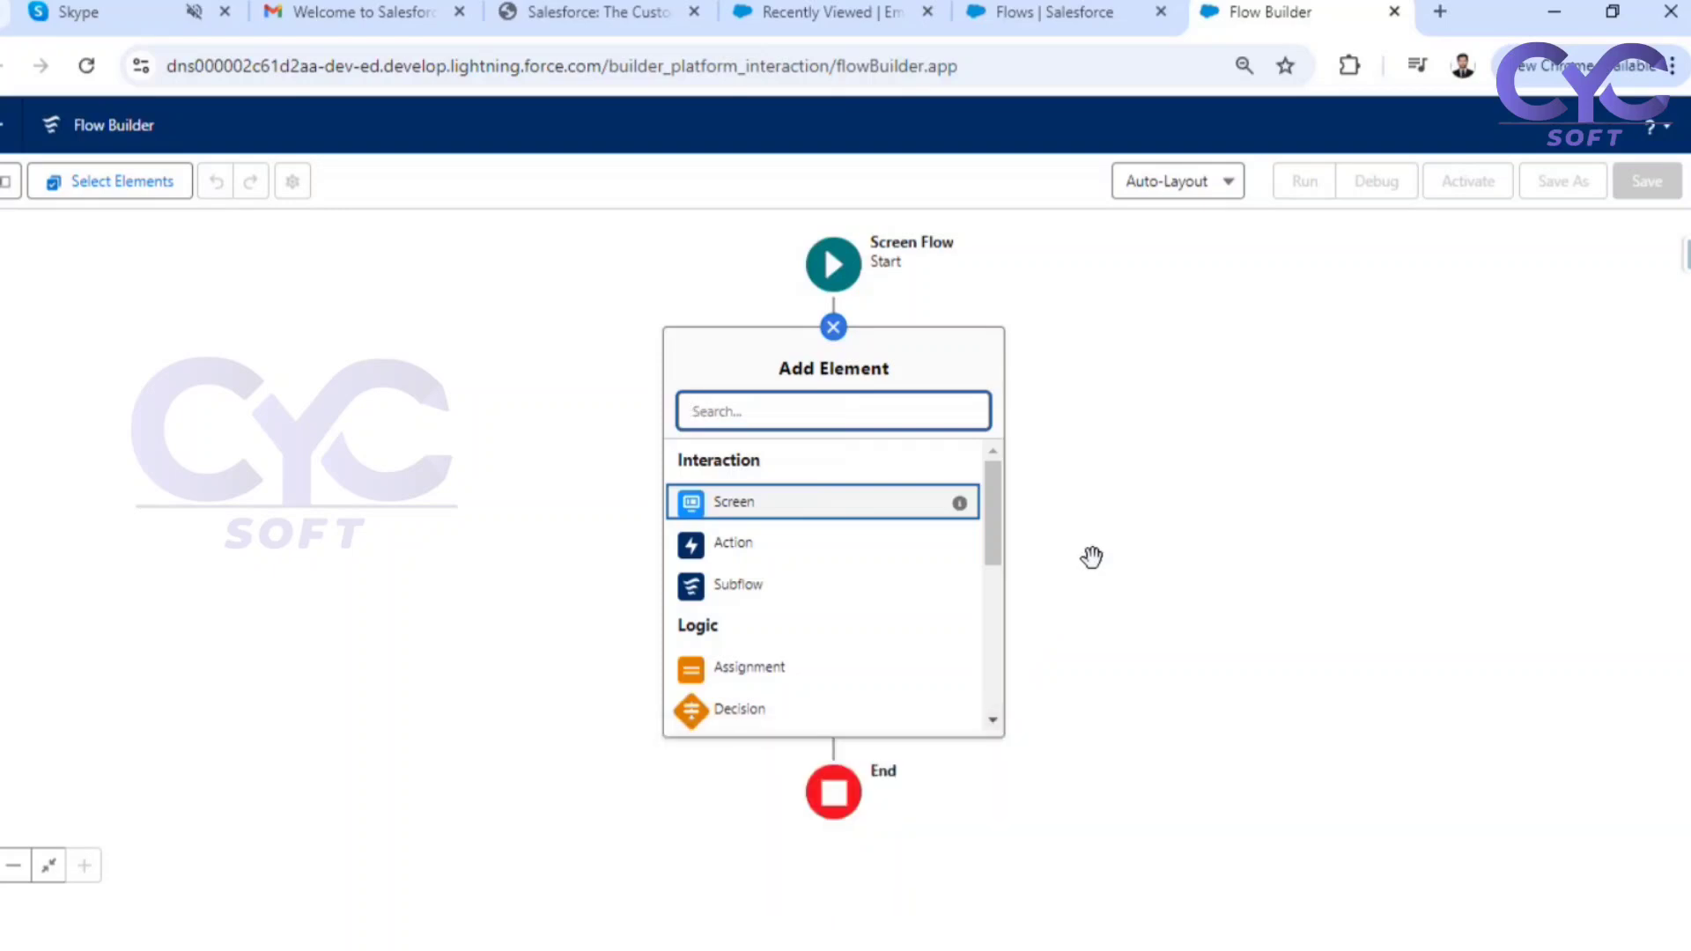
pyautogui.click(1370, 412)
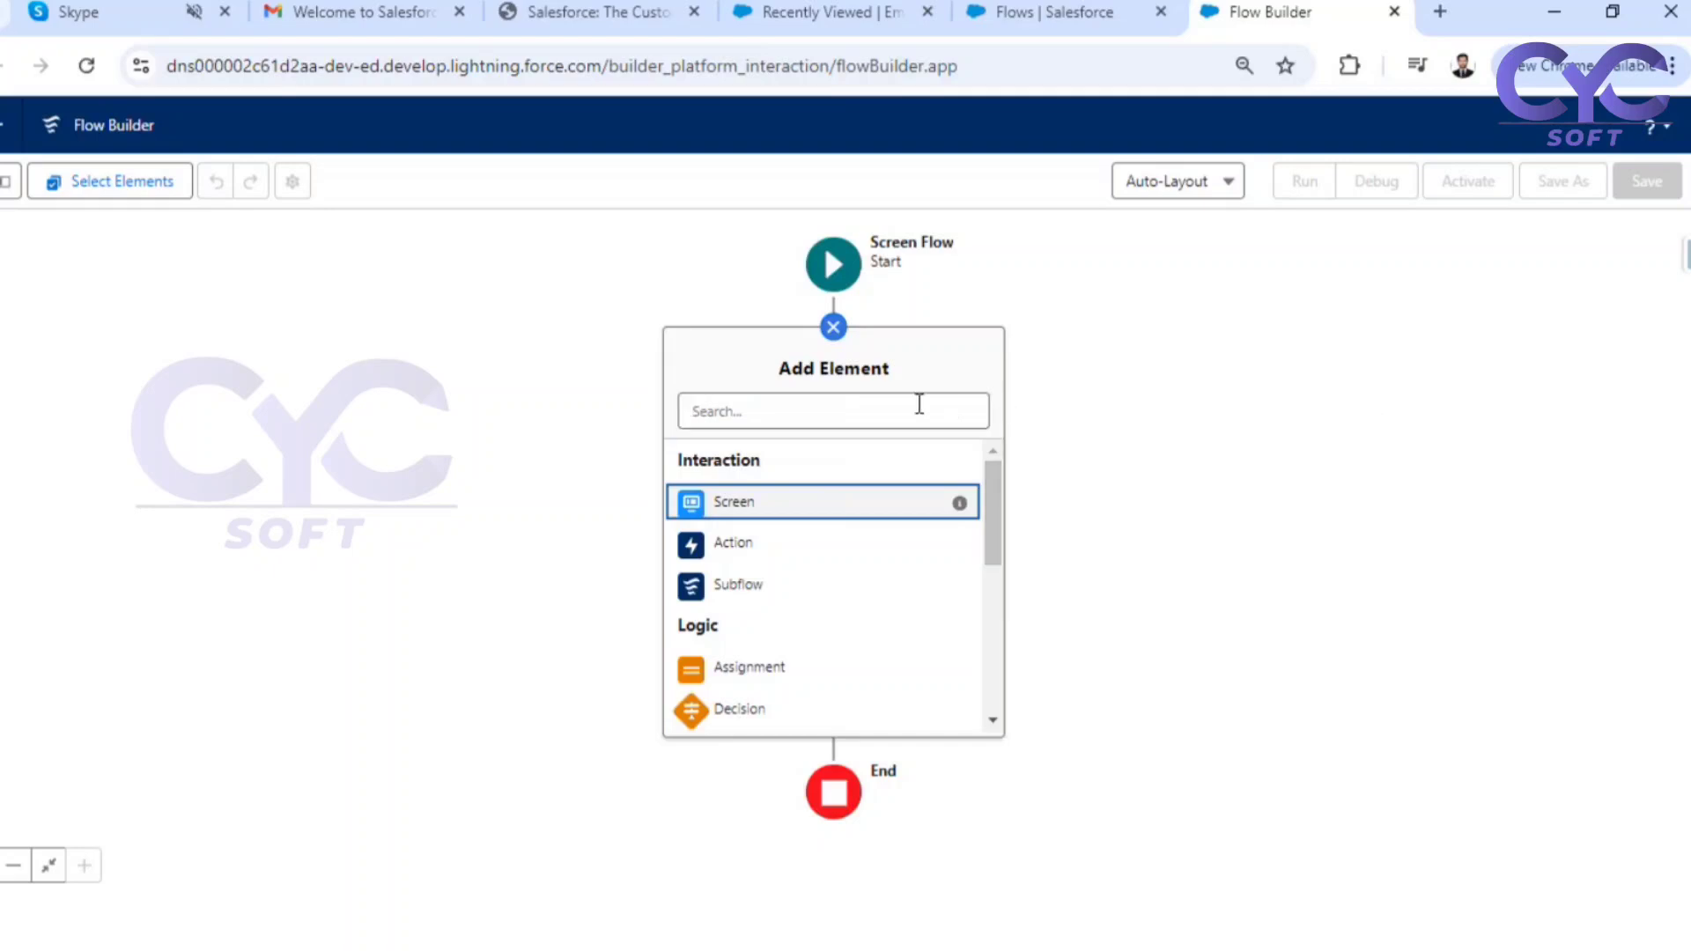
pyautogui.click(1254, 349)
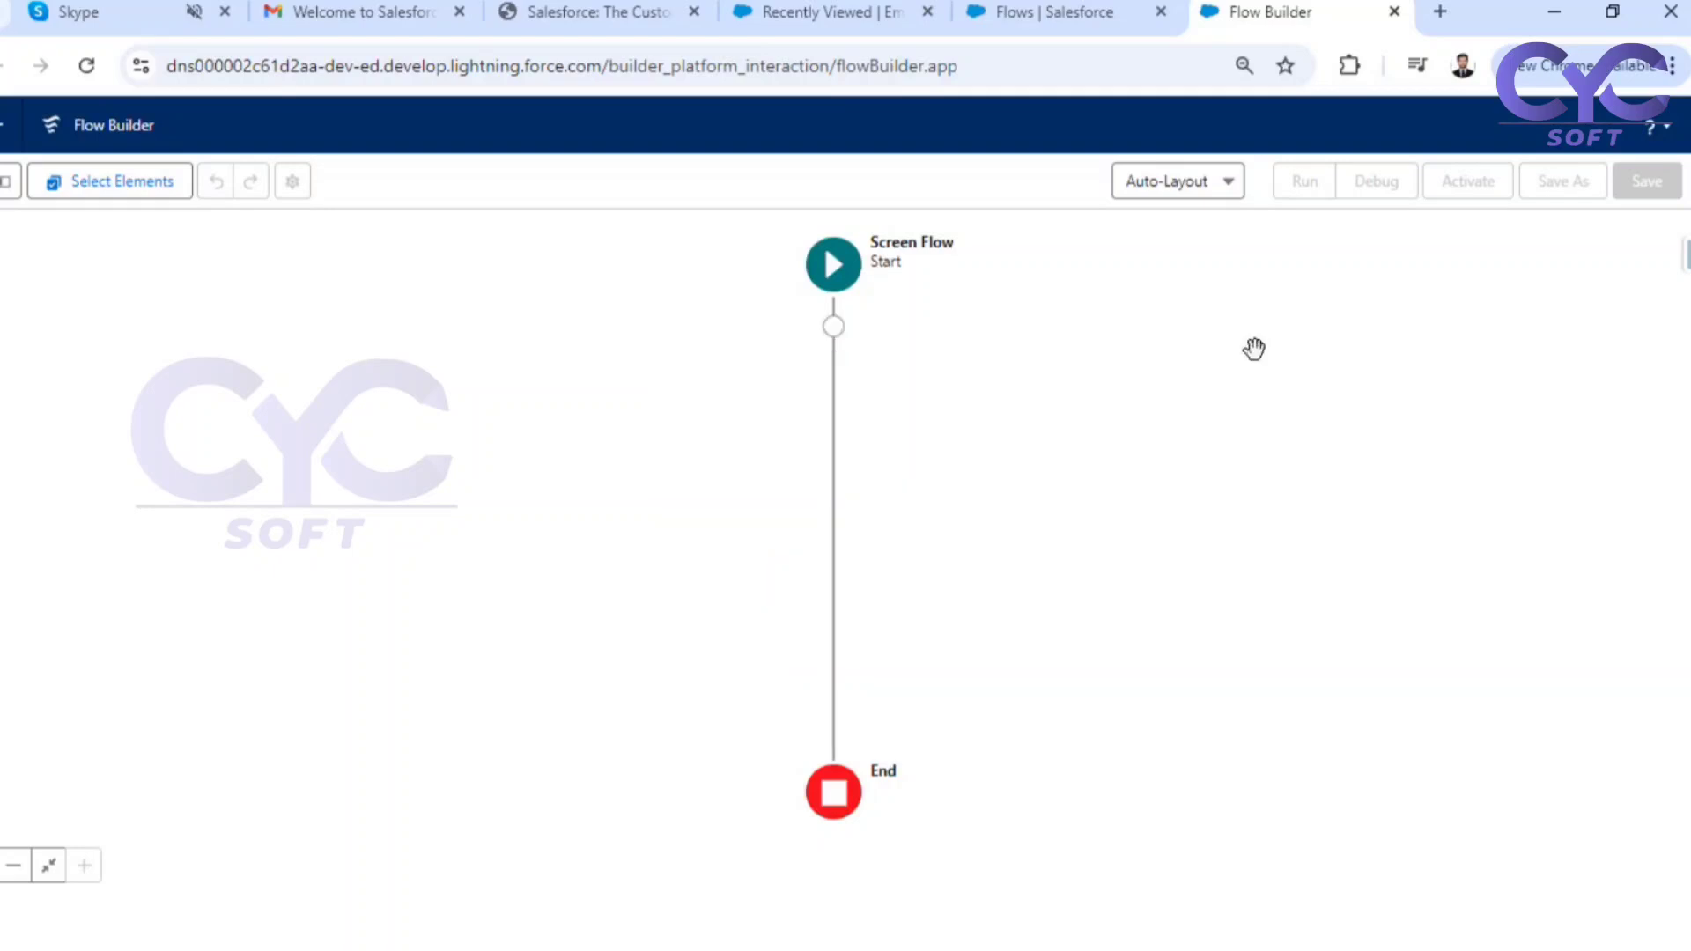
# Add a Screen element between the flow's start and end, and look through its available components and fields
pyautogui.click(832, 328)
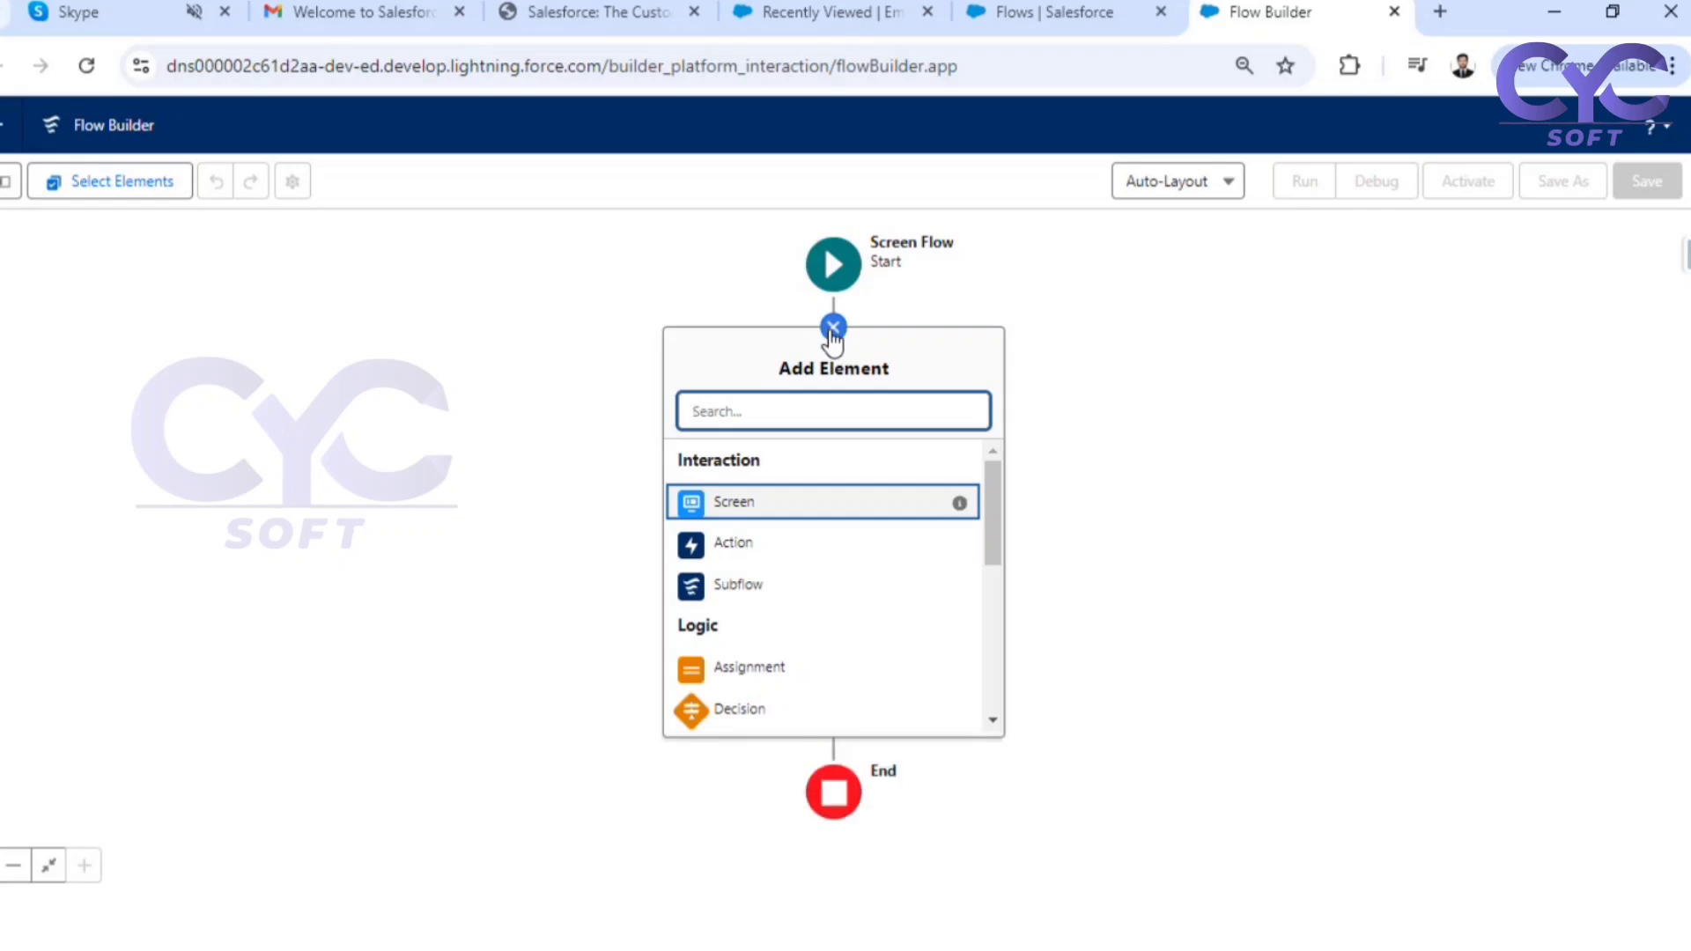
pyautogui.click(736, 503)
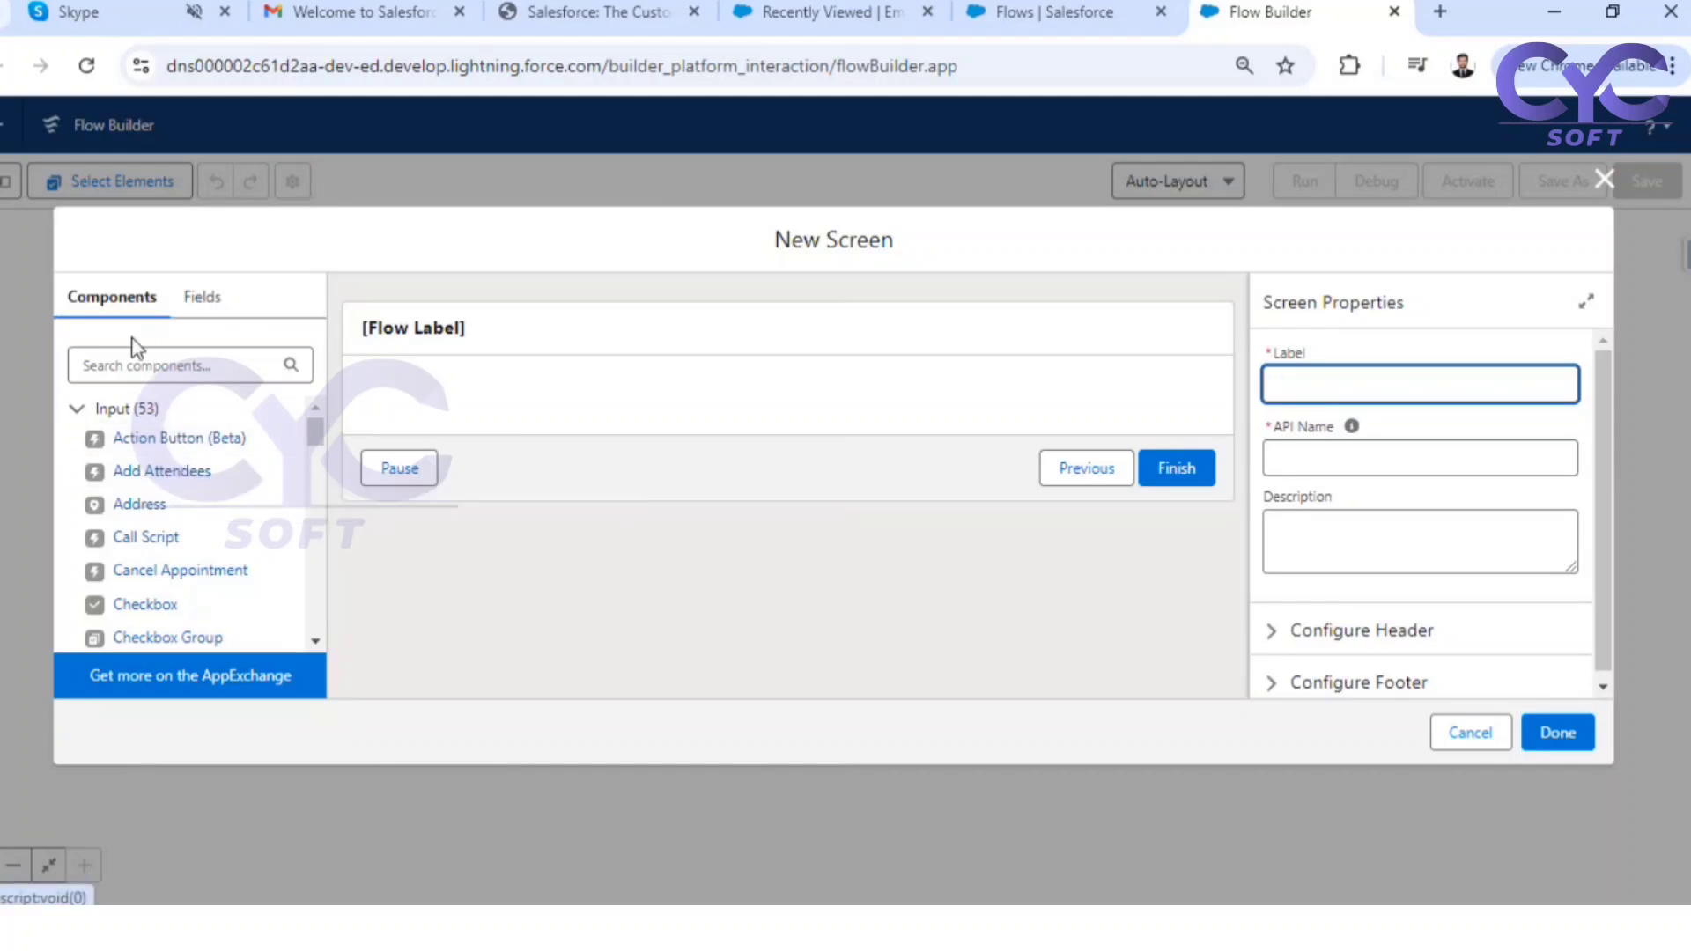
pyautogui.scroll(-3, 145, 437)
pyautogui.scroll(-10, 151, 447)
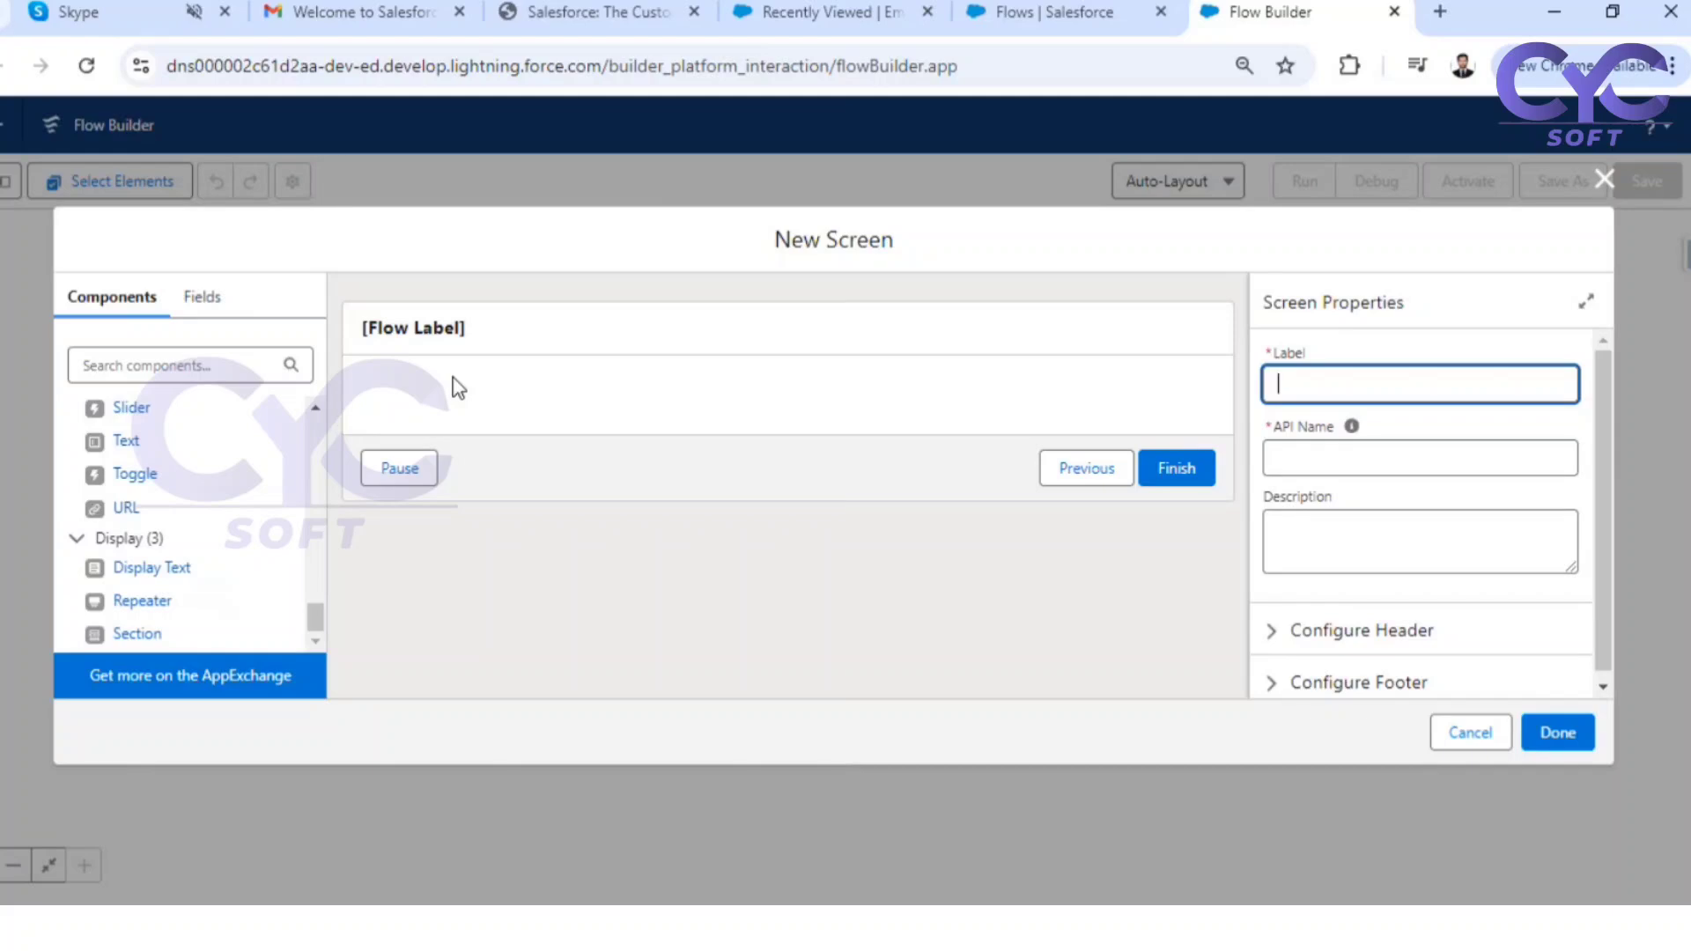
pyautogui.scroll(15, 190, 454)
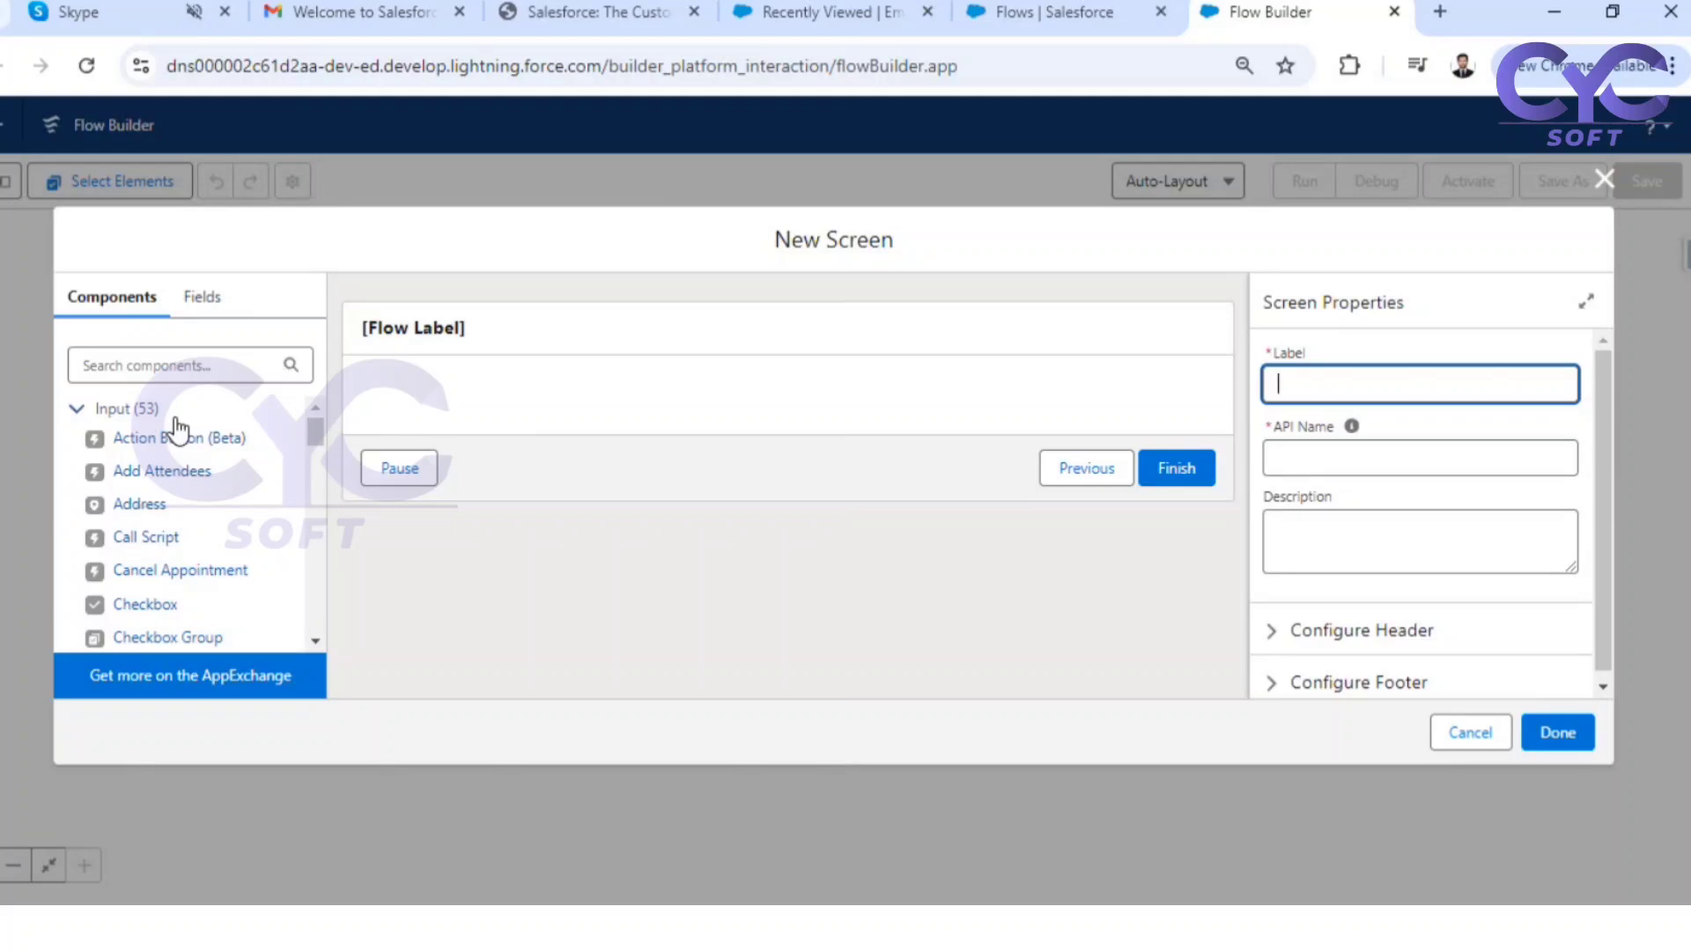
pyautogui.click(201, 299)
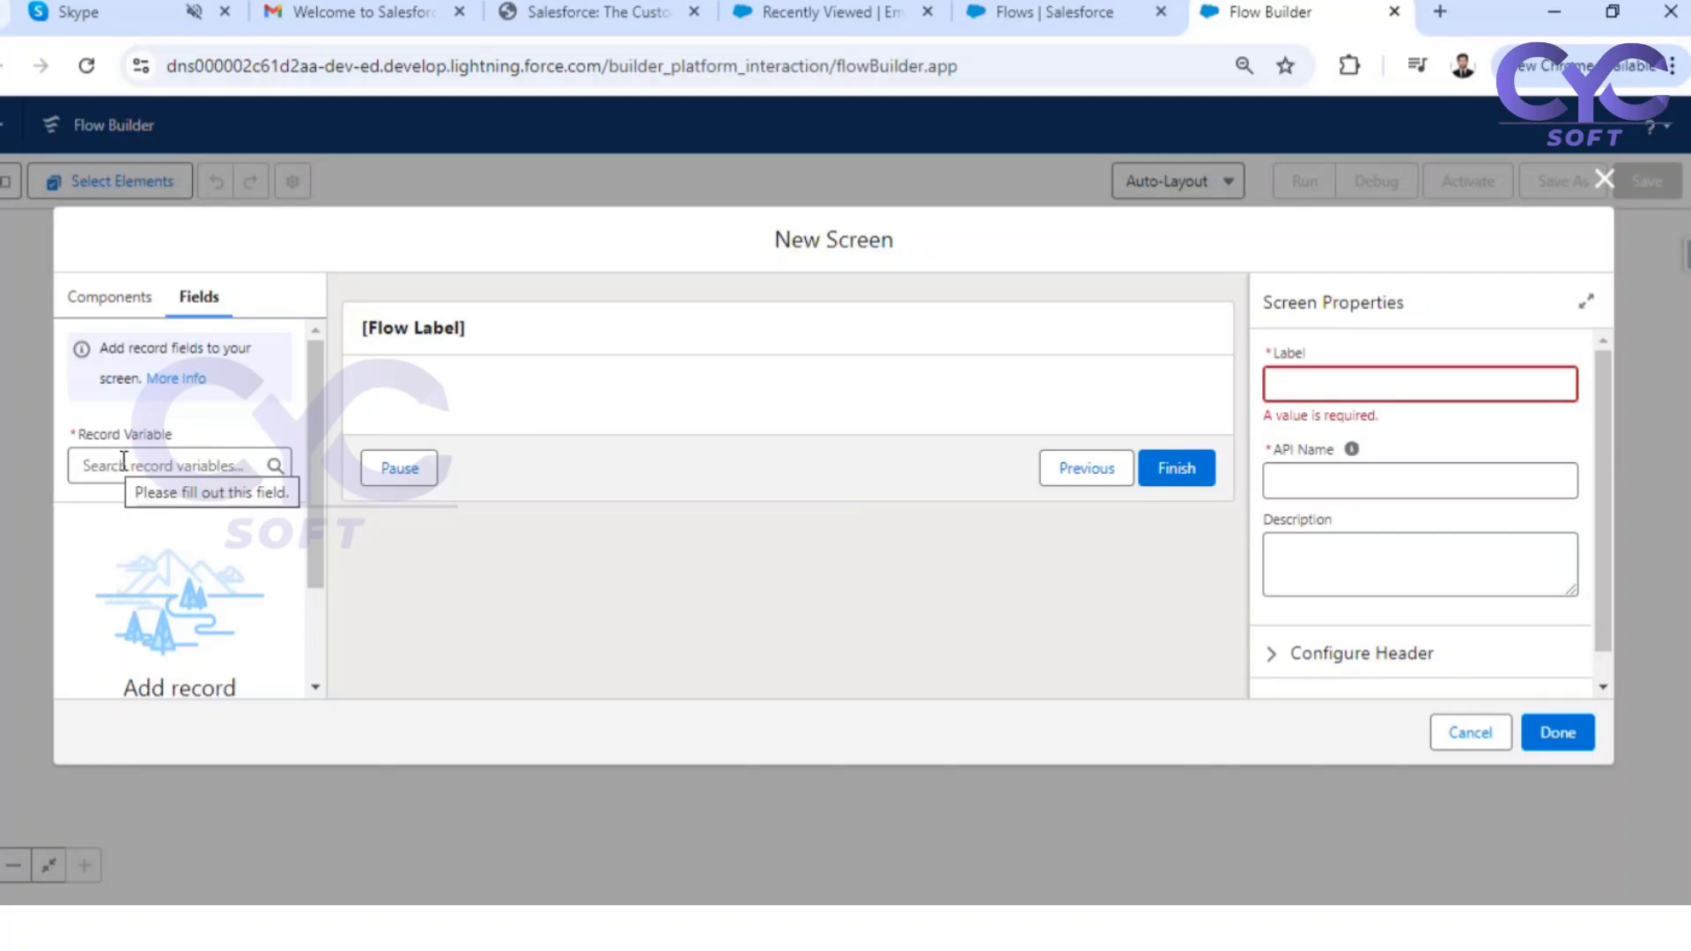
pyautogui.click(113, 308)
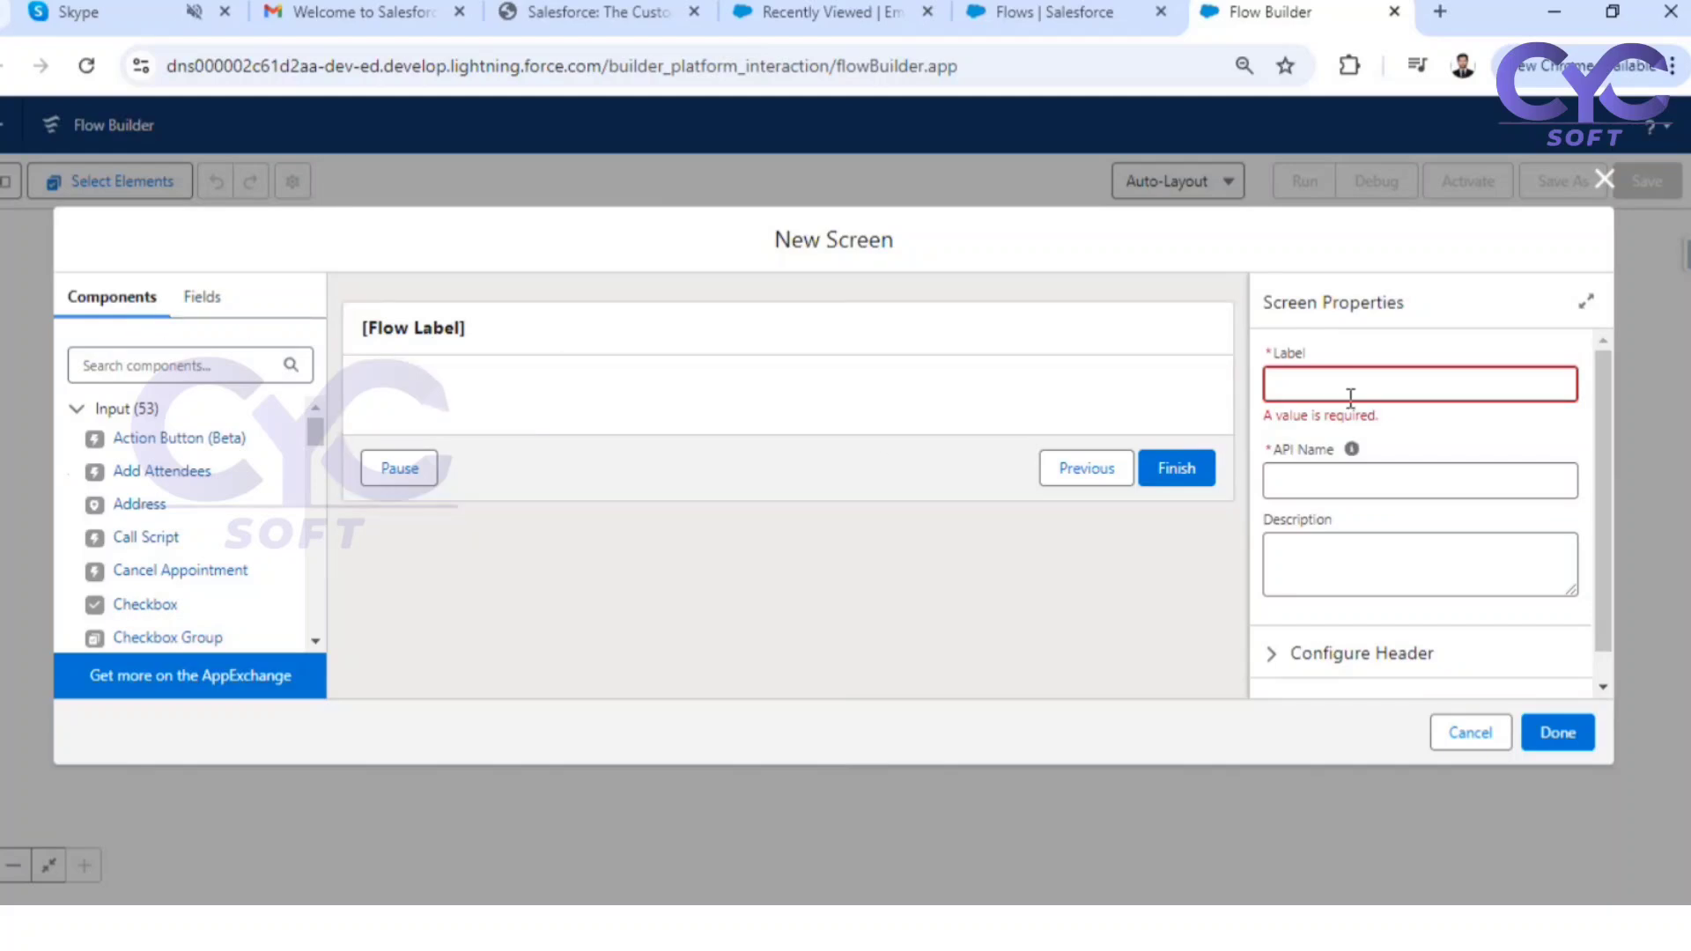
# Label the new screen "Welcome Screen"
pyautogui.click(1294, 378)
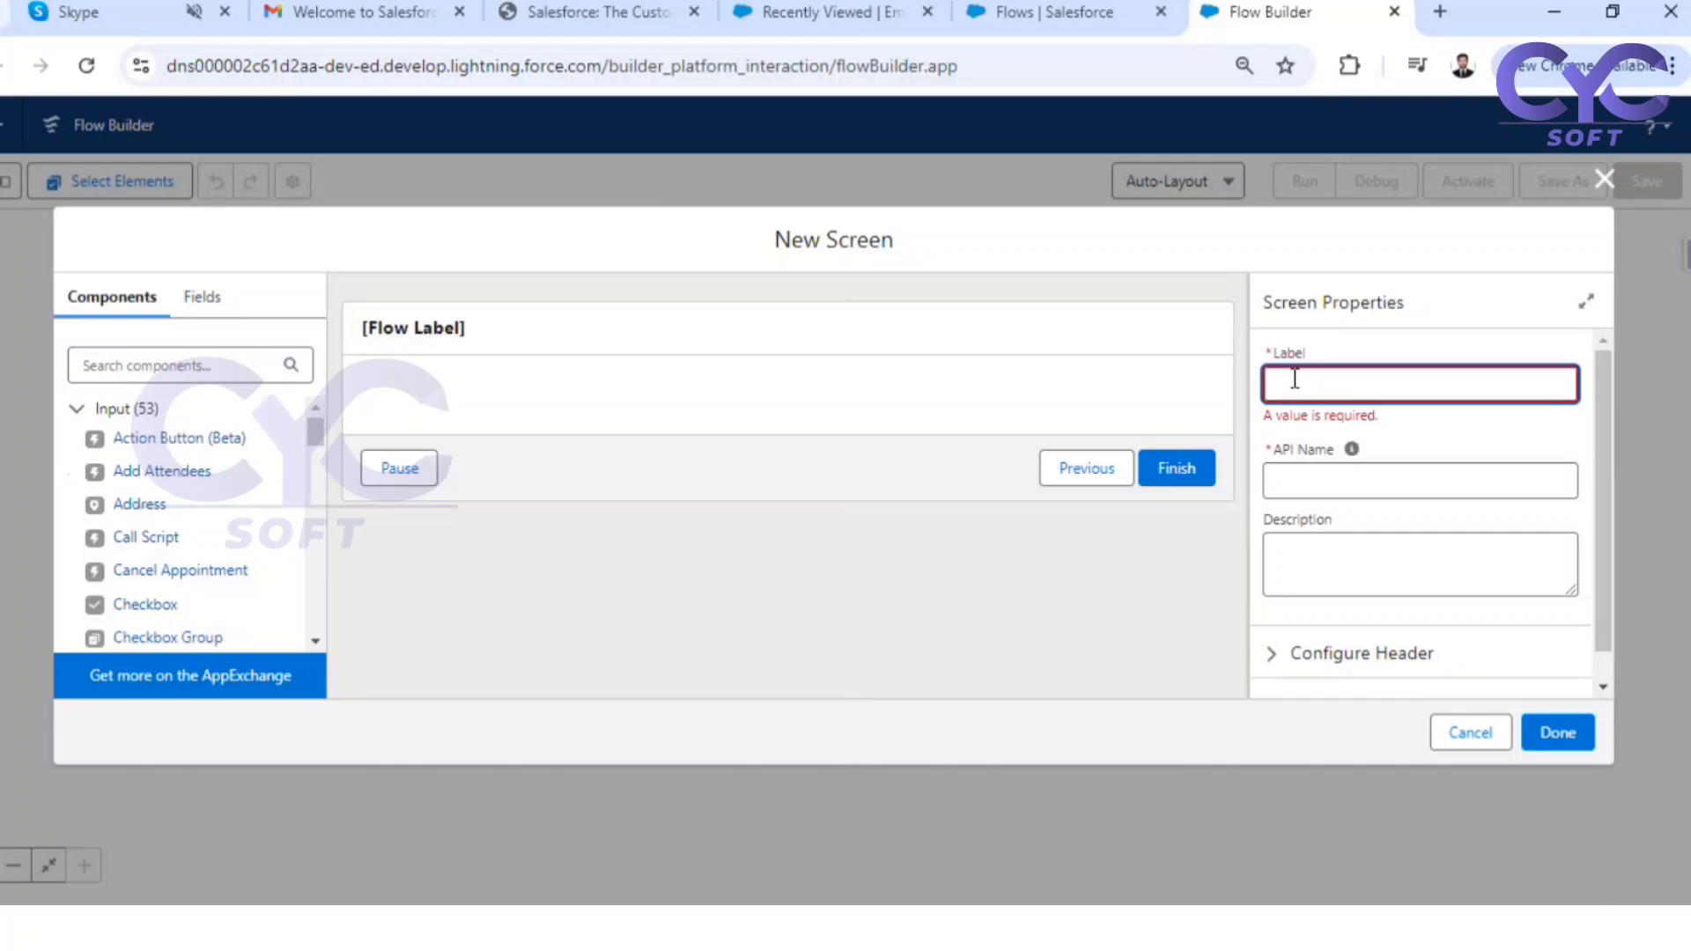
pyautogui.write('Welcome Screen')
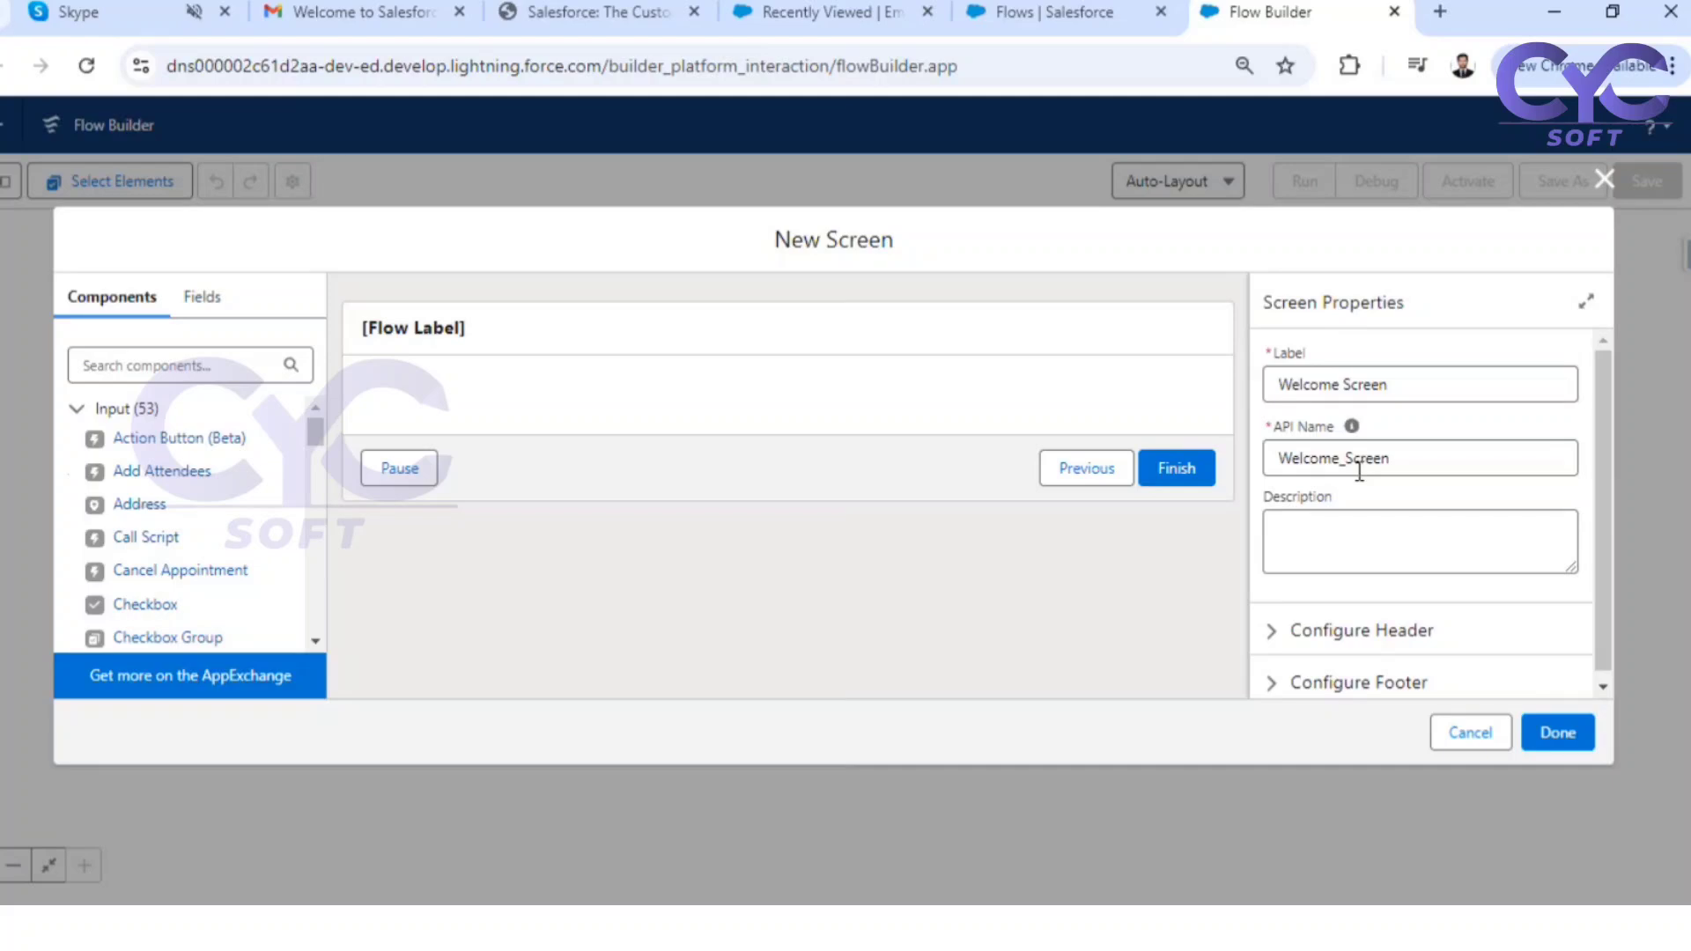
# Add a Display Text component to the screen and set its API name to WelcomeMessage
pyautogui.scroll(-1, 1468, 506)
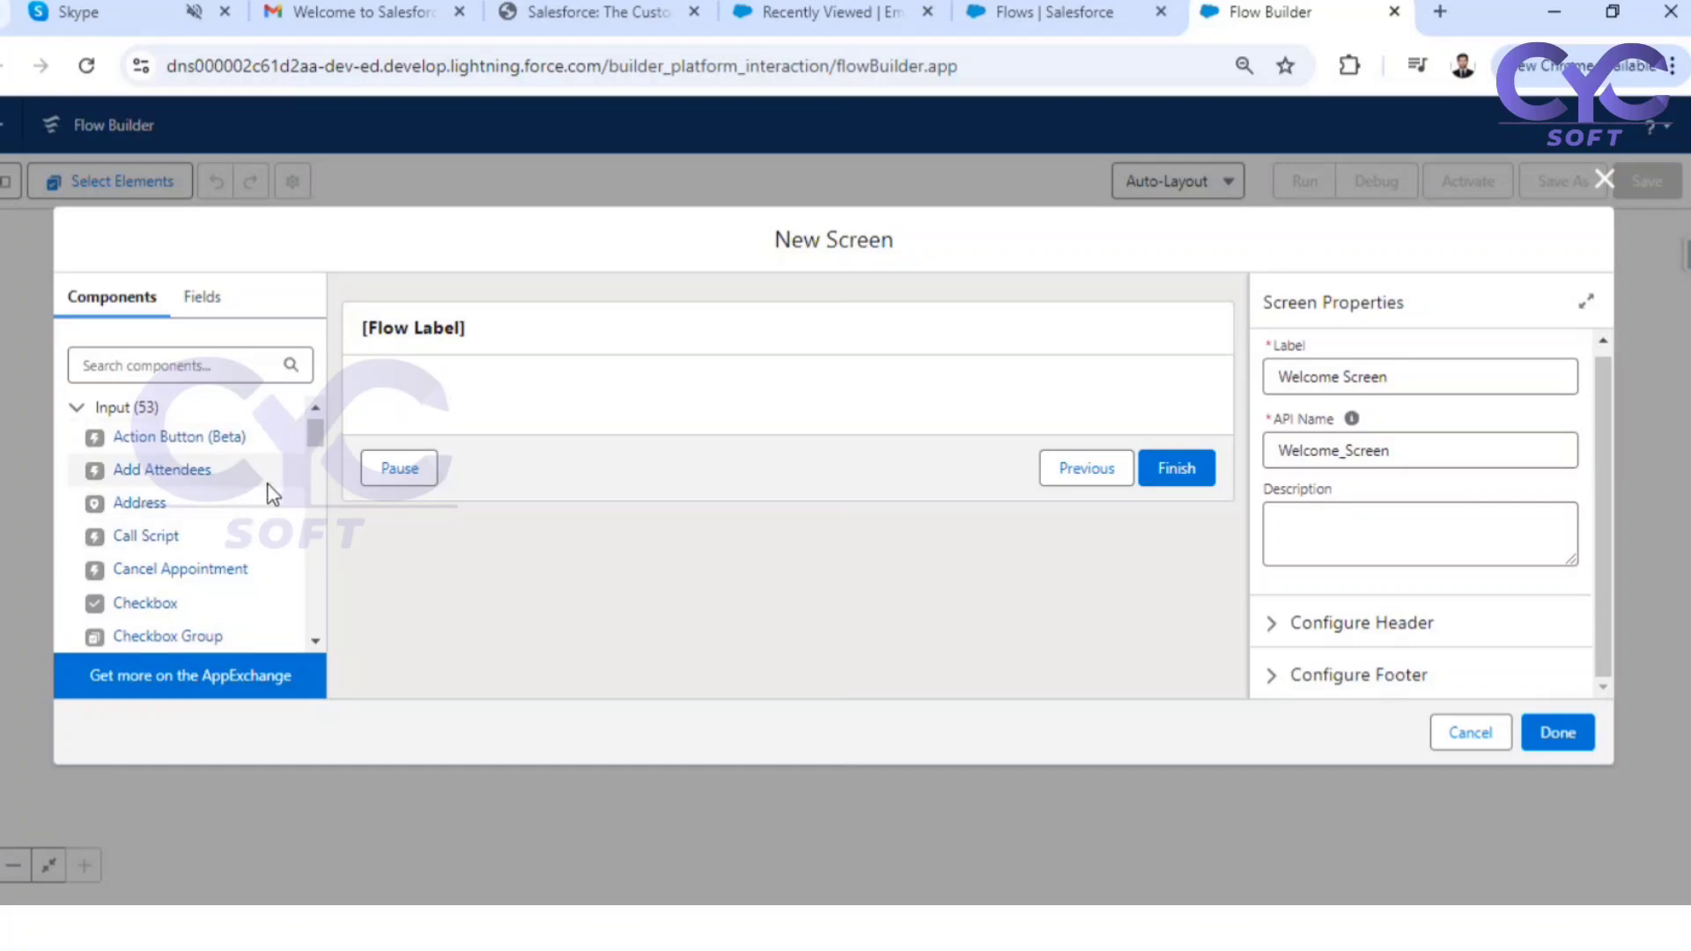
pyautogui.scroll(-3, 272, 493)
pyautogui.scroll(-10, 271, 496)
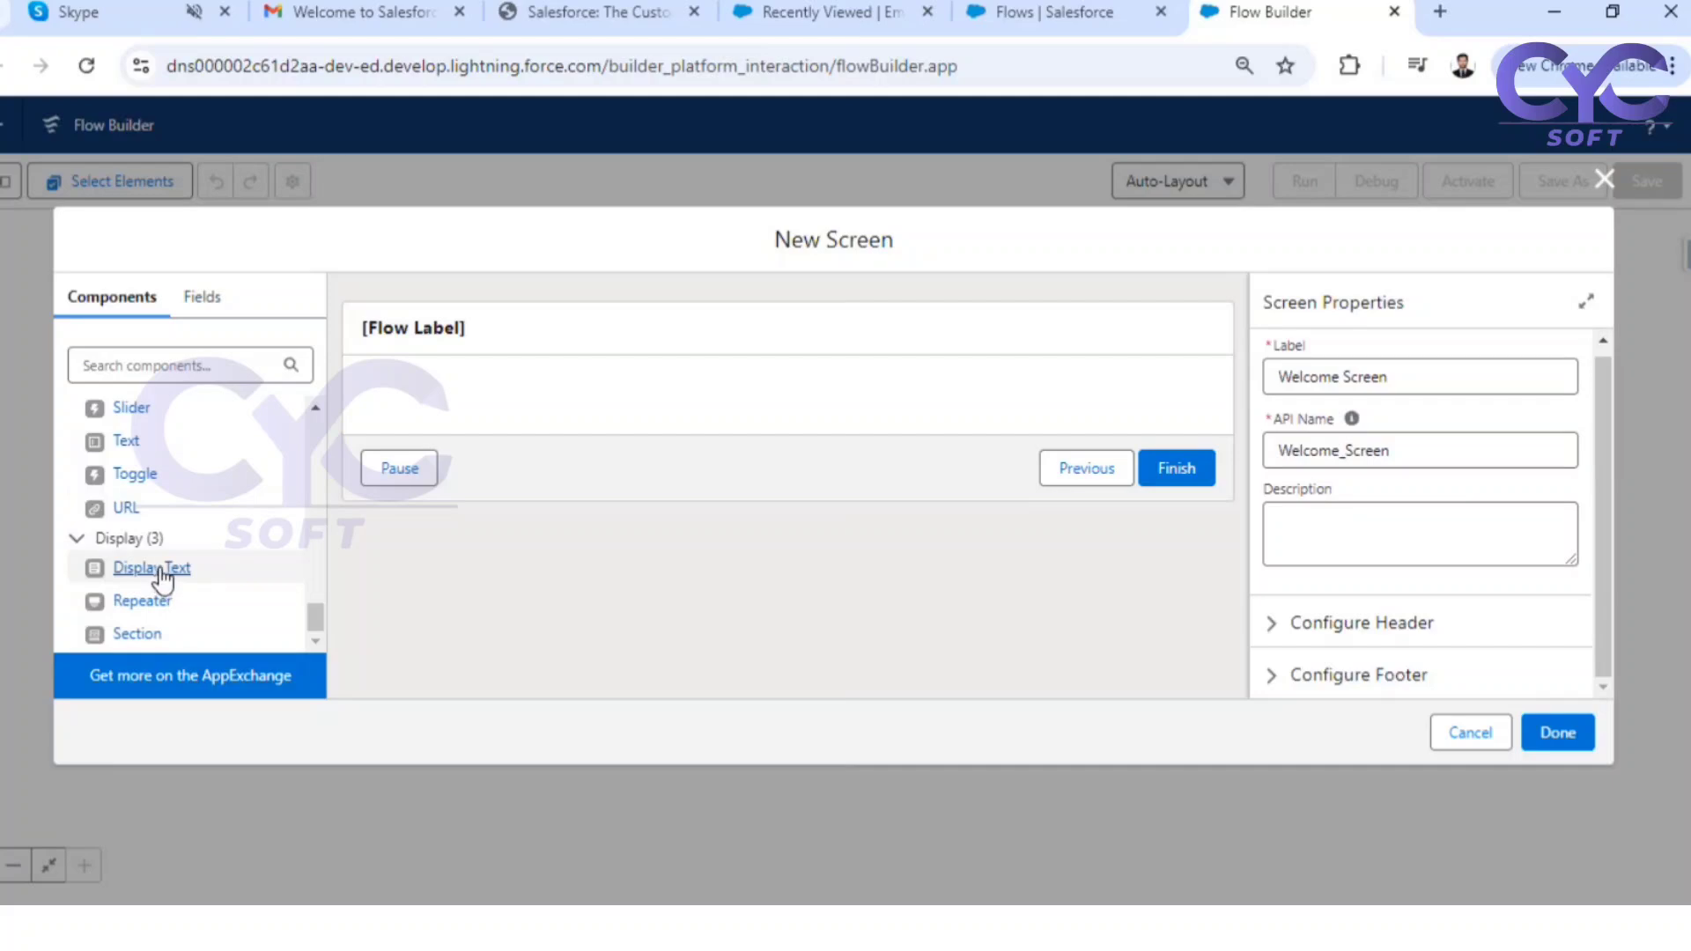
pyautogui.moveTo(162, 579); pyautogui.dragTo(499, 397)
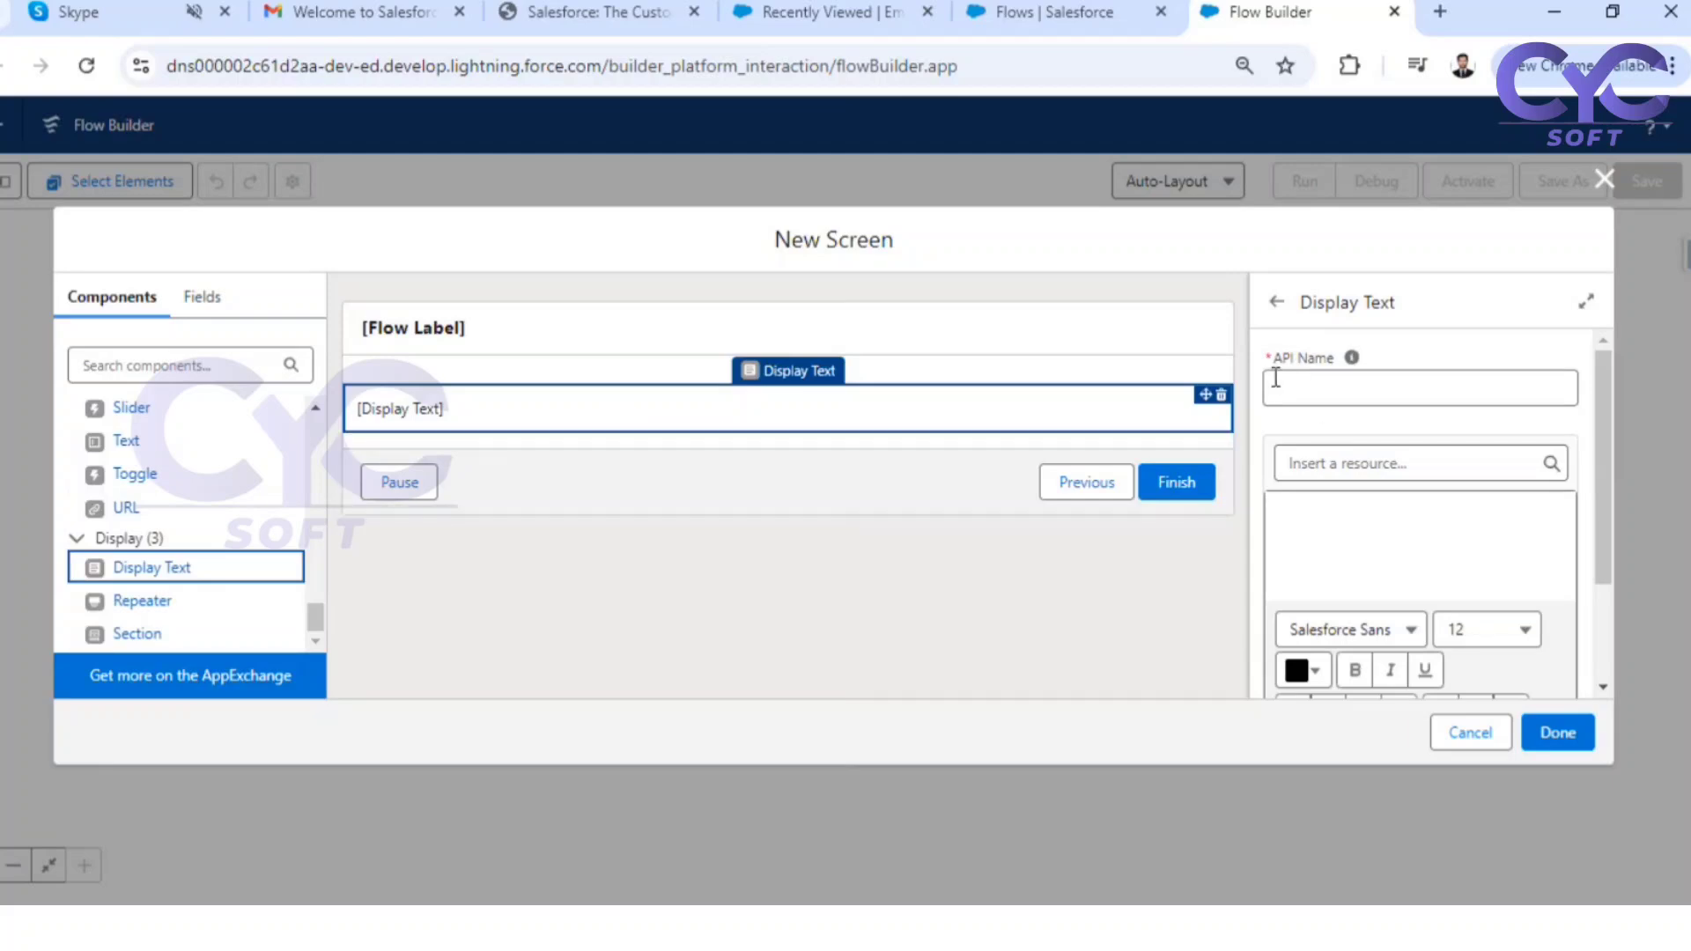
pyautogui.click(1321, 384)
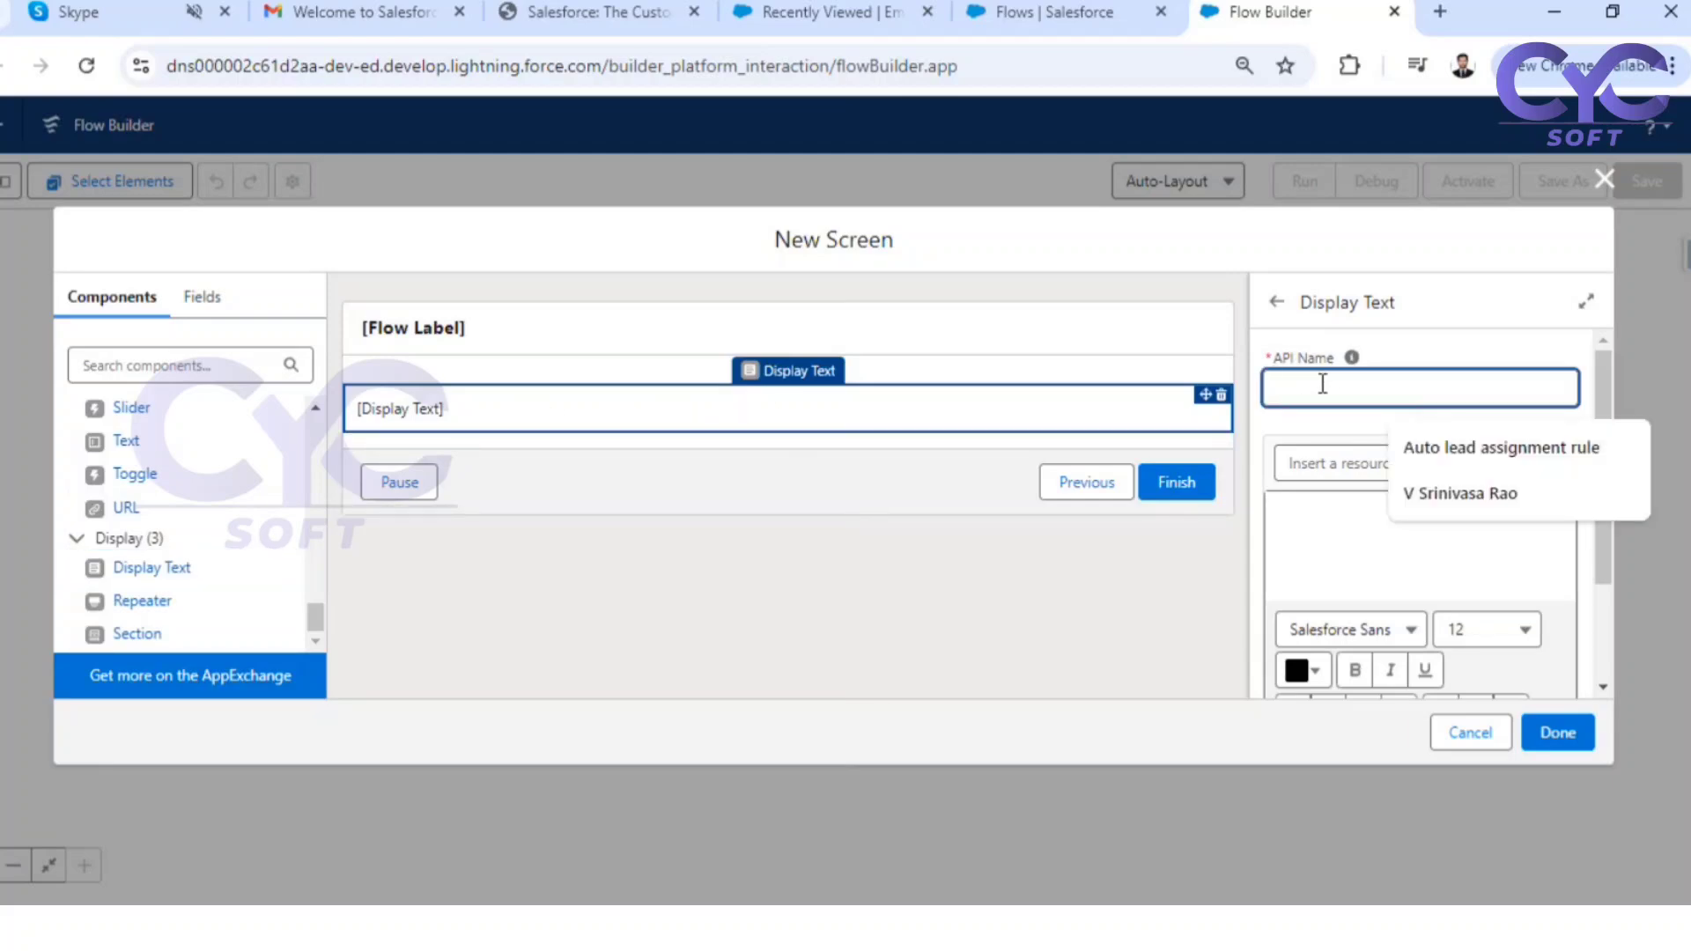
pyautogui.write('WelcomeM')
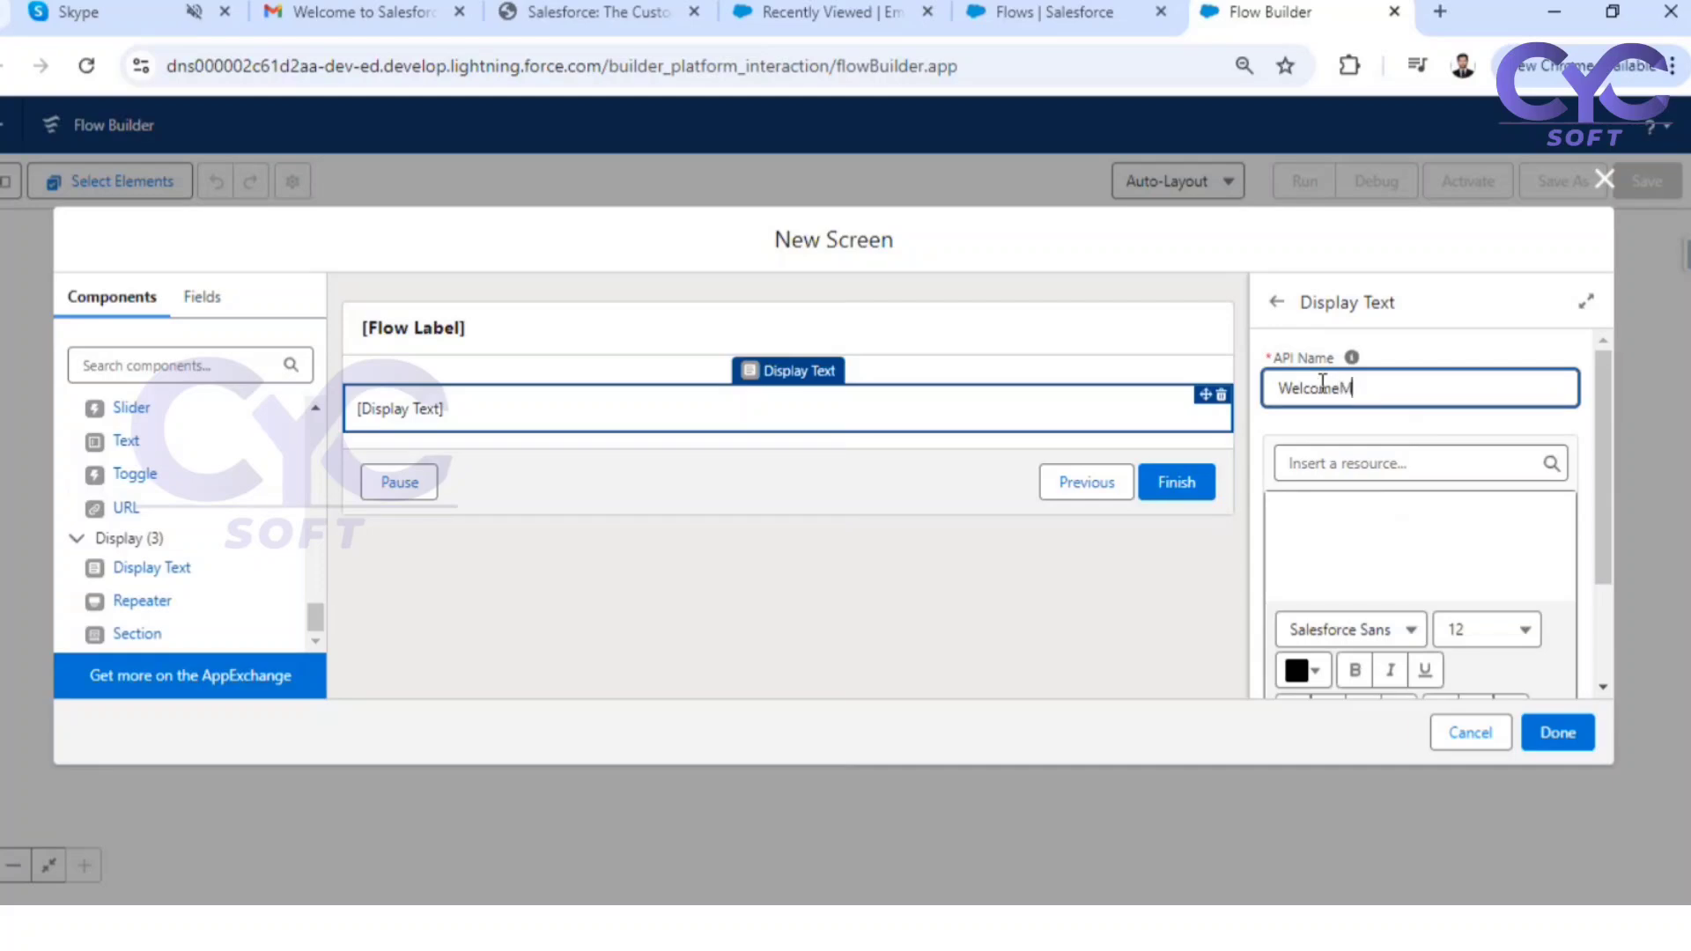
pyautogui.write('essage')
pyautogui.click(1342, 443)
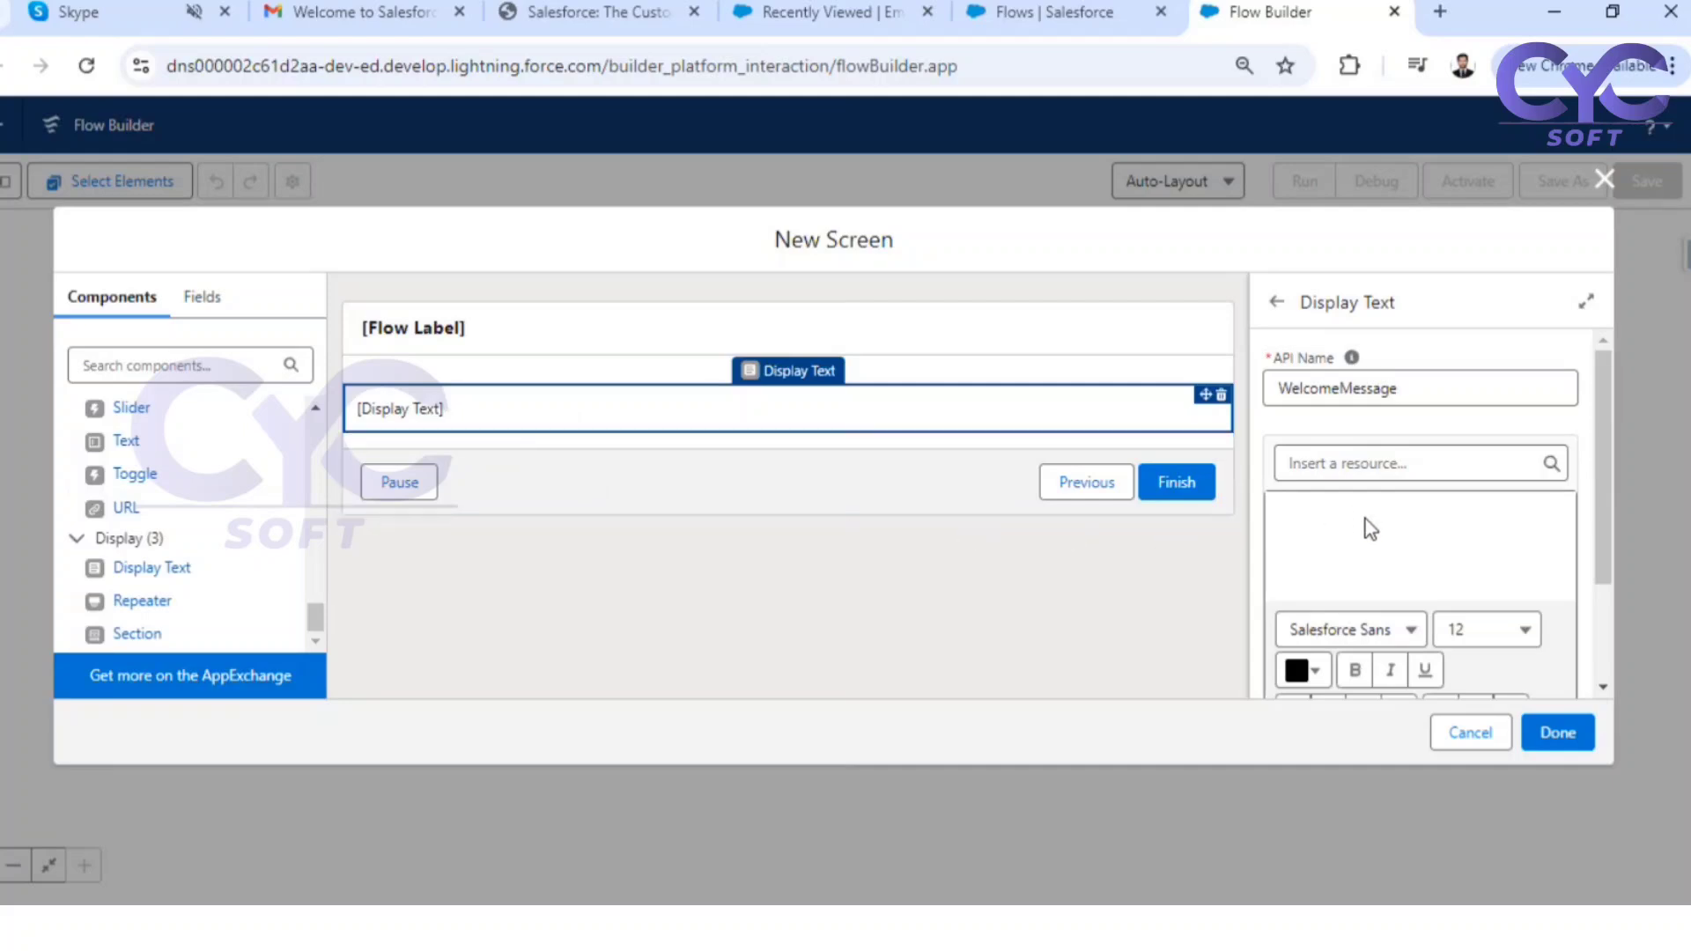
# Enter "Welcome To The World of Salesforce Flow" as the content of the display text
pyautogui.click(1342, 530)
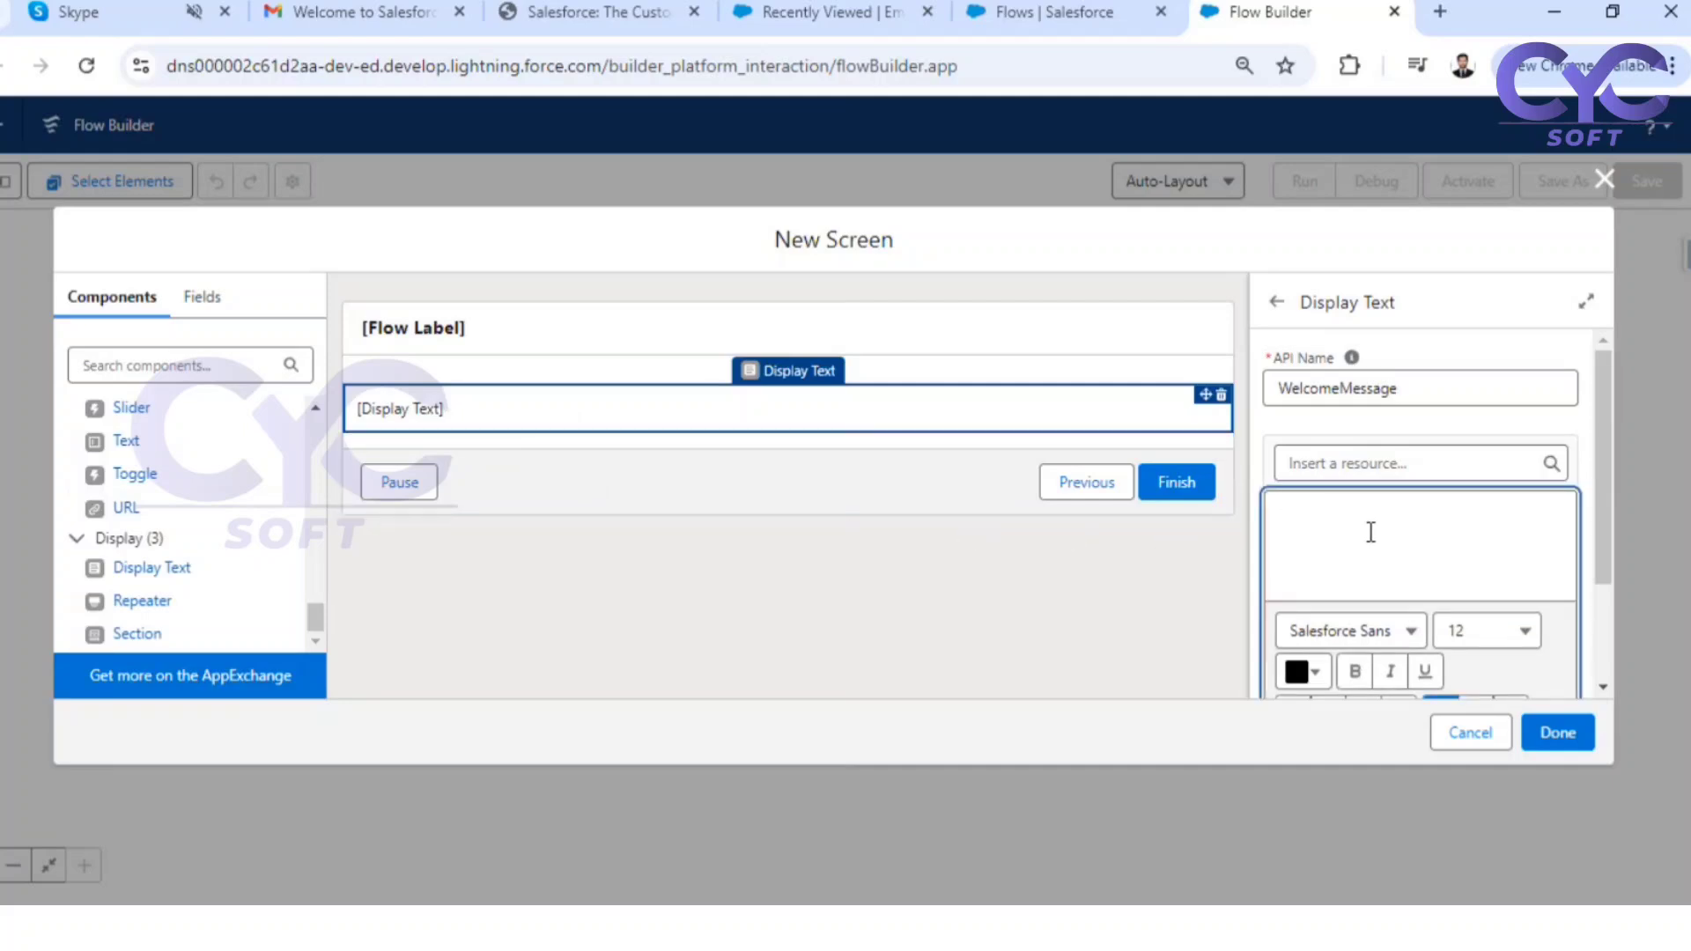
pyautogui.scroll(-1, 1466, 515)
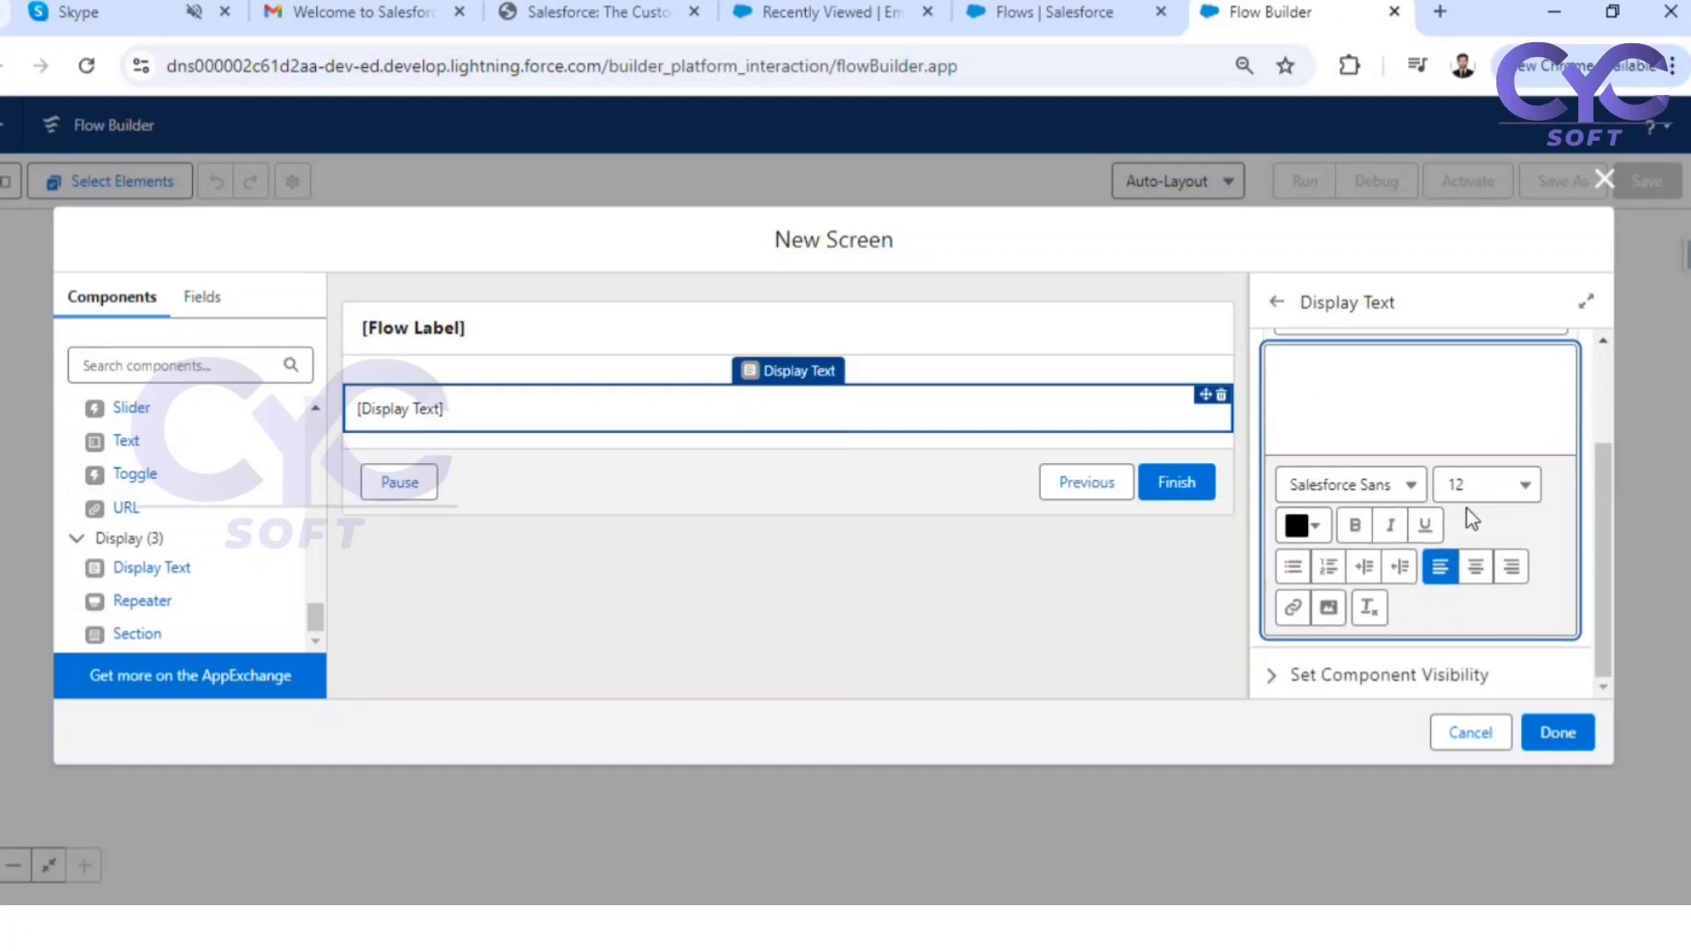
pyautogui.scroll(1, 1433, 514)
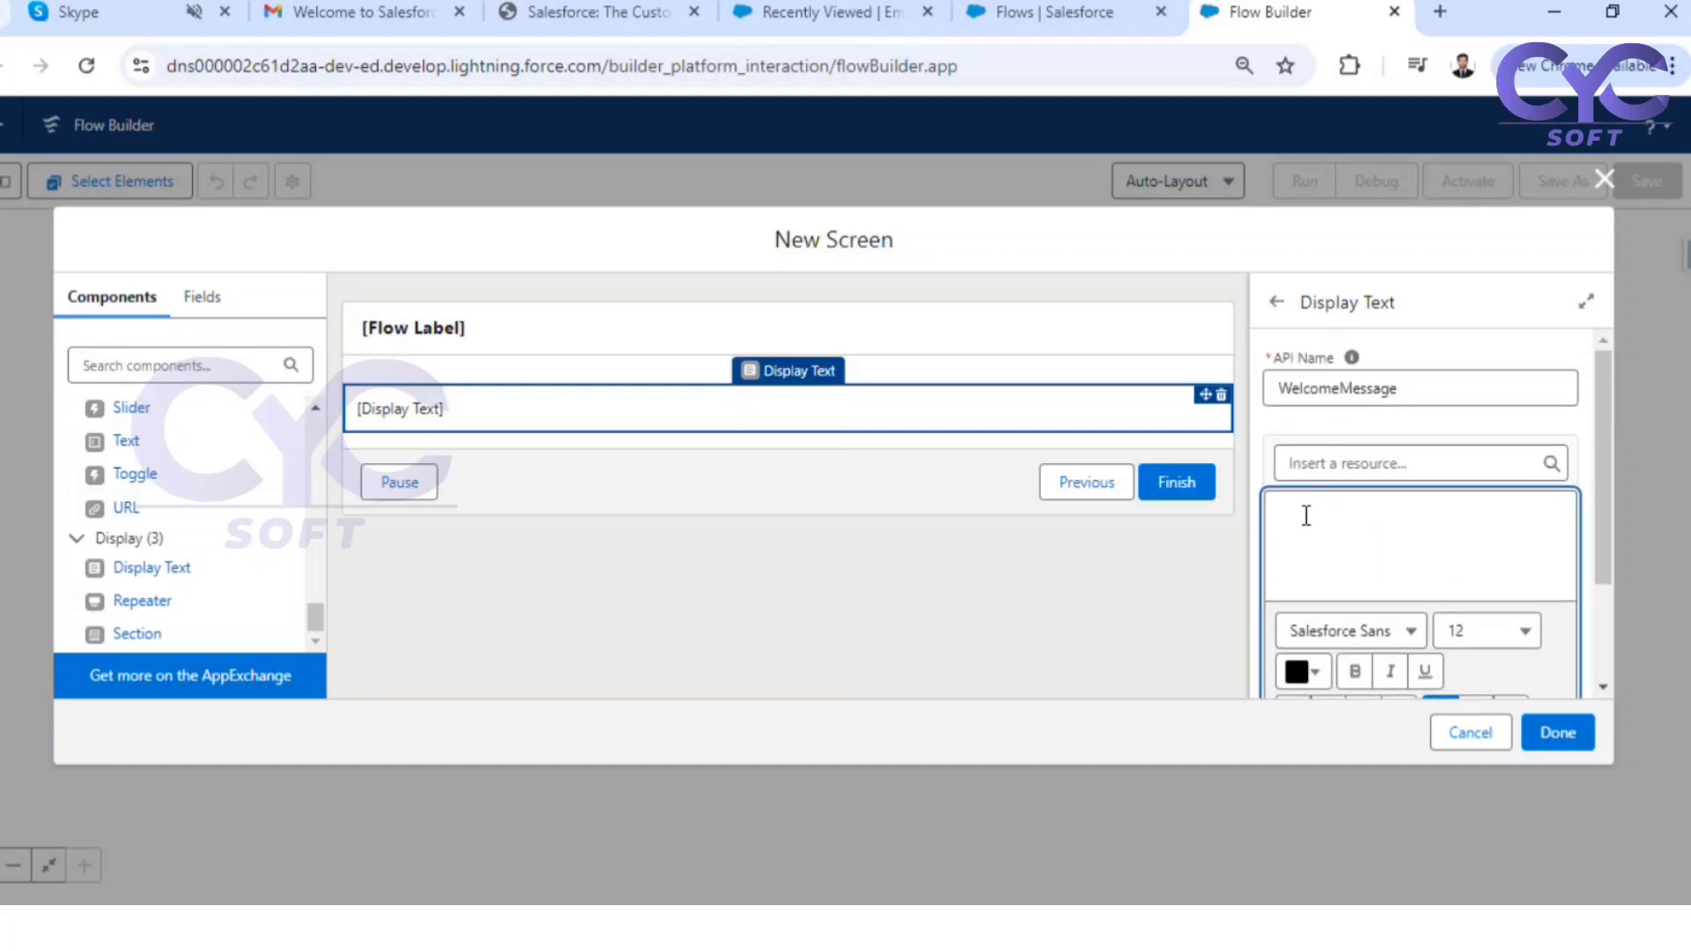
pyautogui.write('Welcome To The Wo')
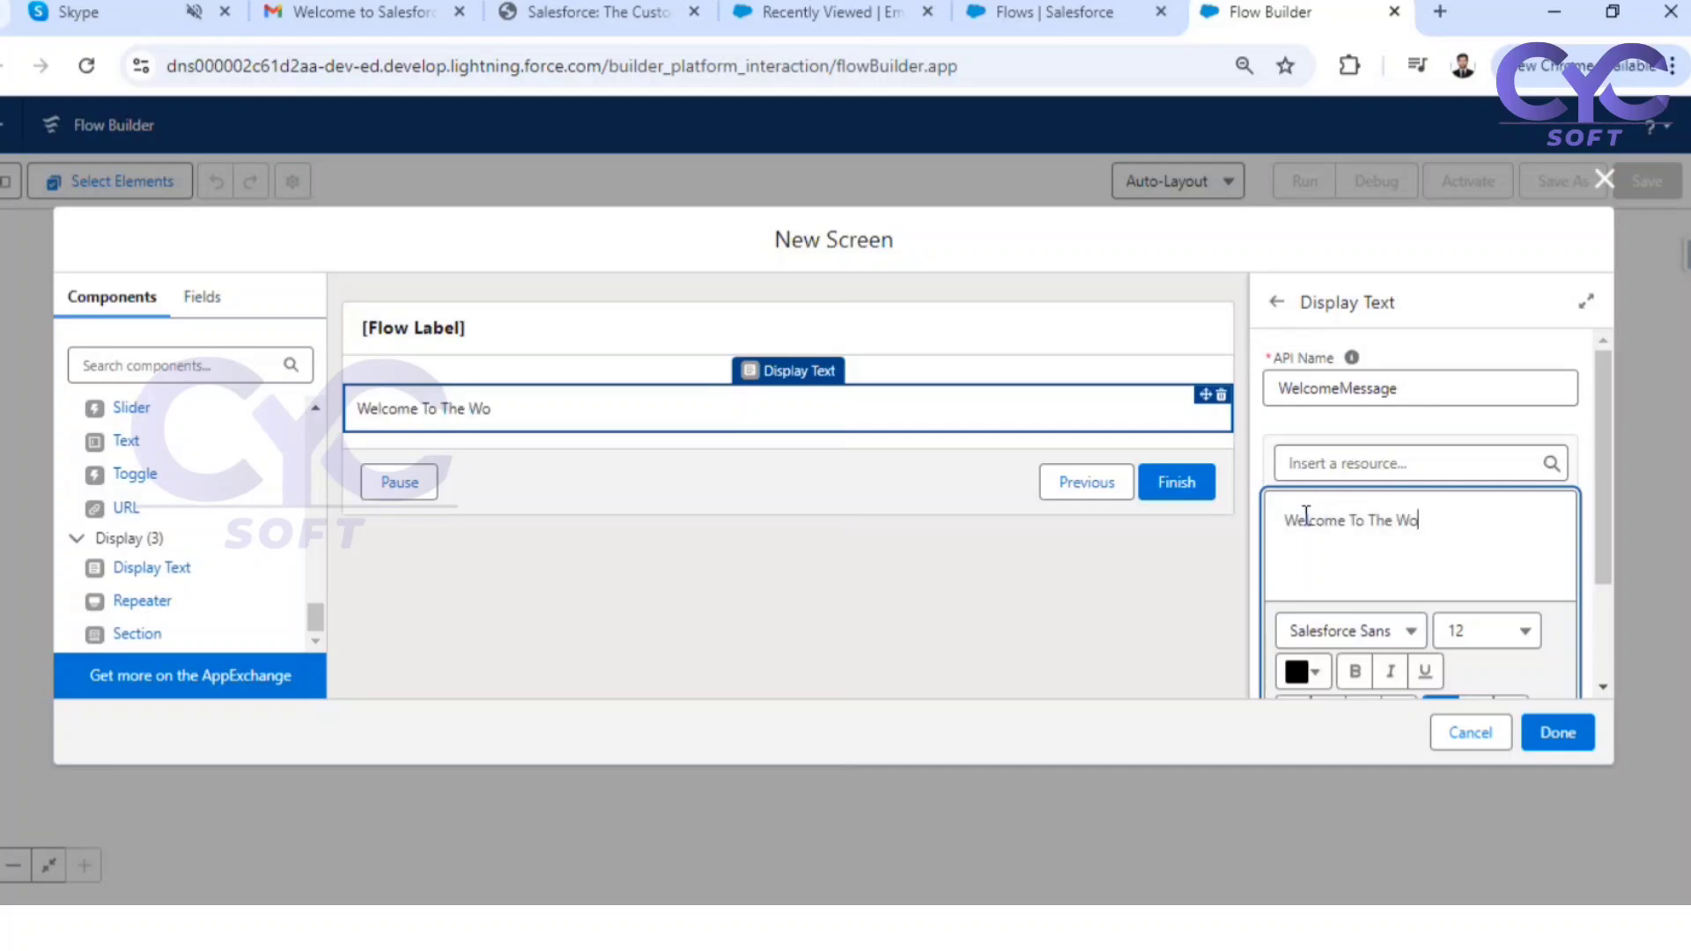
pyautogui.write('rld of Salesforce')
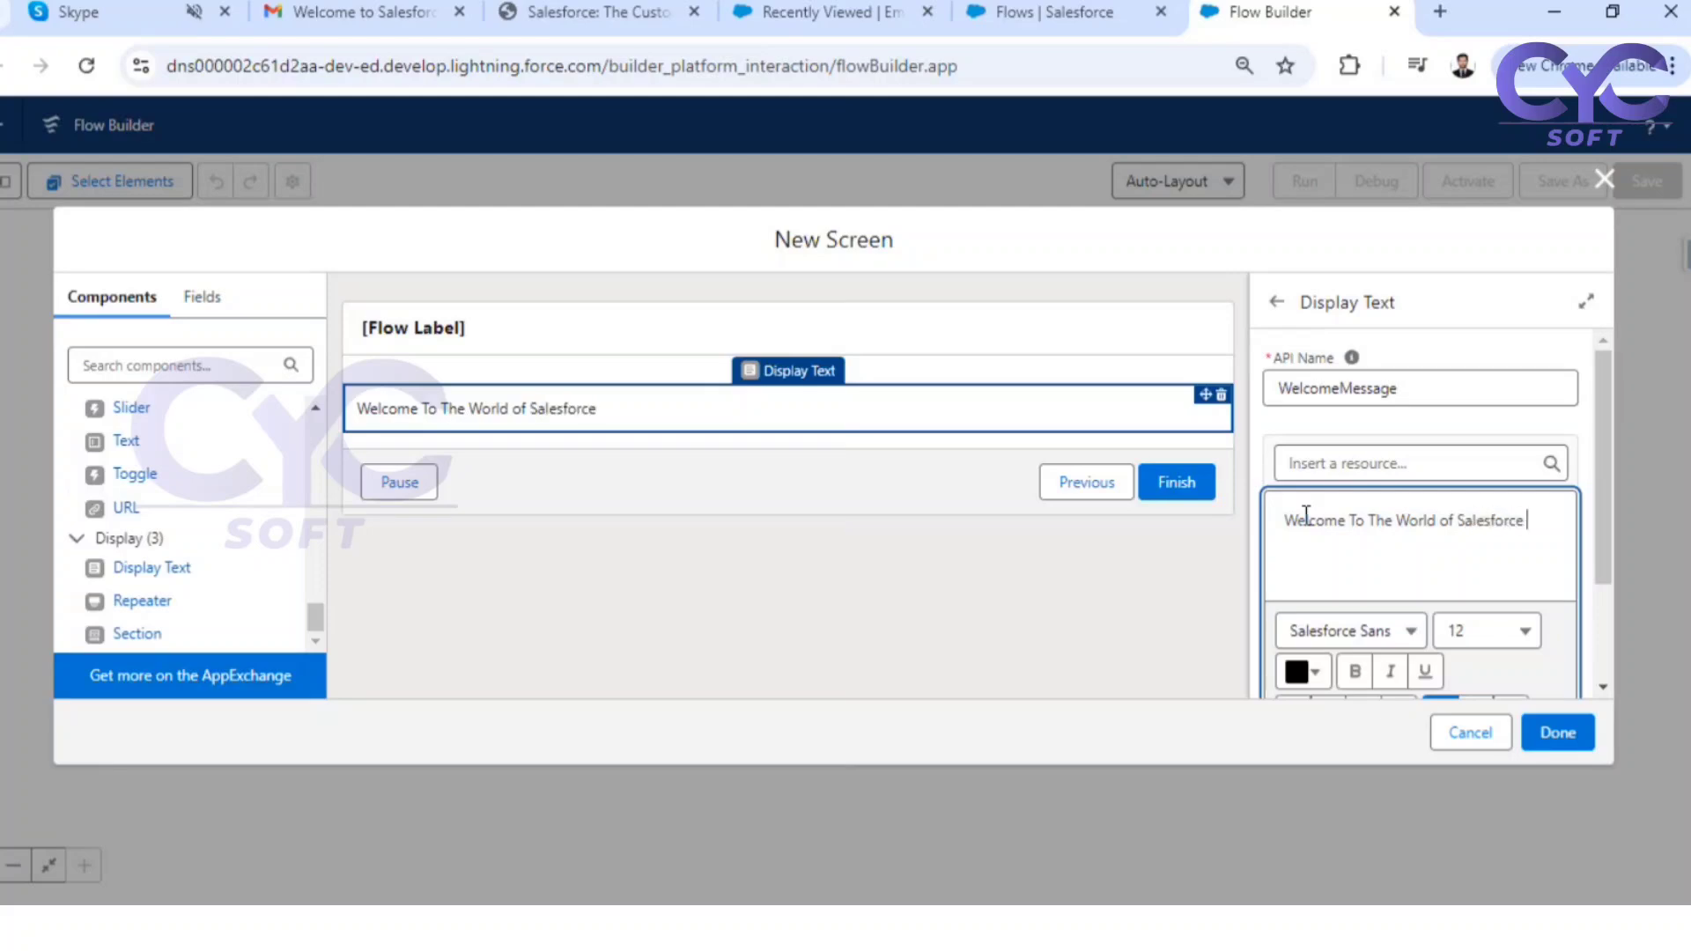
pyautogui.write(' Flows')
pyautogui.press('BackSpace')
# Make the whole welcome message bold and centre it
pyautogui.scroll(-2, 1427, 555)
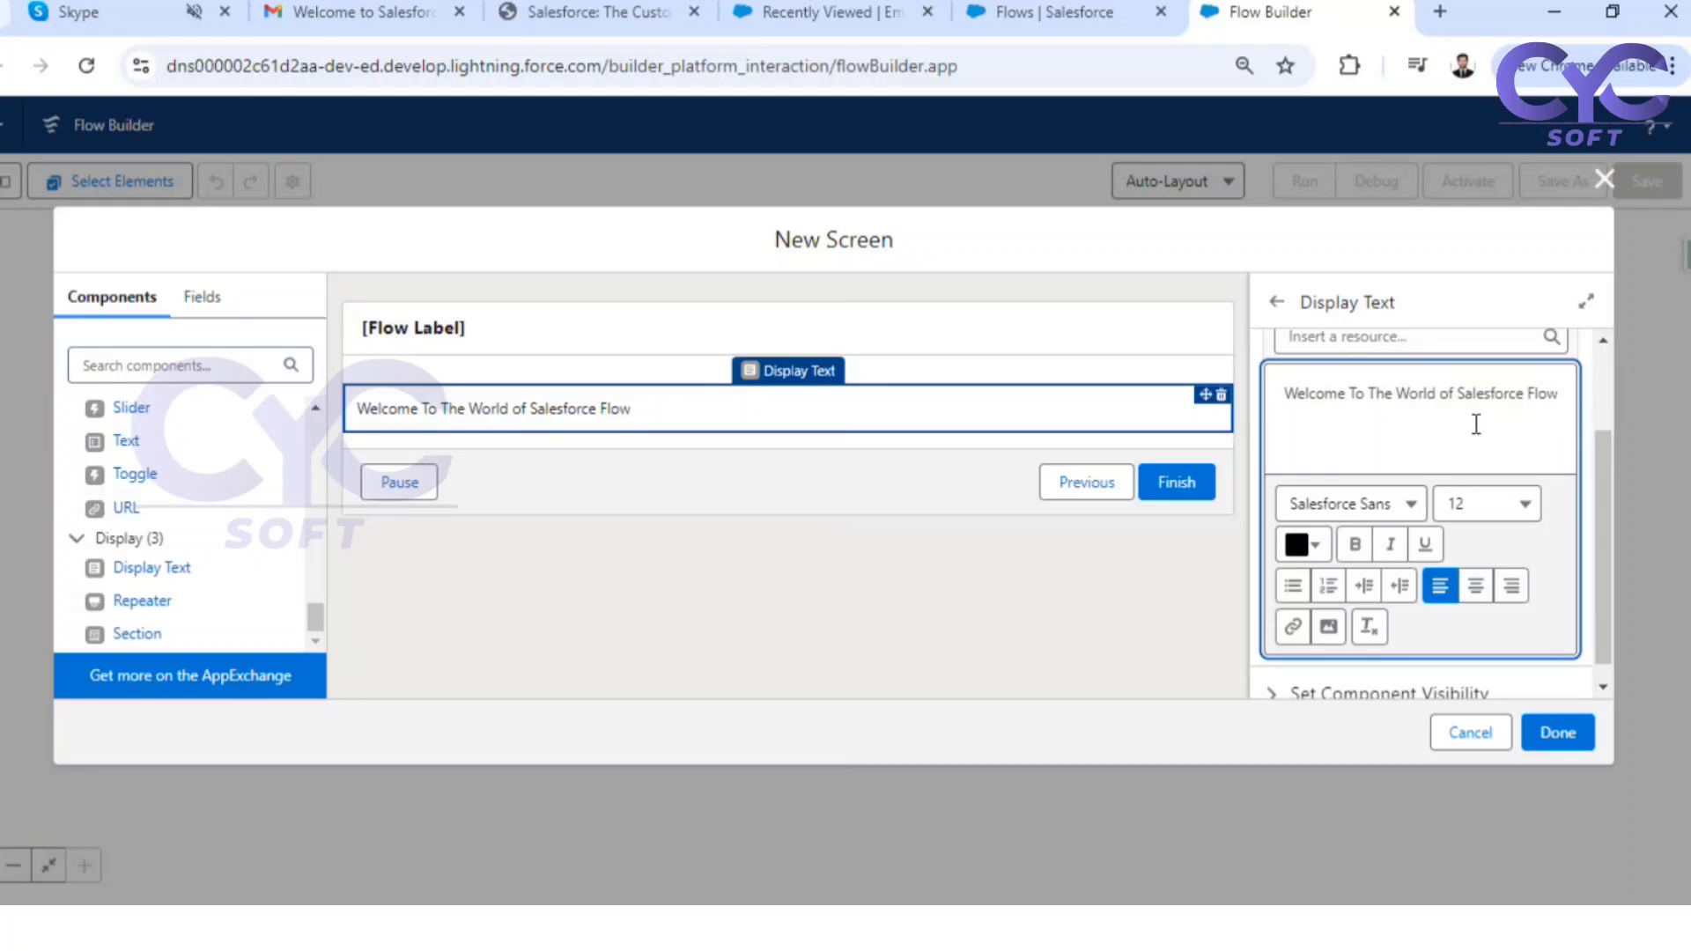
pyautogui.moveTo(1285, 393); pyautogui.dragTo(1597, 409)
pyautogui.hotkey('ctrl', 'b')
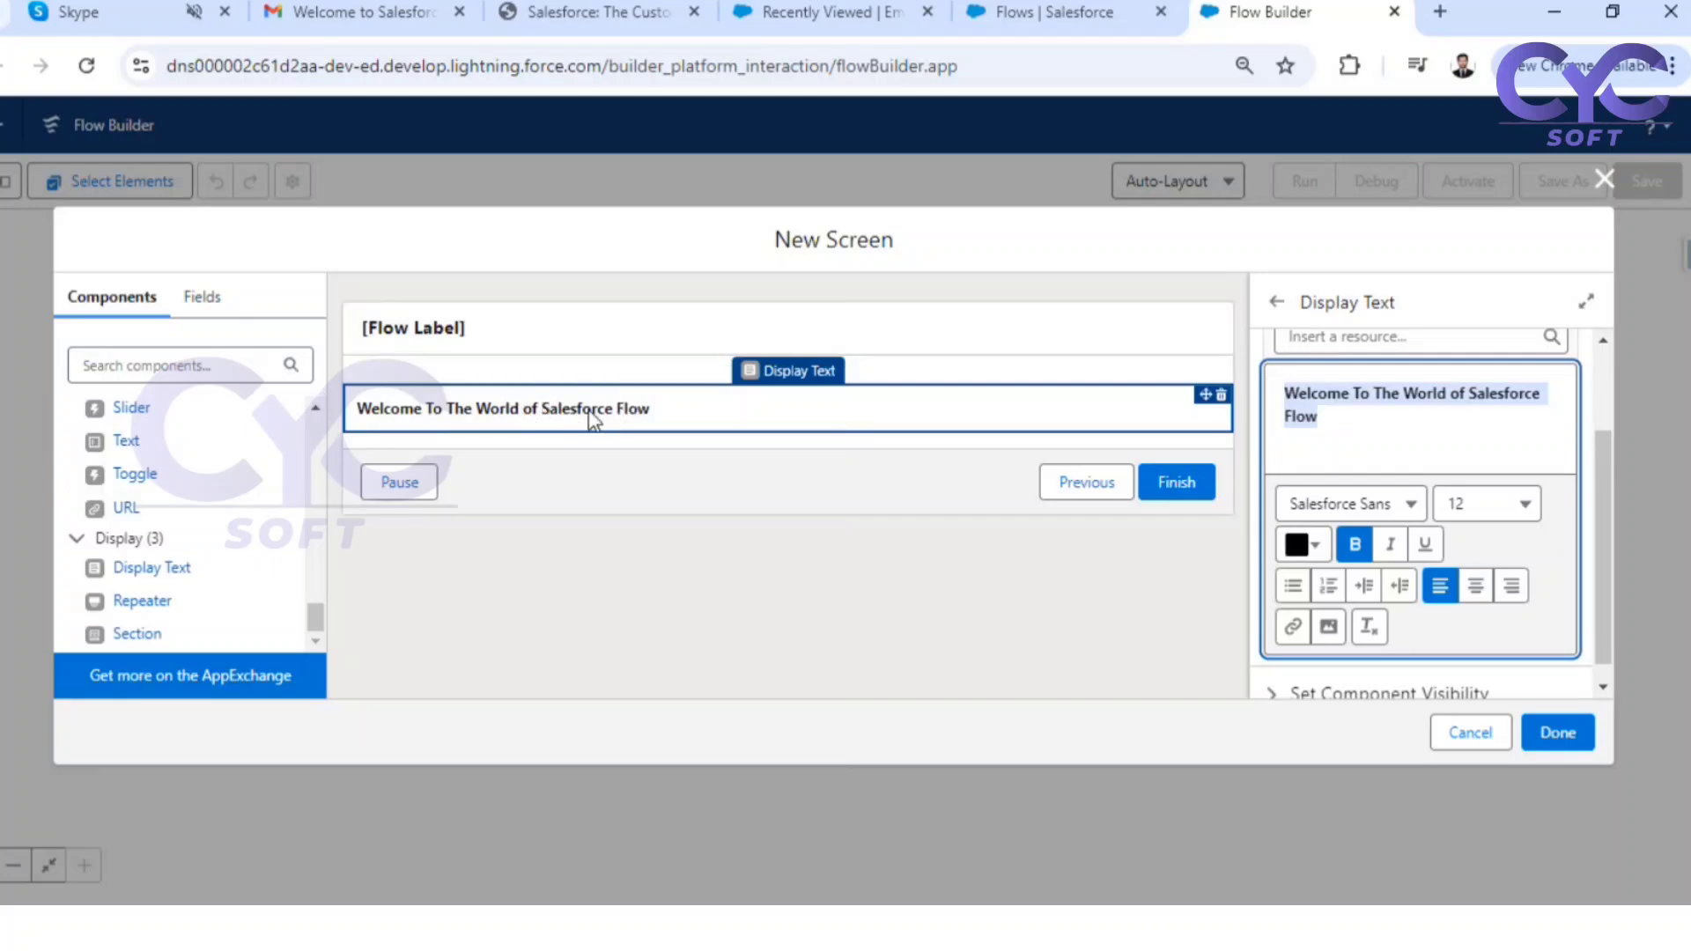
pyautogui.click(1474, 587)
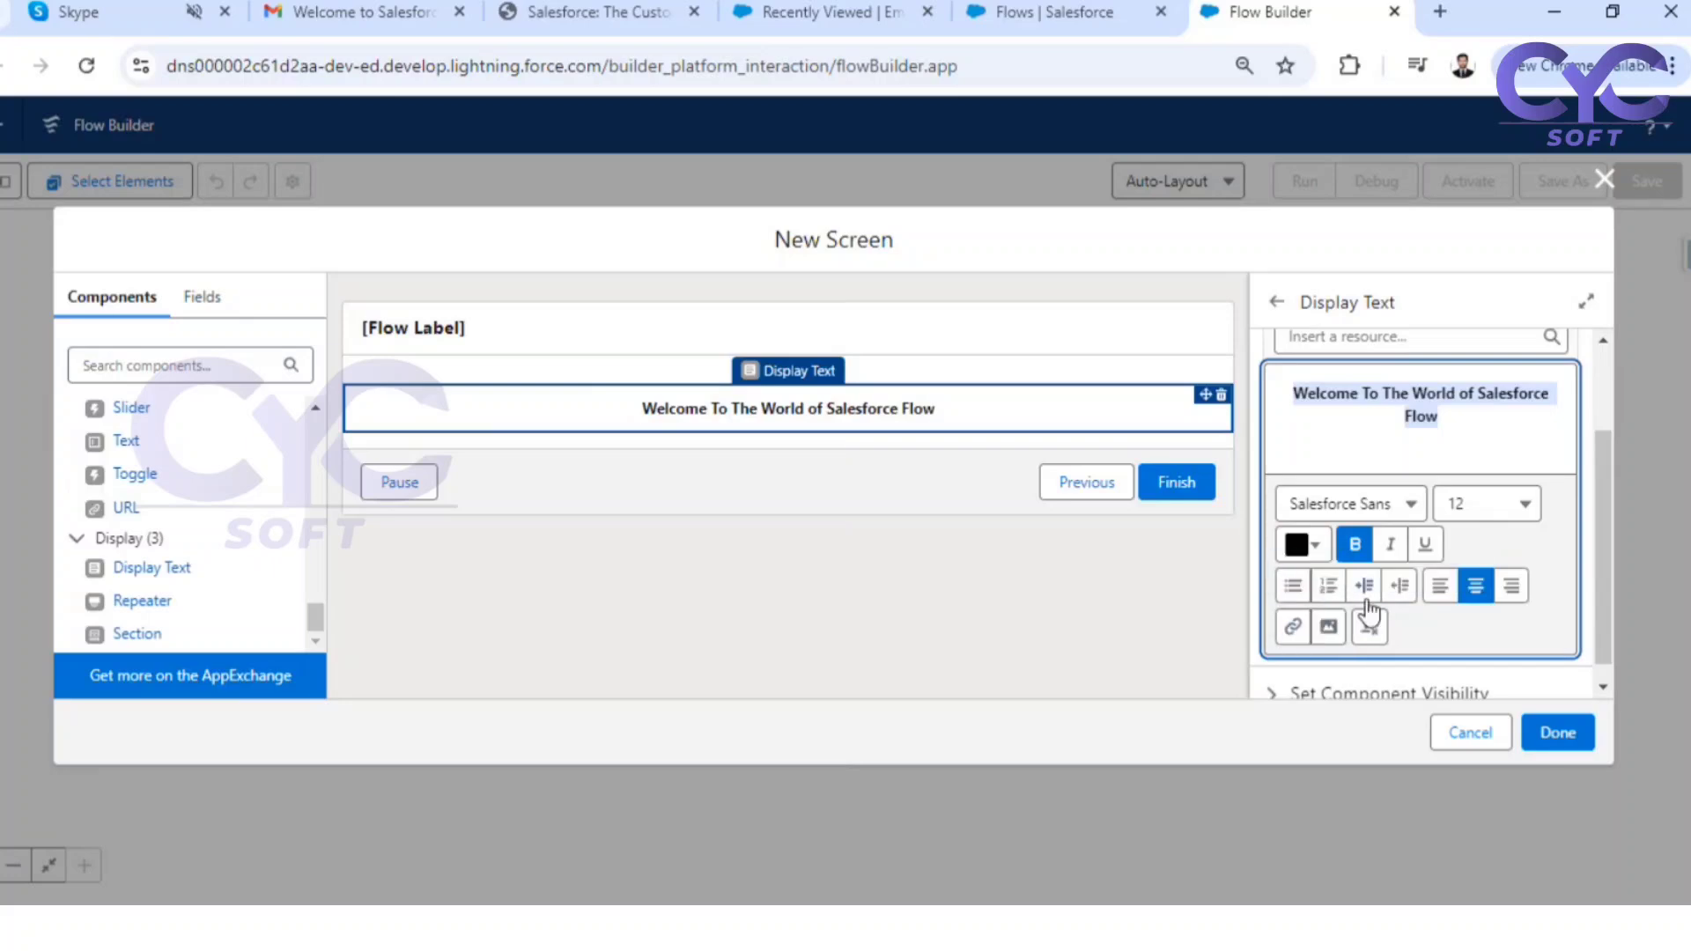
# Underline the words "Salesforce Flow" in the welcome message
pyautogui.click(856, 414)
pyautogui.click(1466, 392)
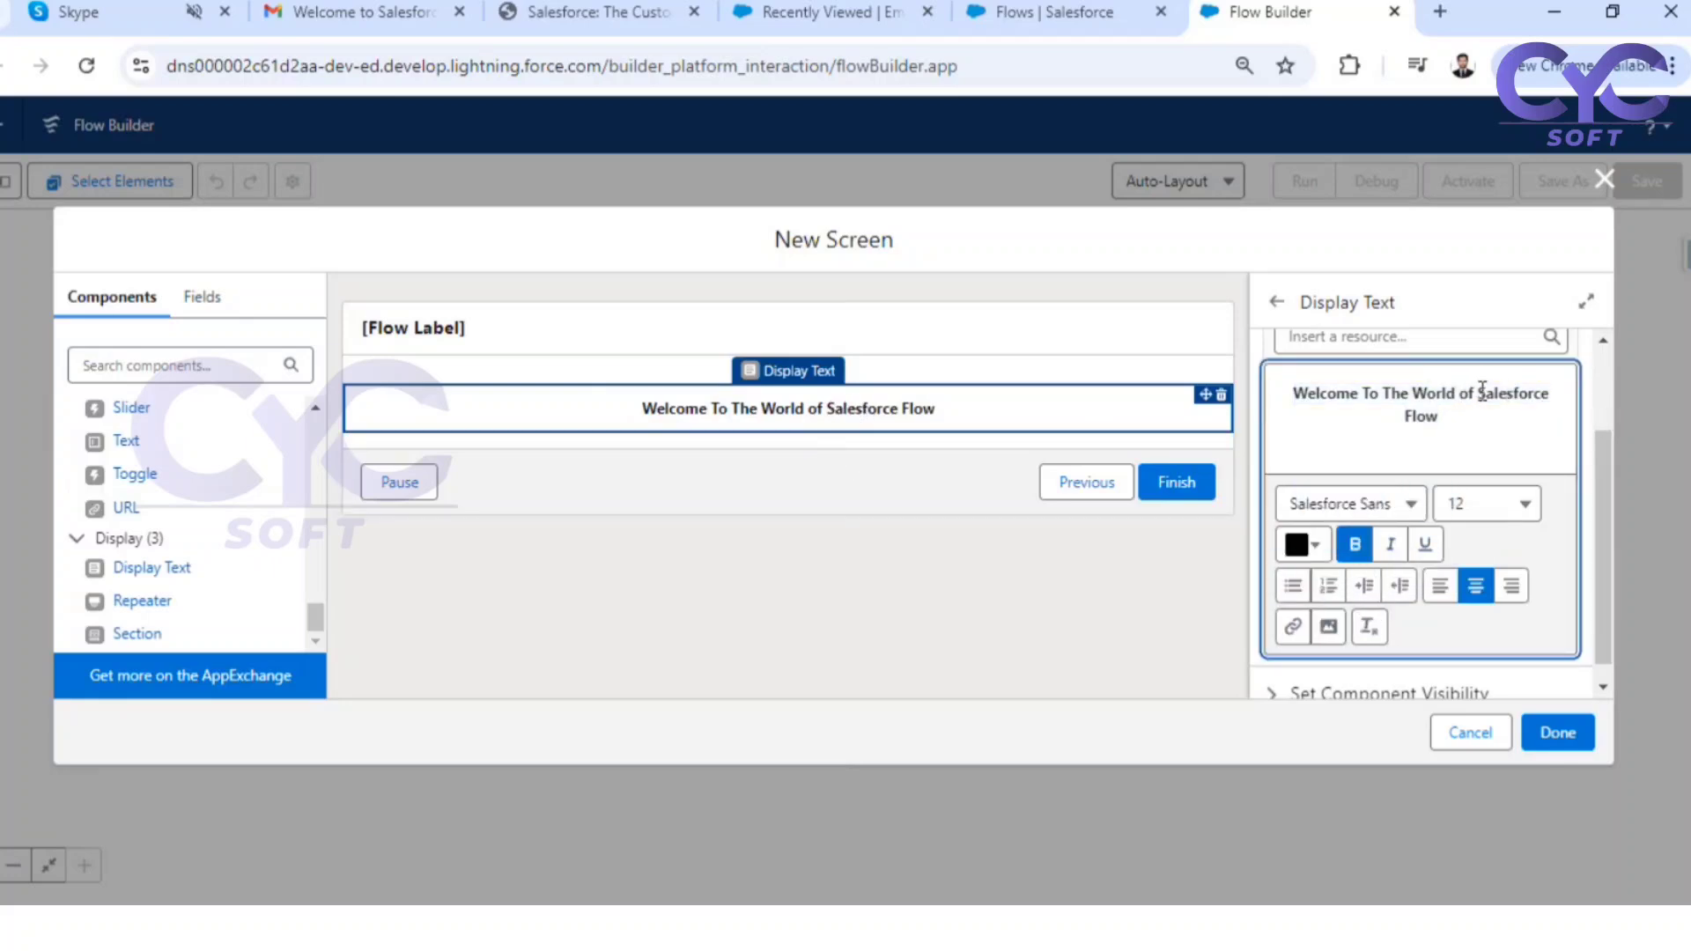
pyautogui.moveTo(1480, 394); pyautogui.dragTo(1486, 414)
pyautogui.click(1425, 543)
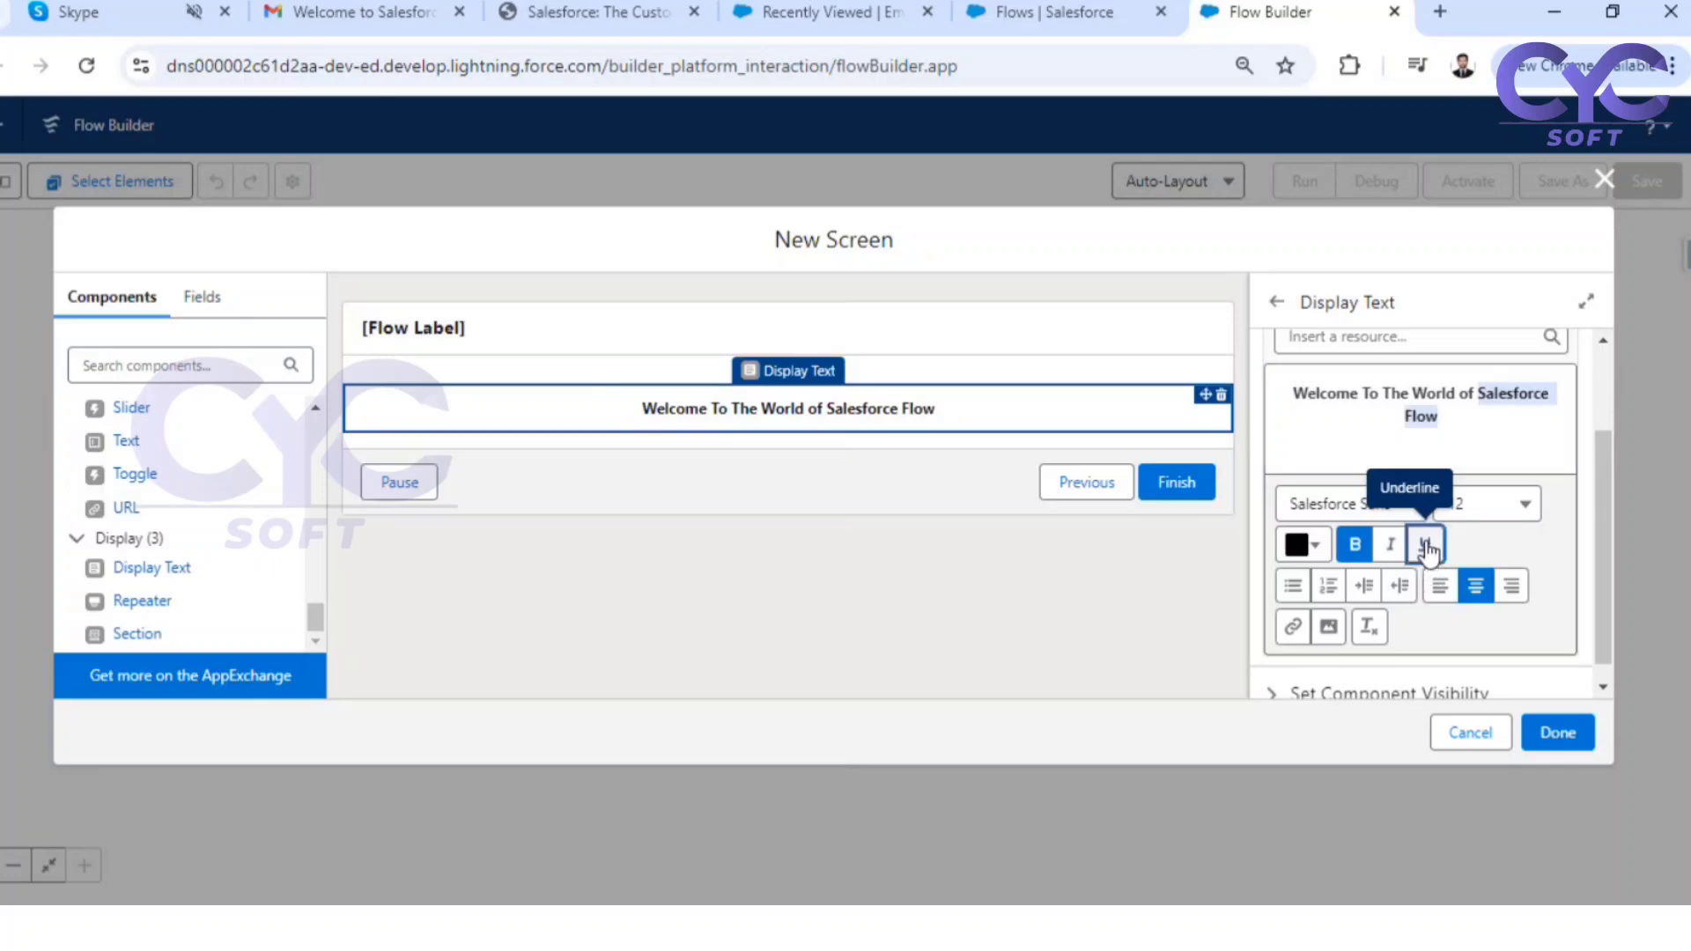
# Colour the whole welcome message blue with hex #0677F1
pyautogui.moveTo(1467, 419); pyautogui.dragTo(1271, 378)
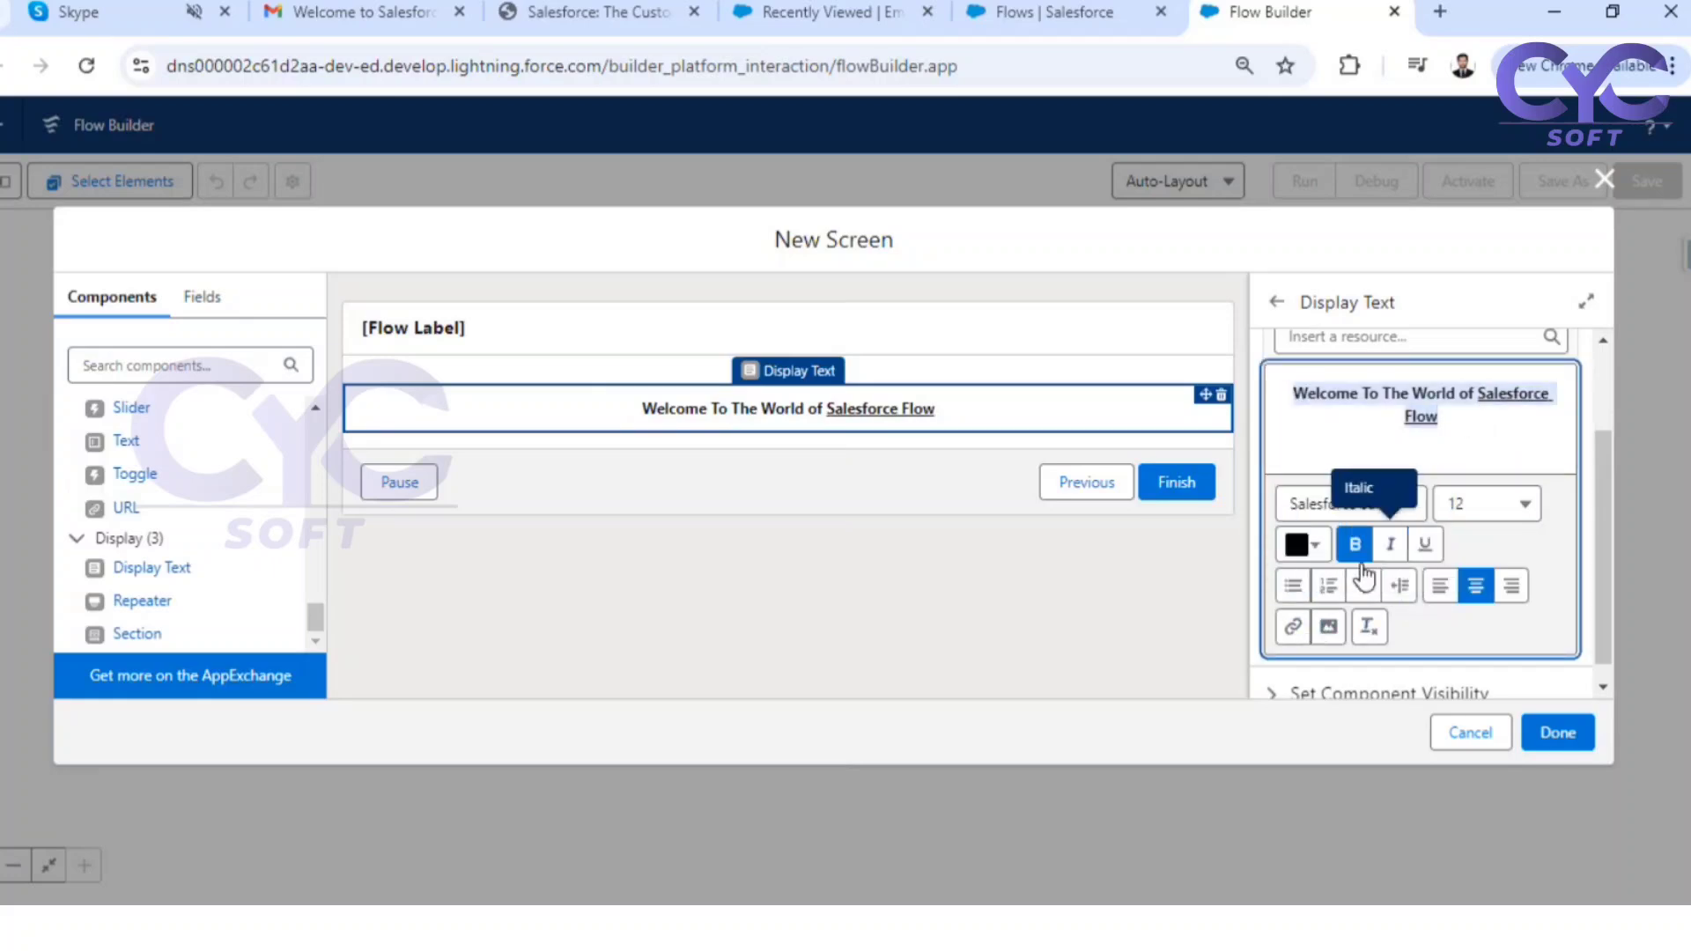
pyautogui.click(1317, 551)
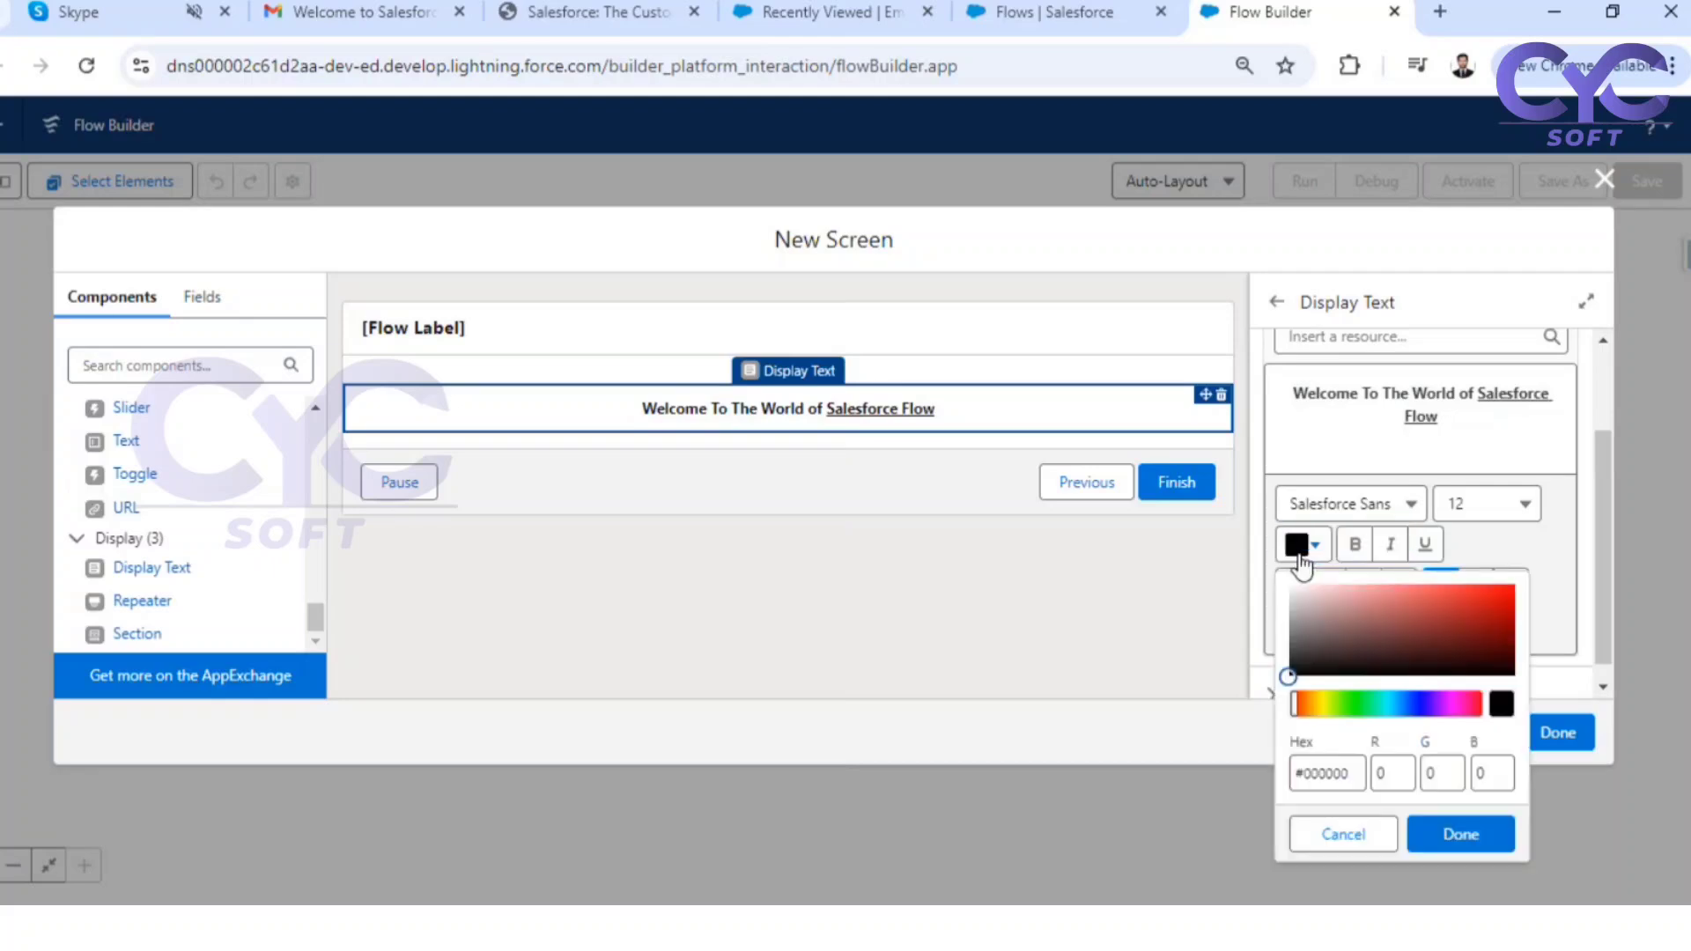
pyautogui.click(1390, 705)
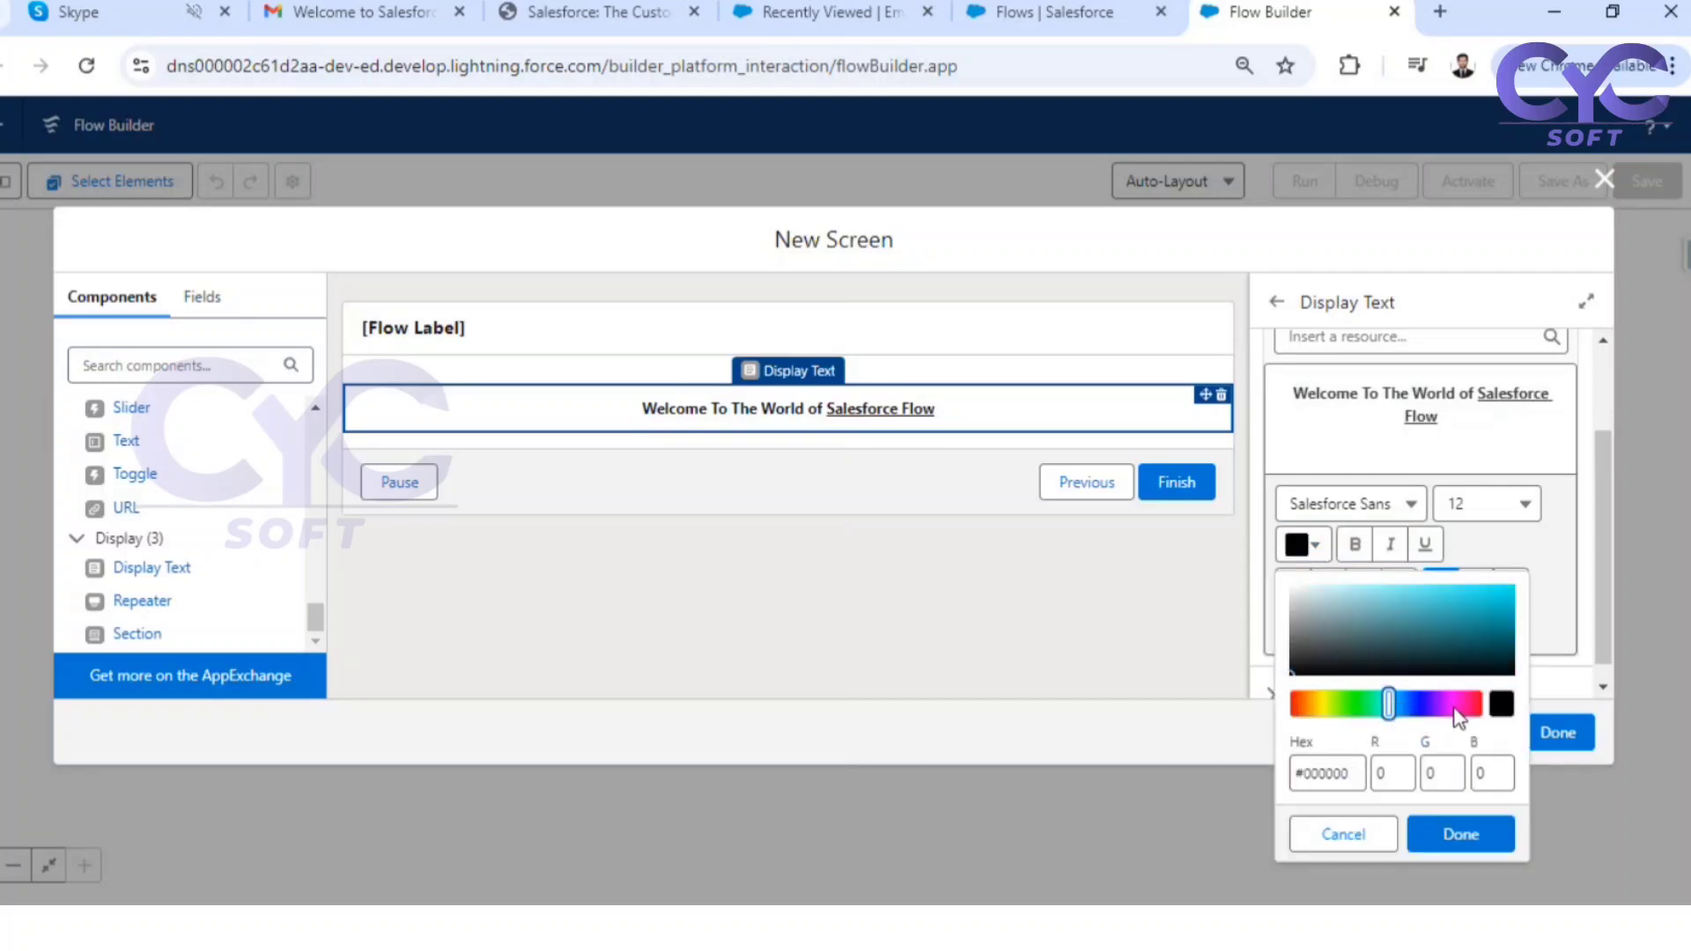
pyautogui.click(1501, 592)
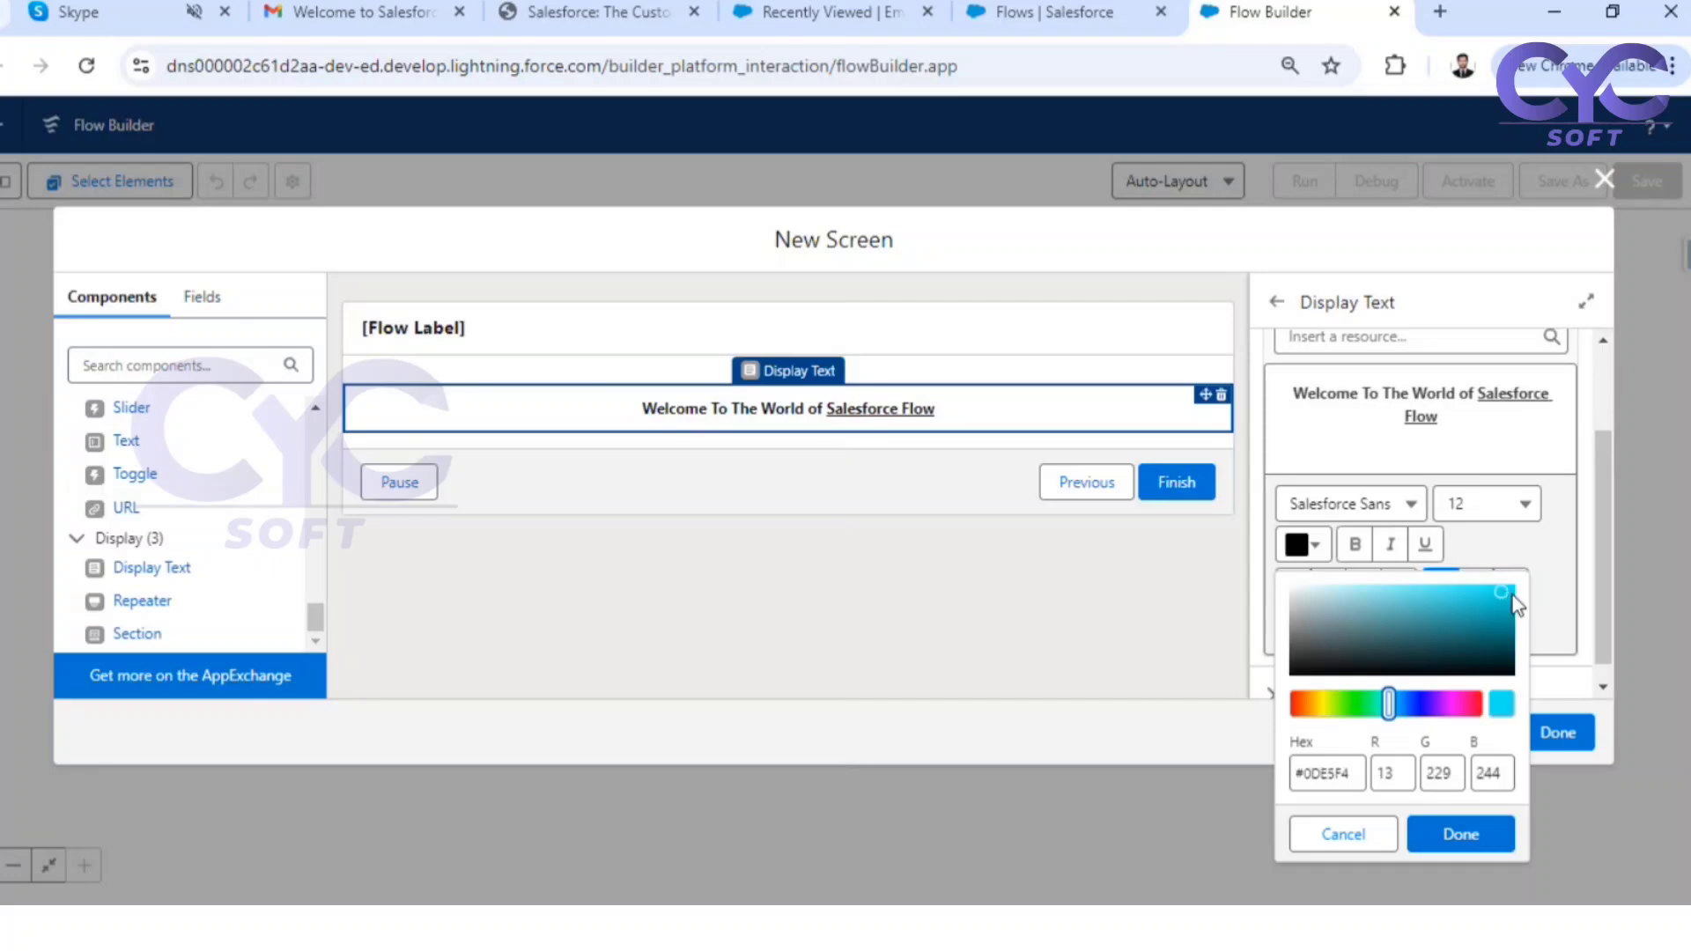
pyautogui.moveTo(1394, 709); pyautogui.dragTo(1404, 706)
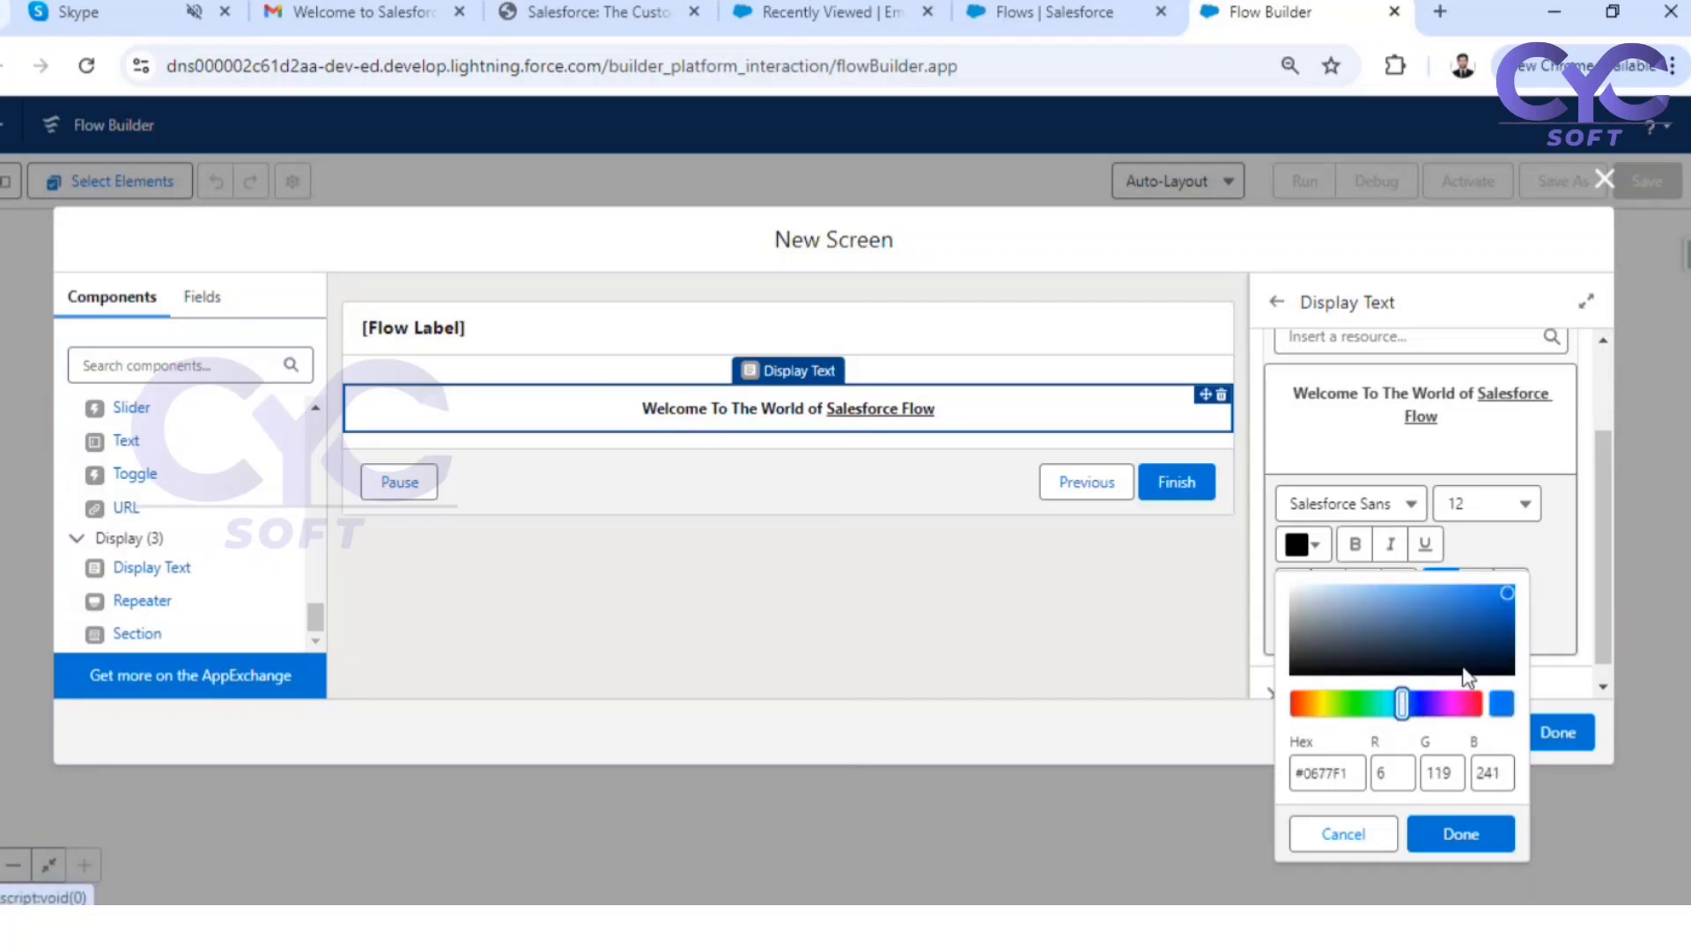
pyautogui.click(1454, 832)
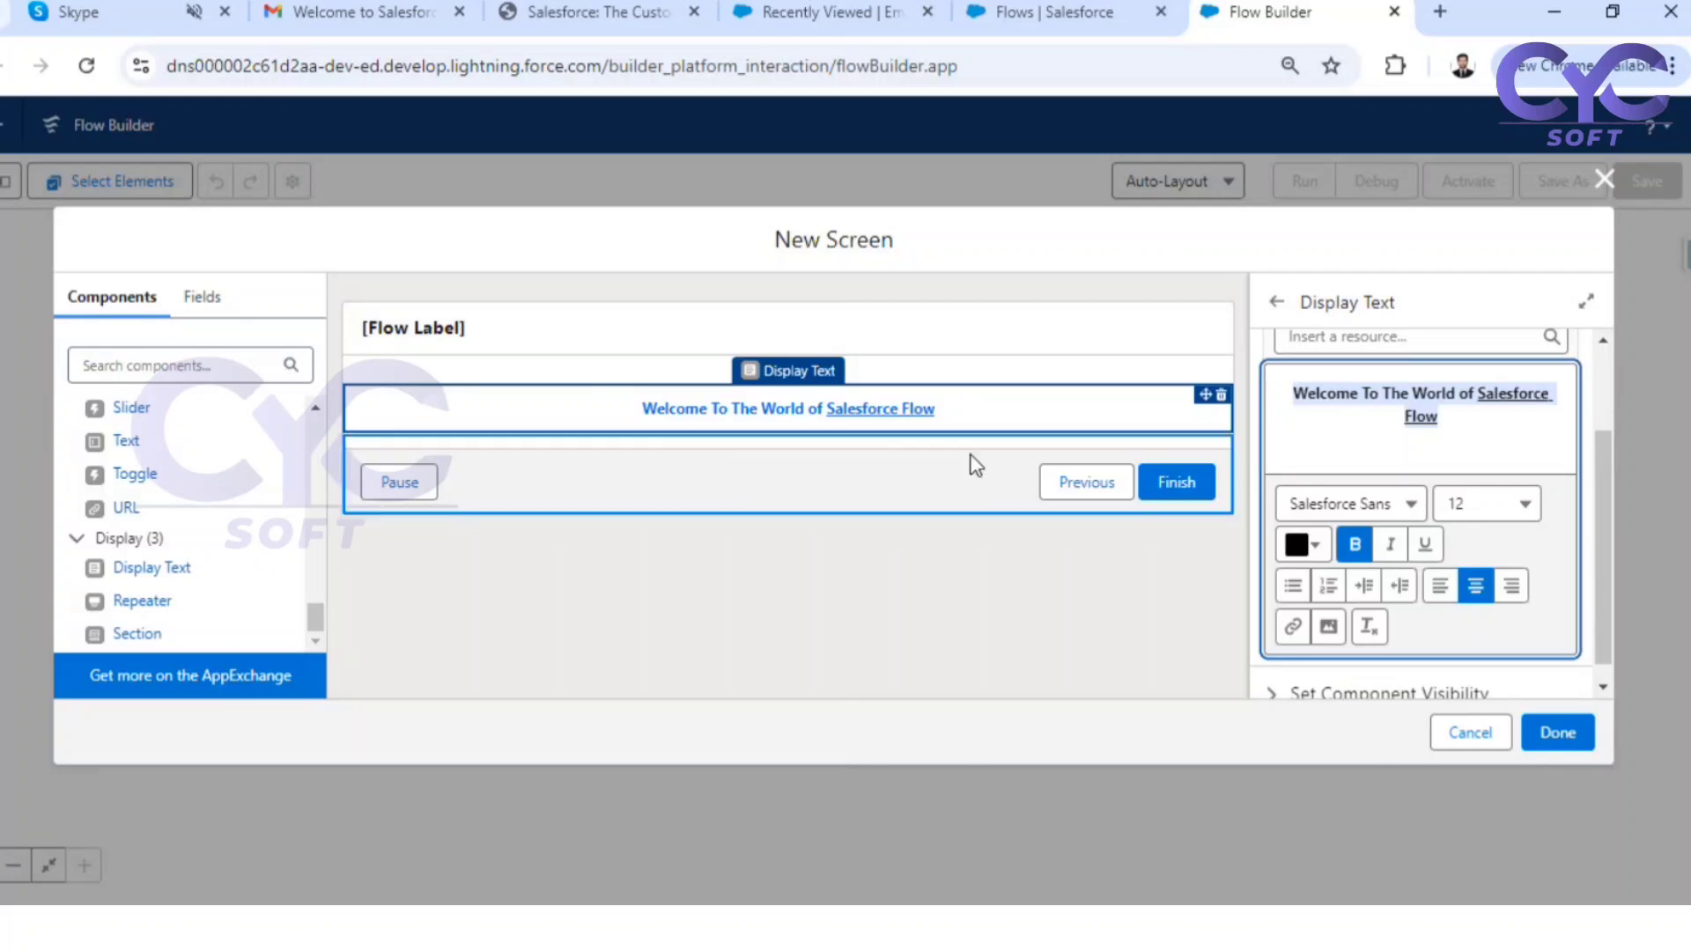
pyautogui.click(954, 416)
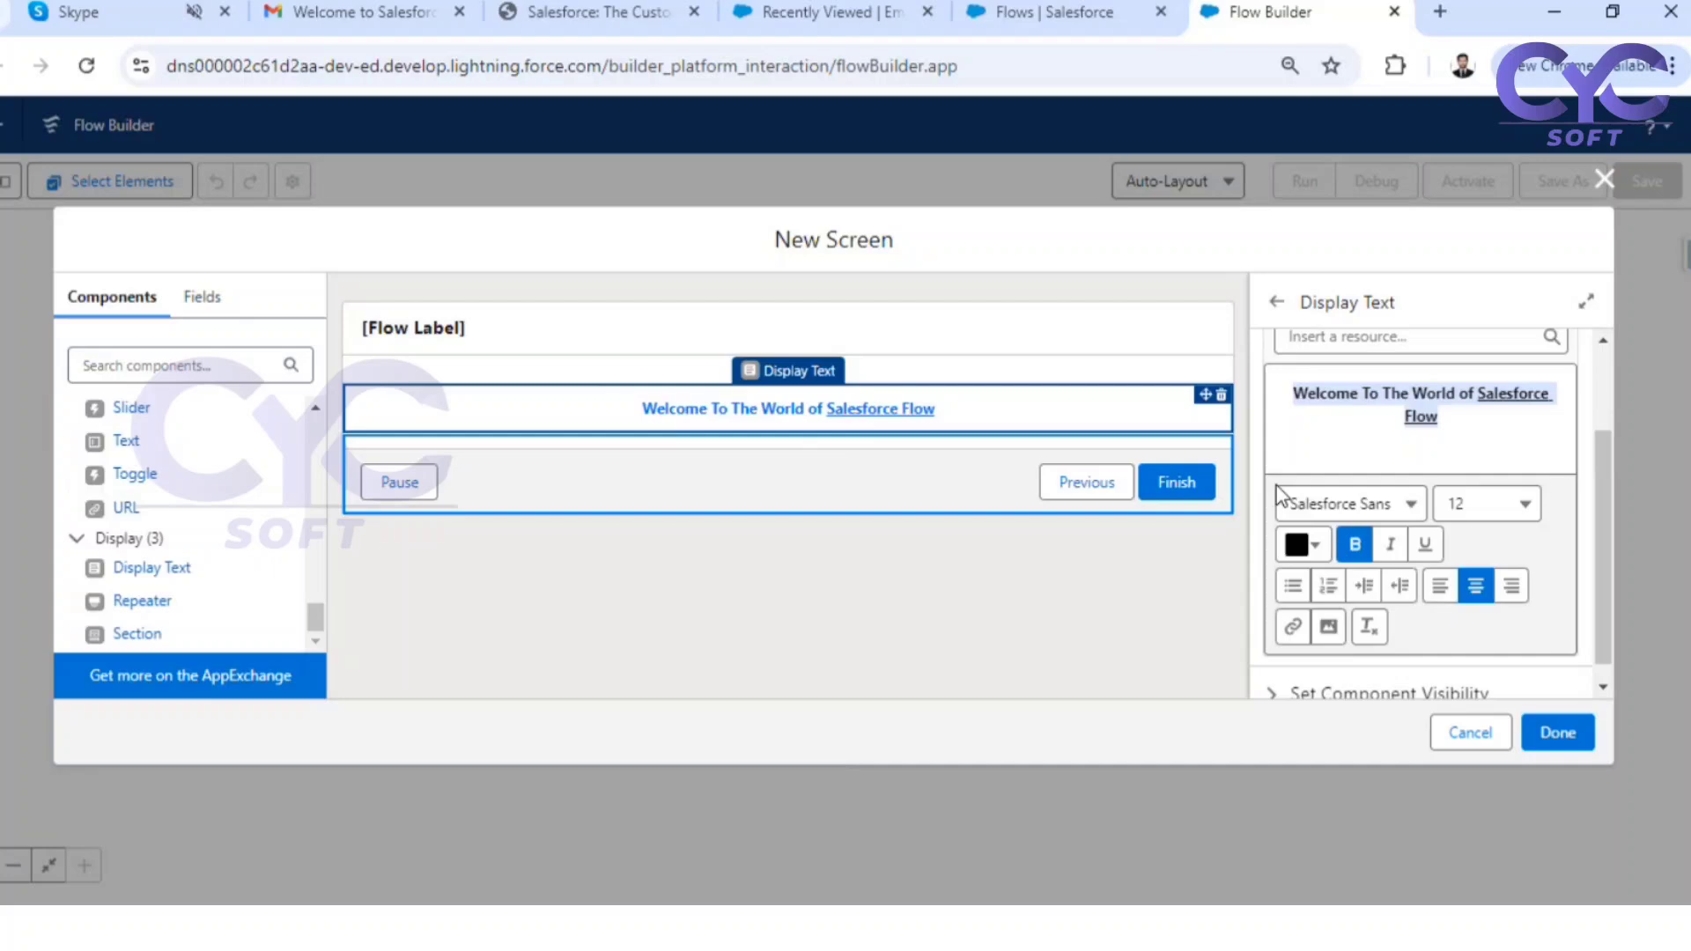
# Make the words "Salesforce Flow" in the welcome message italic and set their font size to 18
pyautogui.click(1469, 394)
pyautogui.moveTo(1475, 394); pyautogui.dragTo(1490, 423)
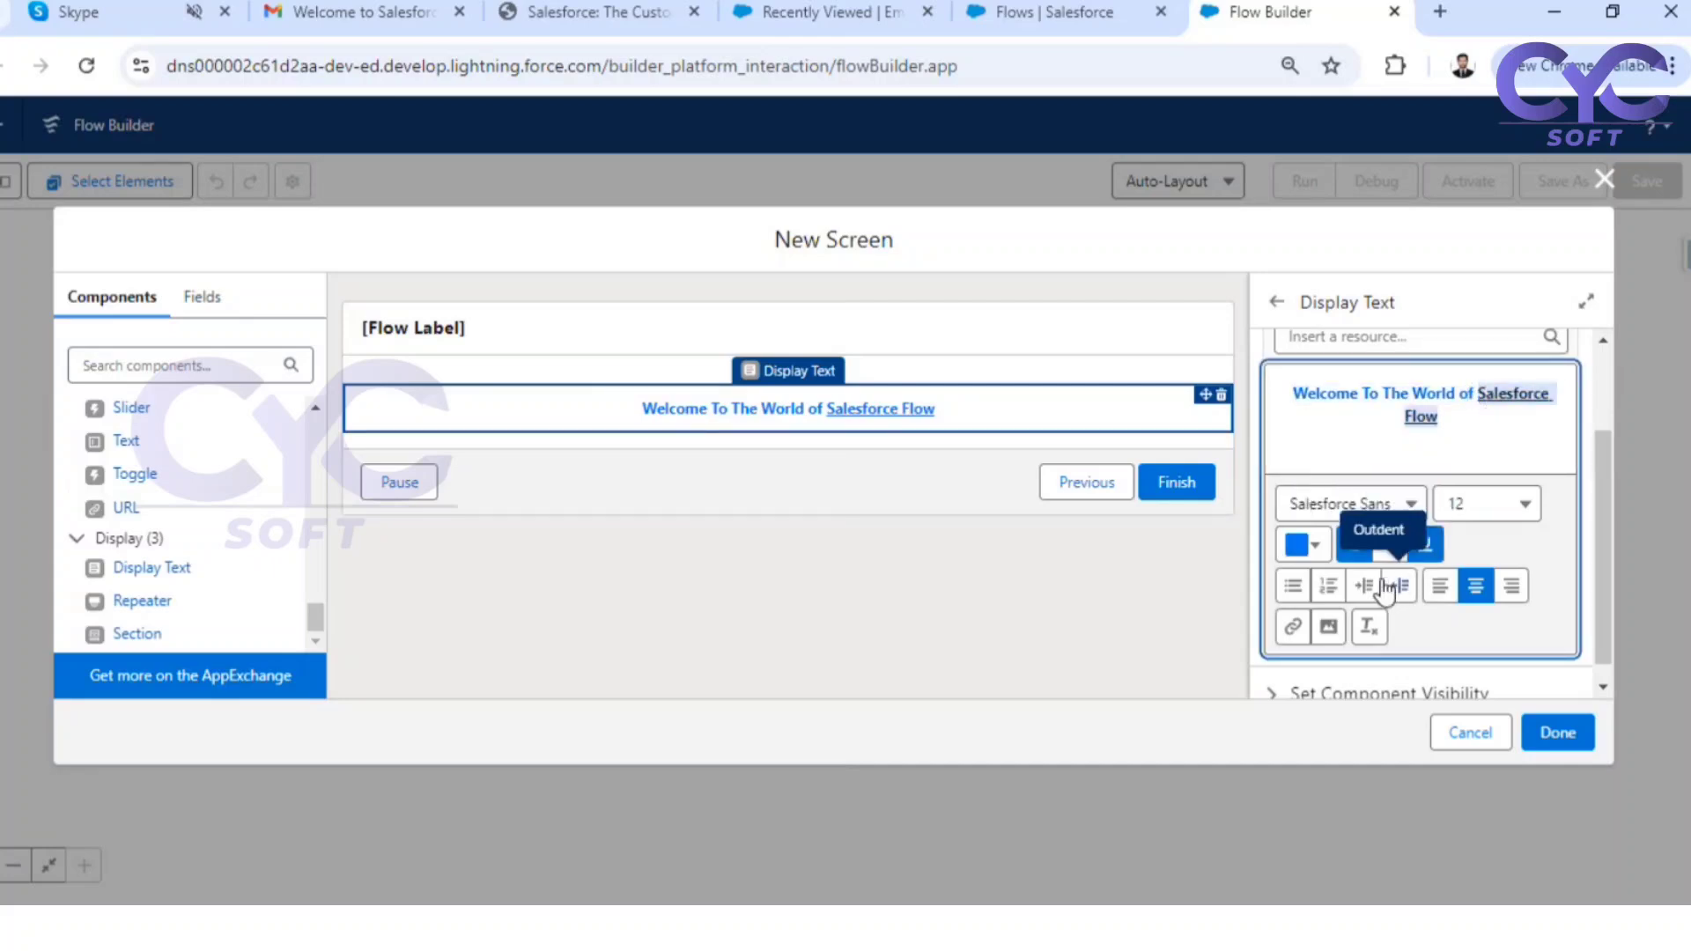
pyautogui.click(1390, 545)
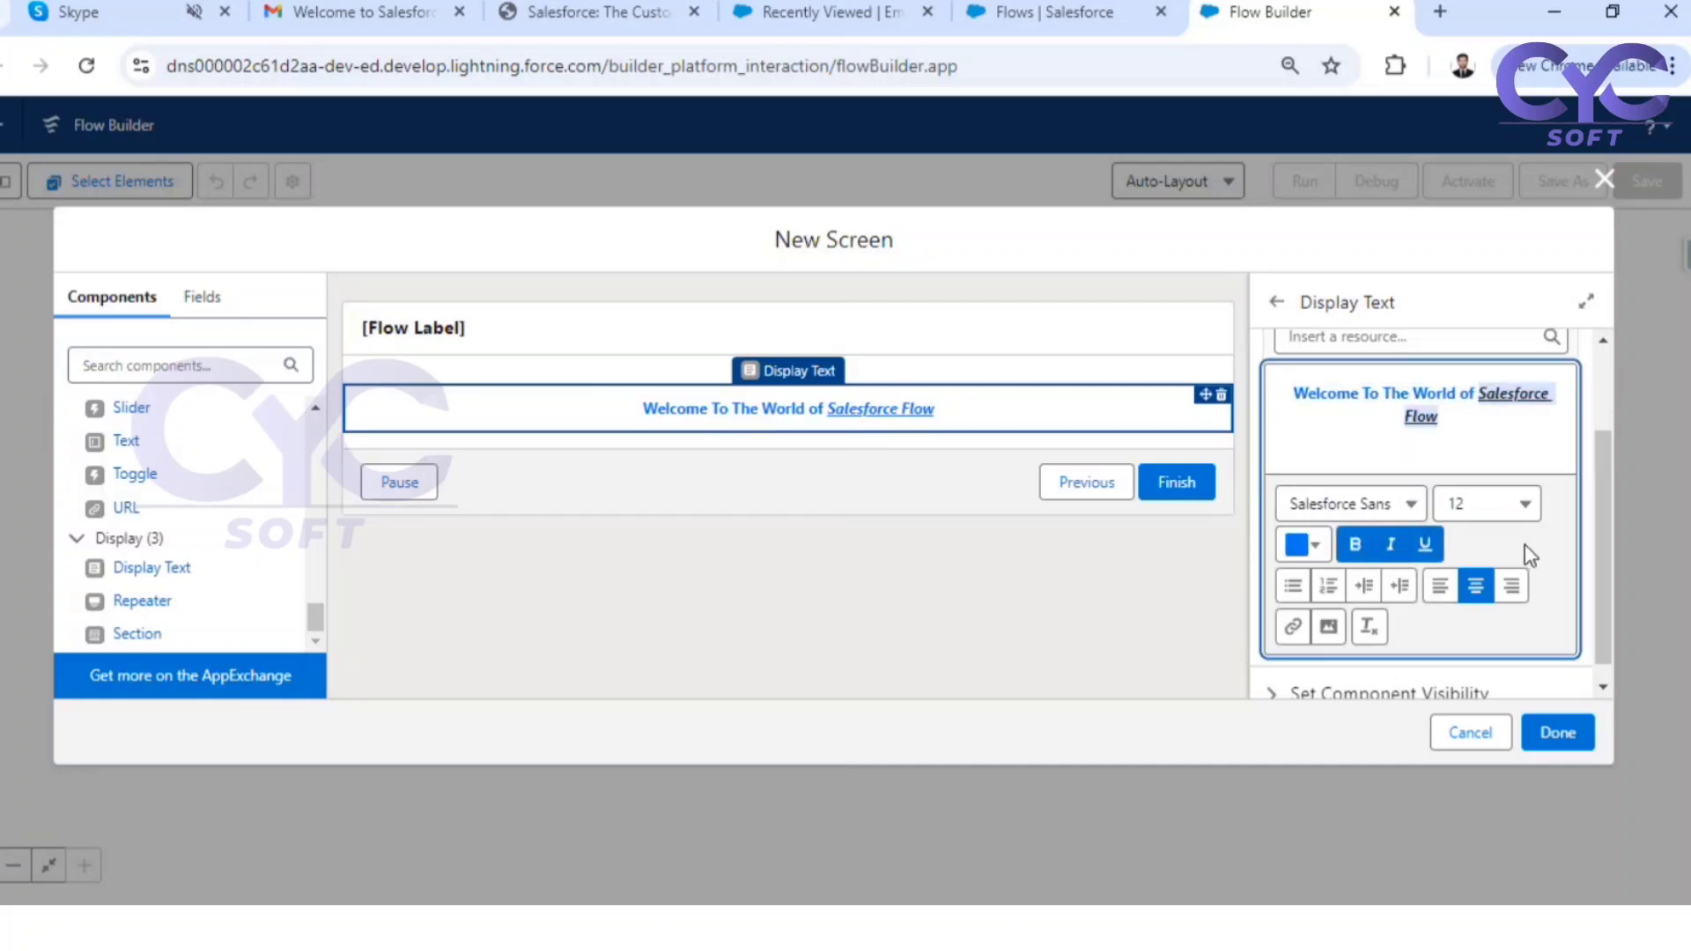
pyautogui.click(1508, 502)
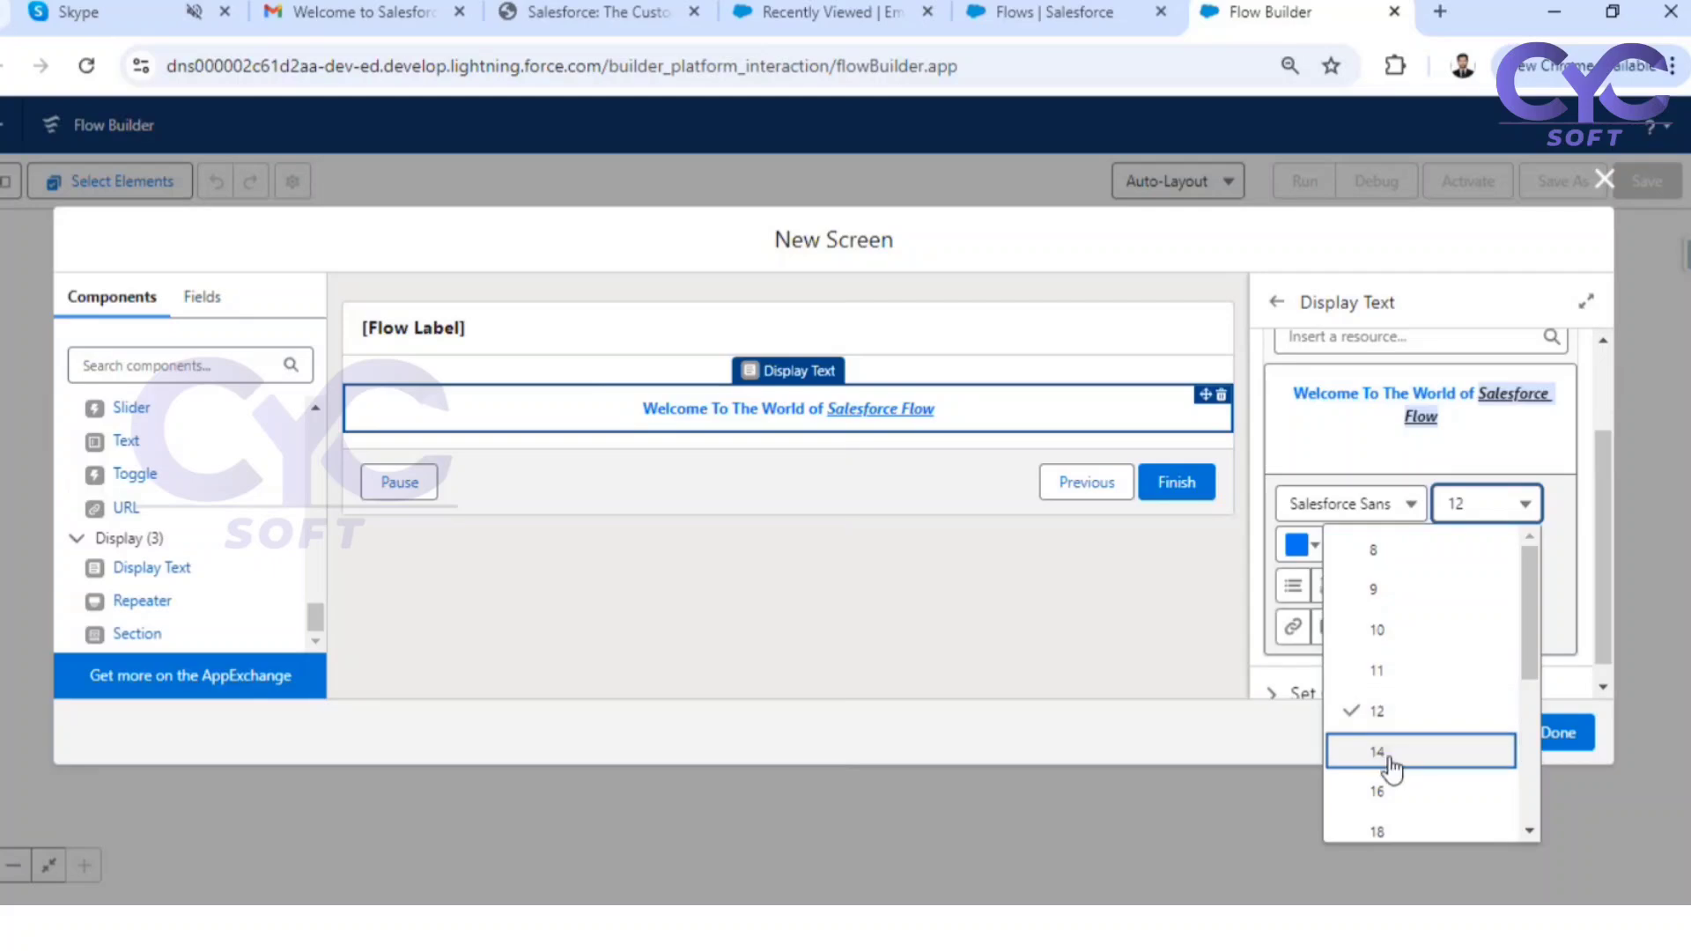
pyautogui.click(1389, 785)
pyautogui.click(1497, 509)
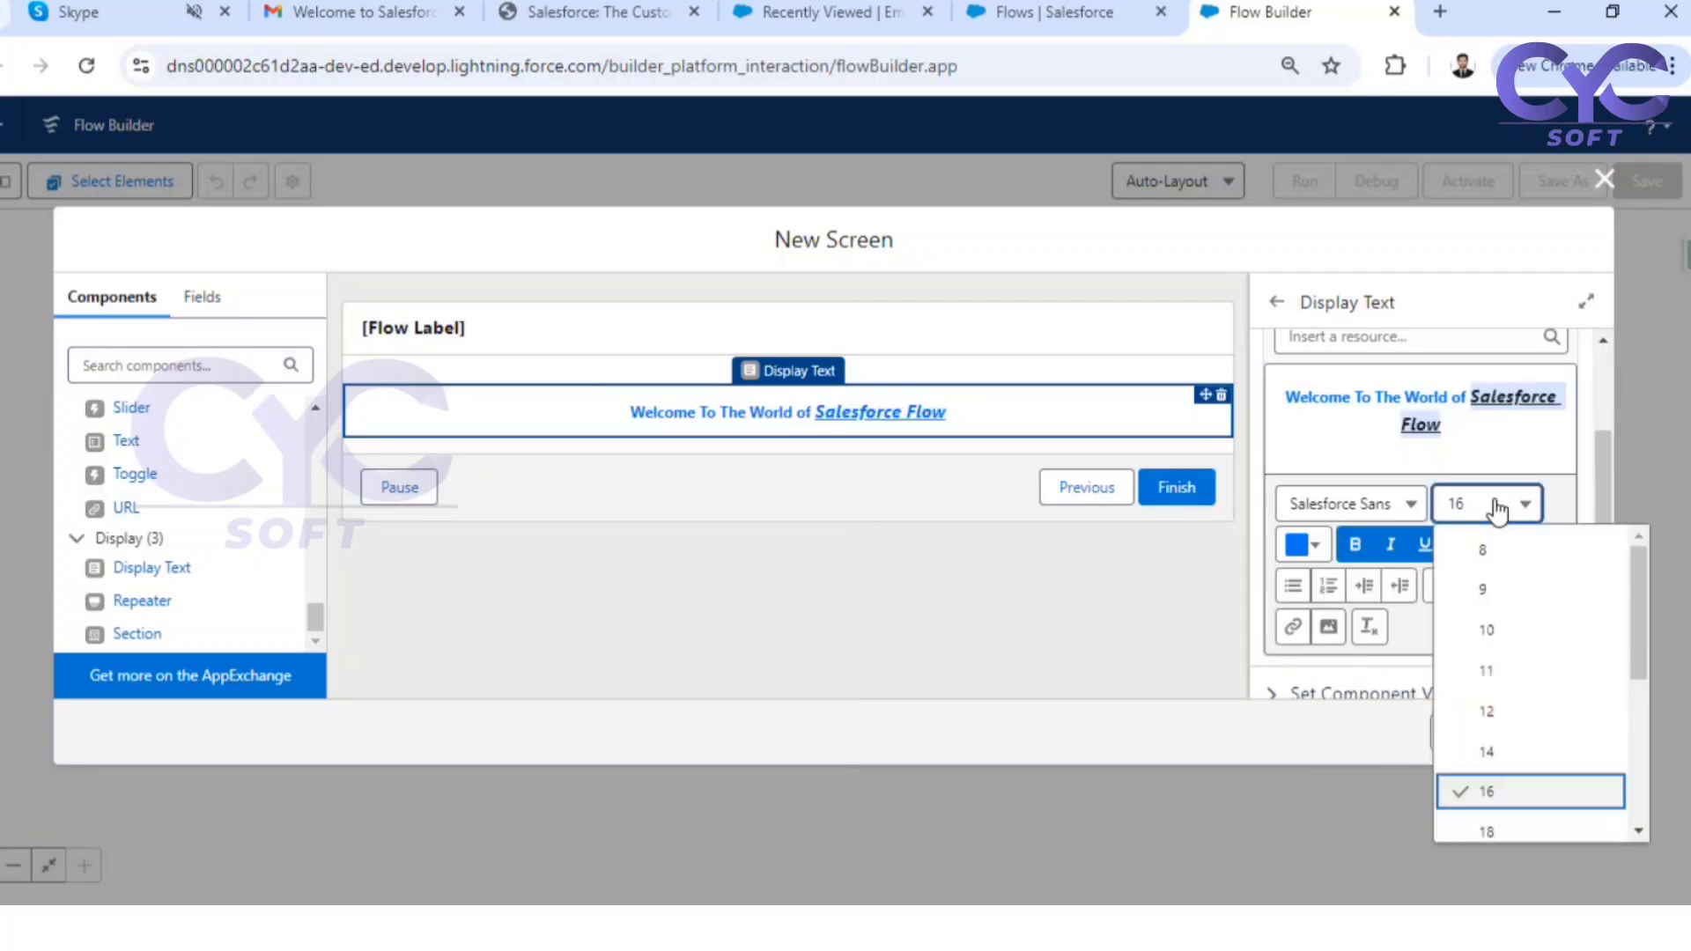
pyautogui.click(1488, 828)
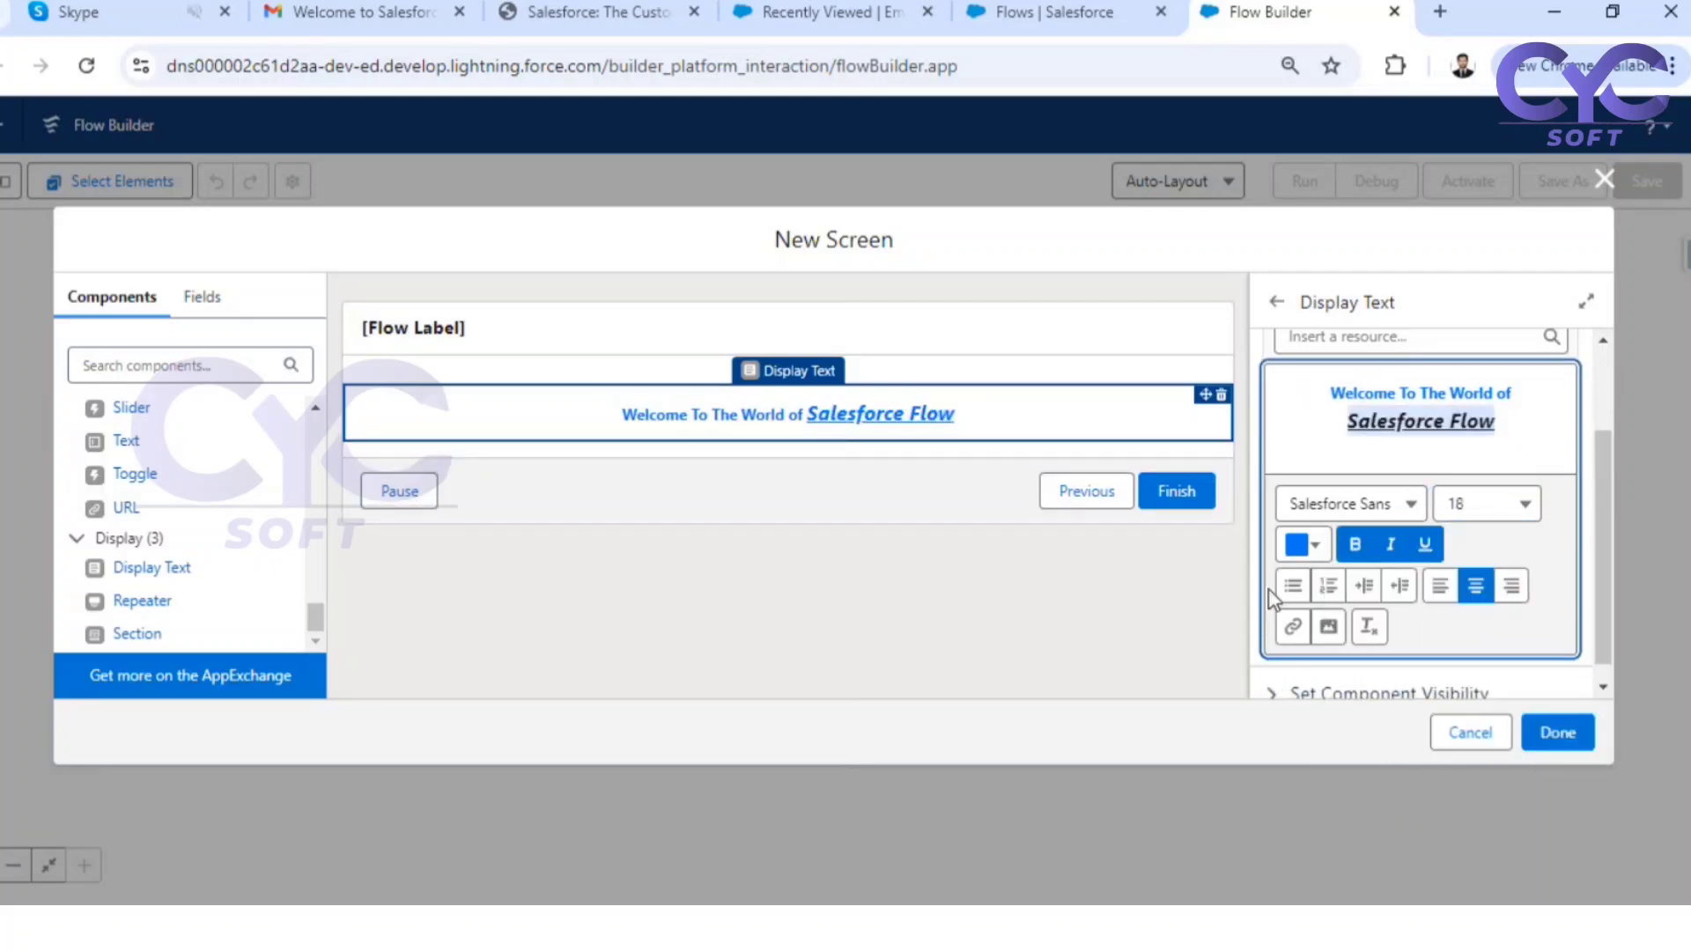
# Change the words "Welcome To The World of" to a near-black colour and finish the screen element
pyautogui.click(1508, 440)
pyautogui.moveTo(1525, 394); pyautogui.dragTo(1333, 388)
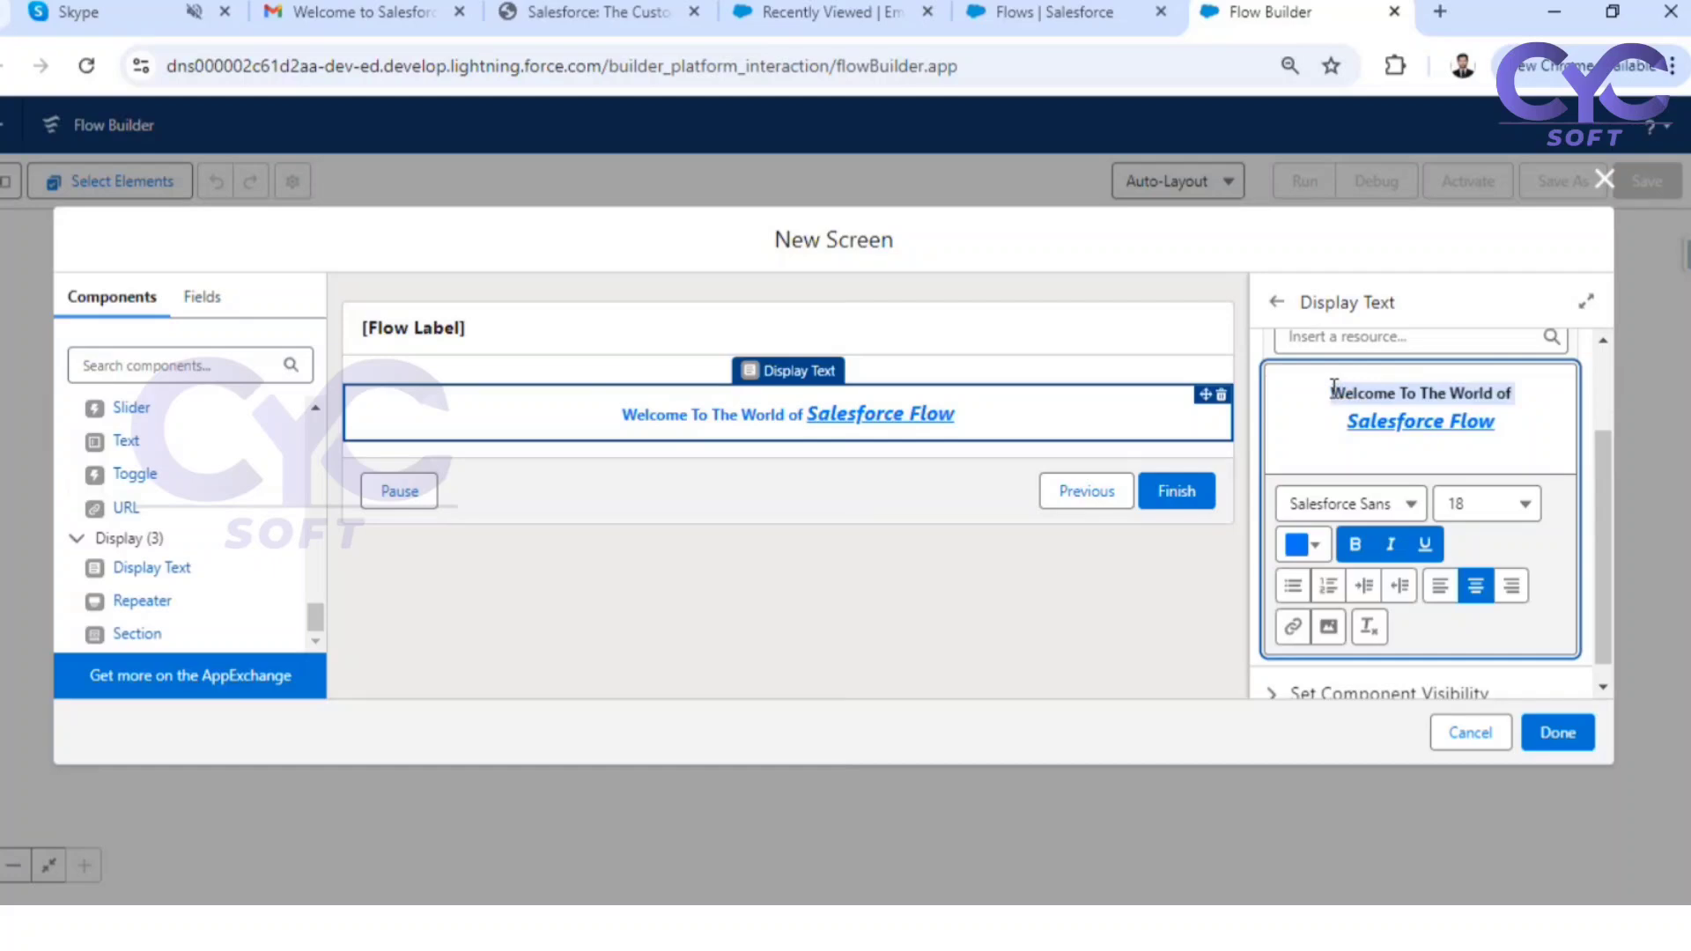
pyautogui.click(1315, 546)
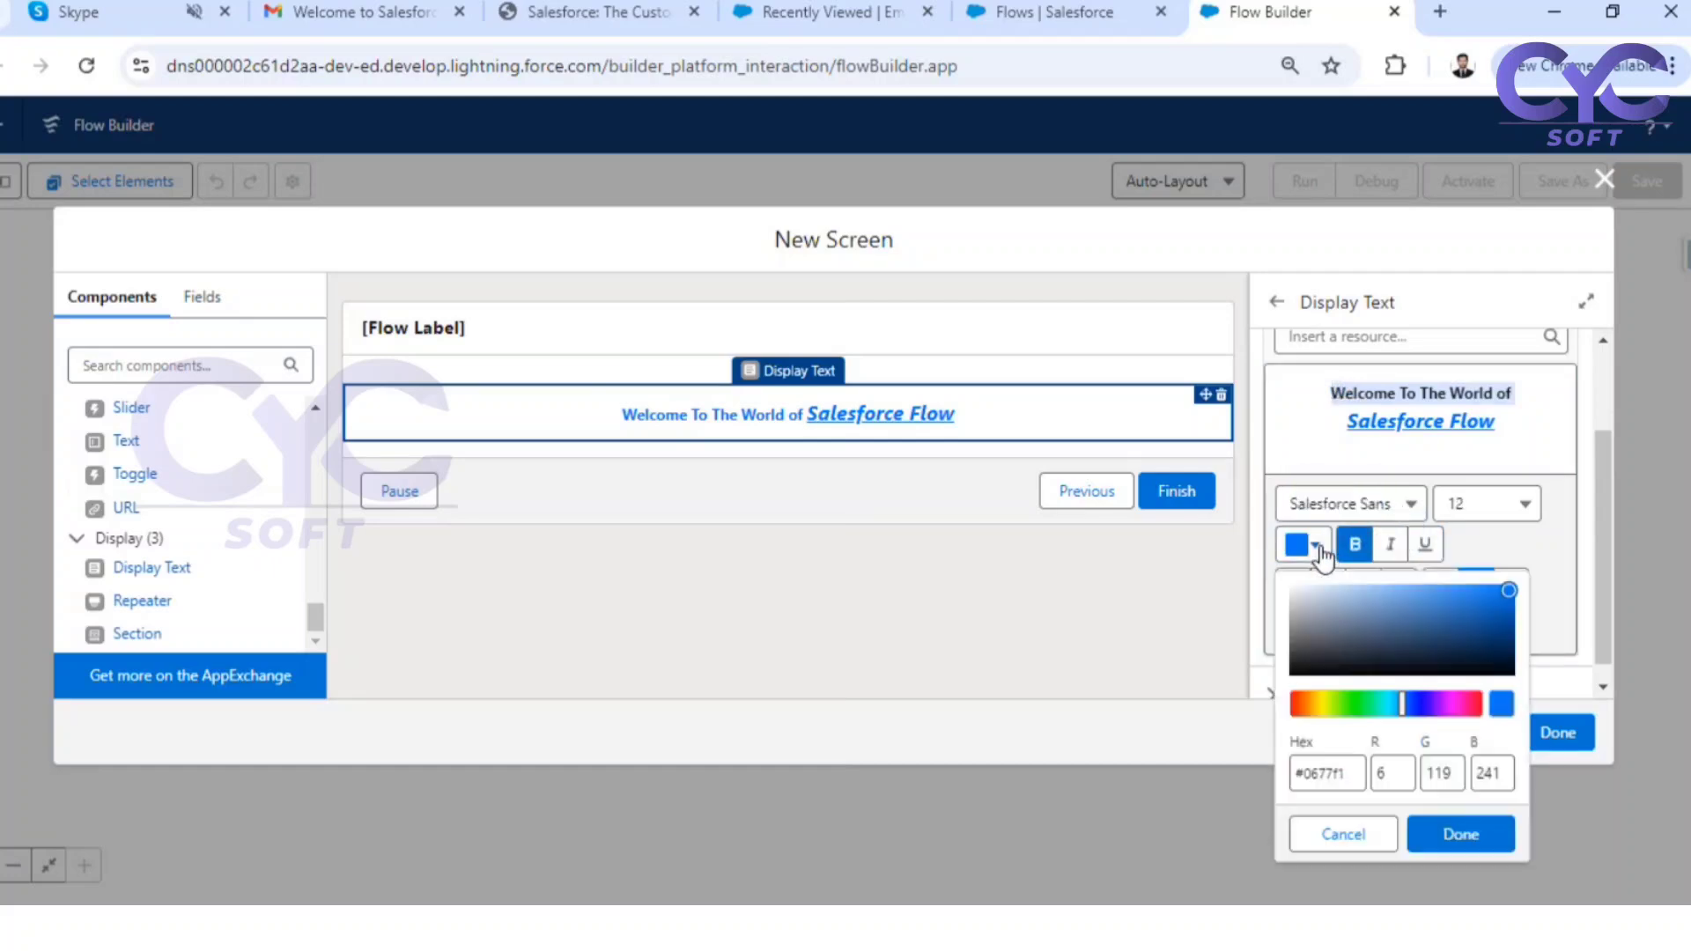
pyautogui.click(1294, 671)
pyautogui.click(1435, 832)
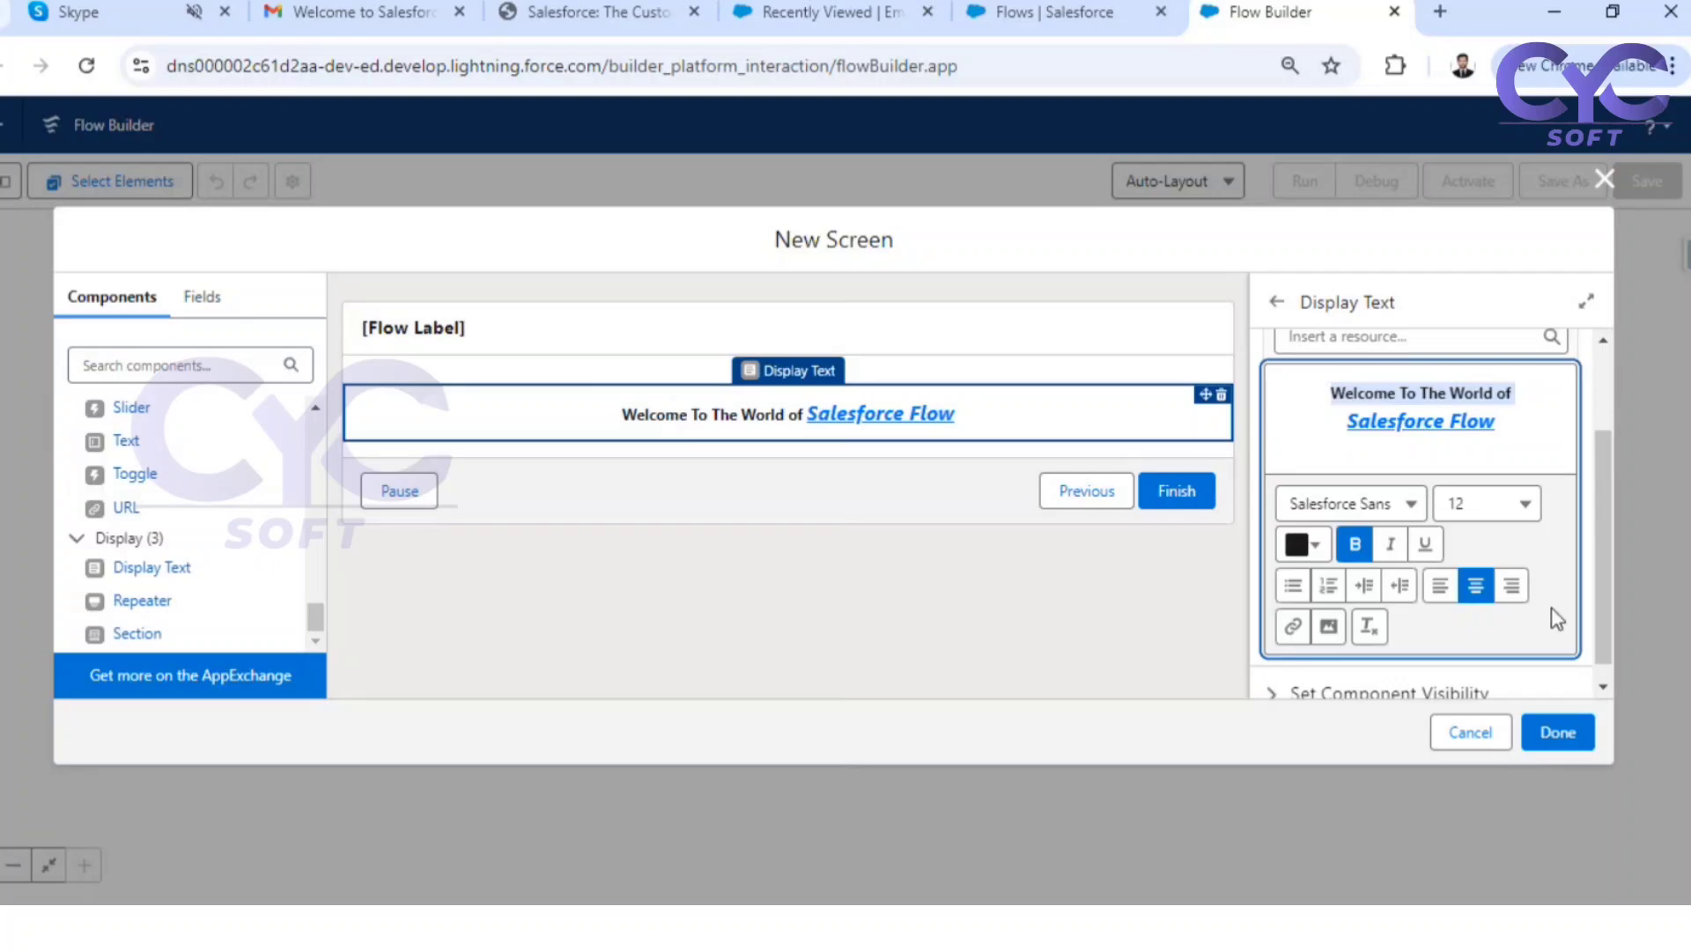
pyautogui.click(1034, 589)
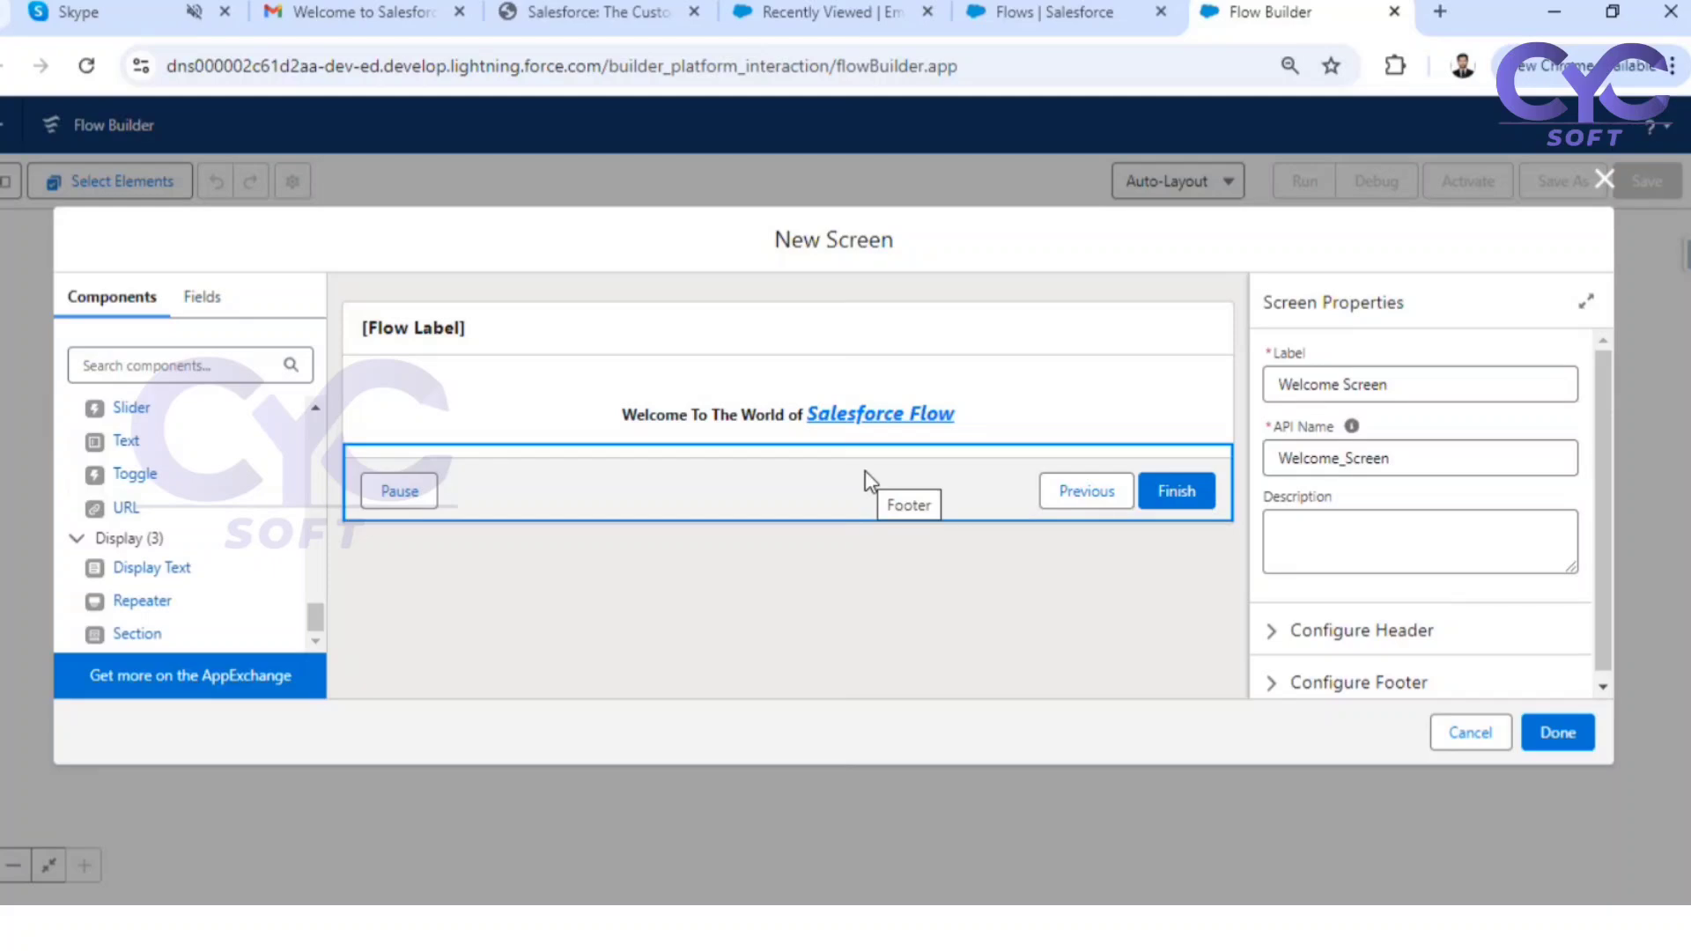
pyautogui.click(1555, 739)
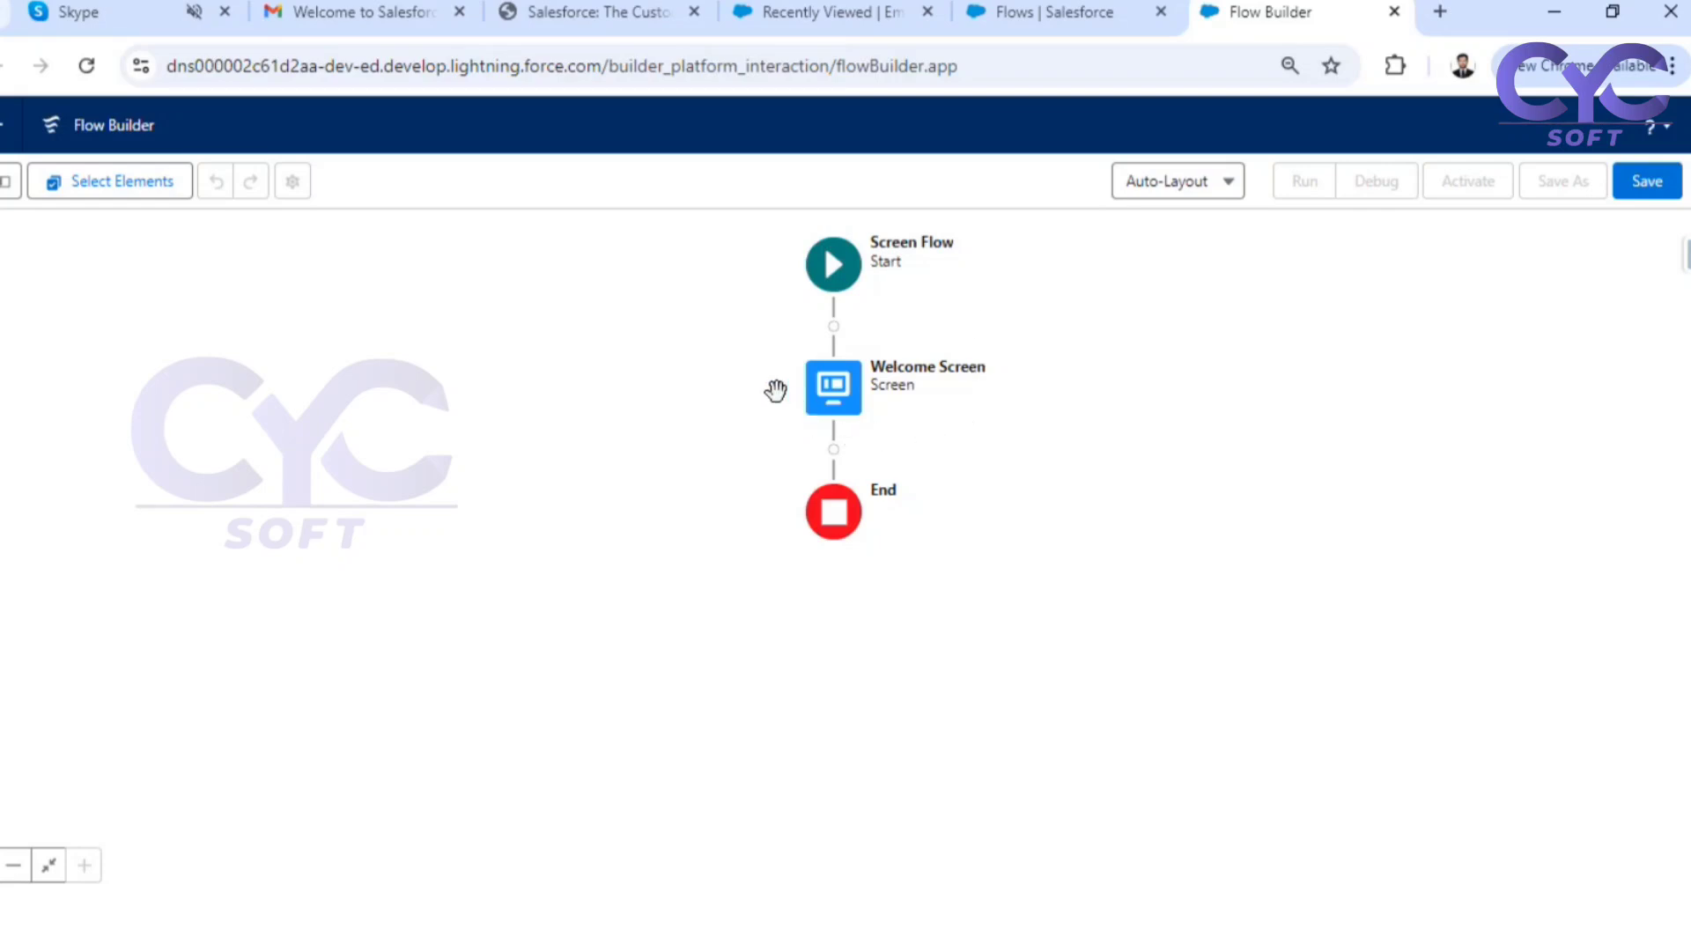
# Save the flow with the label "Welcome Message Screen Flow" and the API name Welcome_Message_Screen_Flow
pyautogui.click(1645, 185)
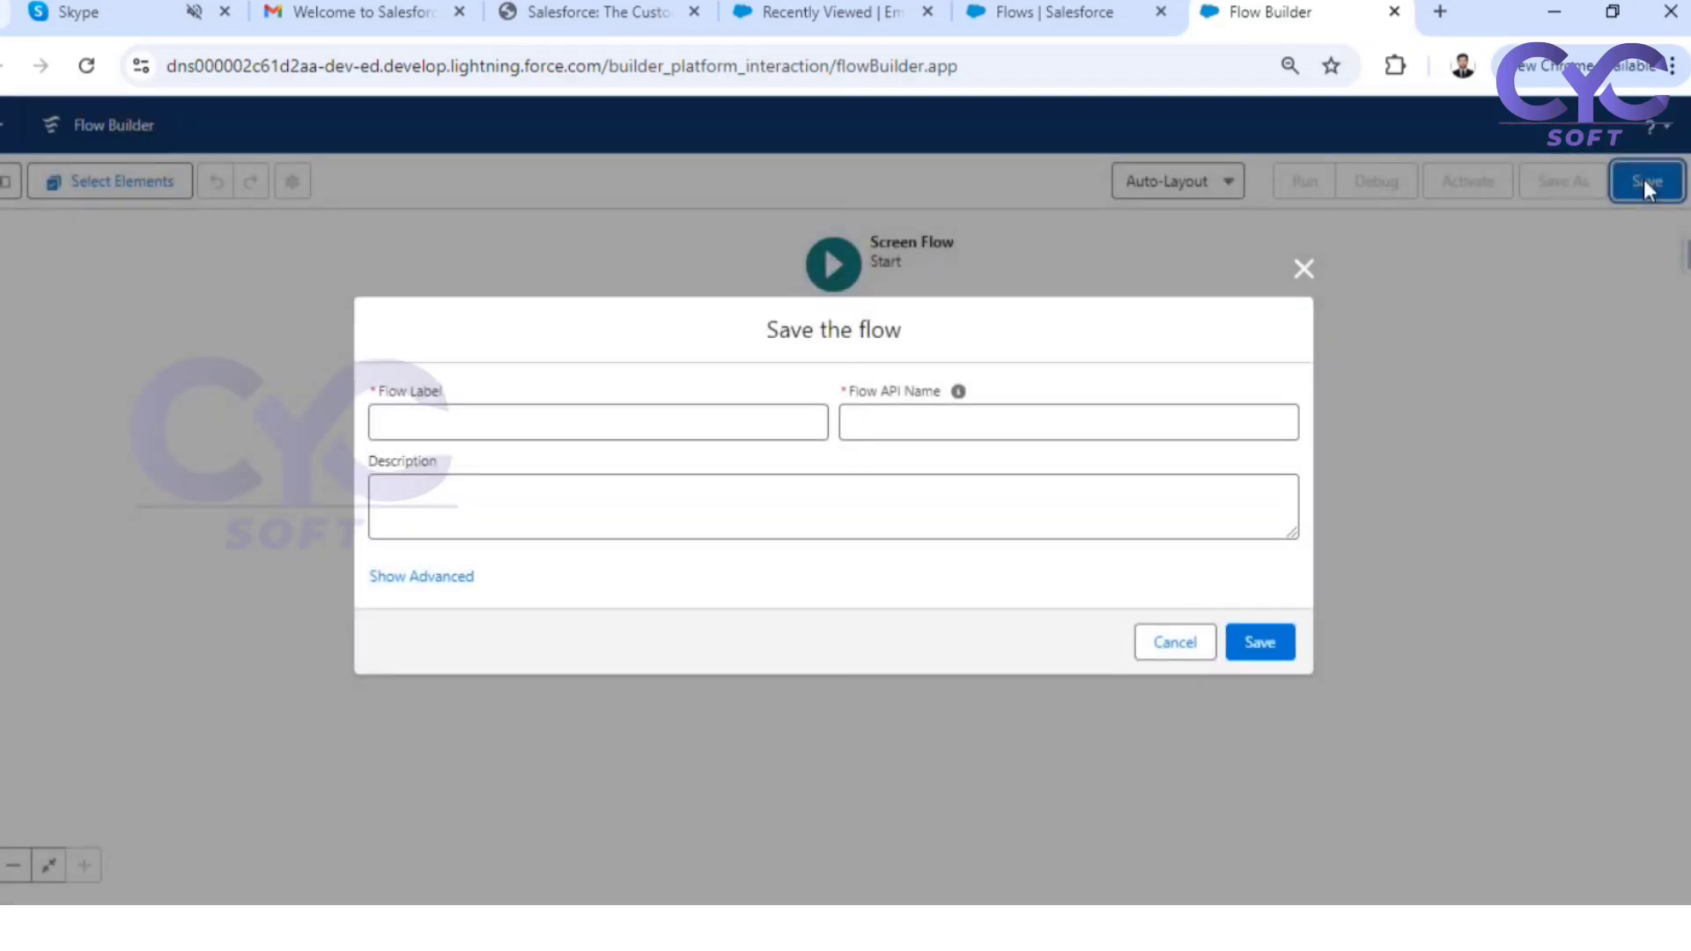
pyautogui.click(482, 430)
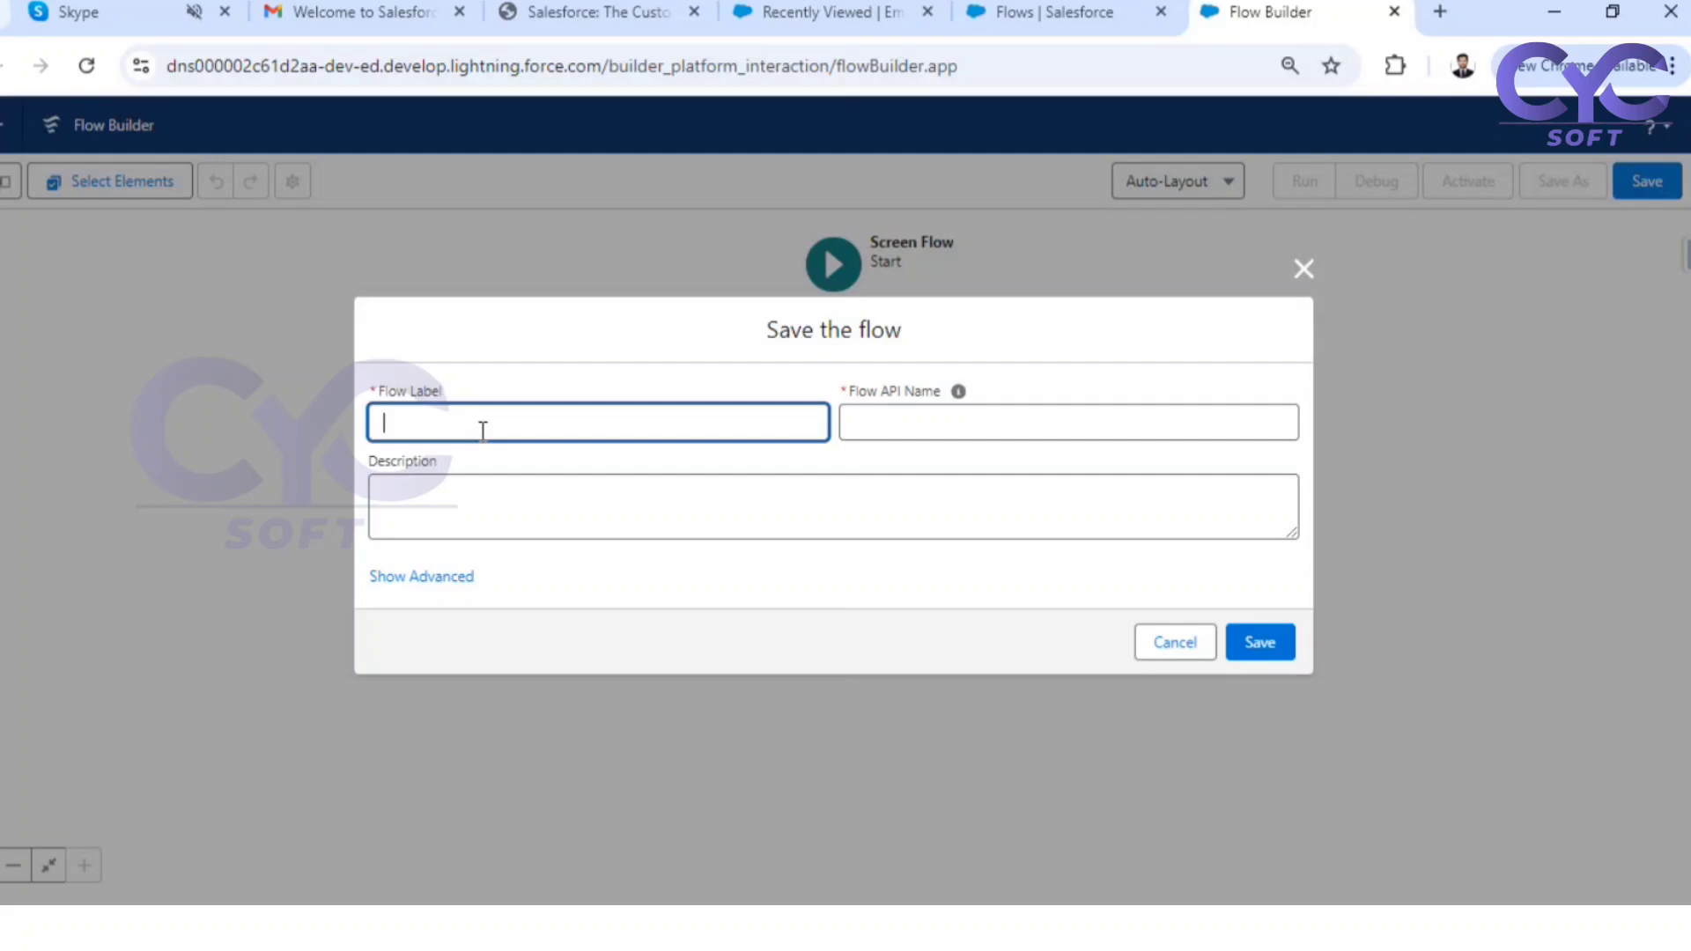
pyautogui.write('We')
pyautogui.write('Screen')
pyautogui.write('Welcome M')
pyautogui.write('essage ')
pyautogui.write('Screen ')
pyautogui.write('Flow')
pyautogui.click(522, 398)
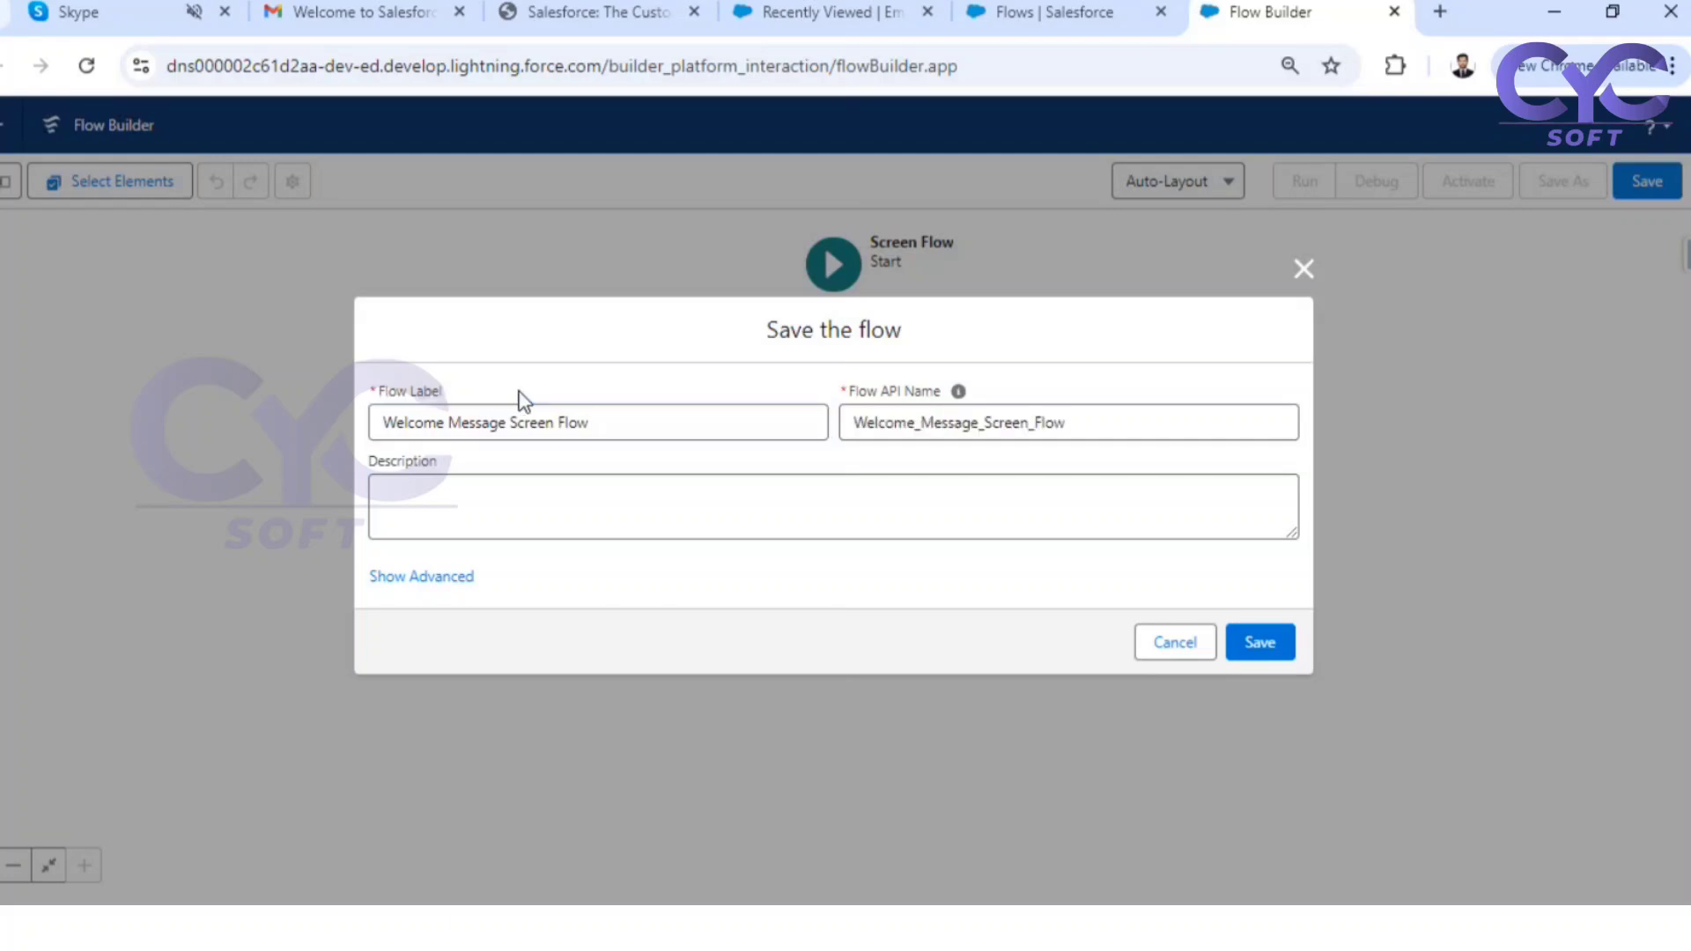
pyautogui.click(1263, 643)
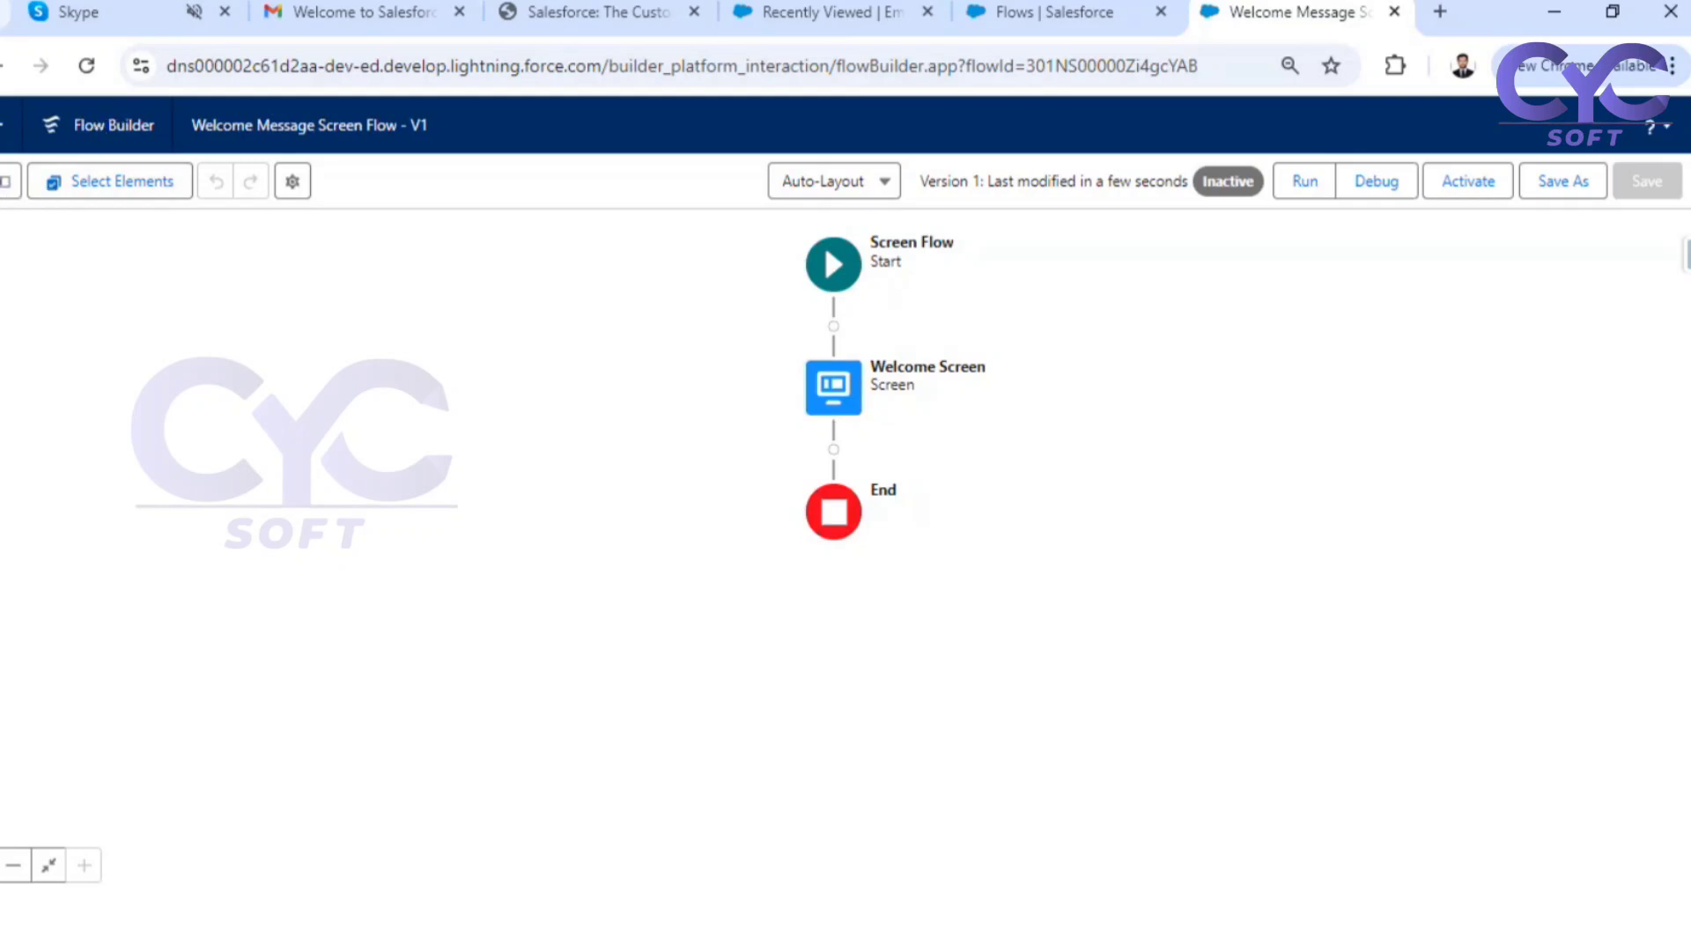
# Show the flow's toolbox, run the flow in debug mode with the default options and finish the interview
pyautogui.click(8, 192)
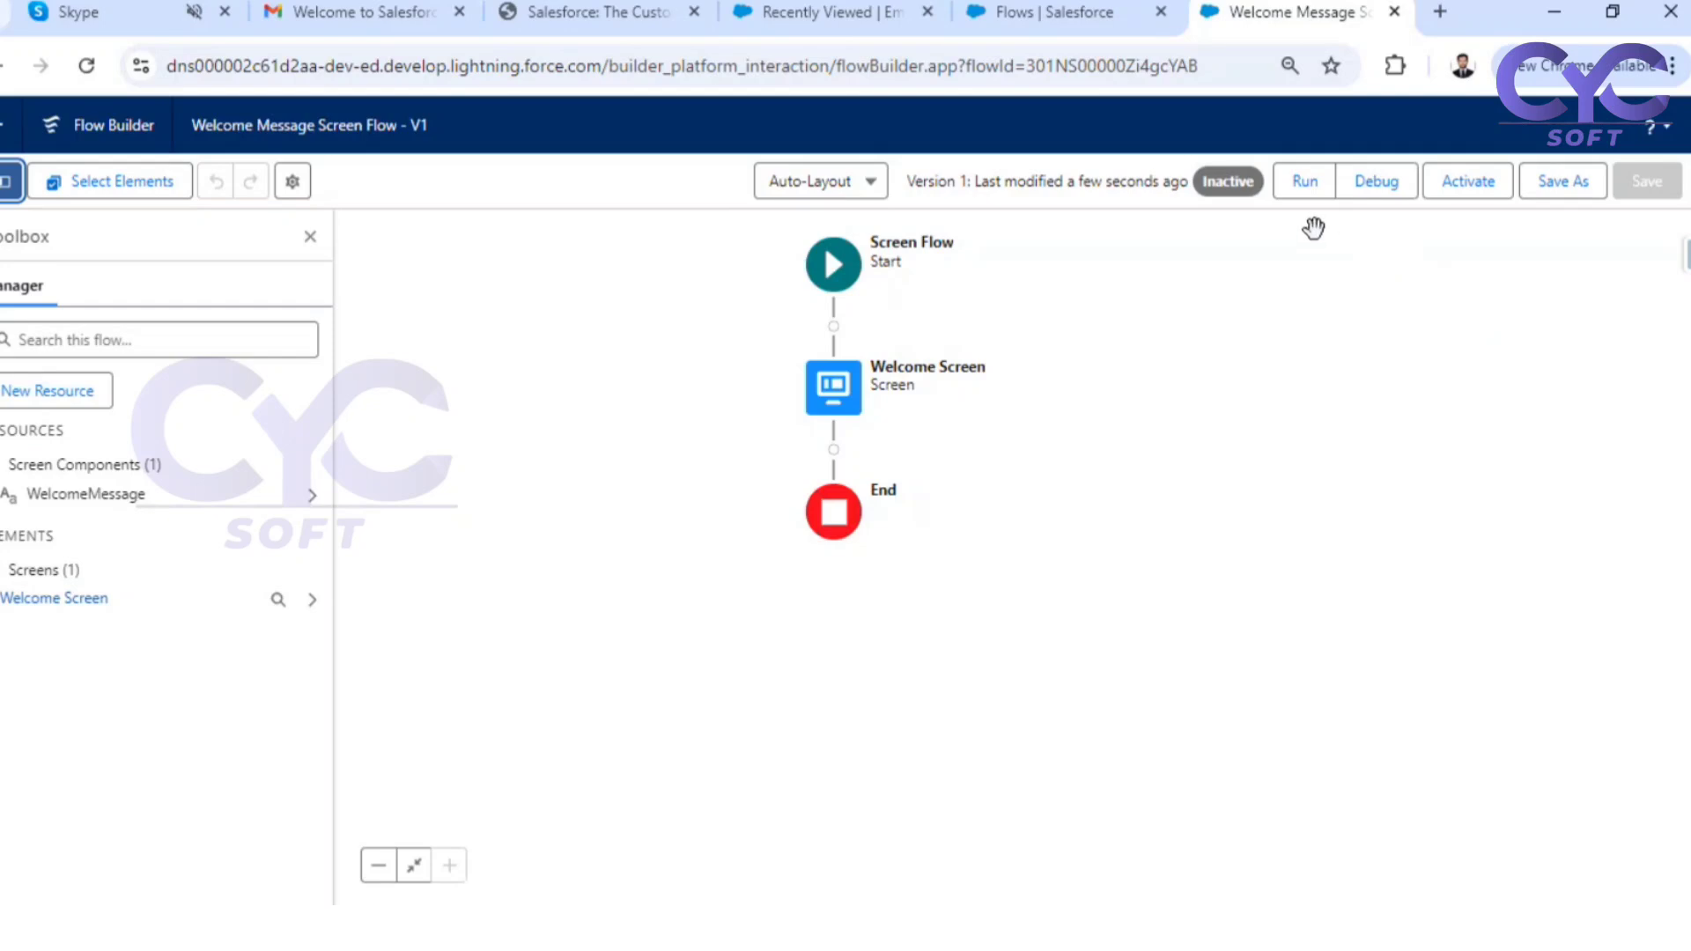
pyautogui.click(1379, 189)
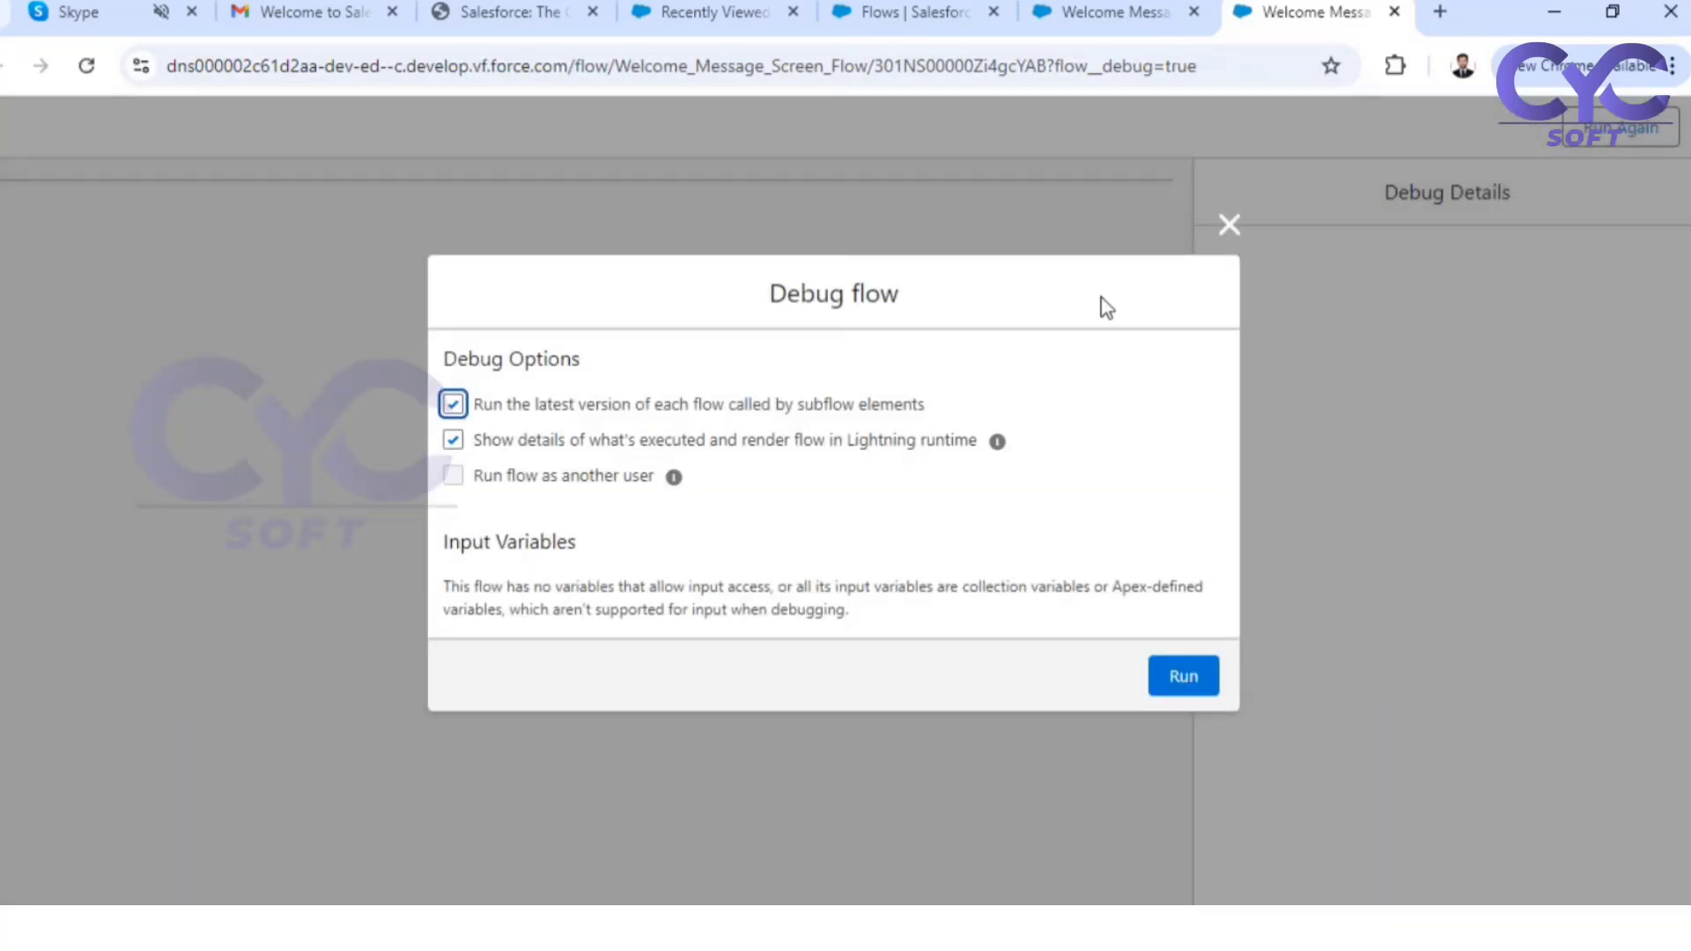
pyautogui.click(1180, 680)
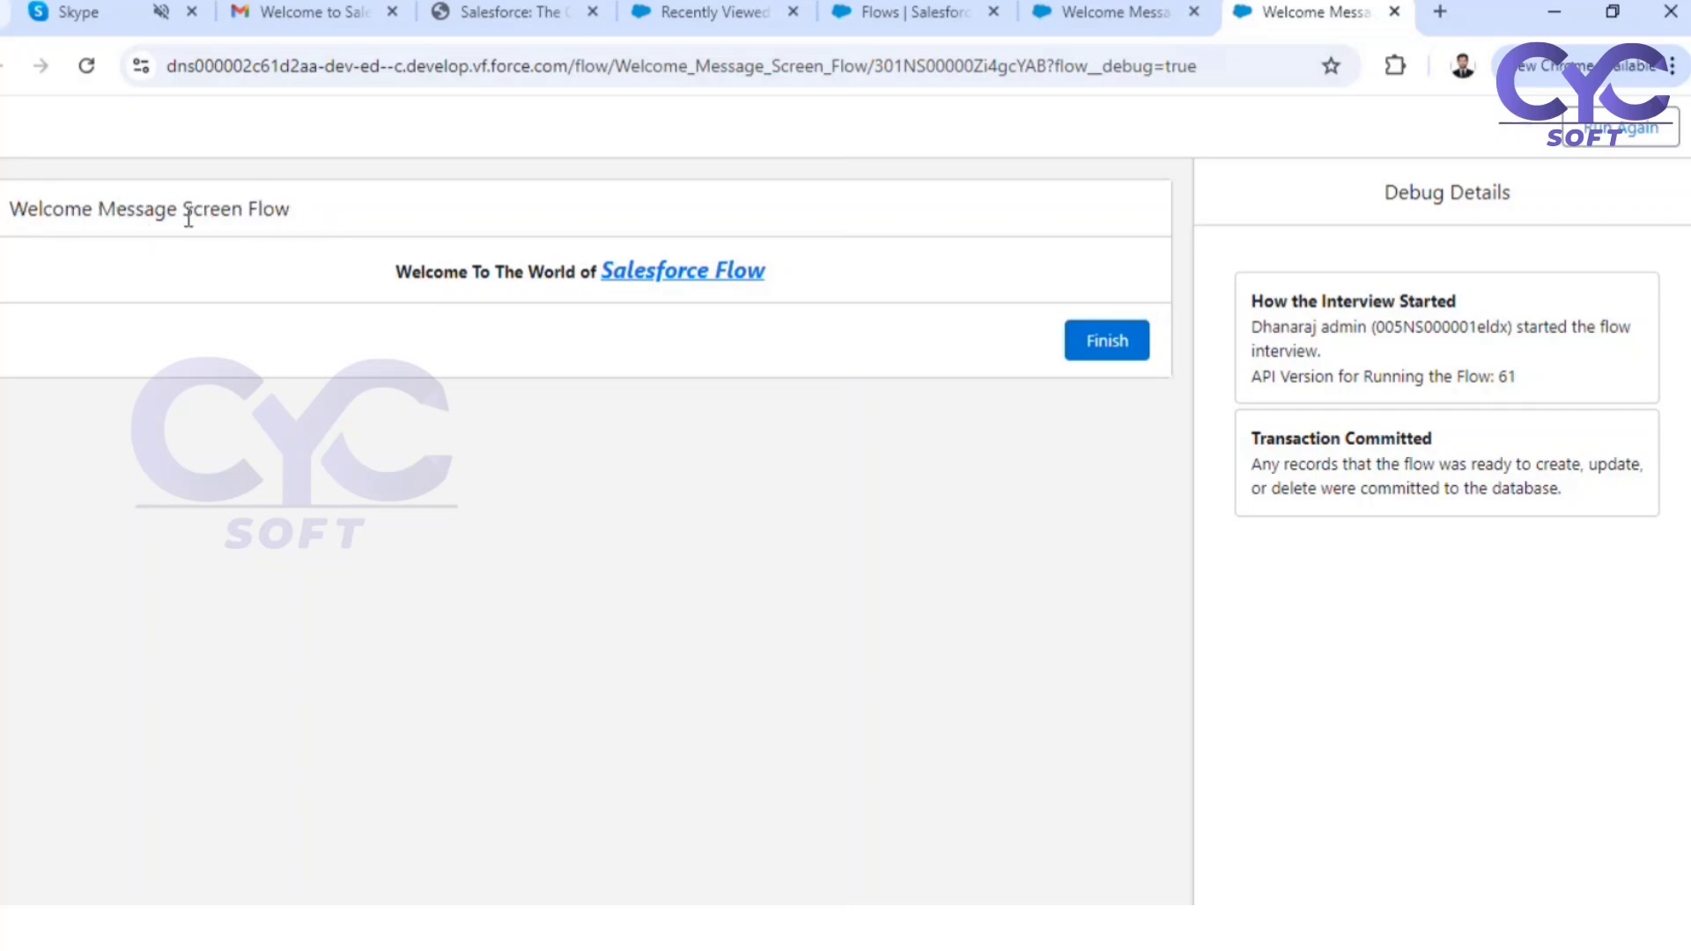
pyautogui.click(1107, 344)
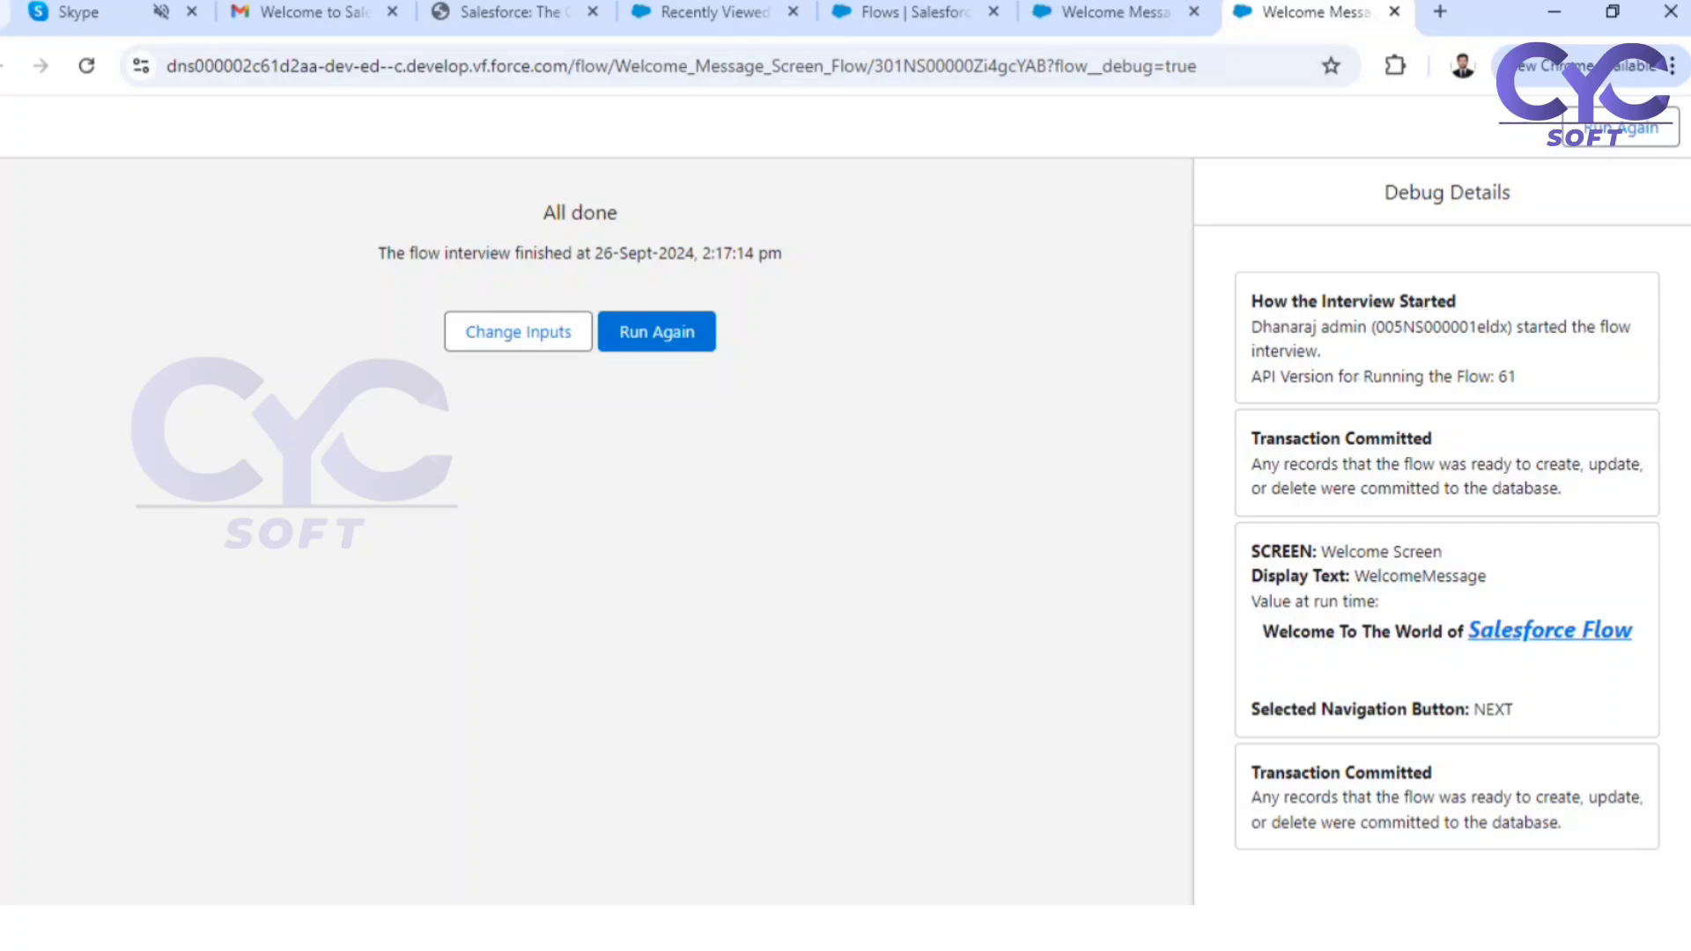
# Return to the flow's canvas and turn off Show Header in the Welcome Screen element's header settings
pyautogui.click(1116, 12)
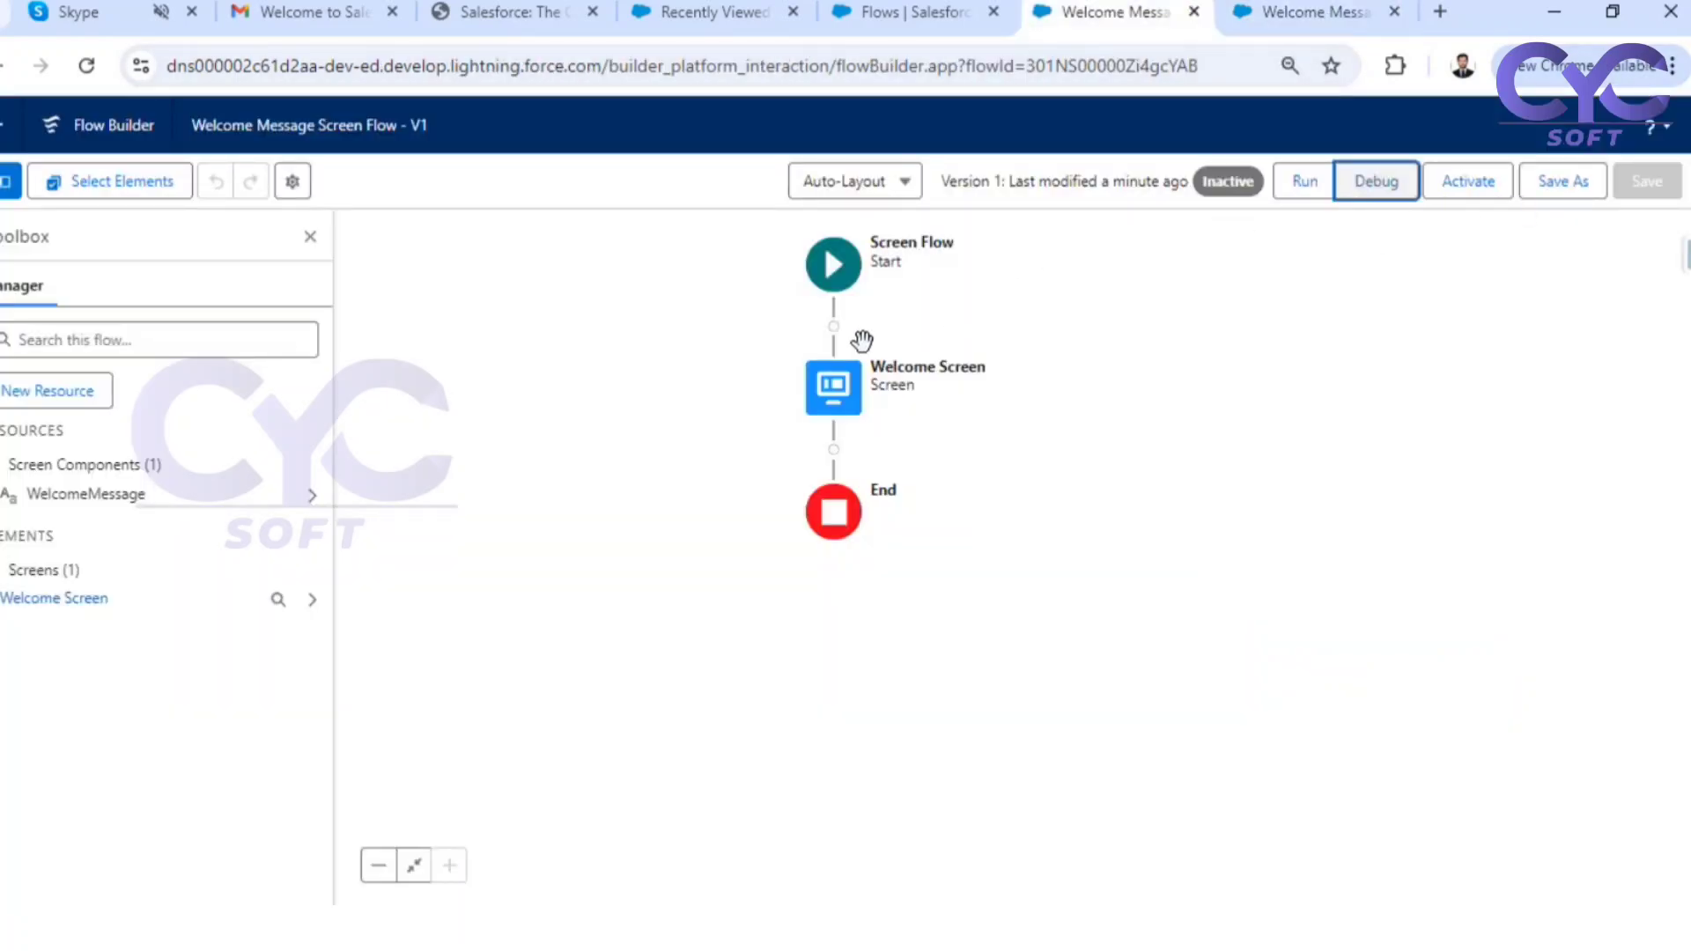
pyautogui.doubleClick(848, 383)
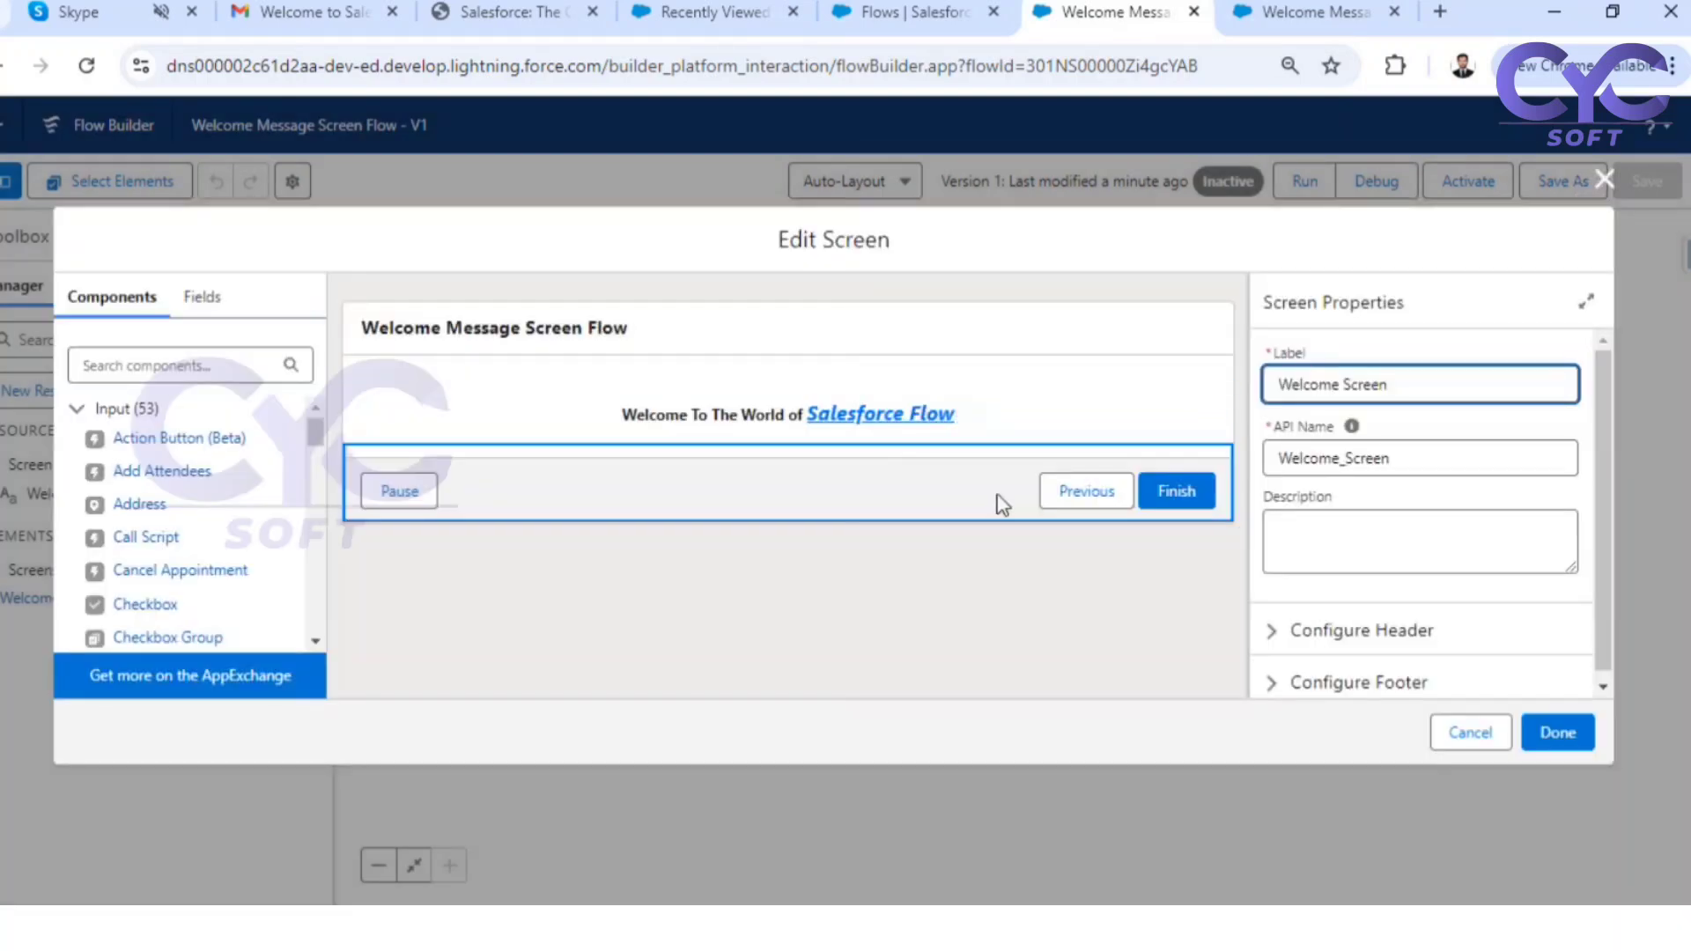
pyautogui.click(1275, 630)
pyautogui.scroll(-1, 1345, 559)
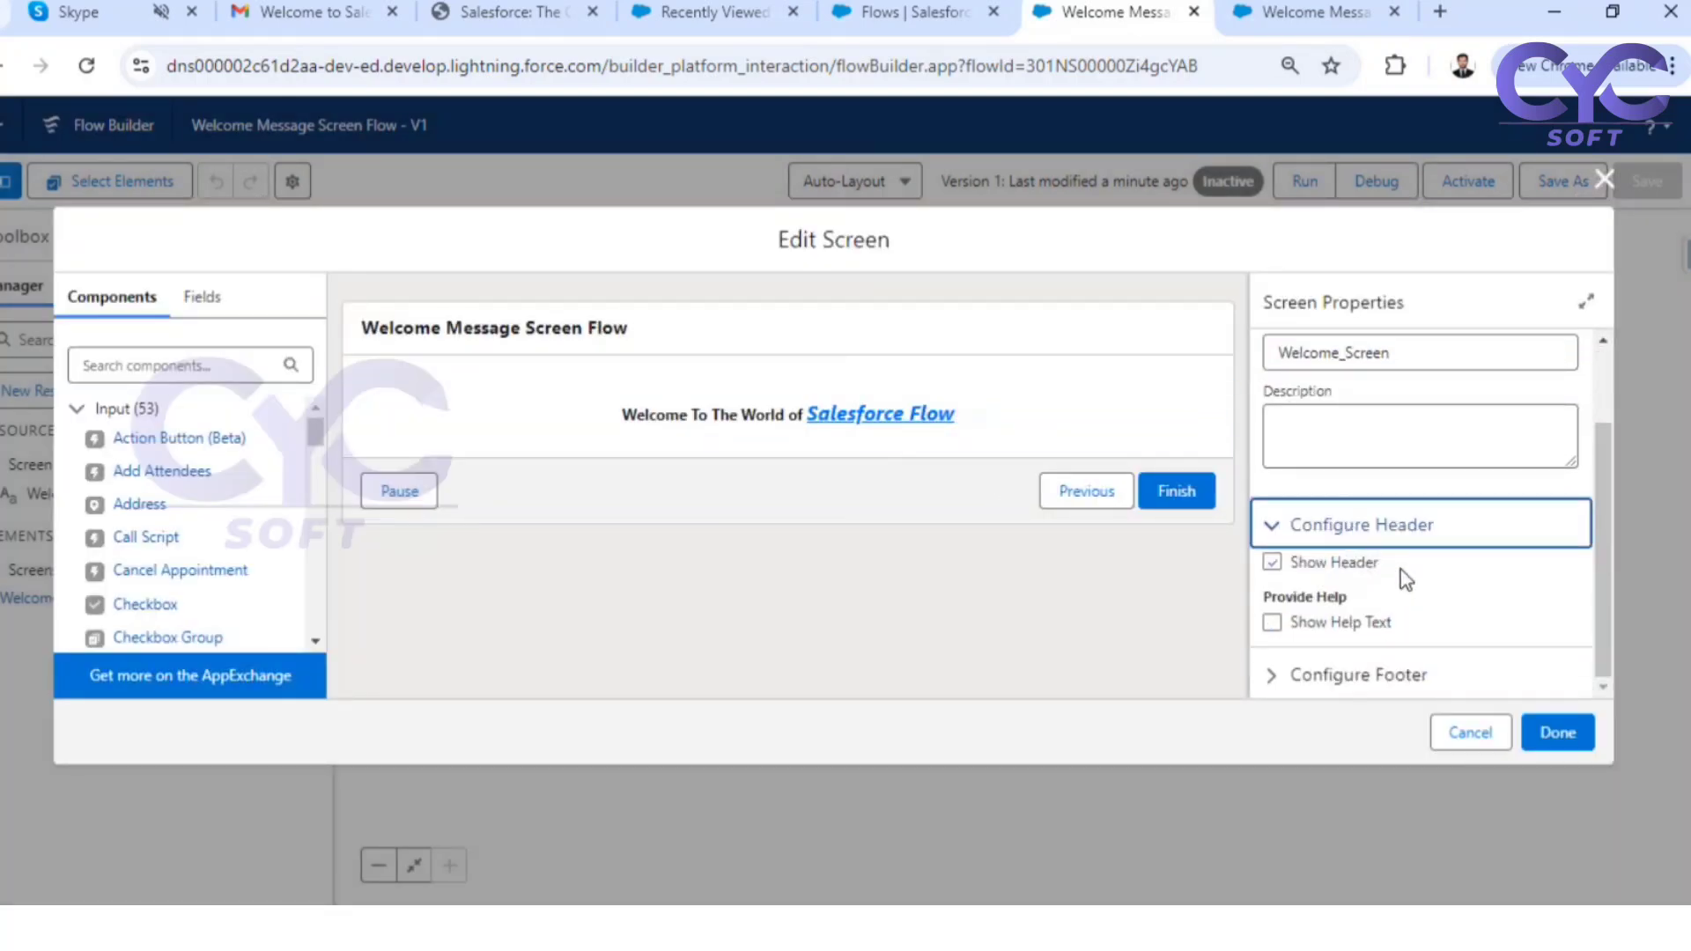
pyautogui.click(1281, 566)
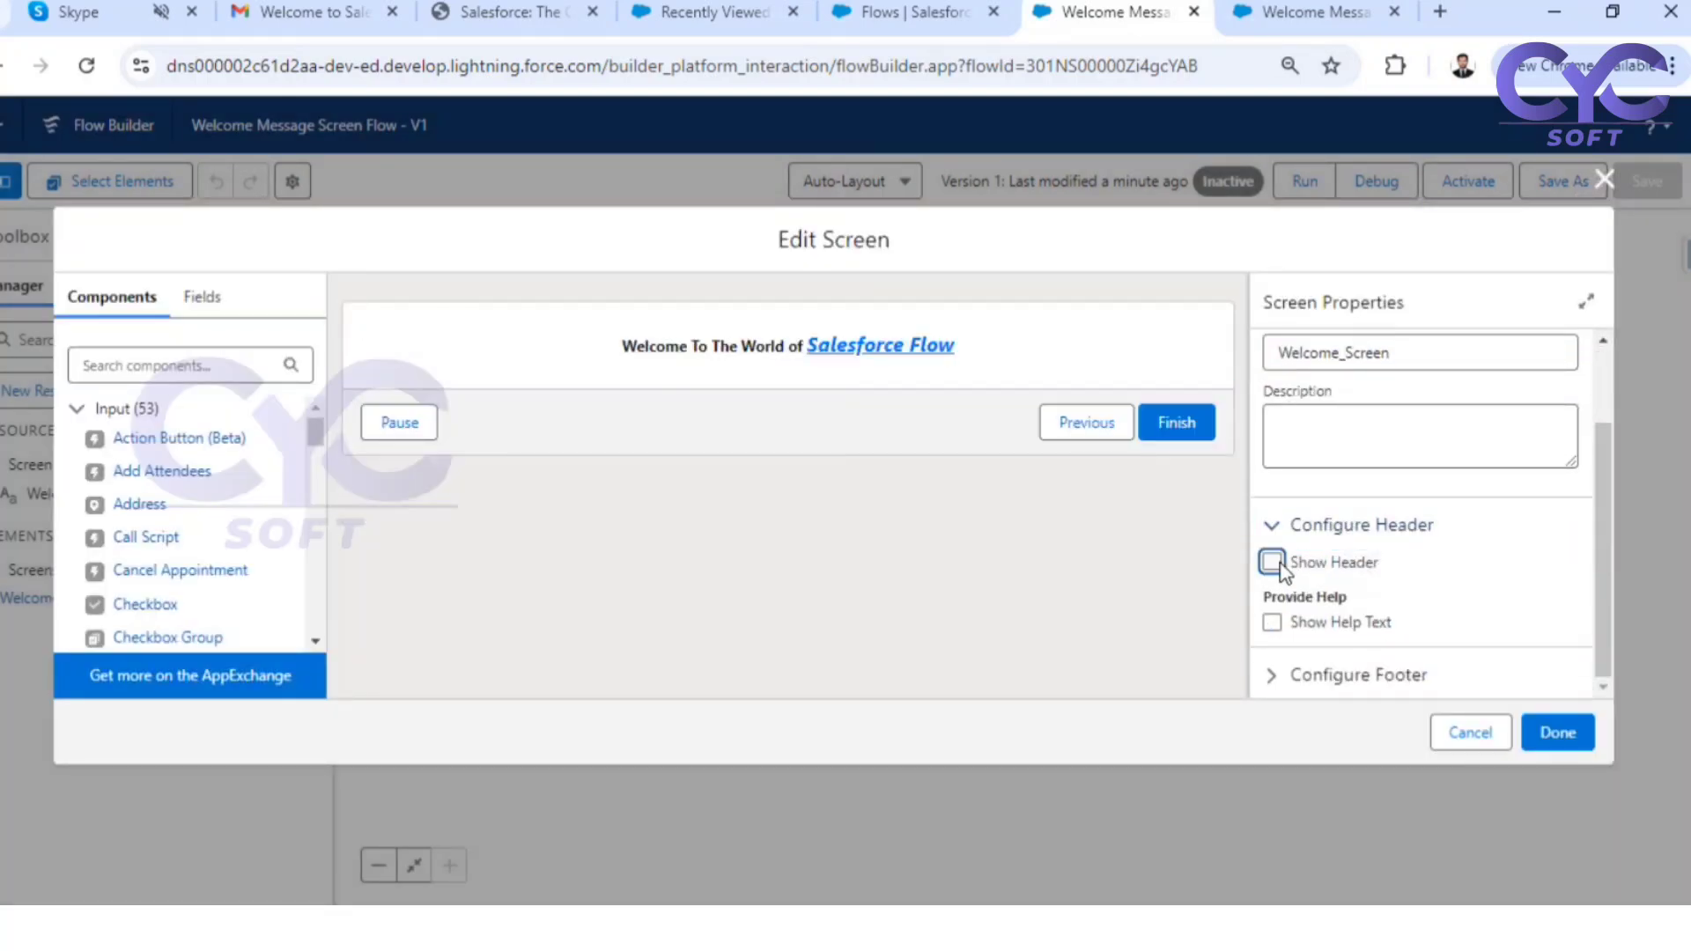
pyautogui.click(1559, 741)
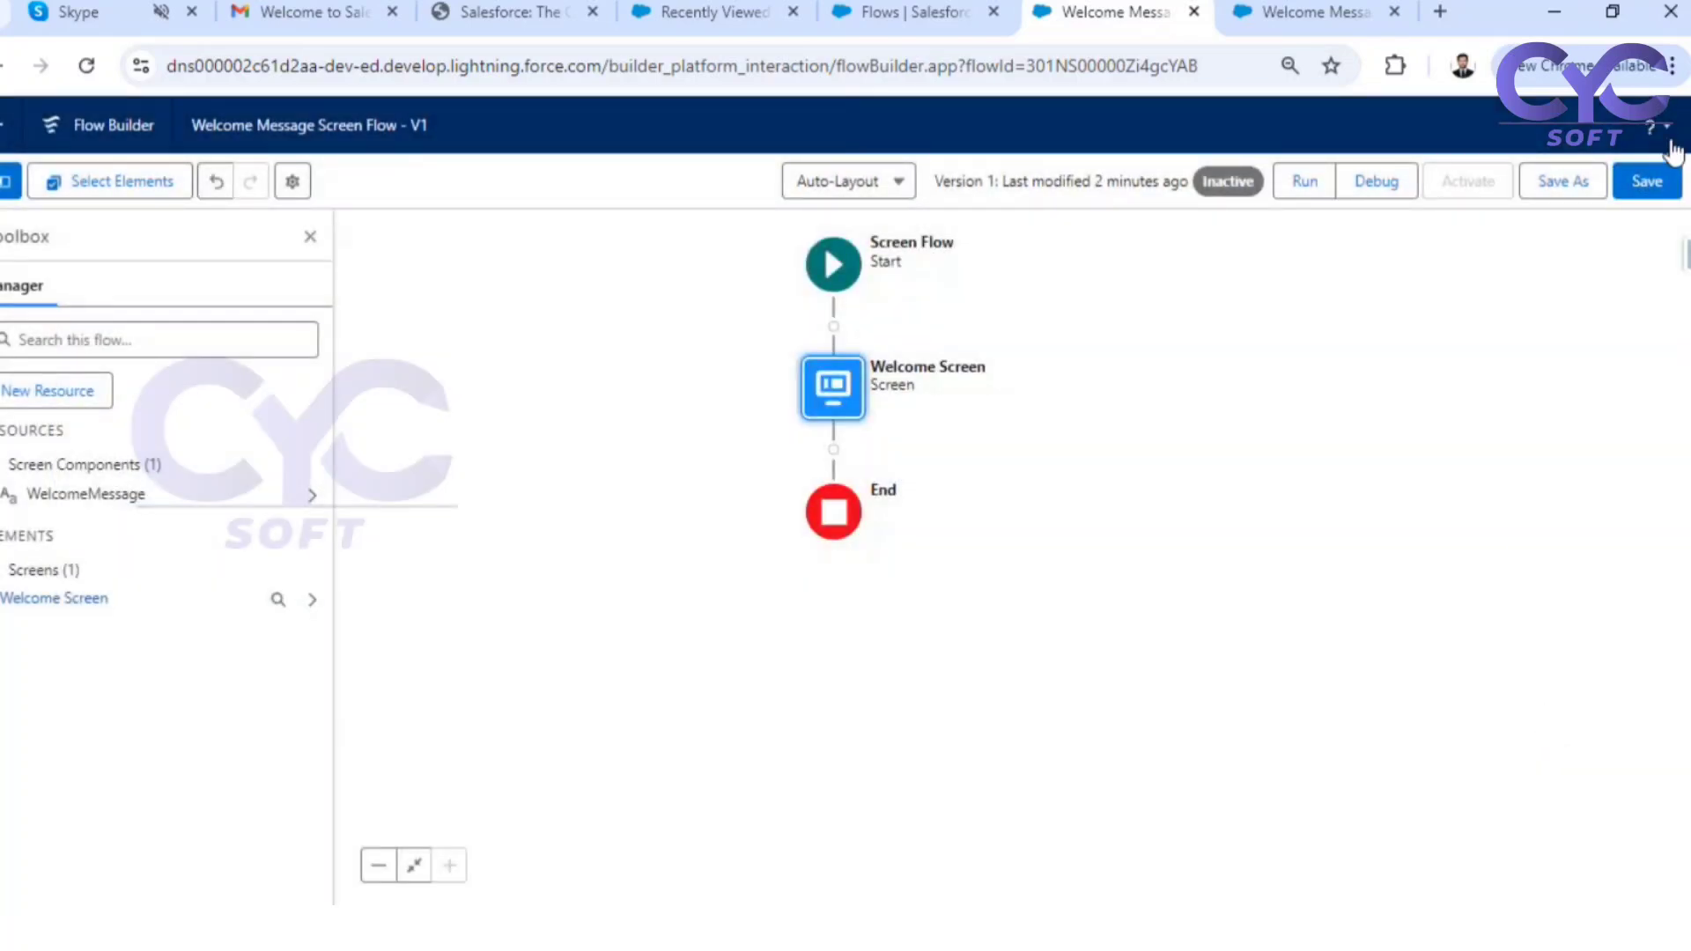
# Save the modified flow and activate it
pyautogui.click(1659, 193)
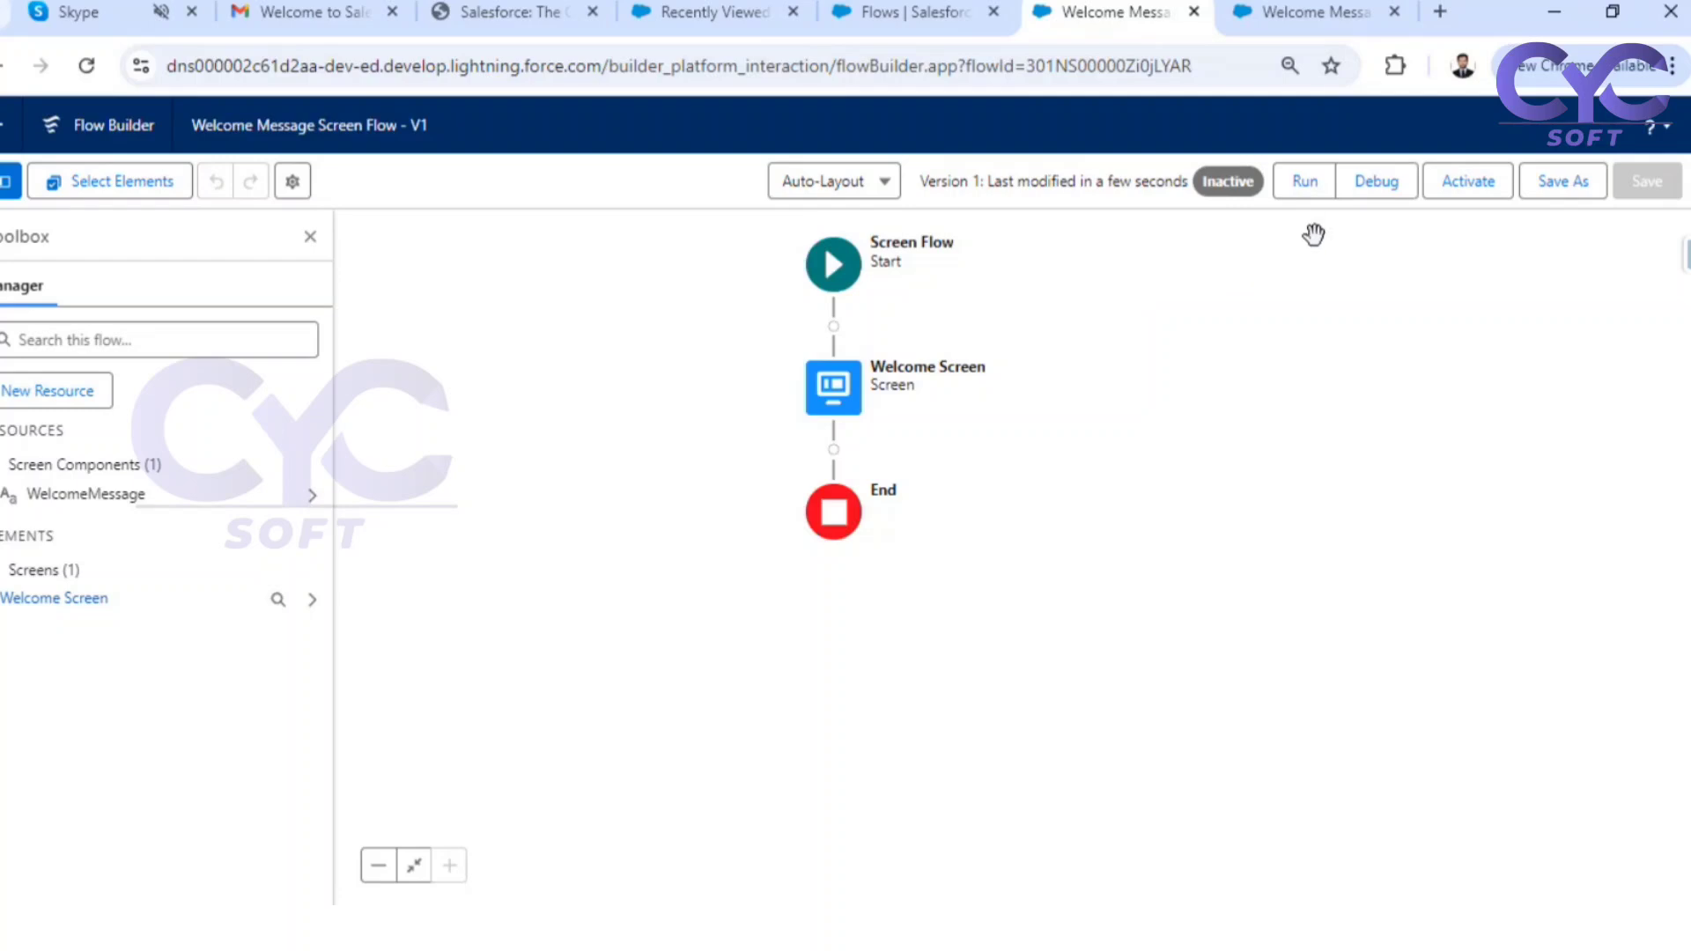
pyautogui.click(1465, 188)
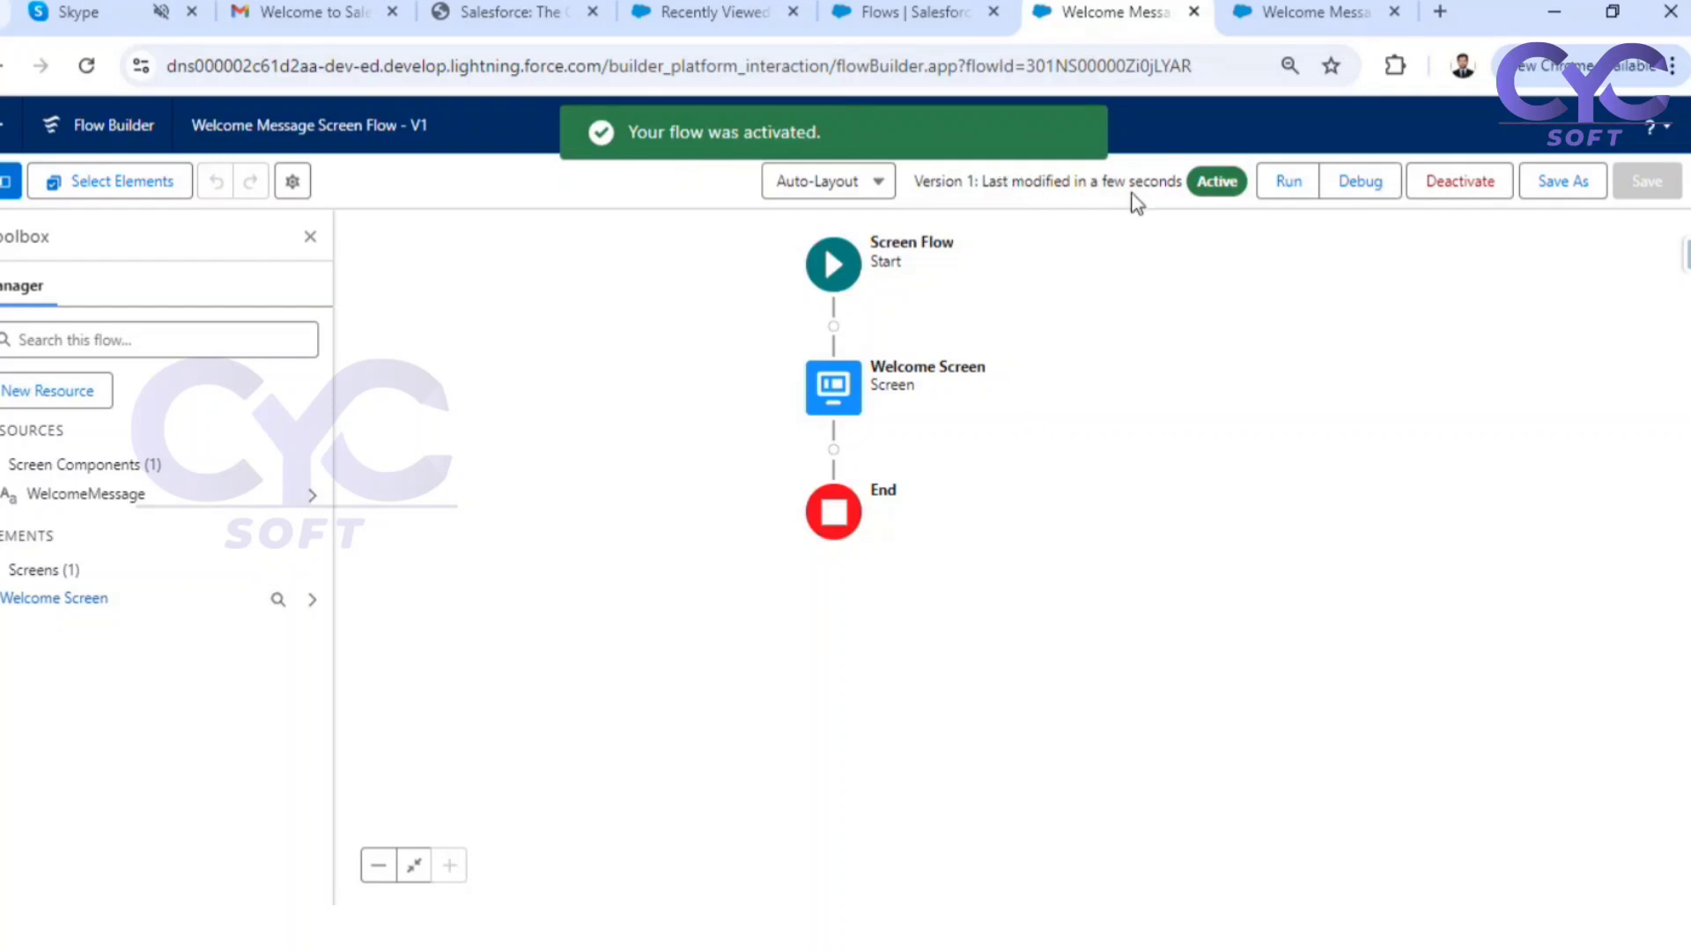
pyautogui.moveTo(1208, 185)
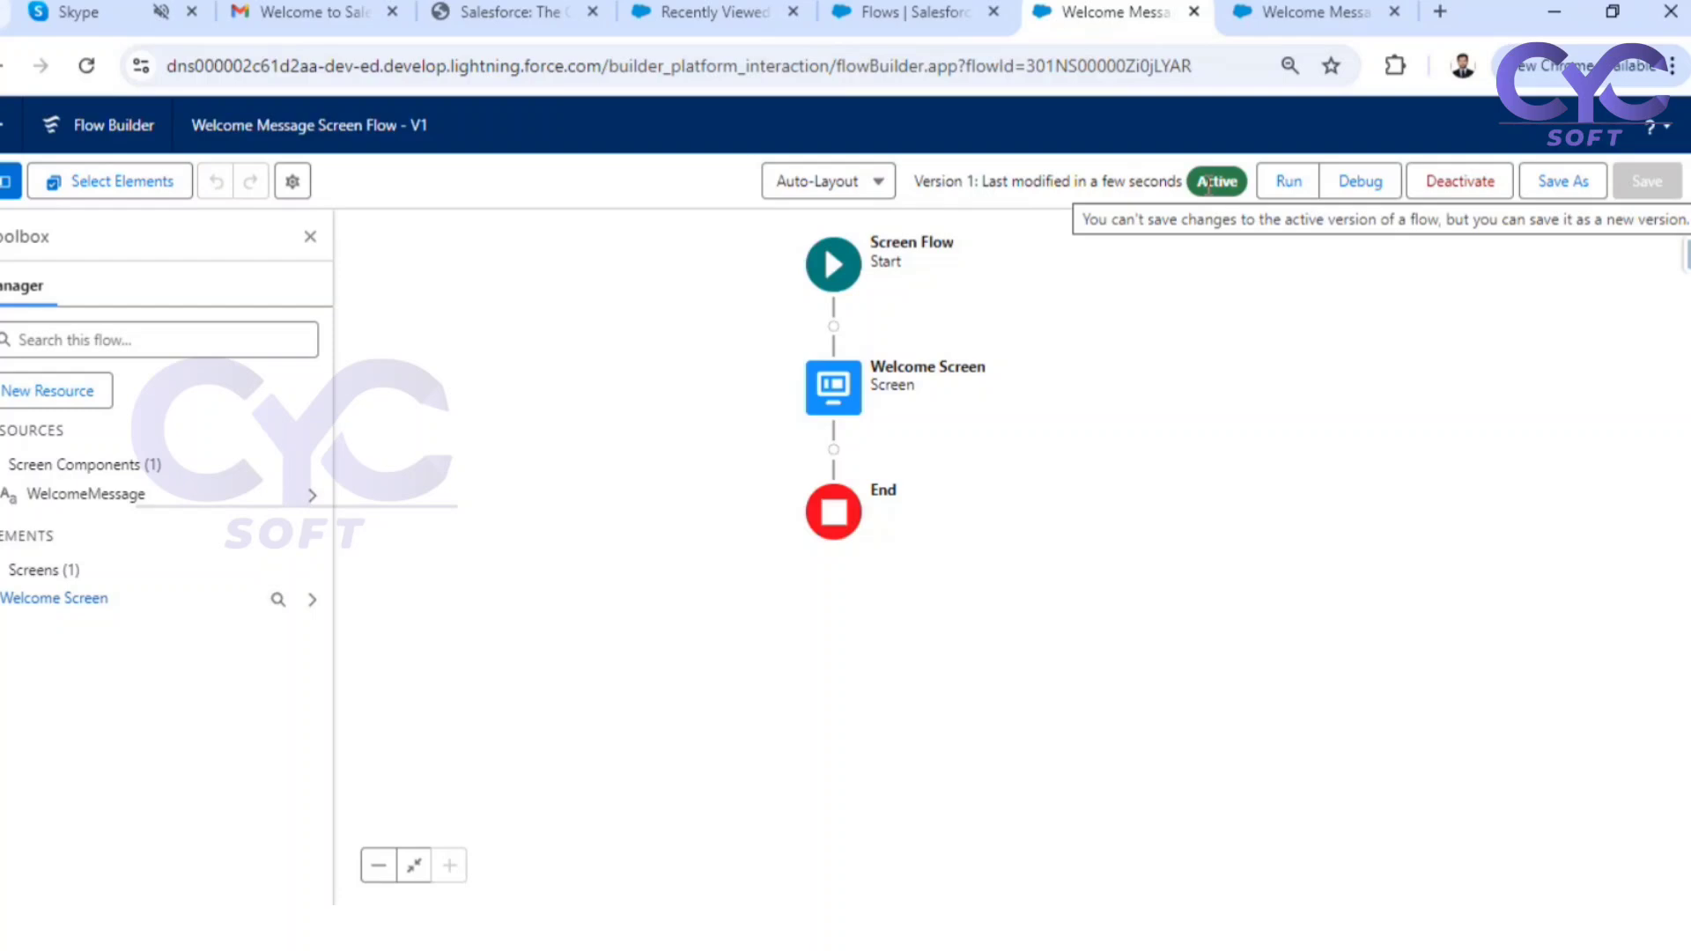
# Switch to the Flows setup page and open the Hospital Management app through an app search for "hos"
pyautogui.click(910, 13)
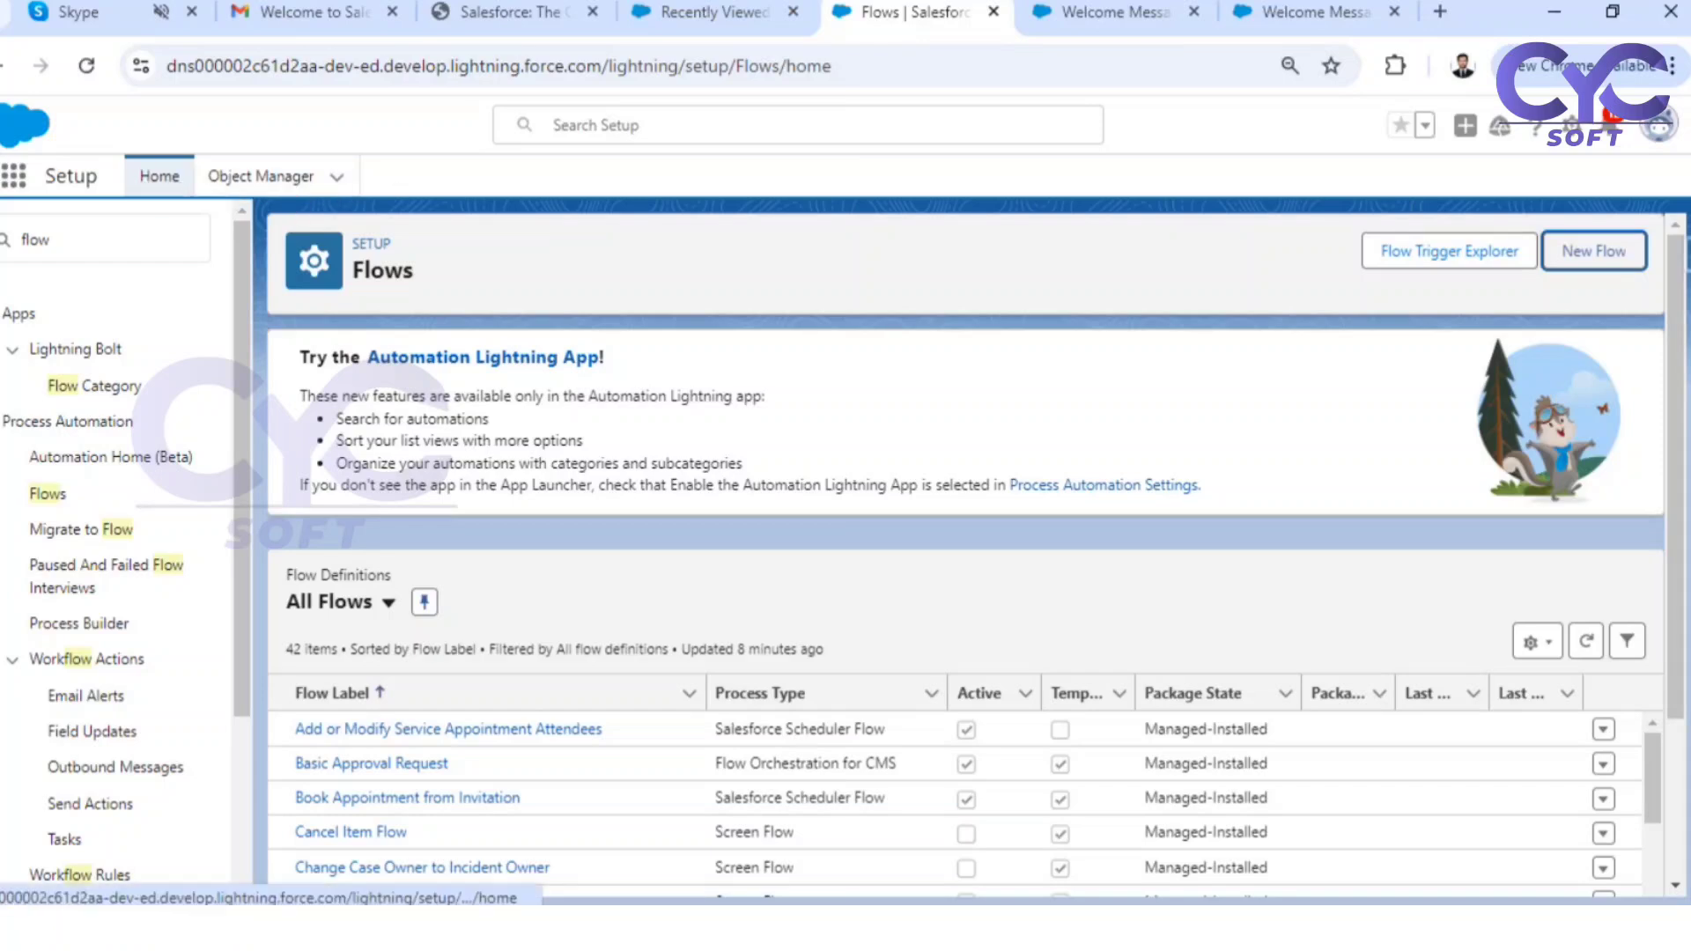
pyautogui.click(14, 176)
pyautogui.write('hos')
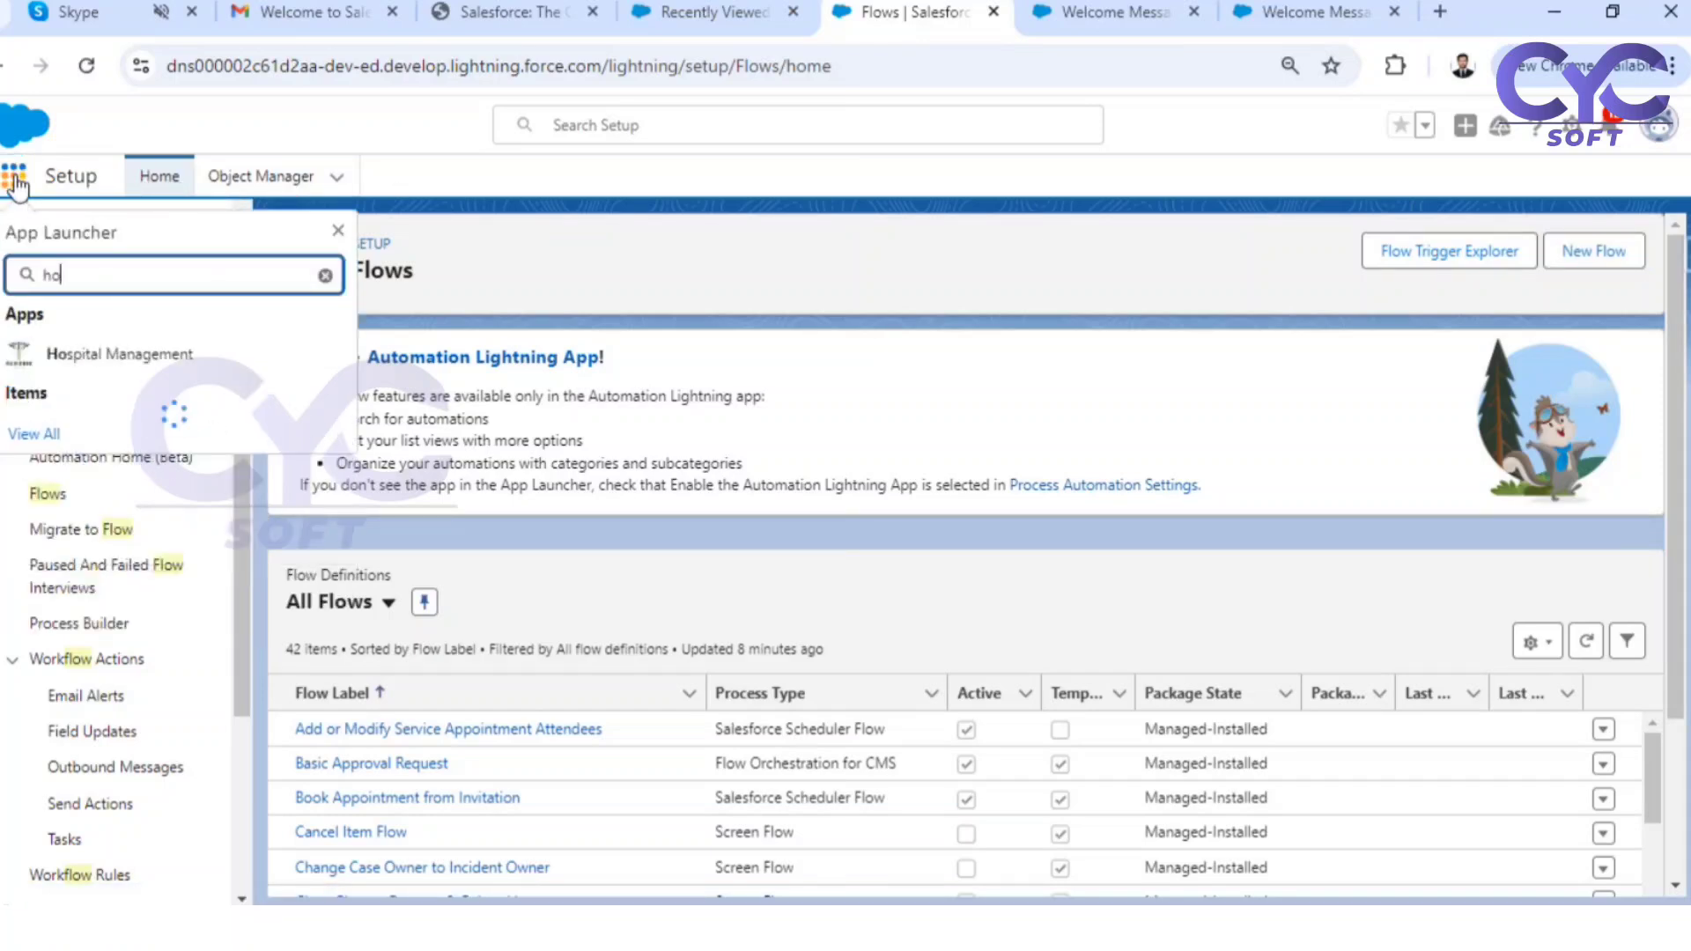
pyautogui.click(141, 357)
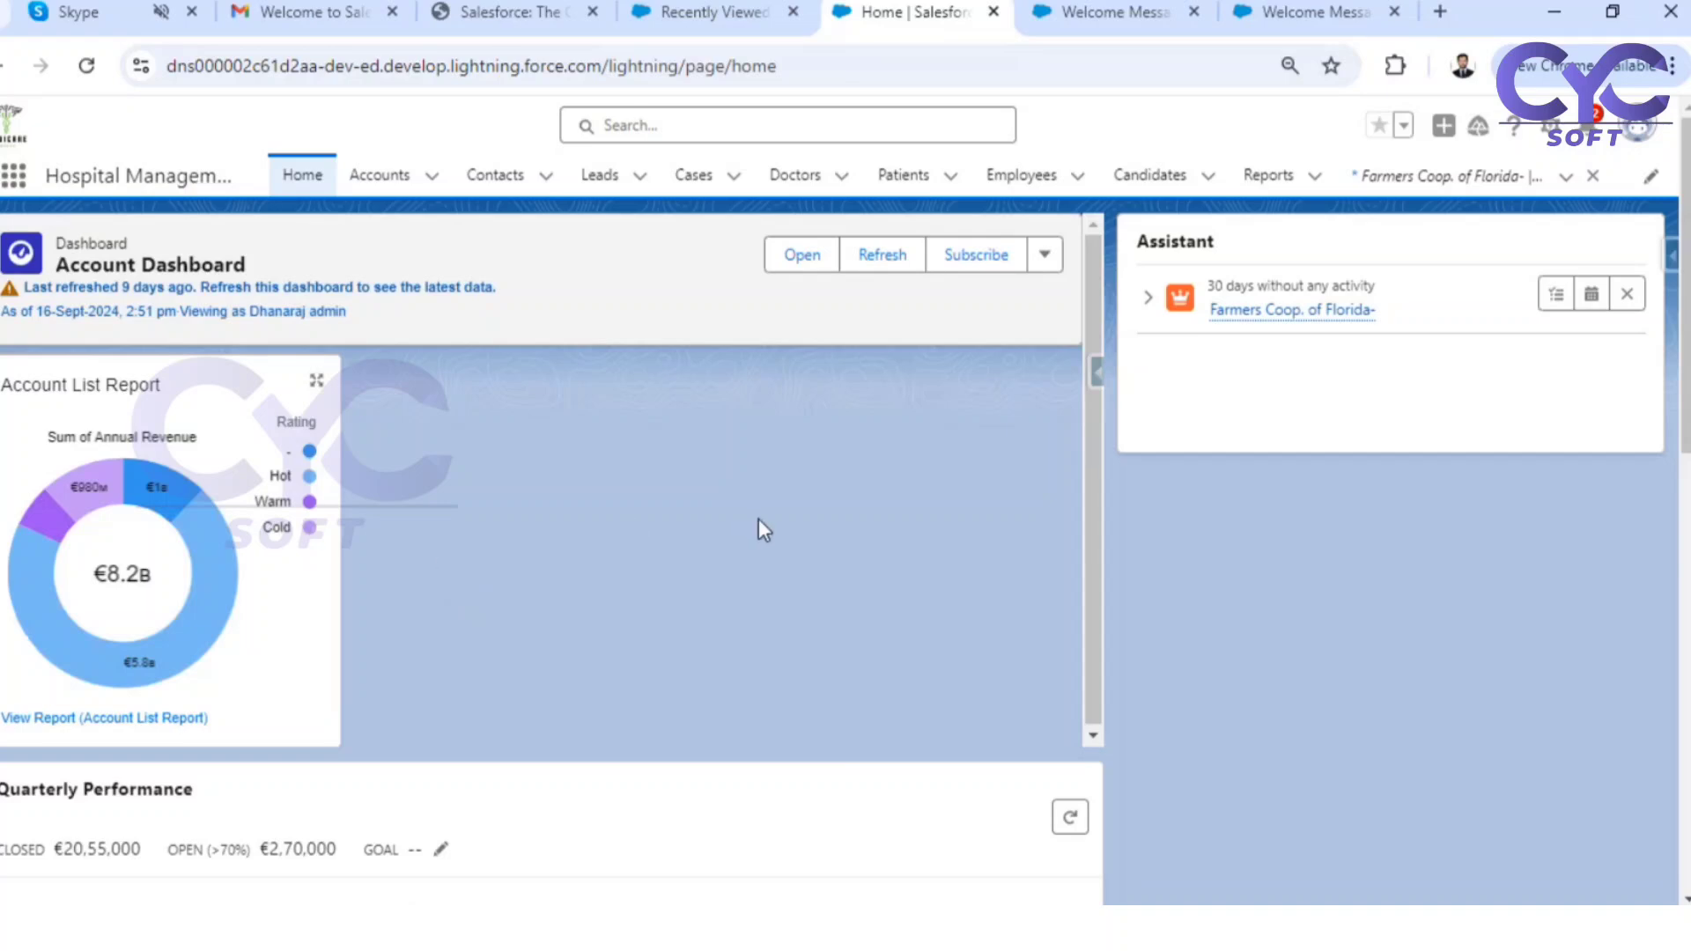
# Open the app's home page for editing and add a Flow component above the Assistant component
pyautogui.click(1547, 132)
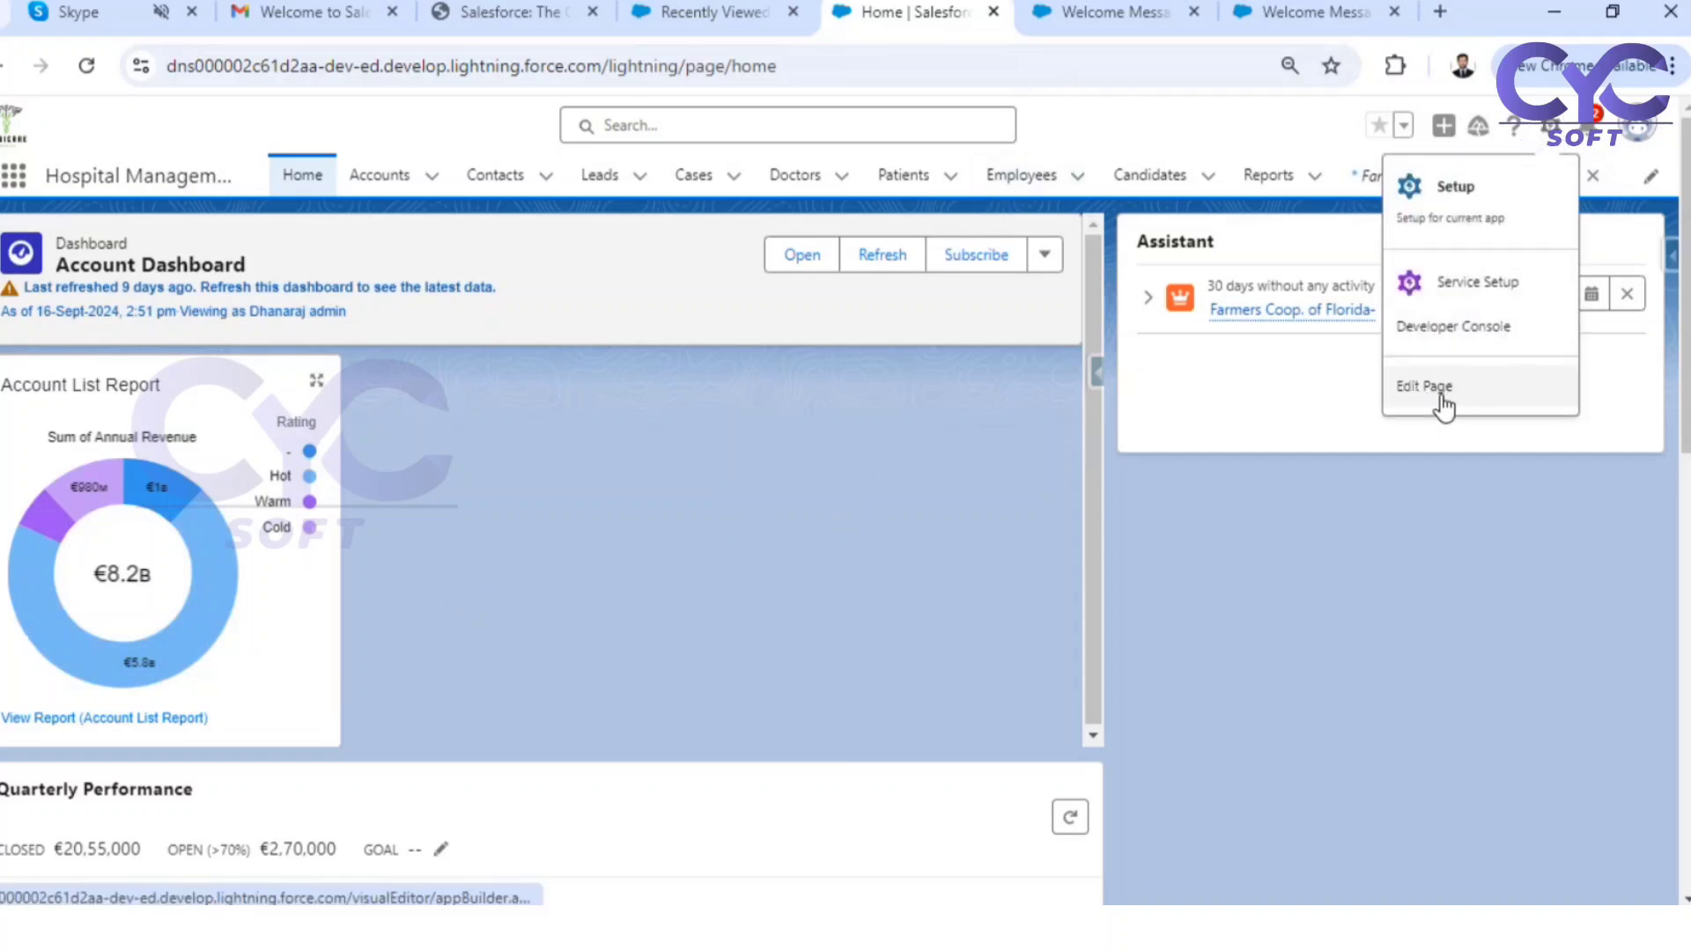
pyautogui.click(1442, 396)
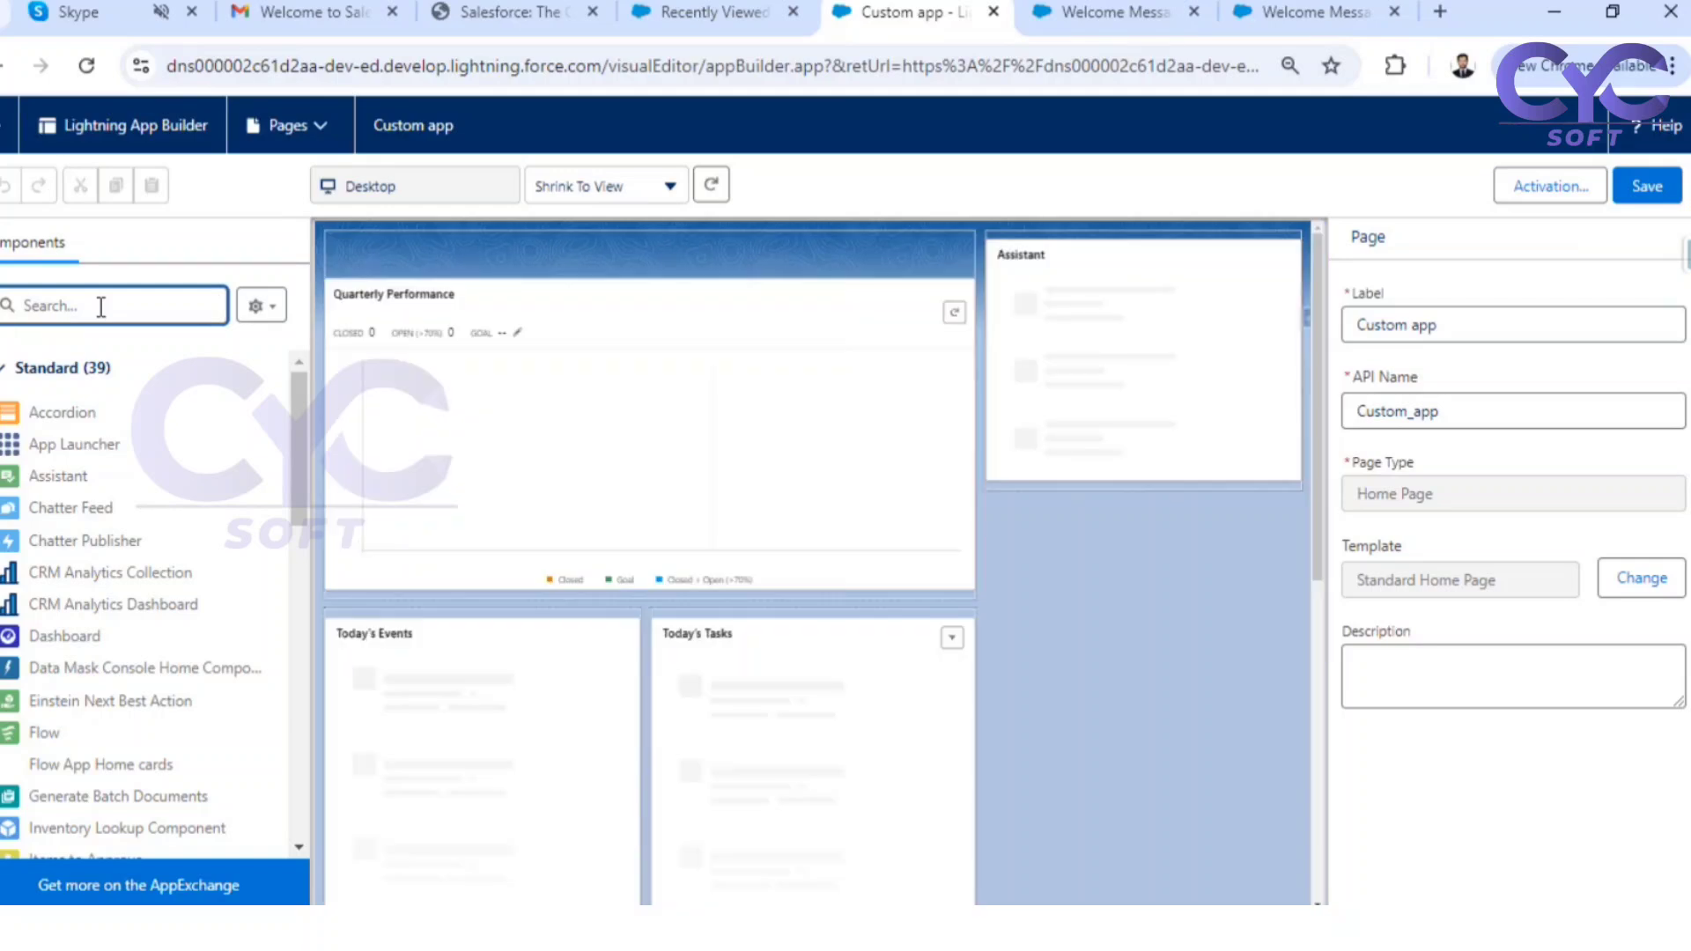
pyautogui.write('flo')
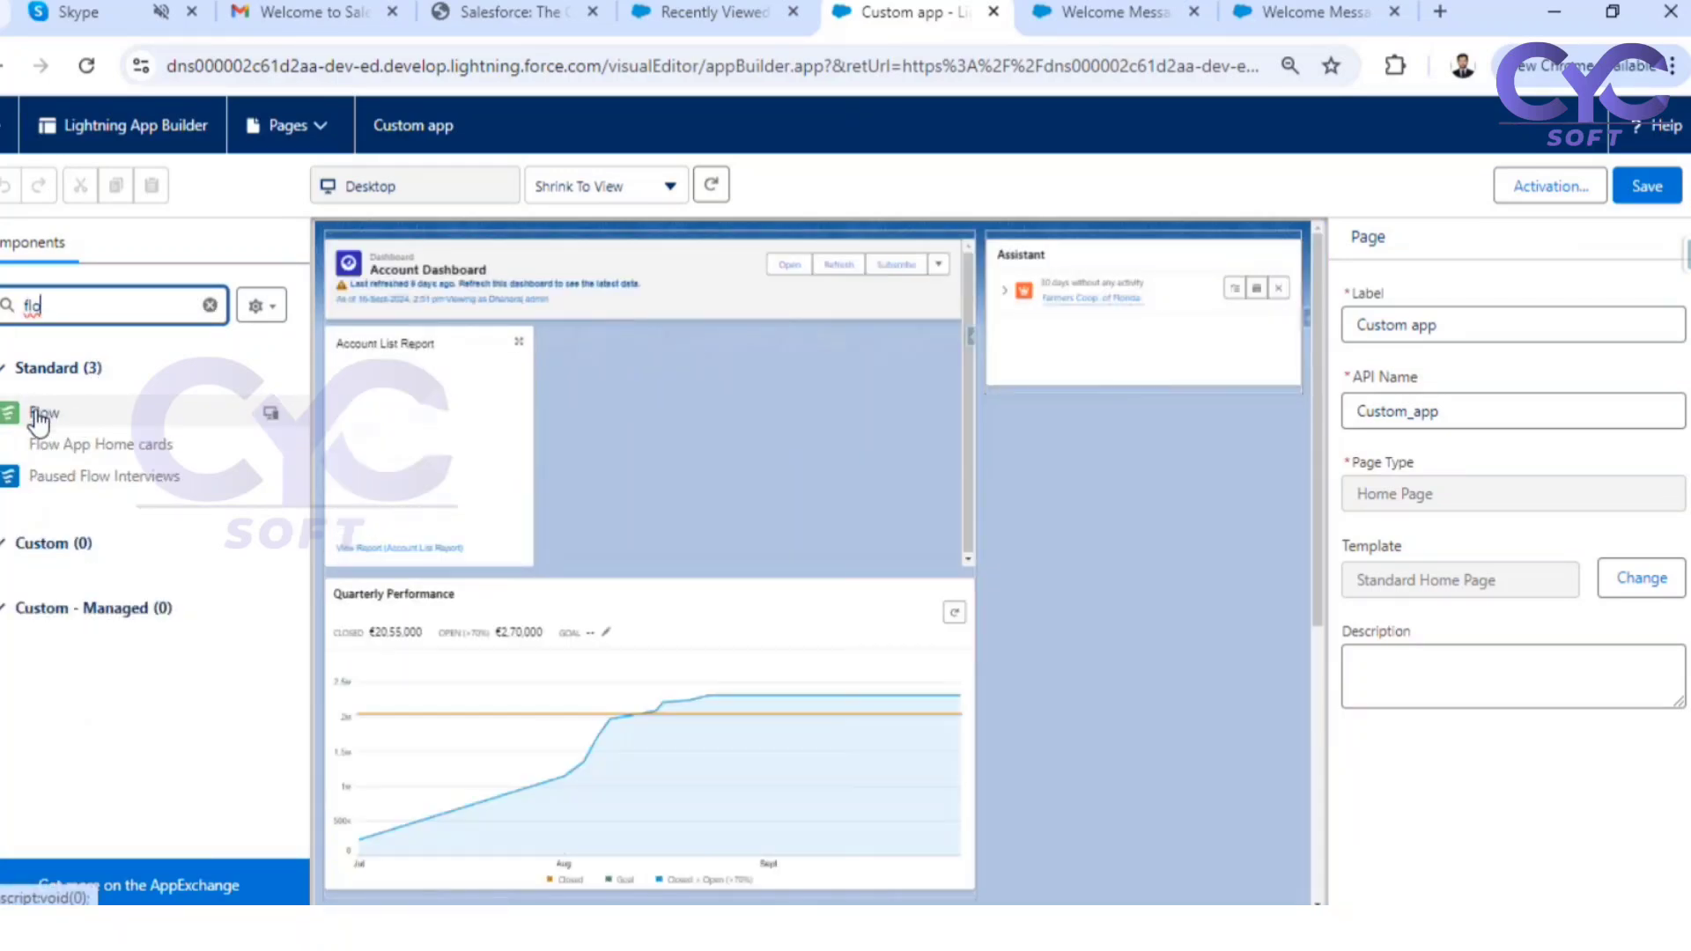
pyautogui.moveTo(44, 414); pyautogui.dragTo(1027, 242)
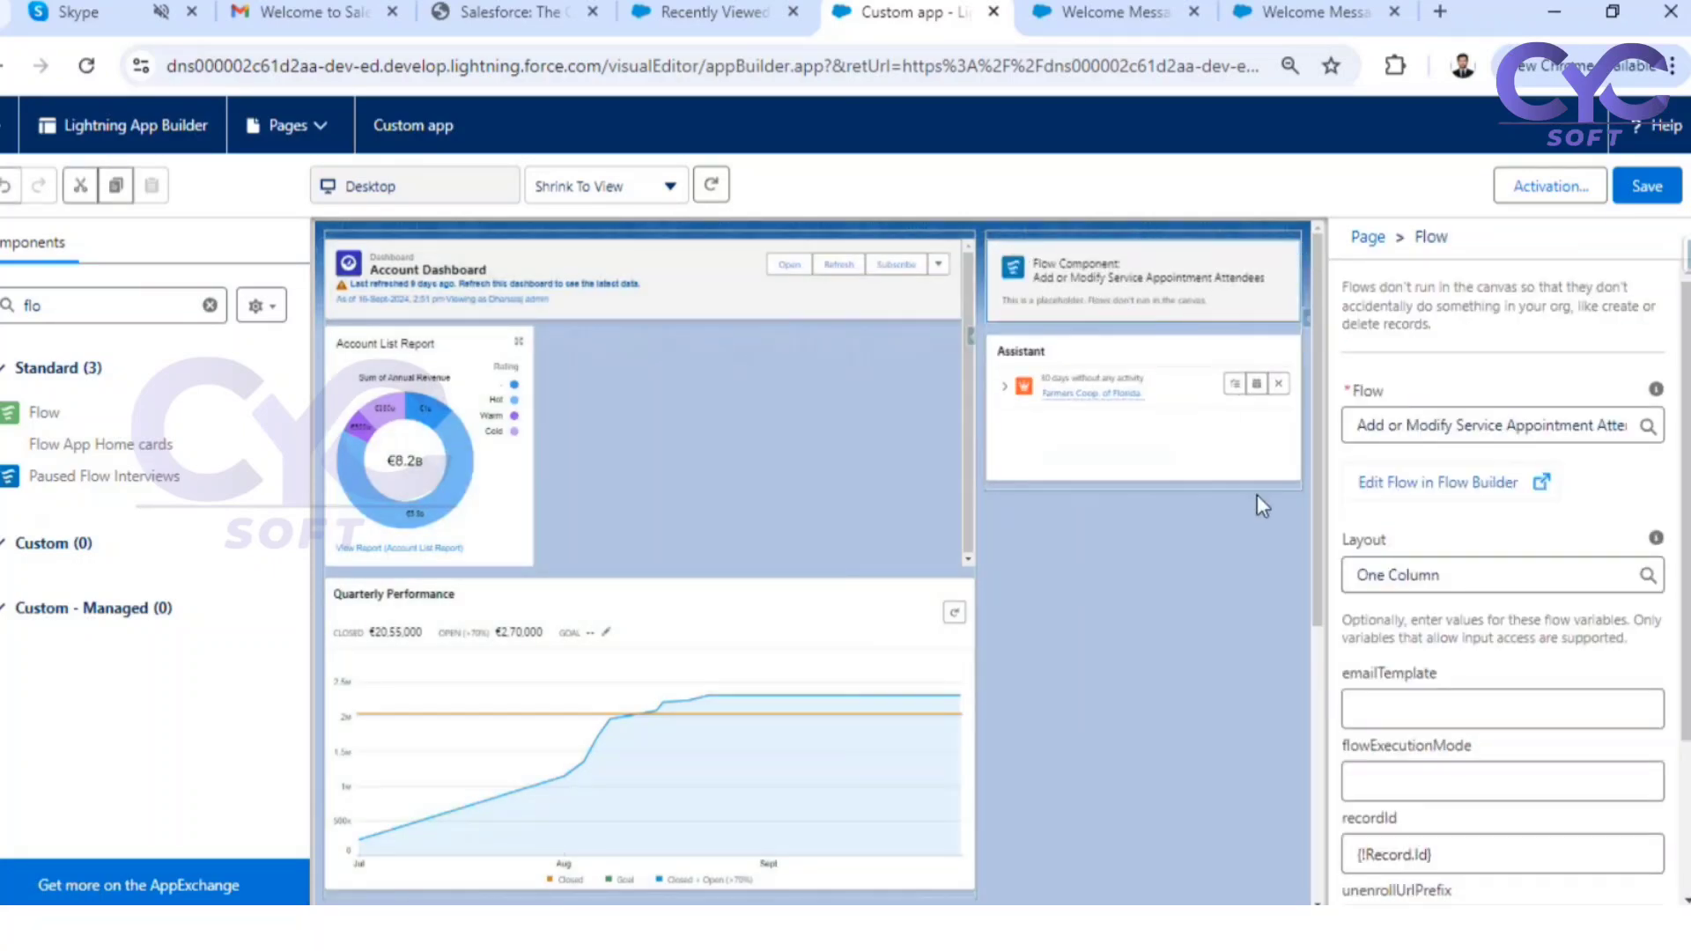
# Assign Welcome Message Screen Flow to the Flow component, and save the page before returning to the app's home page
pyautogui.click(1497, 426)
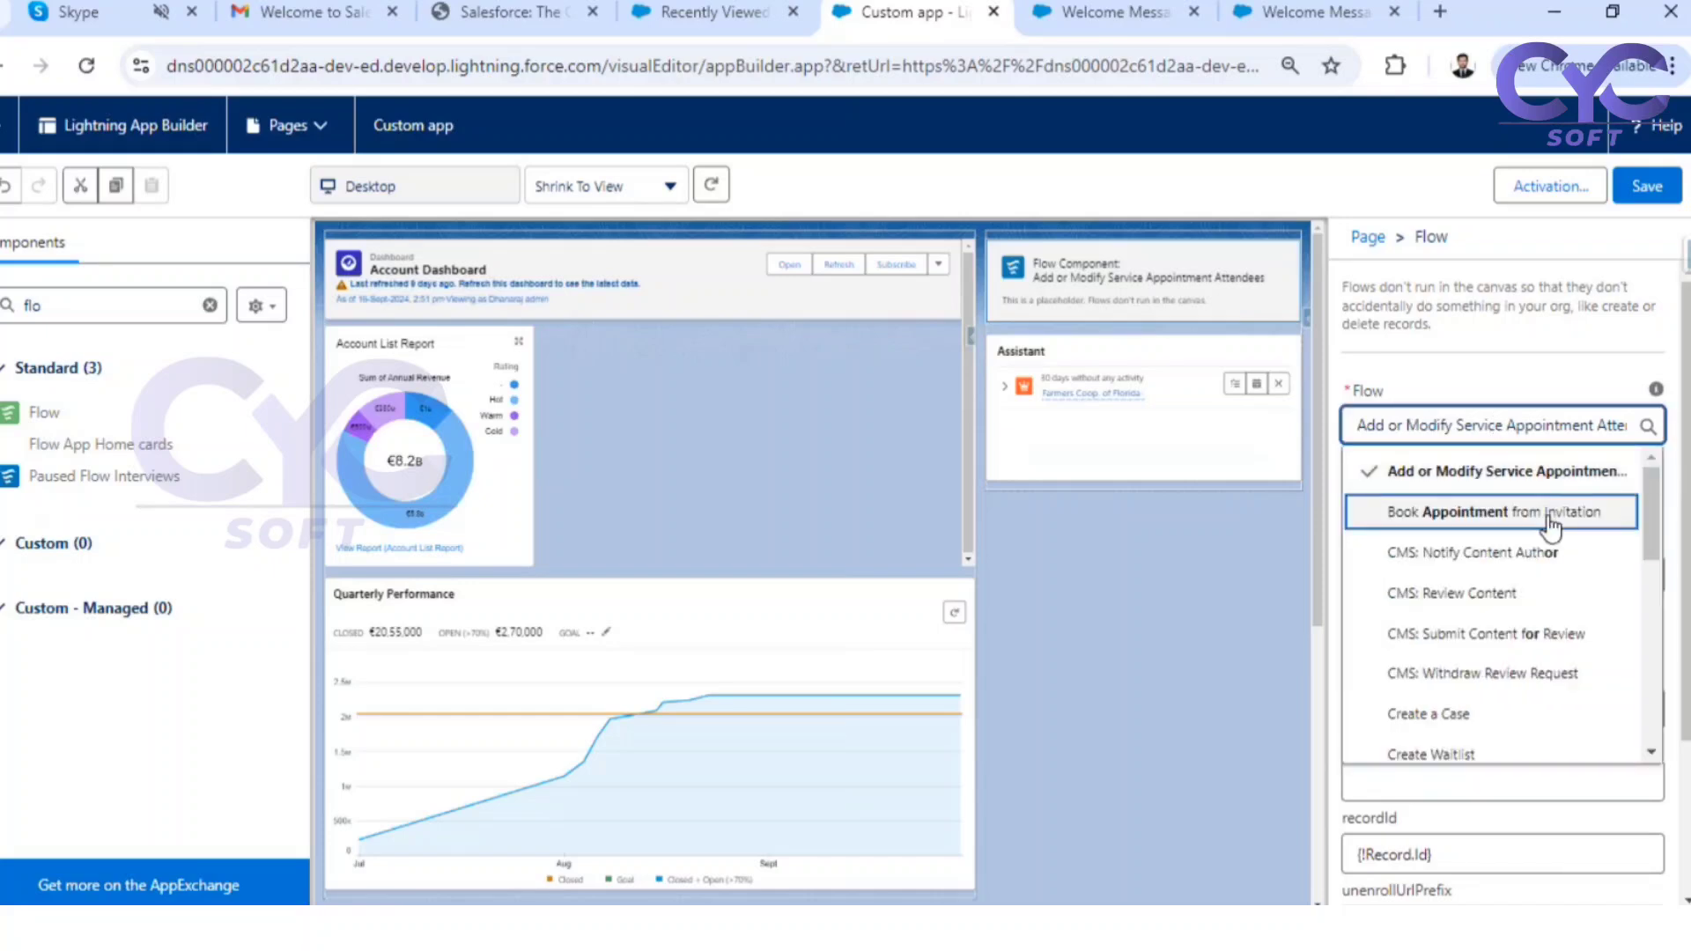
pyautogui.scroll(-5, 1502, 564)
pyautogui.scroll(-3, 1504, 656)
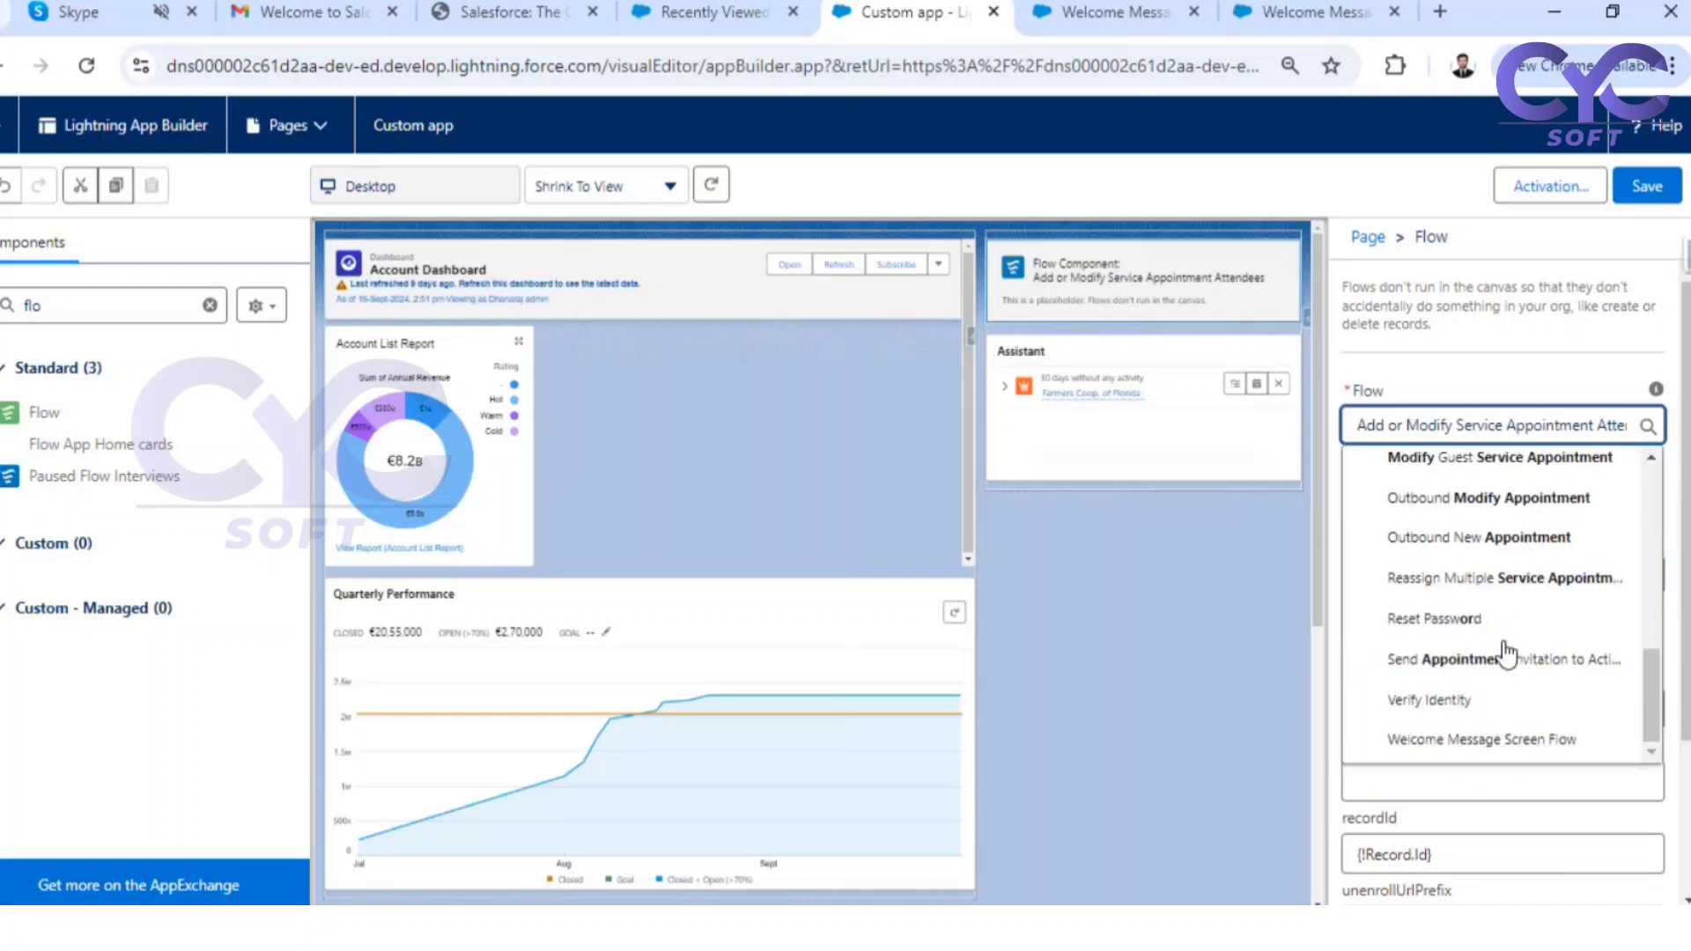
pyautogui.scroll(-2, 1499, 654)
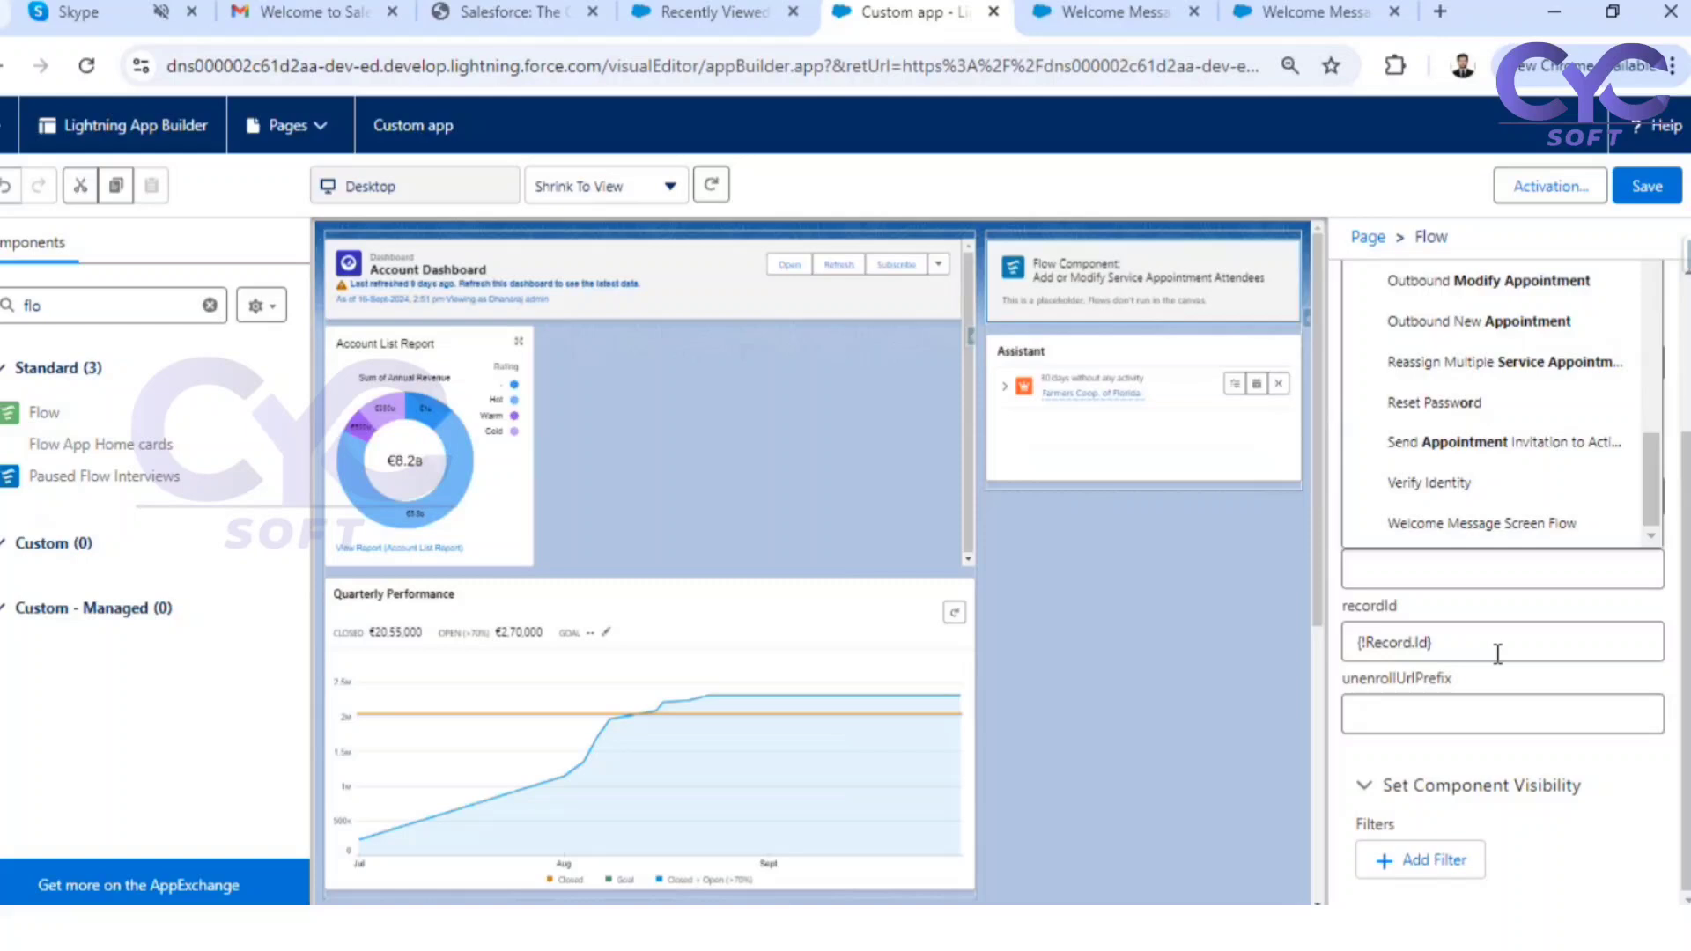
pyautogui.click(1513, 526)
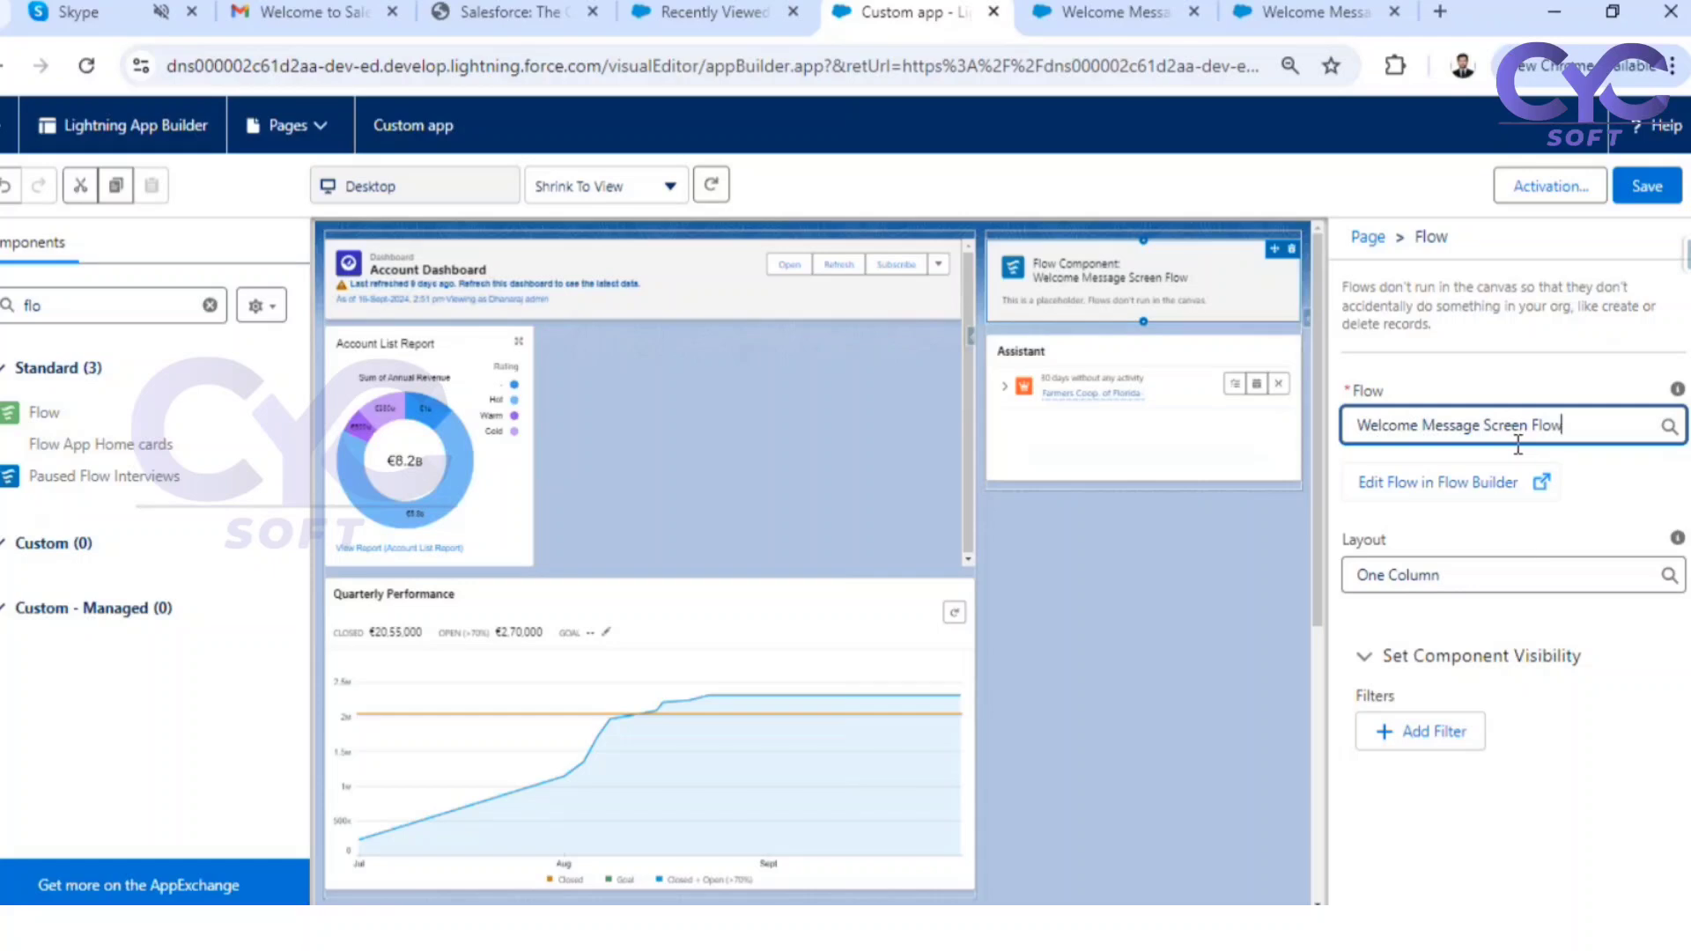
pyautogui.click(1645, 189)
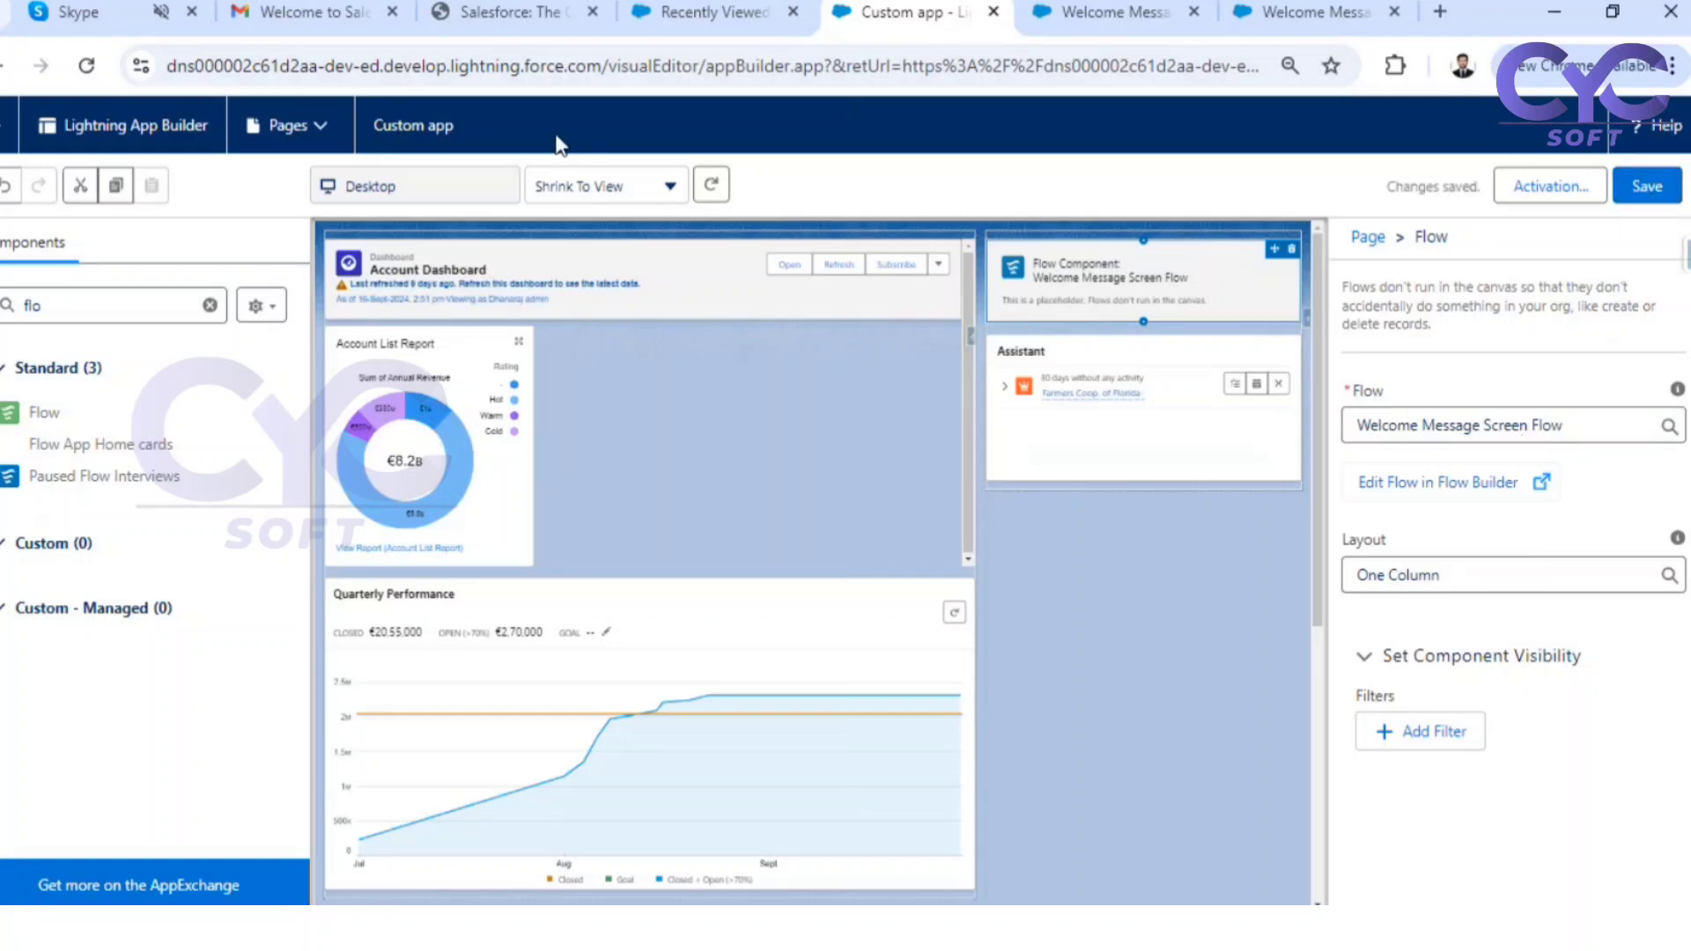
pyautogui.click(13, 127)
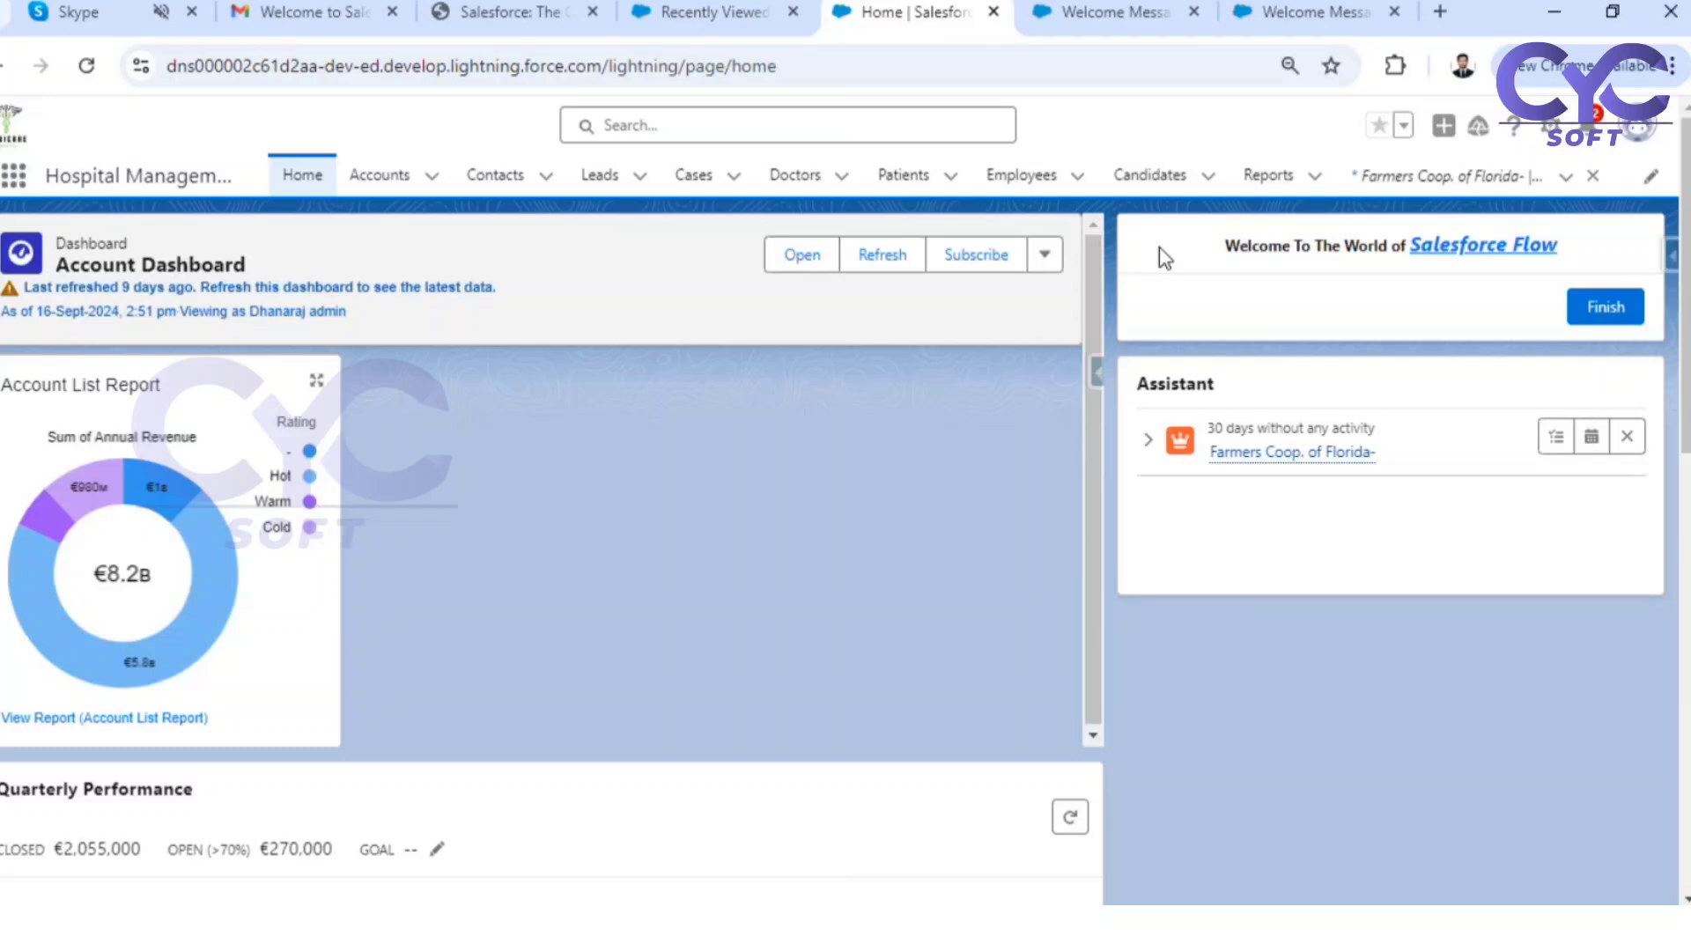
# Search the web for "daily quotation" in a new browser tab
pyautogui.click(1434, 13)
pyautogui.write('dail')
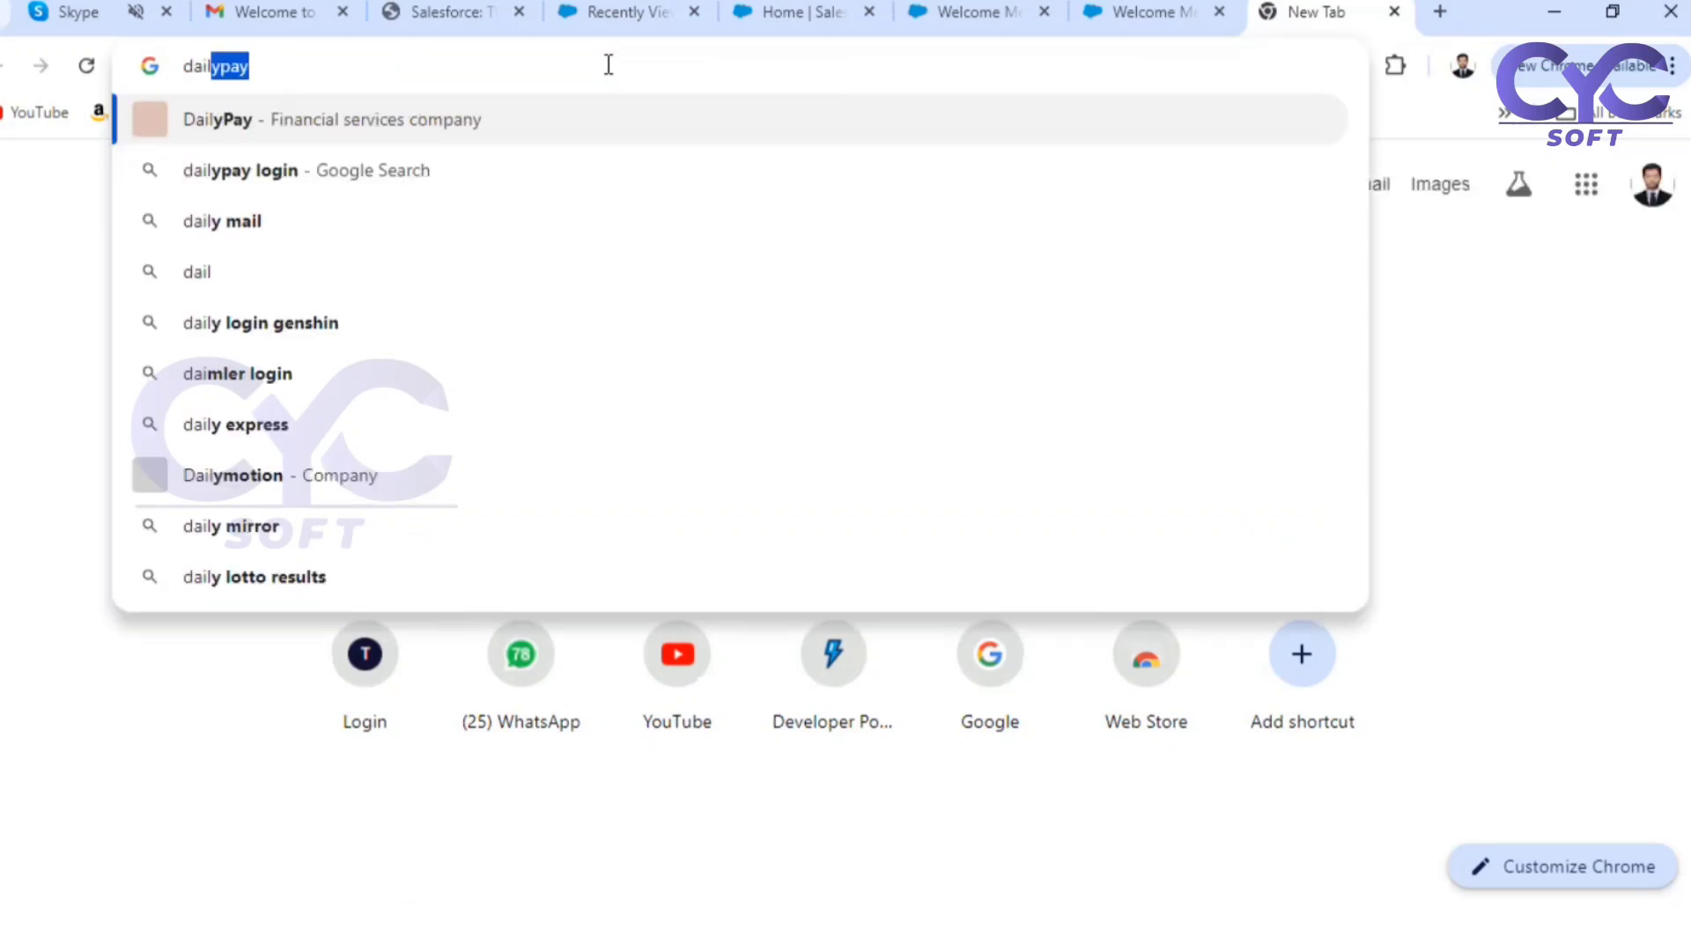
pyautogui.press('BackSpace')
pyautogui.write('y quotat')
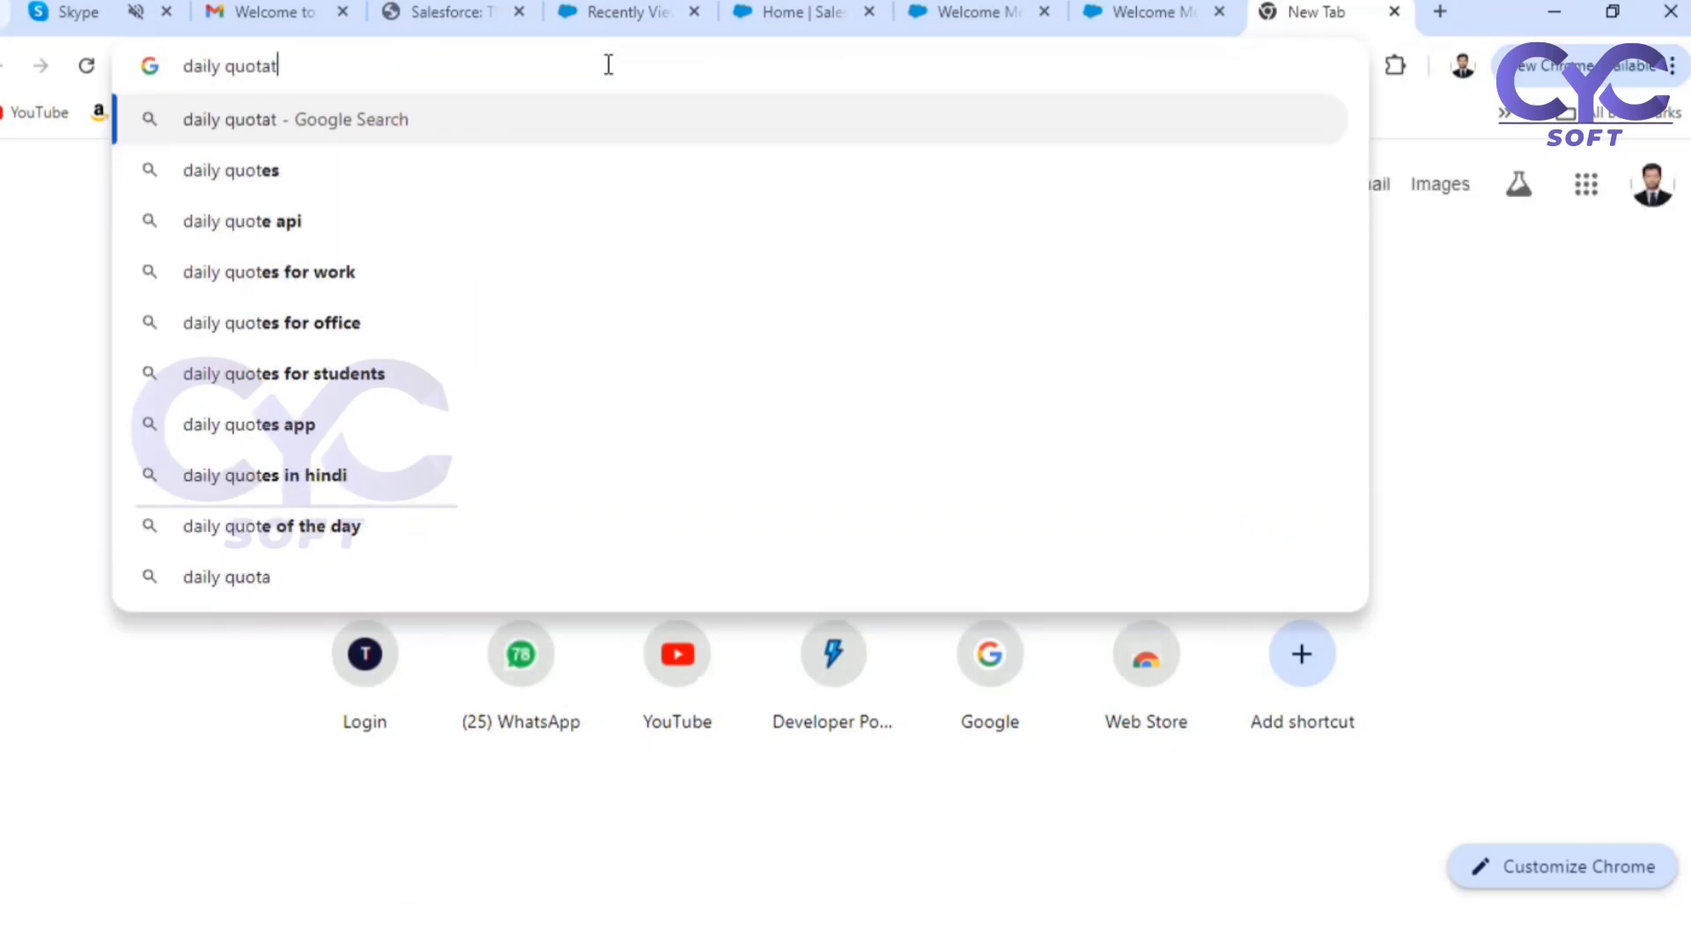
pyautogui.write('ion')
pyautogui.press('Return')
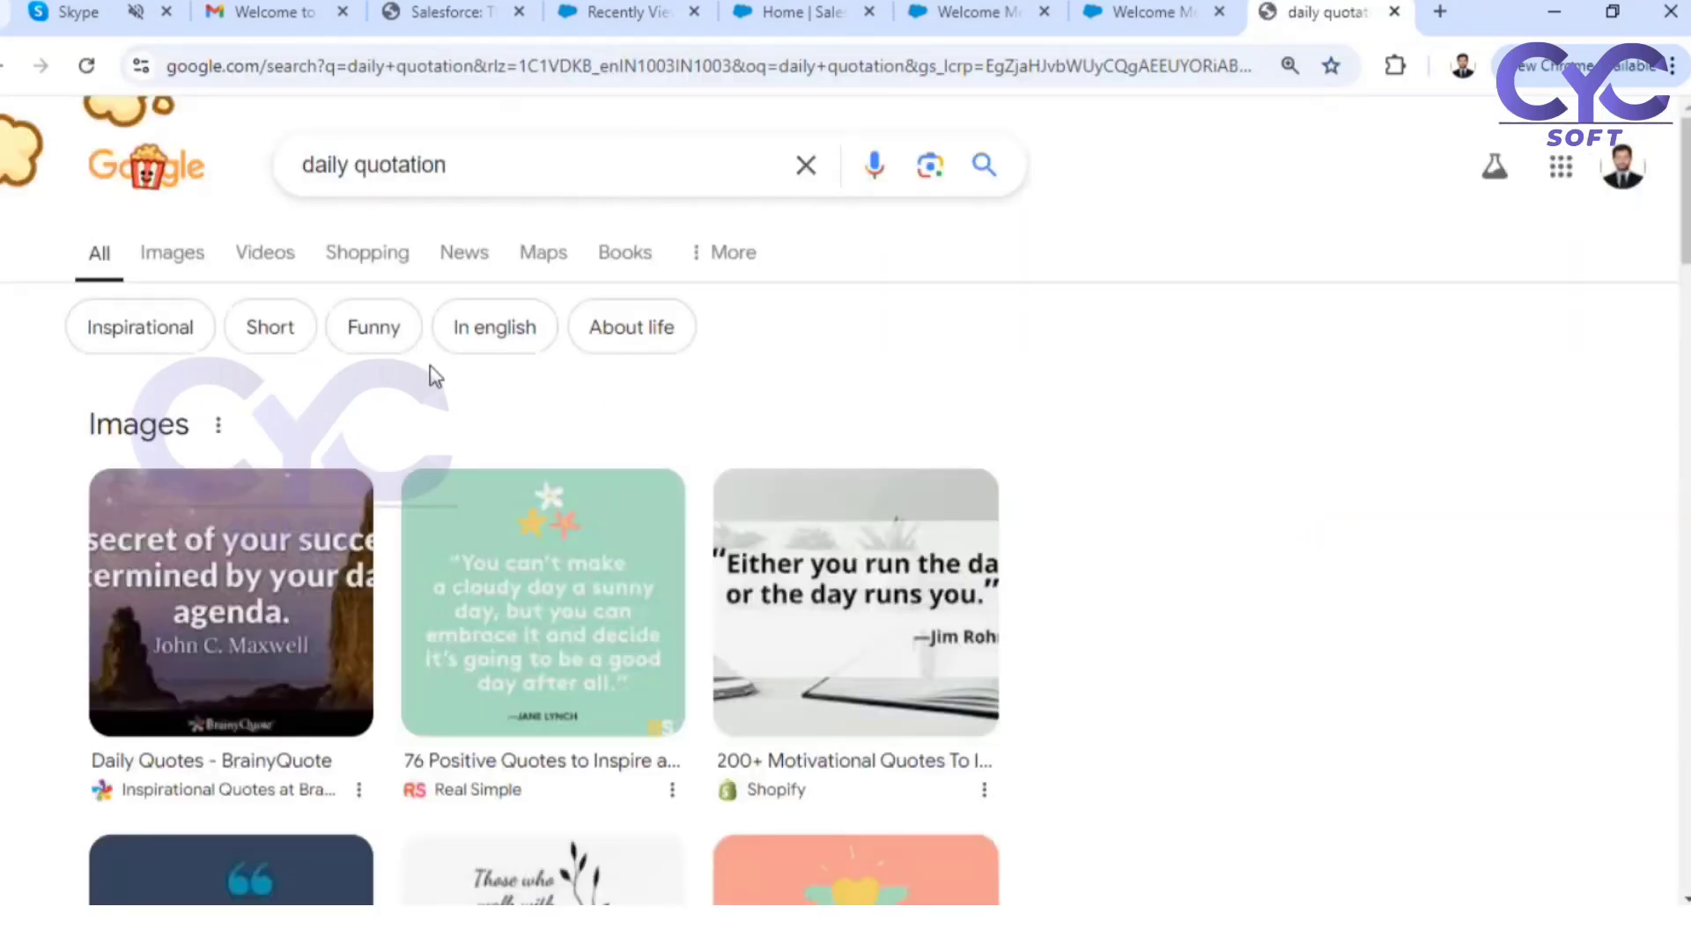
# Open the HubSpot article "47 Motivational Quotes to Start Your Day" and copy the "Hire character. Train skill." quote with its attribution
pyautogui.scroll(-5, 511, 493)
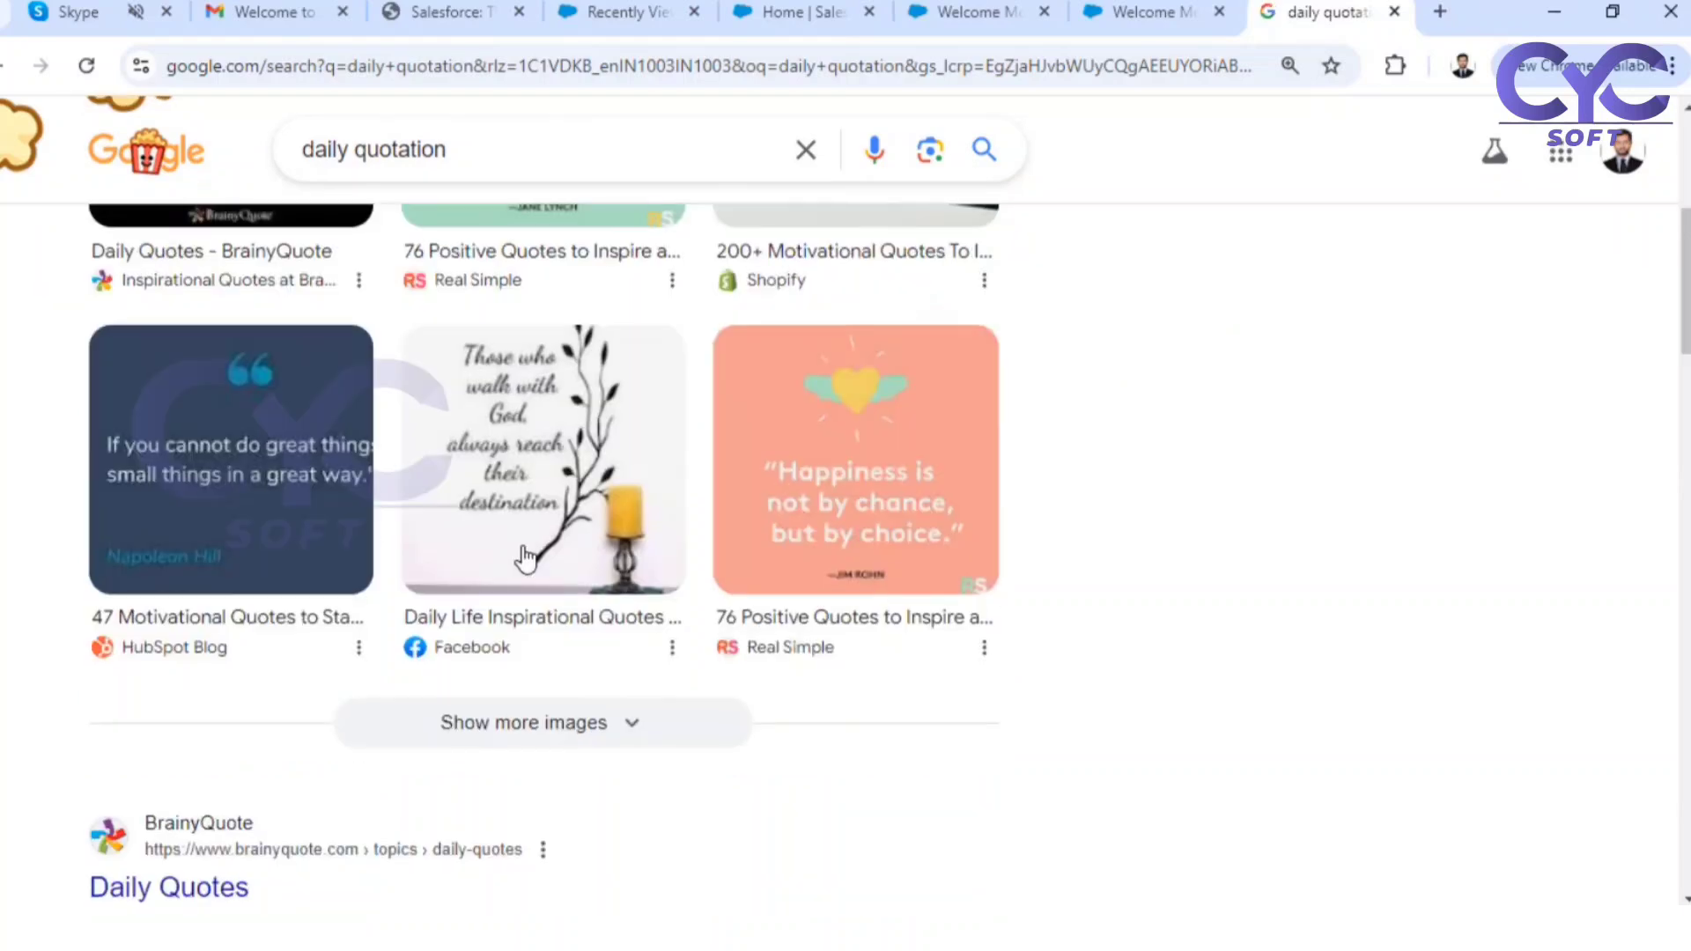
pyautogui.scroll(-5, 526, 556)
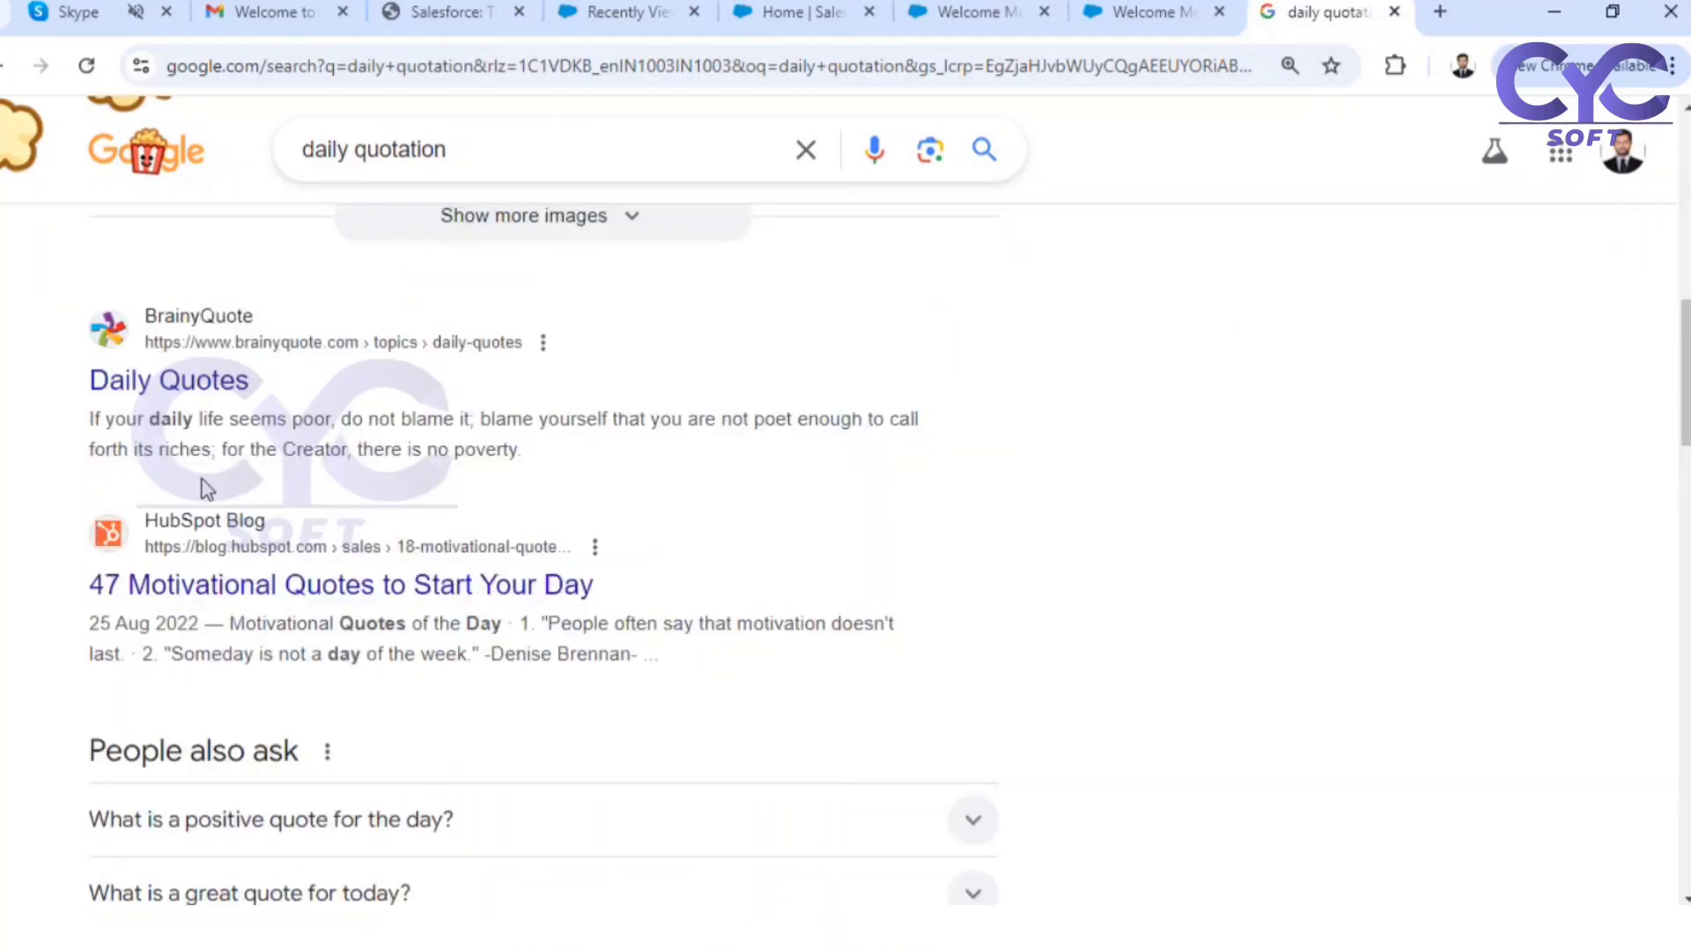
pyautogui.click(249, 581)
pyautogui.scroll(-8, 503, 610)
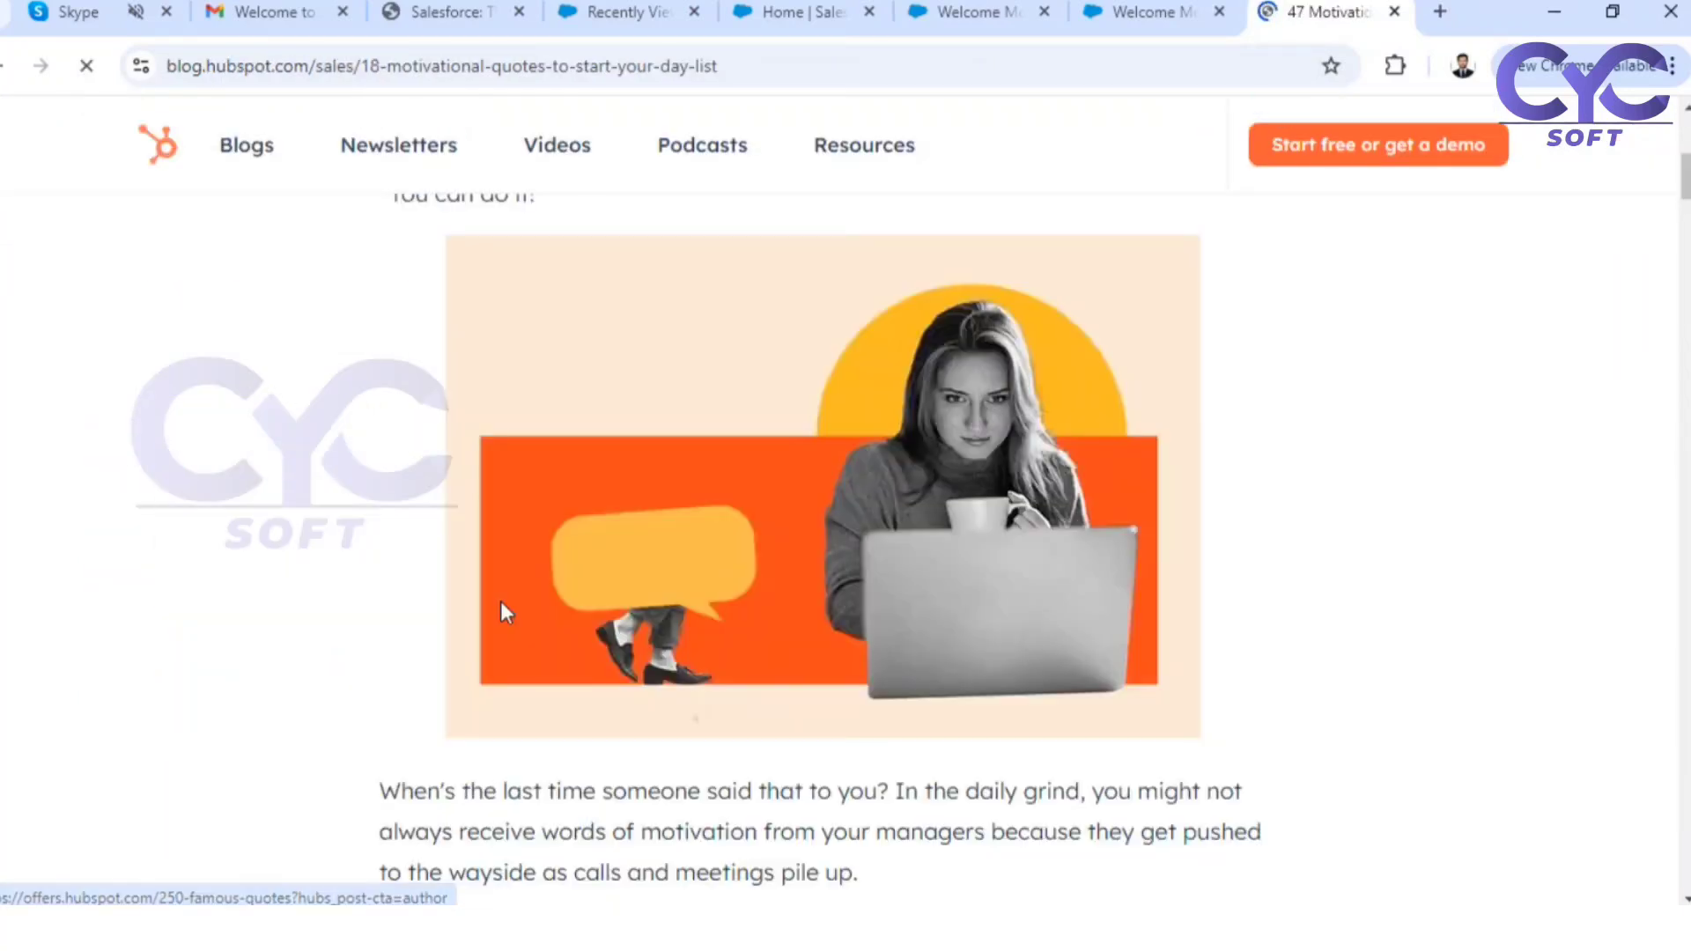
pyautogui.scroll(-12, 500, 600)
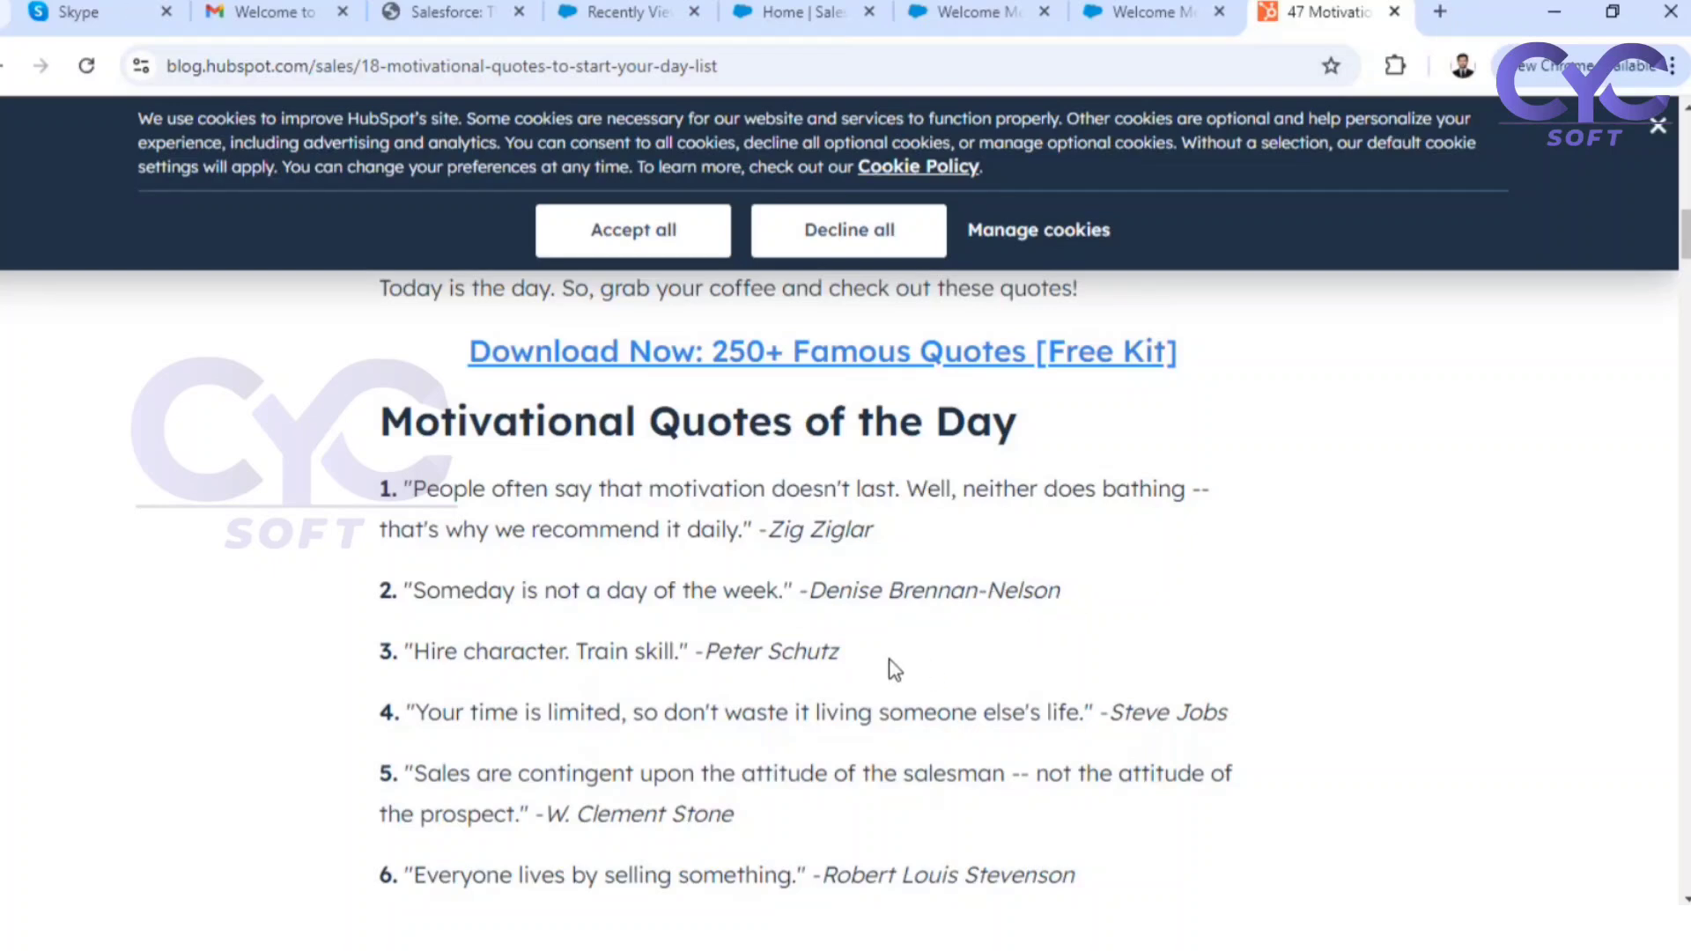
pyautogui.moveTo(839, 656); pyautogui.dragTo(401, 655)
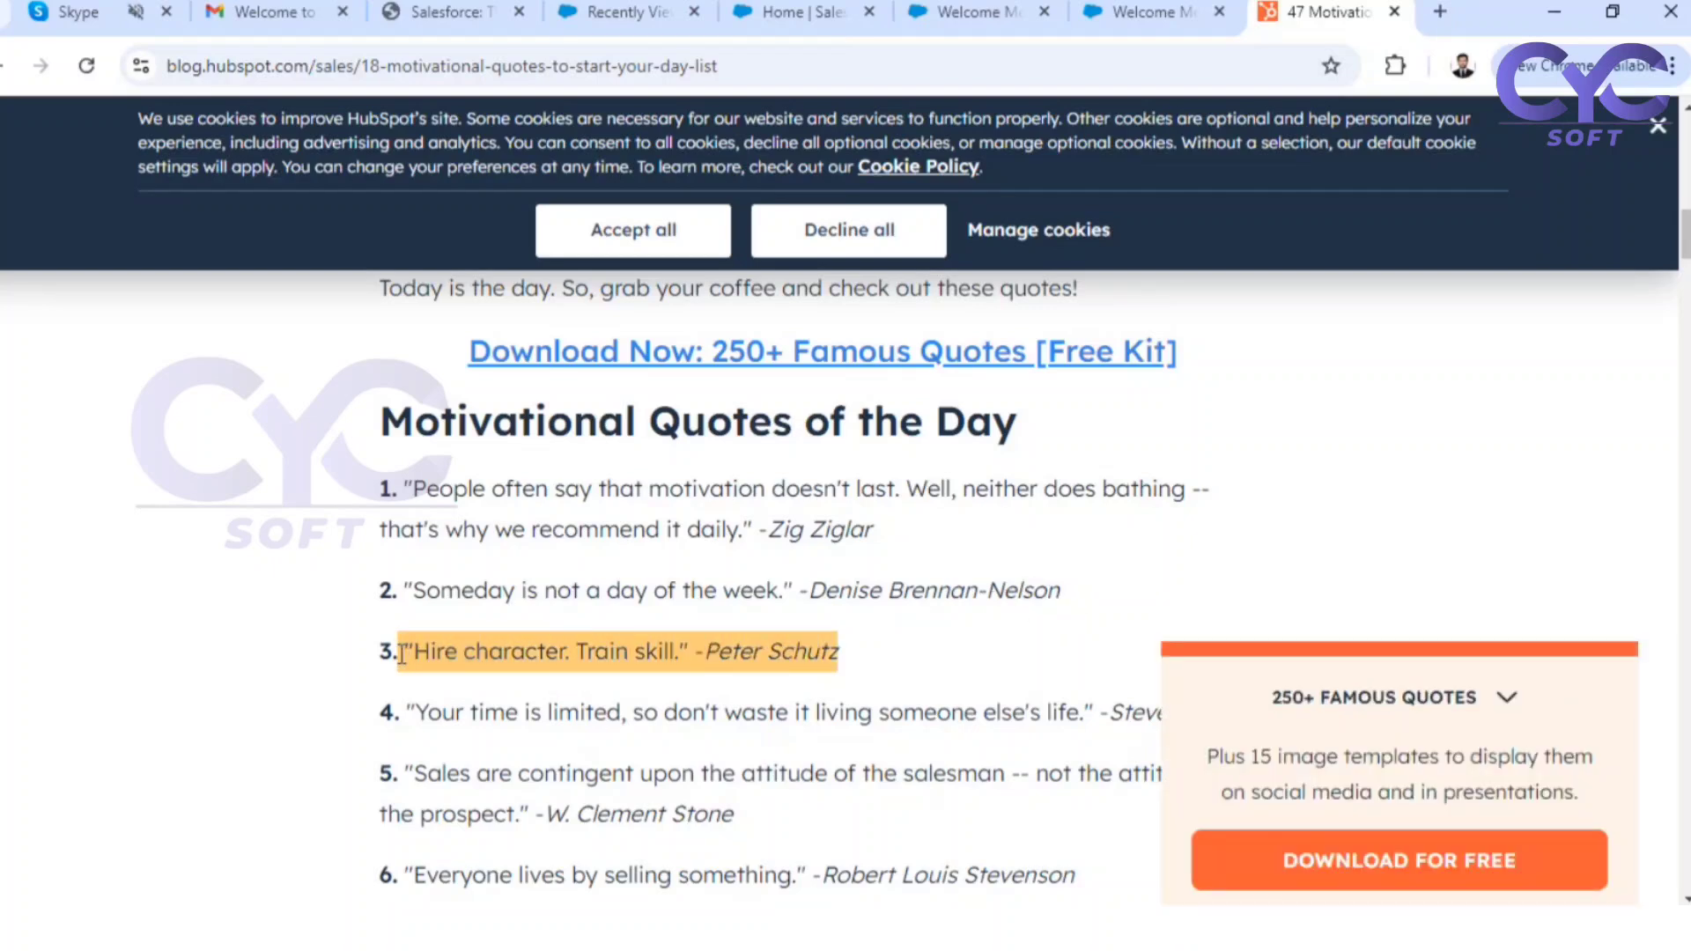
# Close the flow's debug page and return to Welcome Message Screen Flow in Flow Builder
pyautogui.click(1176, 12)
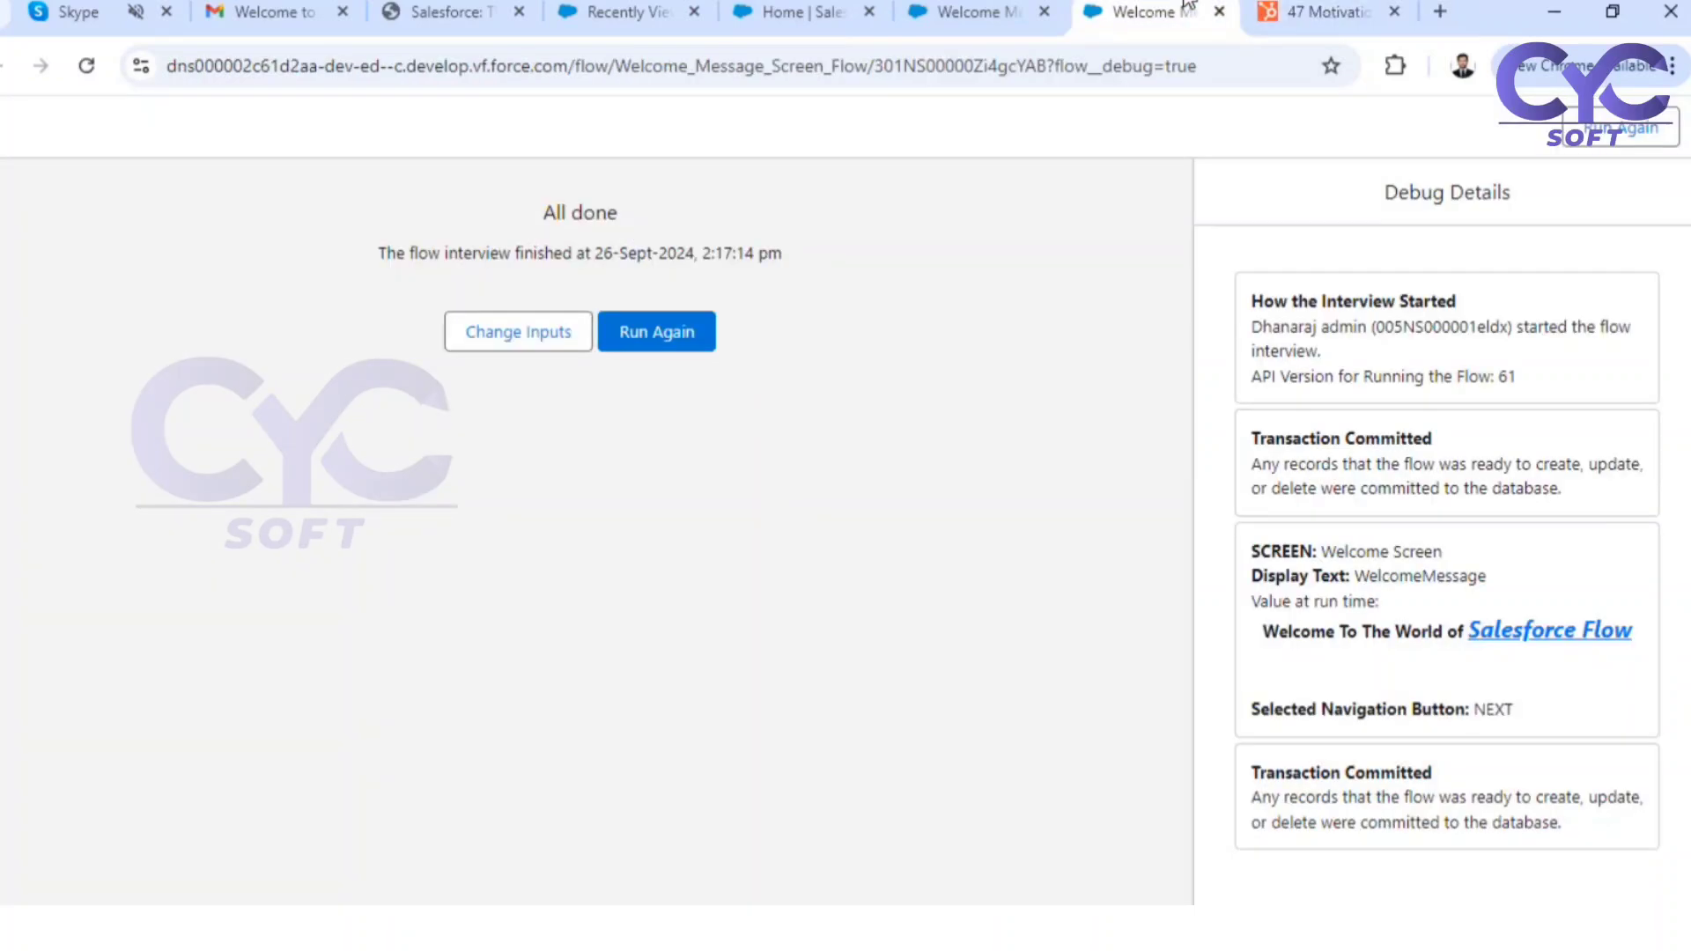
pyautogui.click(1220, 11)
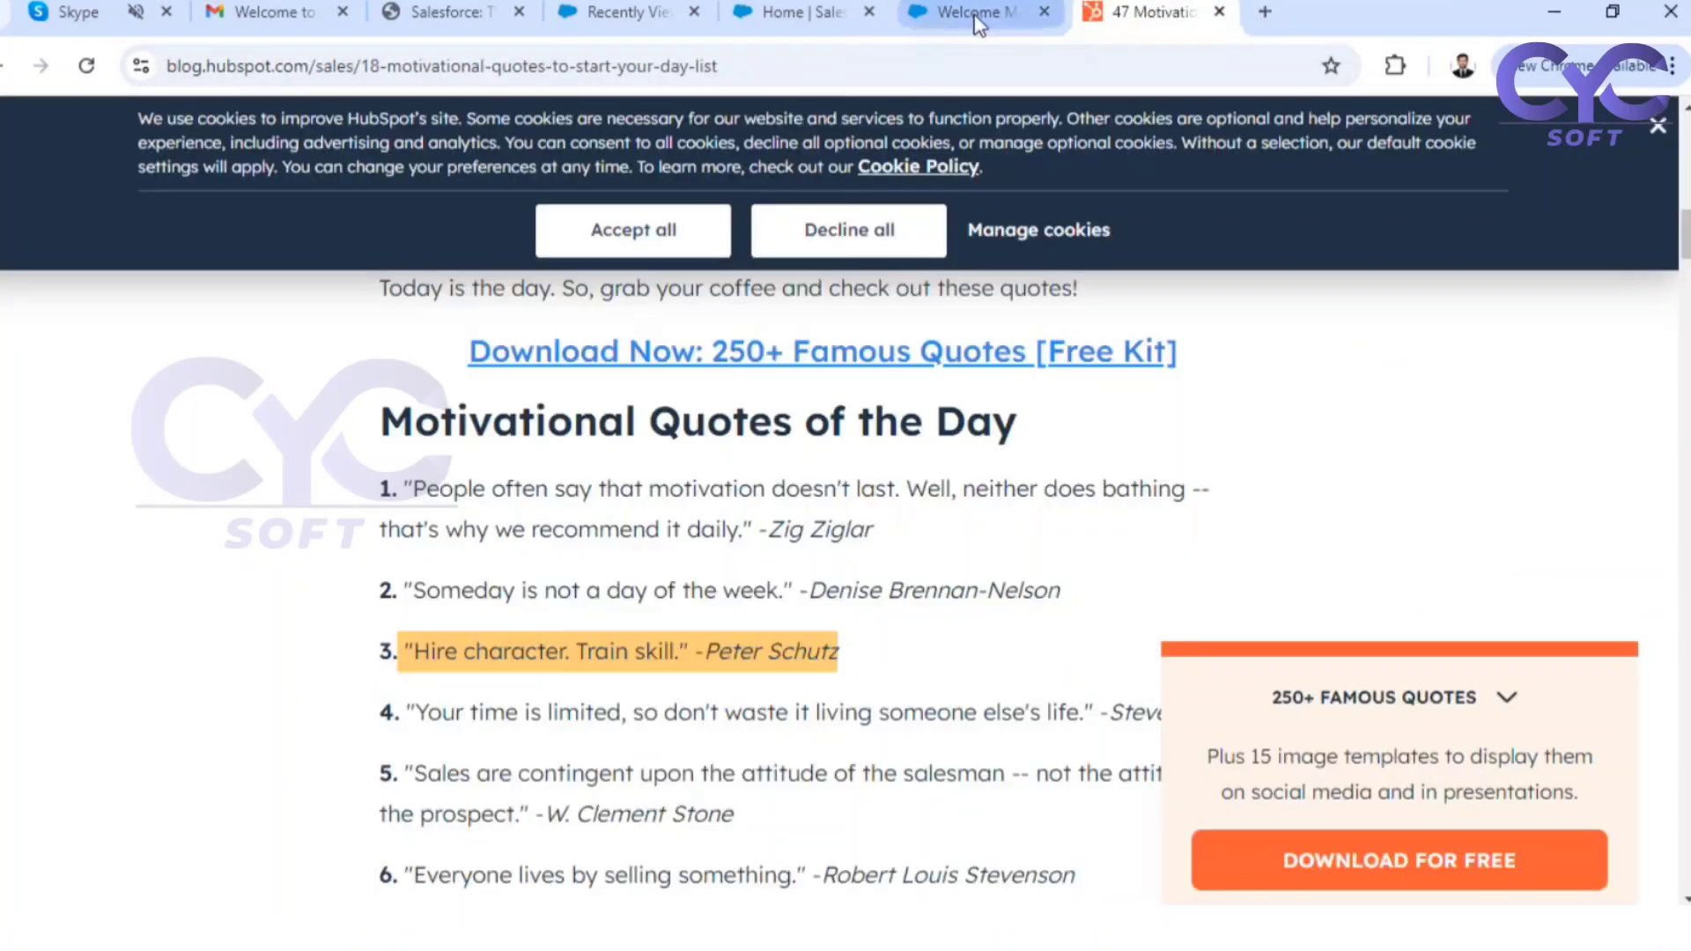
pyautogui.click(973, 11)
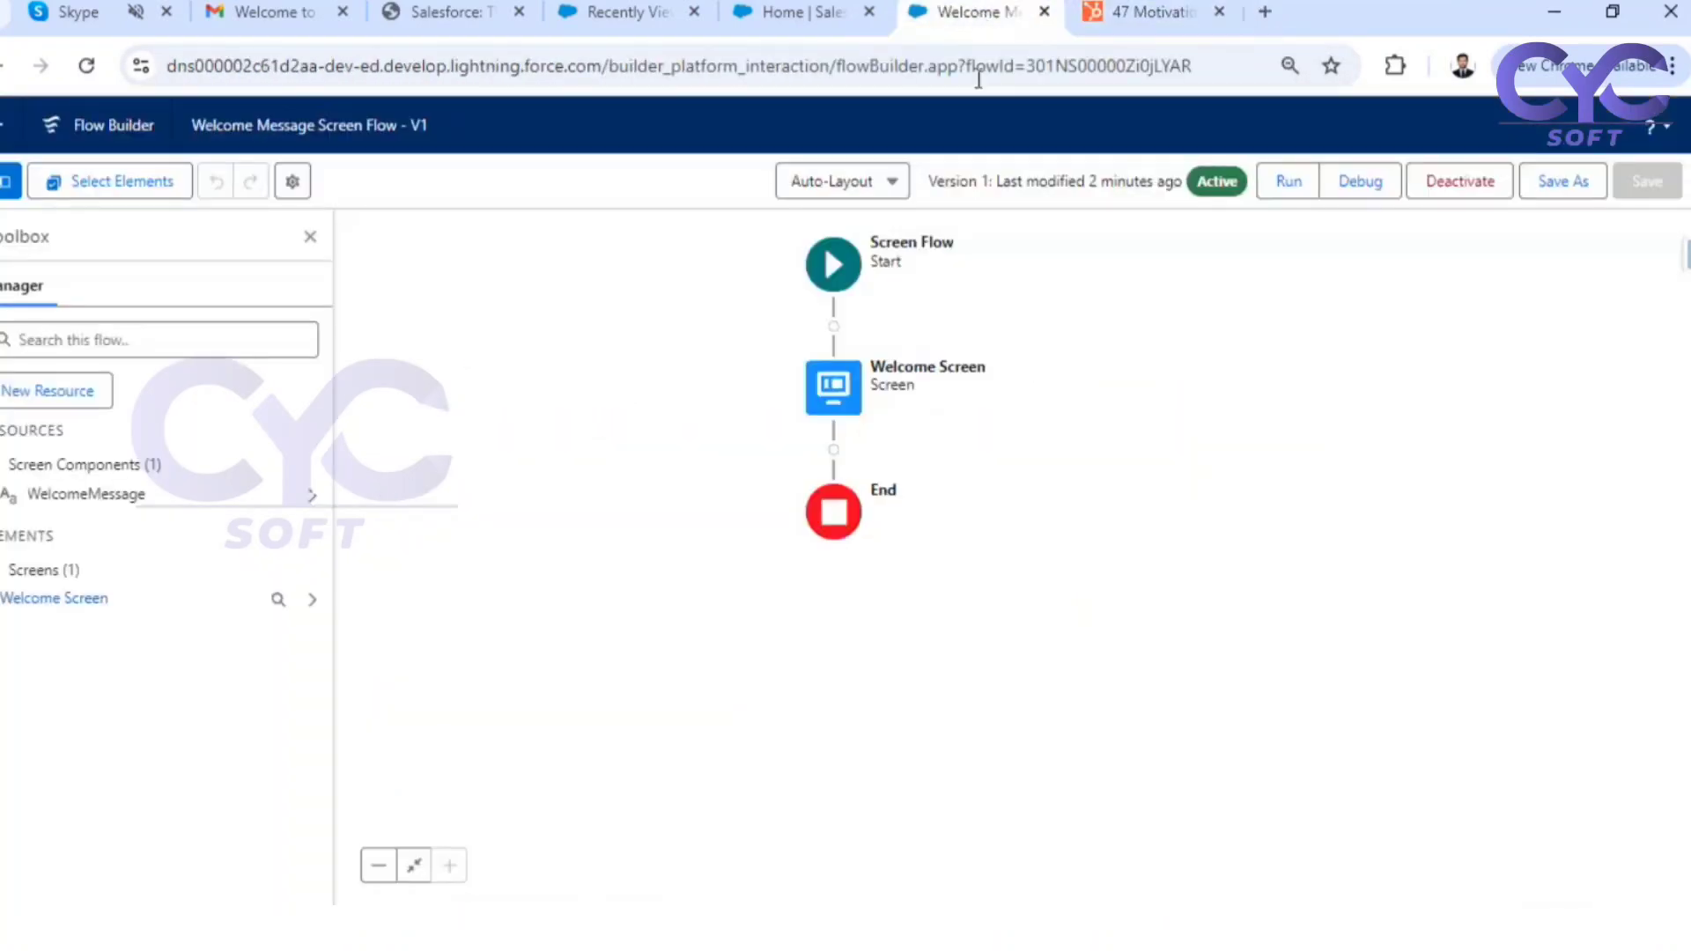
# Replace the WelcomeMessage display text in the Welcome Screen element with the copied "Hire character. Train skill." quote and its attribution
pyautogui.doubleClick(833, 386)
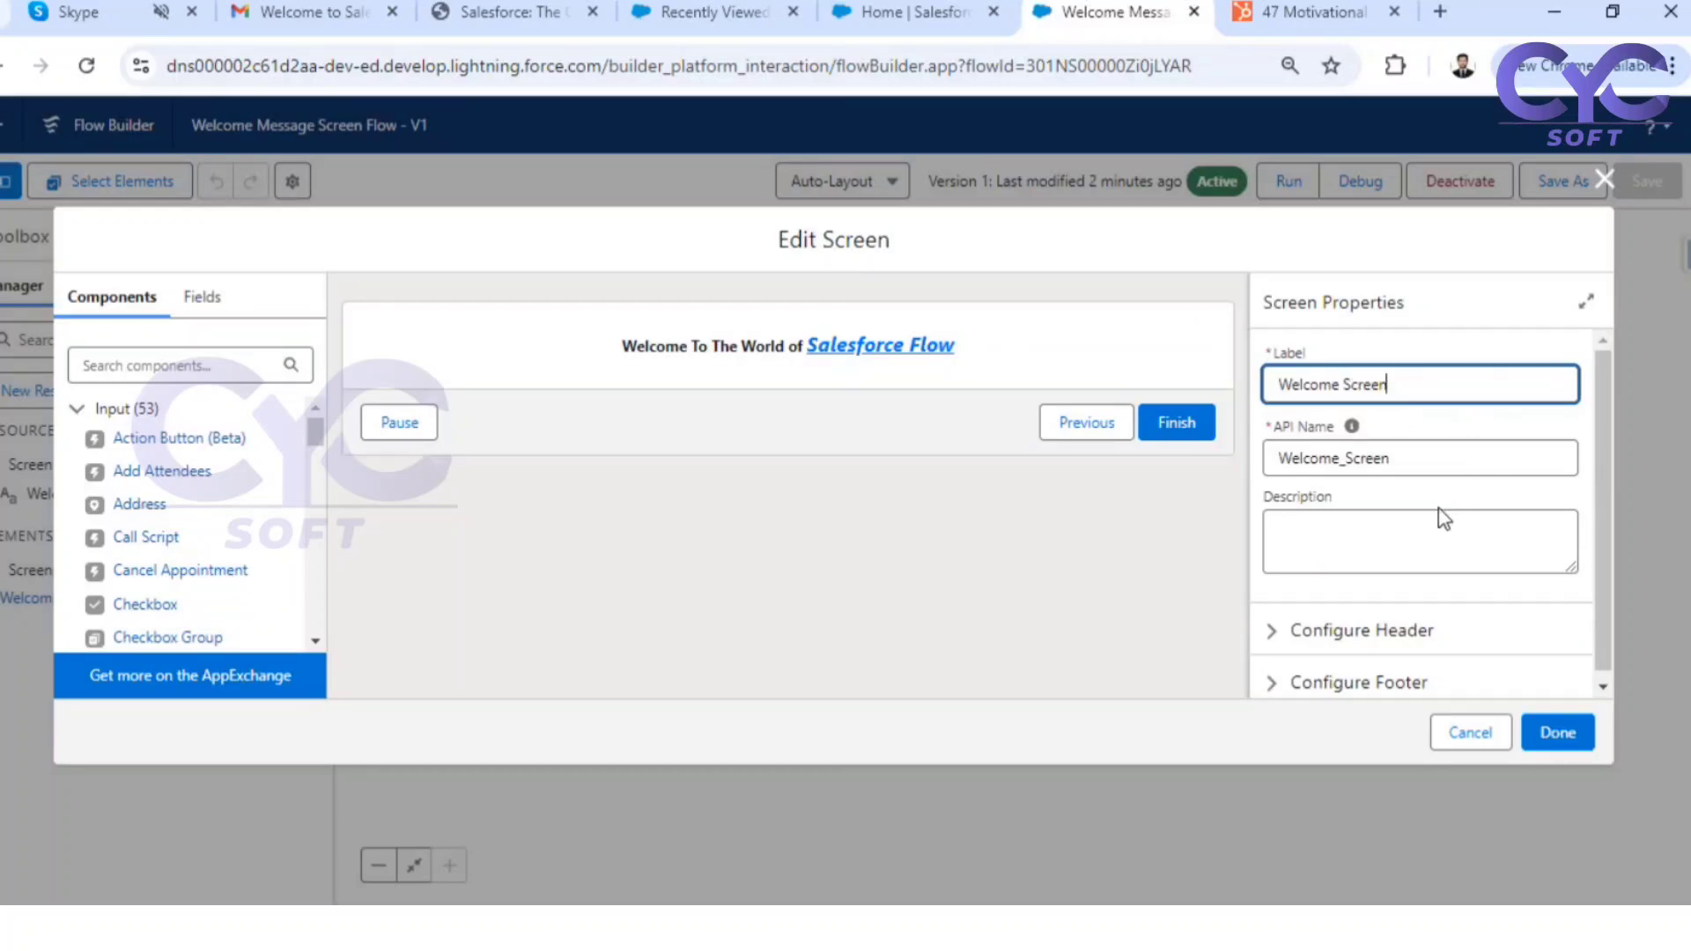
pyautogui.scroll(-1, 1427, 524)
pyautogui.click(720, 352)
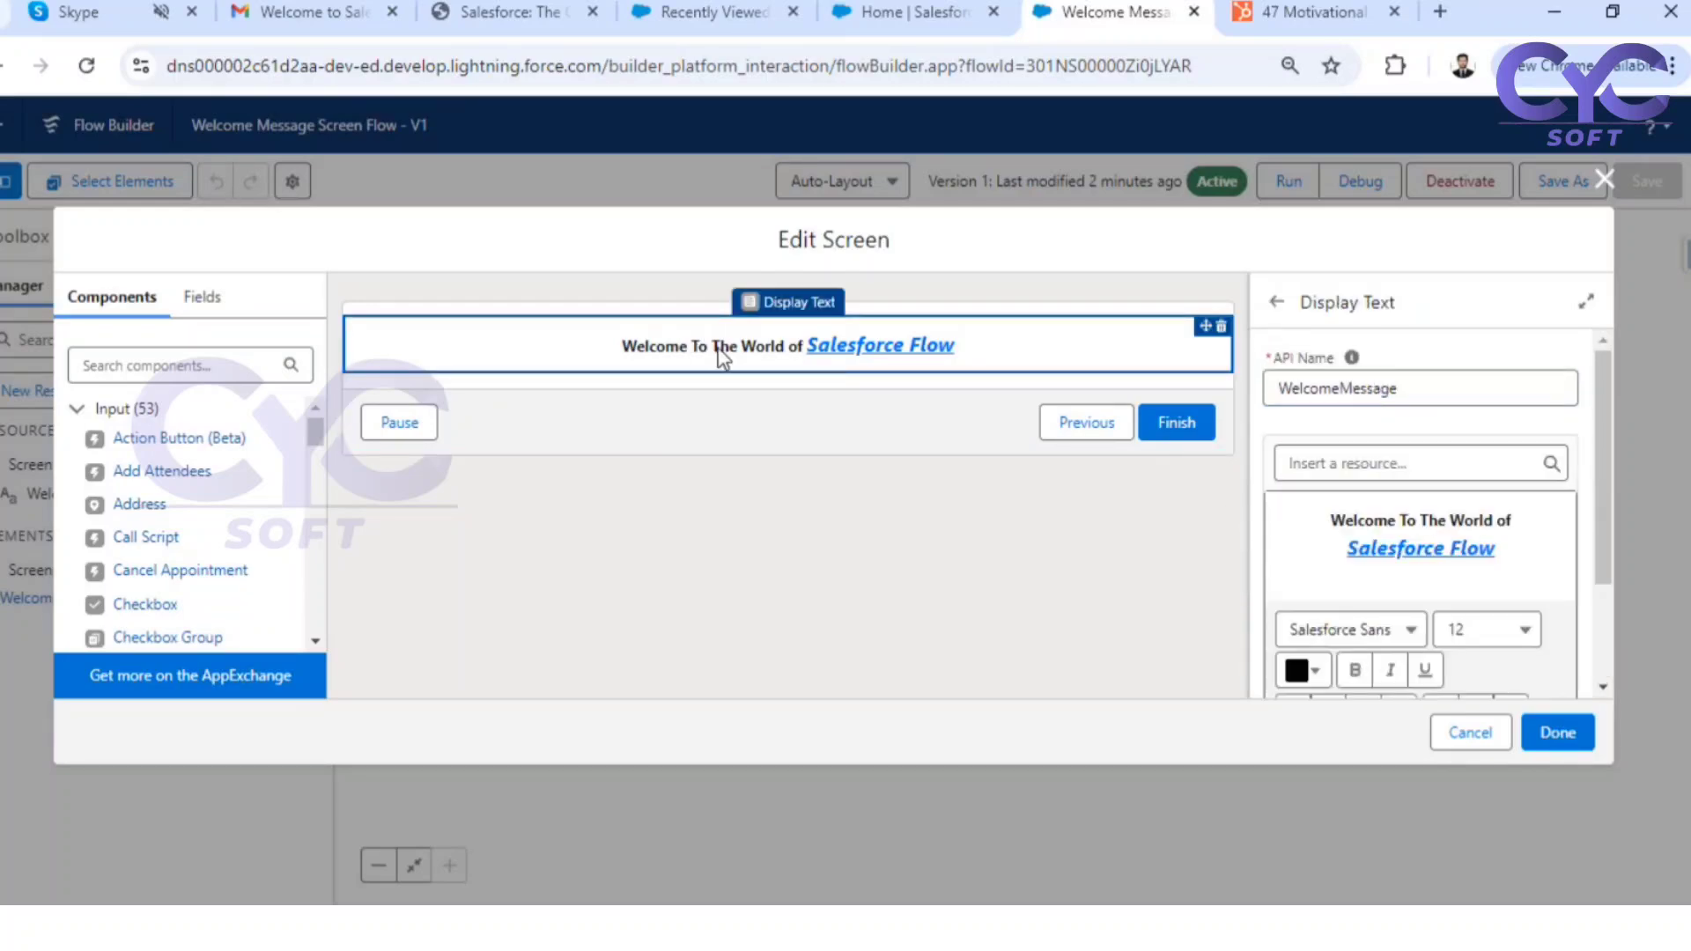
pyautogui.click(1506, 559)
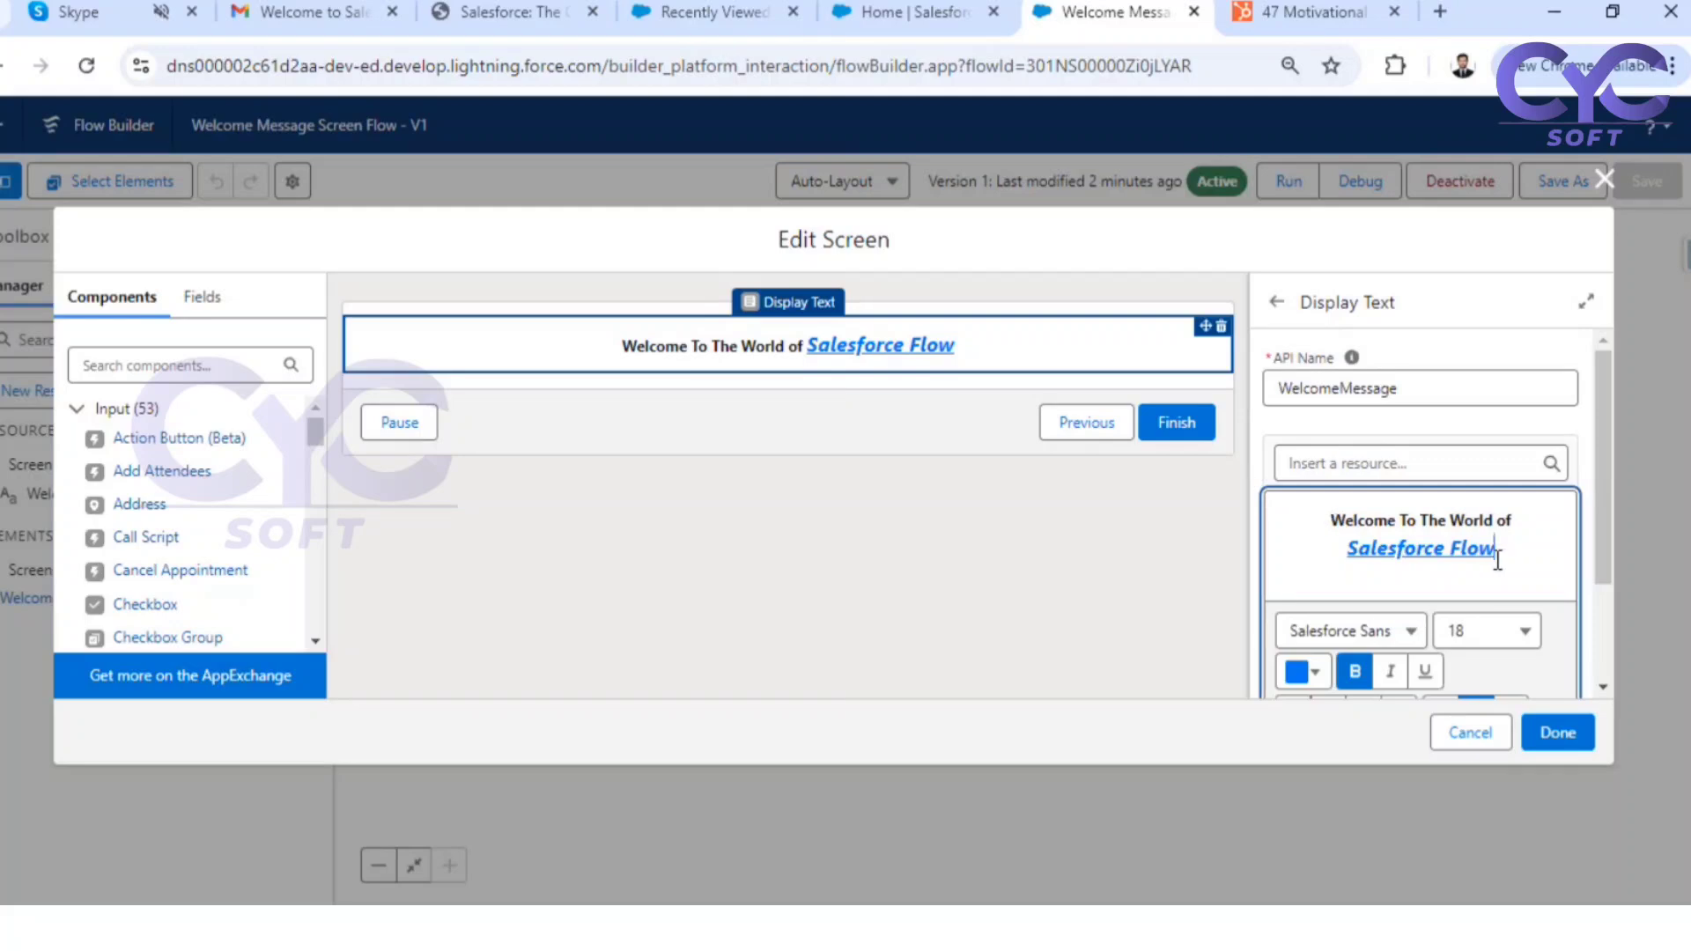
pyautogui.moveTo(1497, 559); pyautogui.dragTo(1333, 519)
pyautogui.write('"Hire character. Train skill." -Peter Schutz')
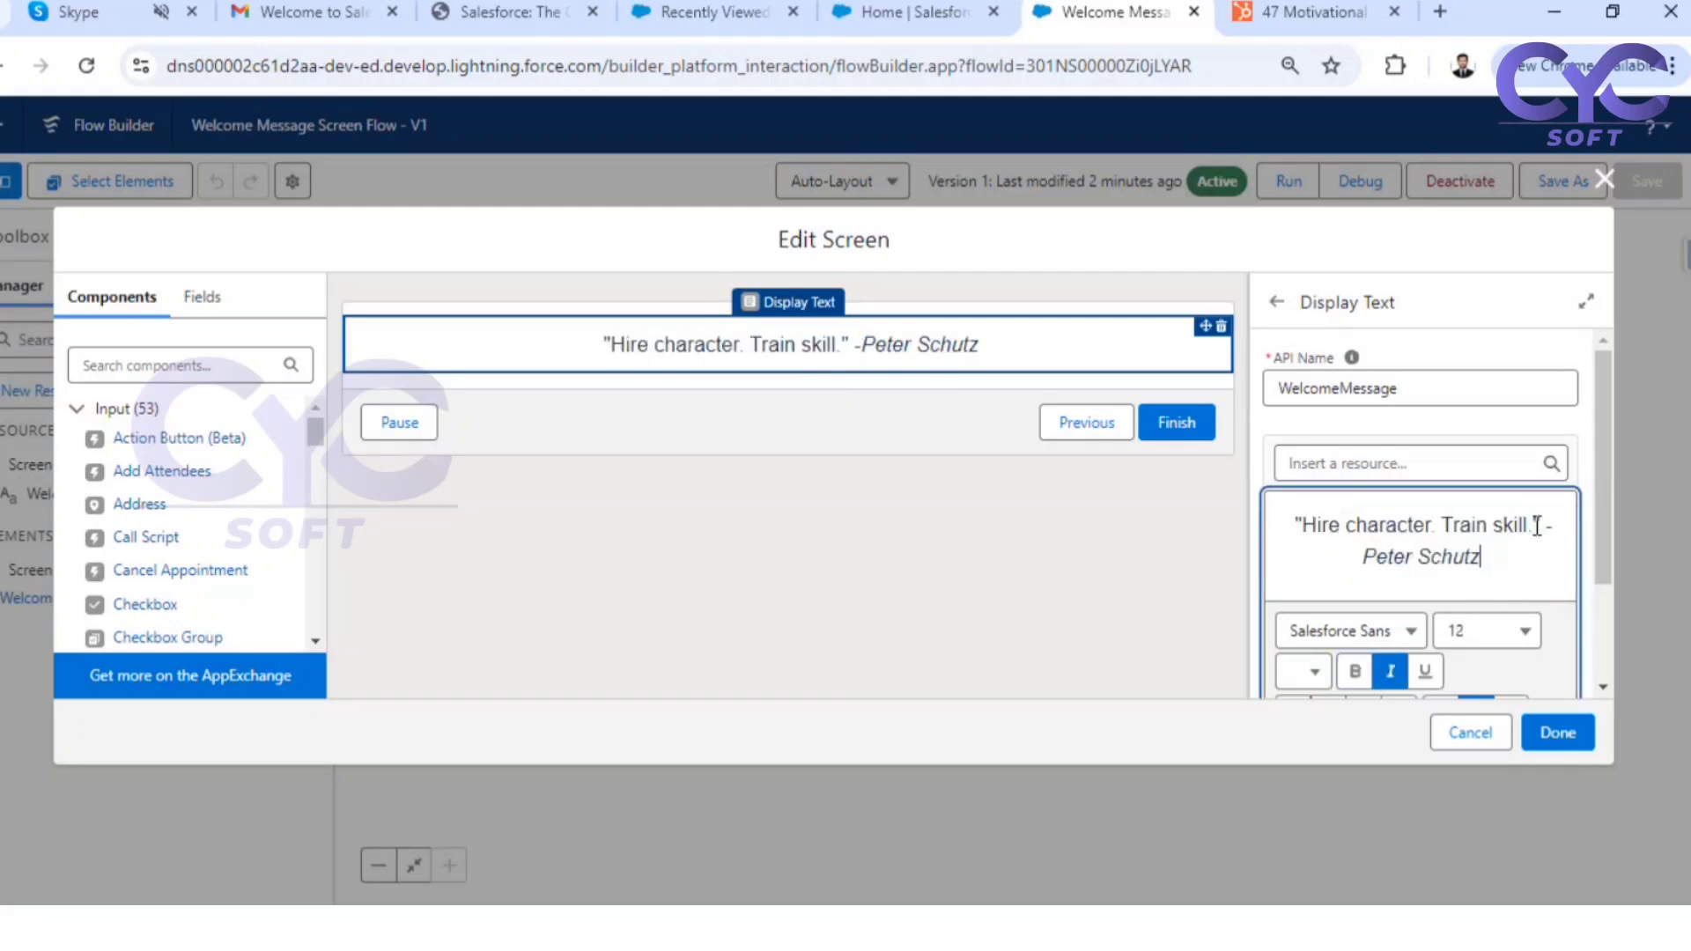
# Format the quoted words "Hire character. Train skill." as bold, size 18, in blue #0983F1, leaving the author's name unchanged
pyautogui.moveTo(1545, 525); pyautogui.dragTo(1277, 528)
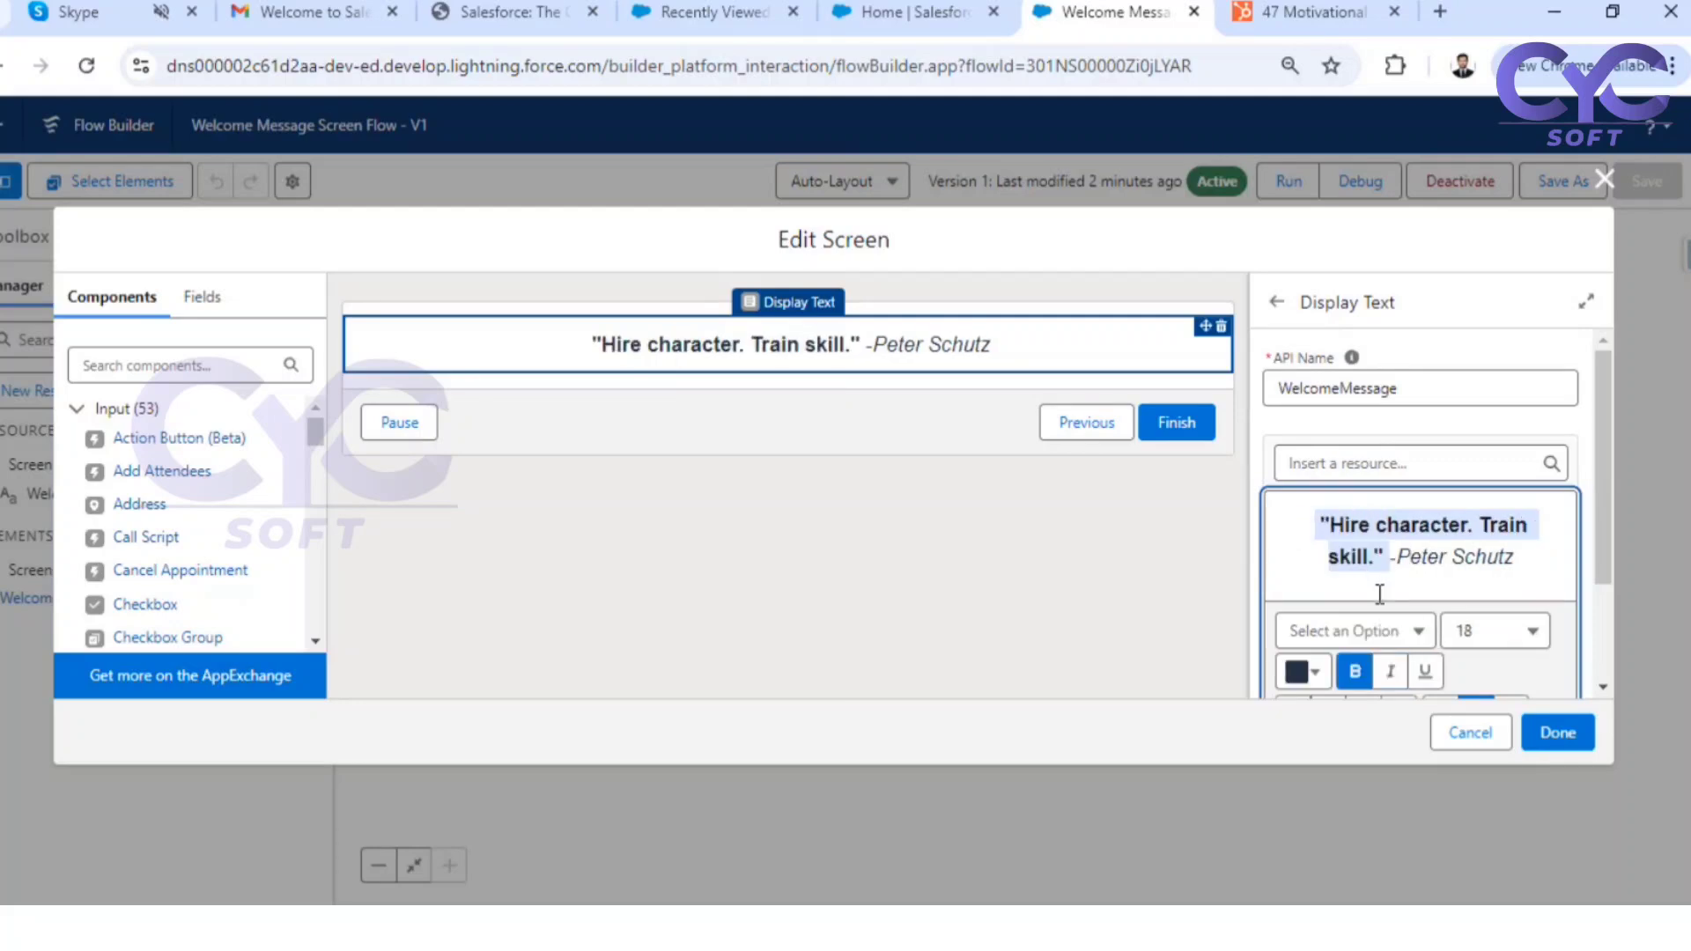
pyautogui.scroll(-3, 1350, 649)
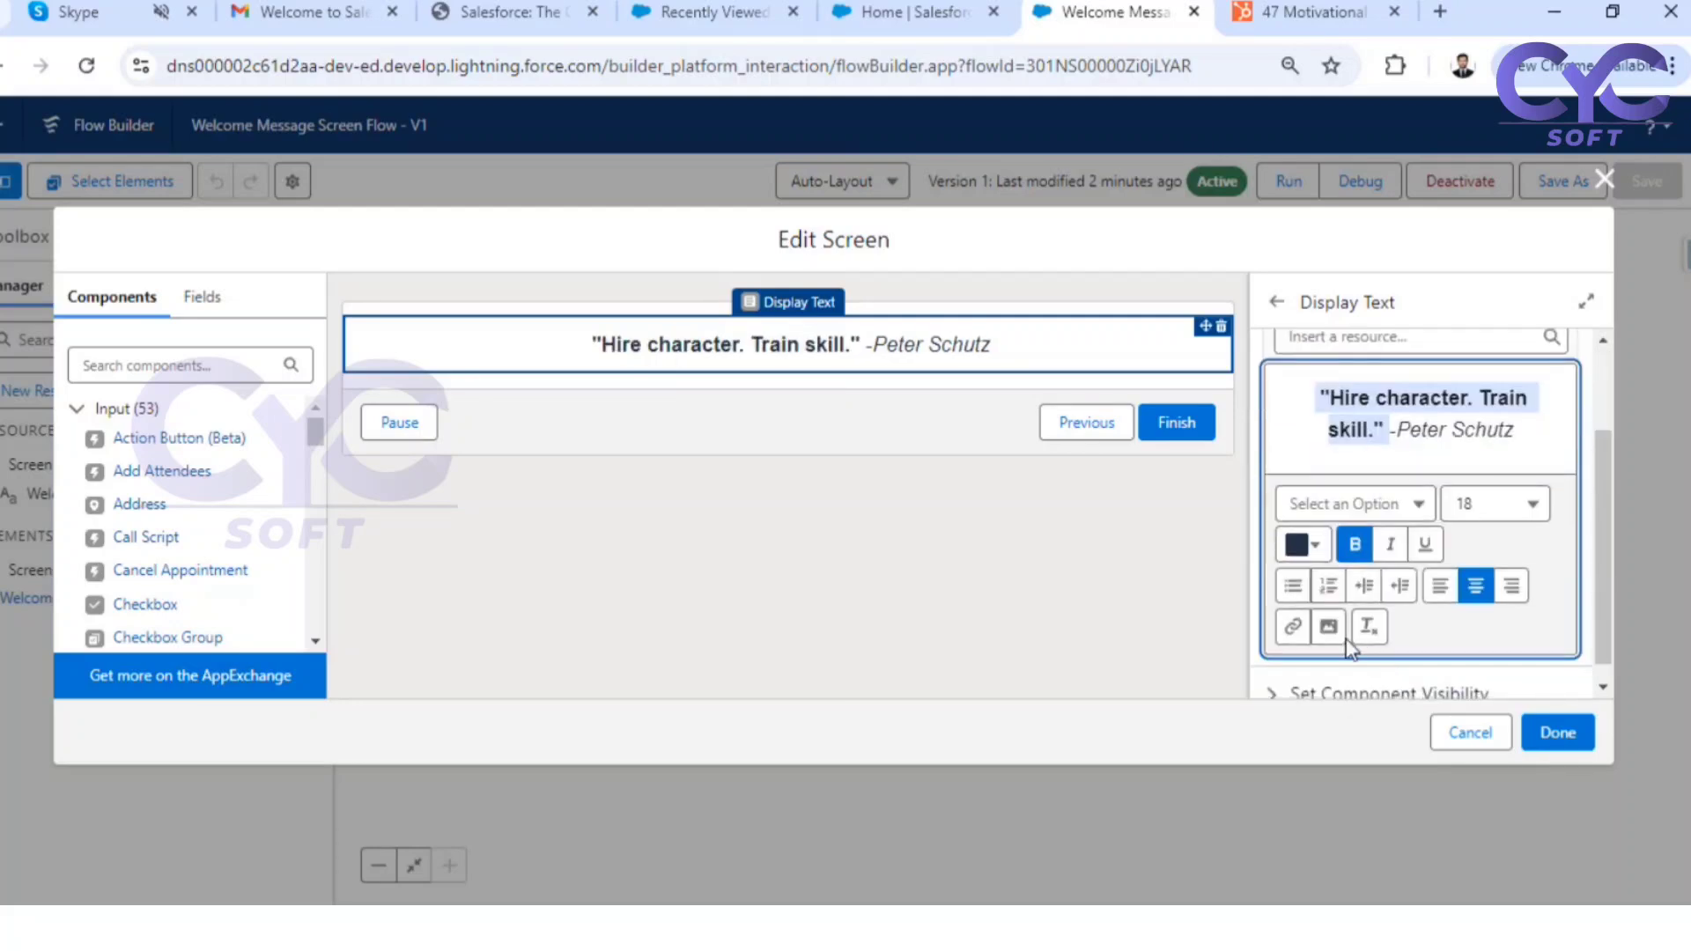
pyautogui.click(1312, 546)
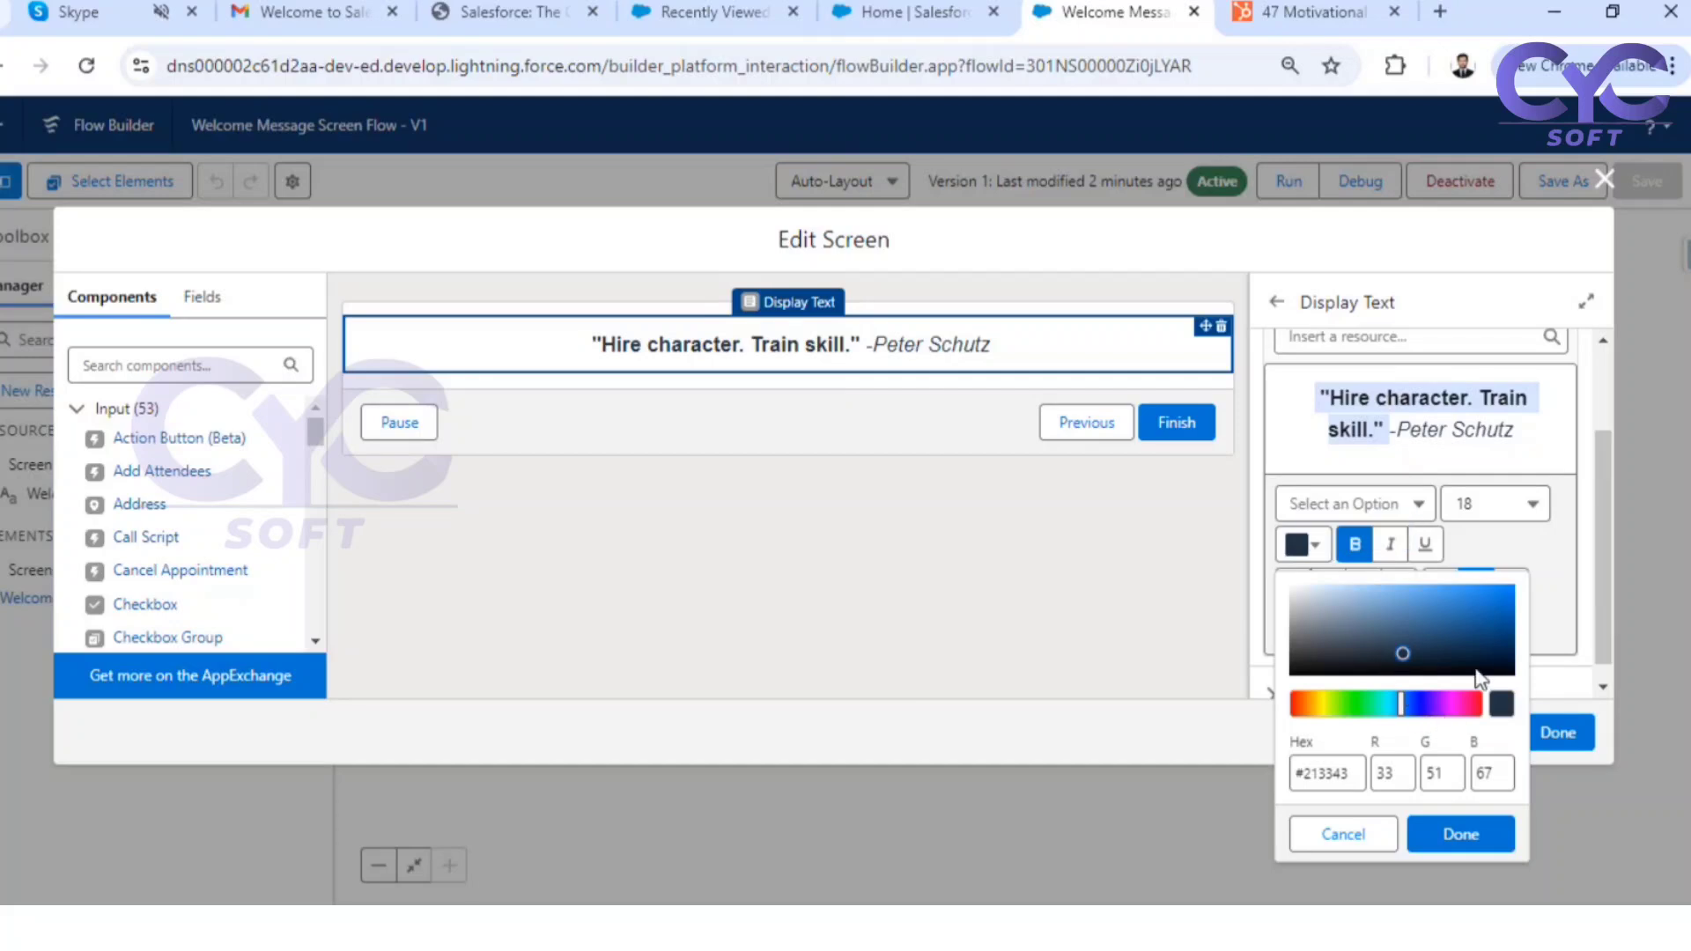
pyautogui.click(1504, 593)
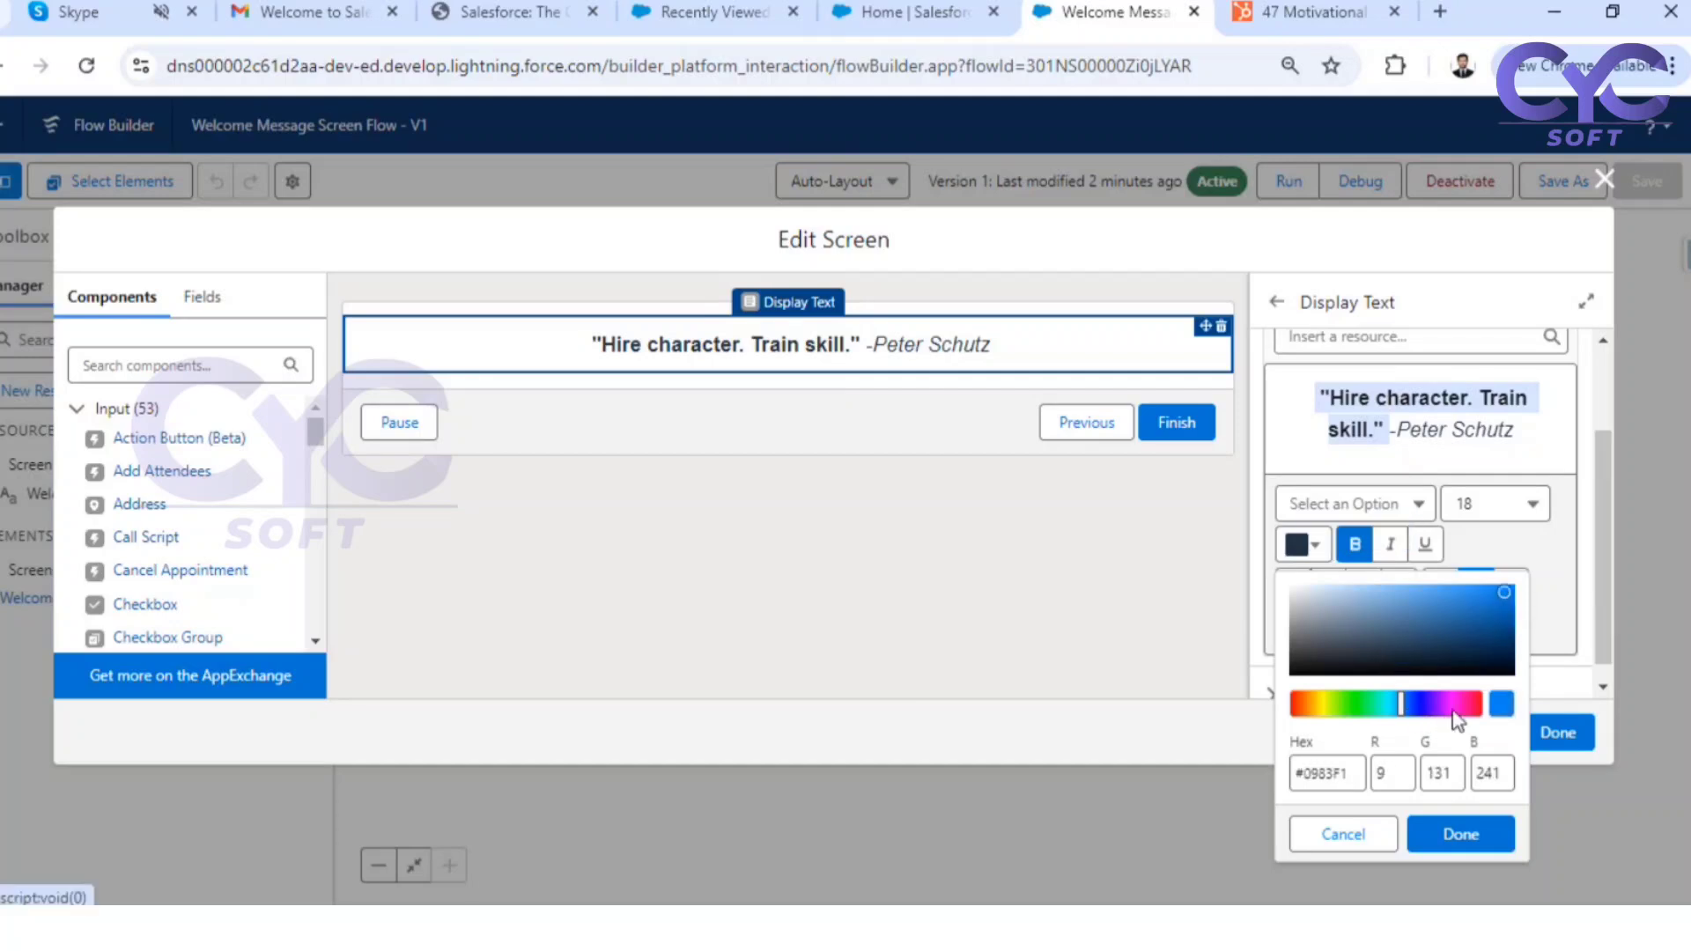
pyautogui.click(1455, 837)
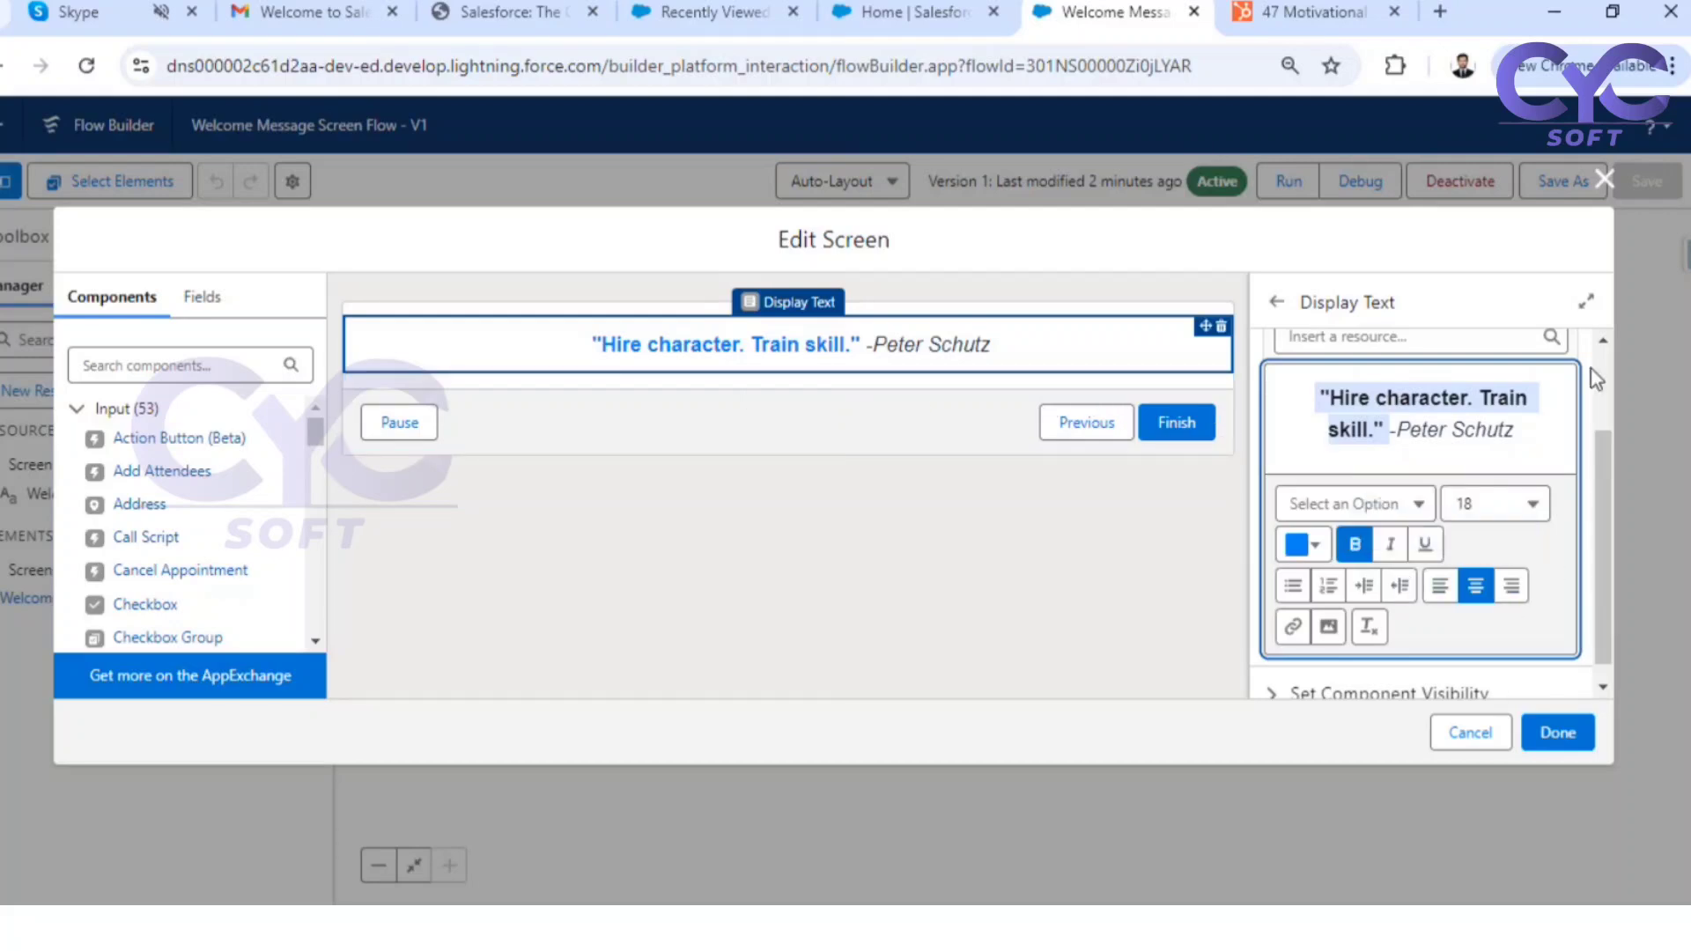
pyautogui.scroll(-1, 1415, 540)
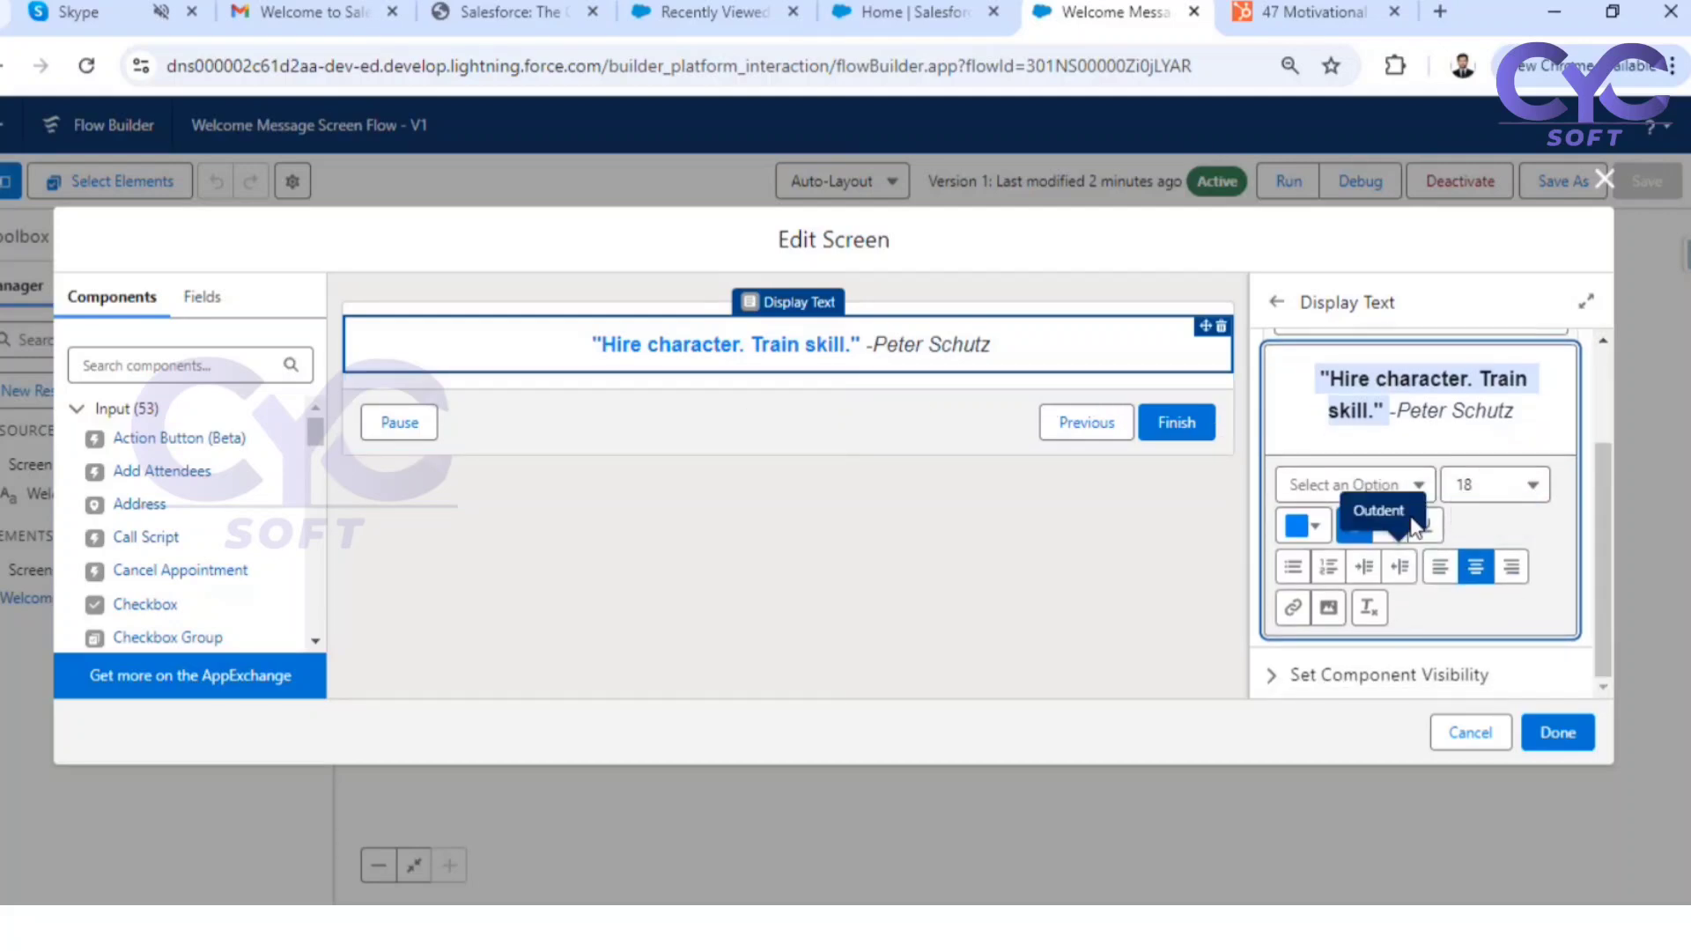
pyautogui.click(905, 505)
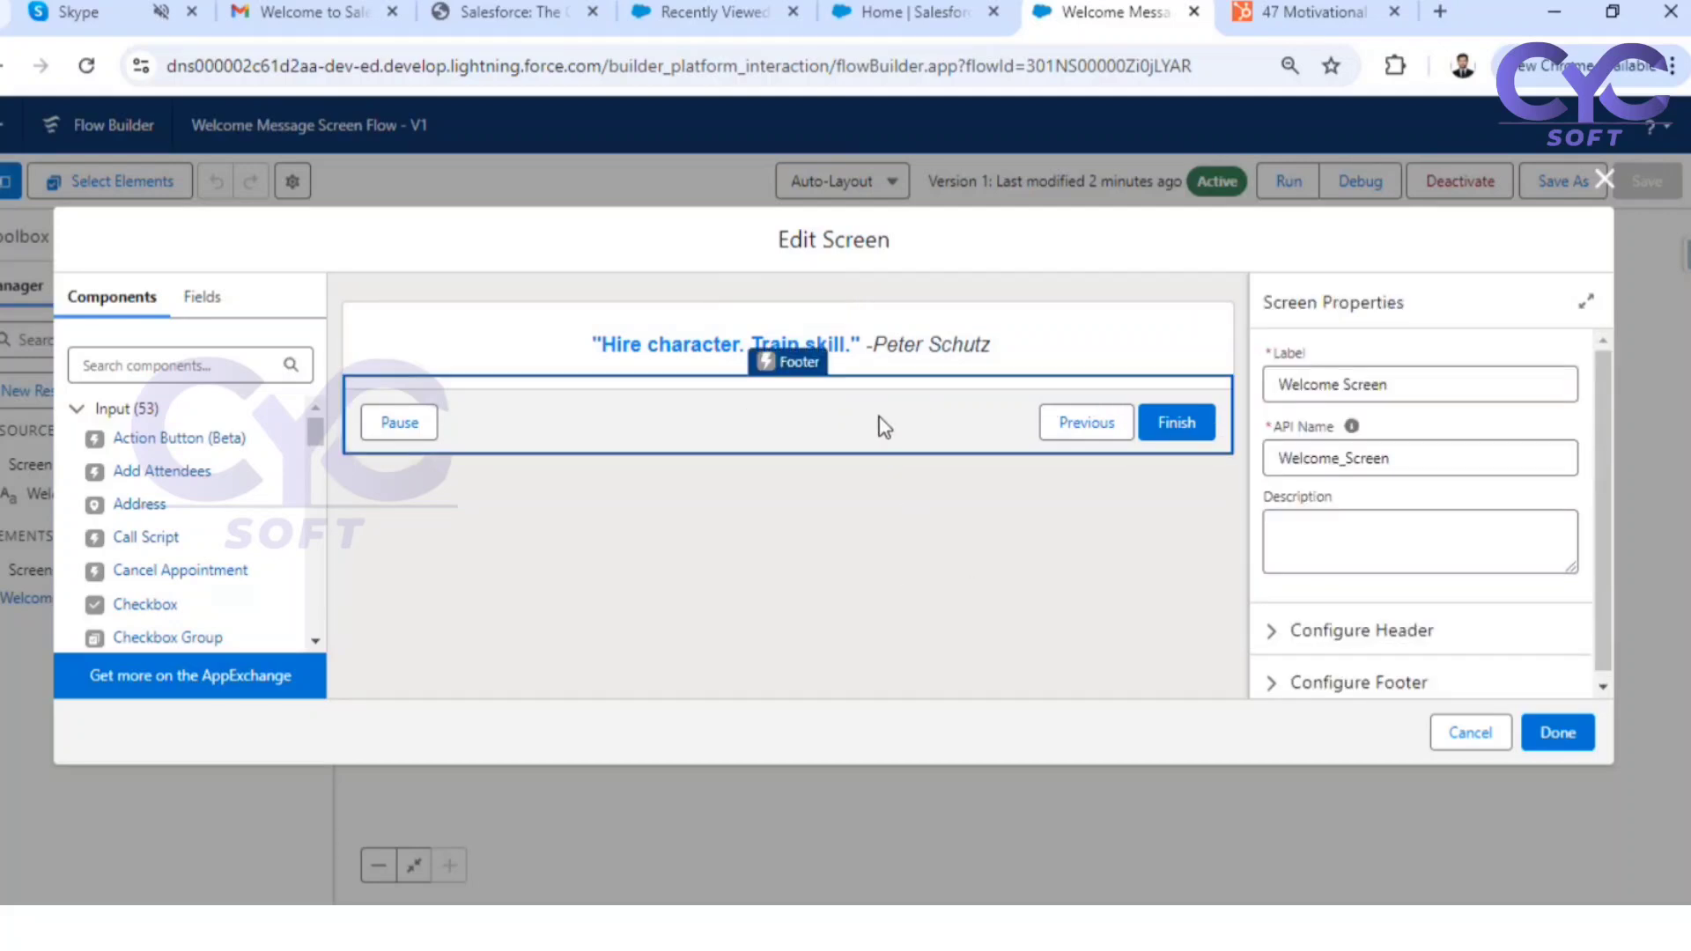
# Hide the Next or Finish, Previous and Pause buttons in the Welcome Screen footer and apply the screen changes
pyautogui.click(1274, 693)
pyautogui.scroll(-5, 1427, 594)
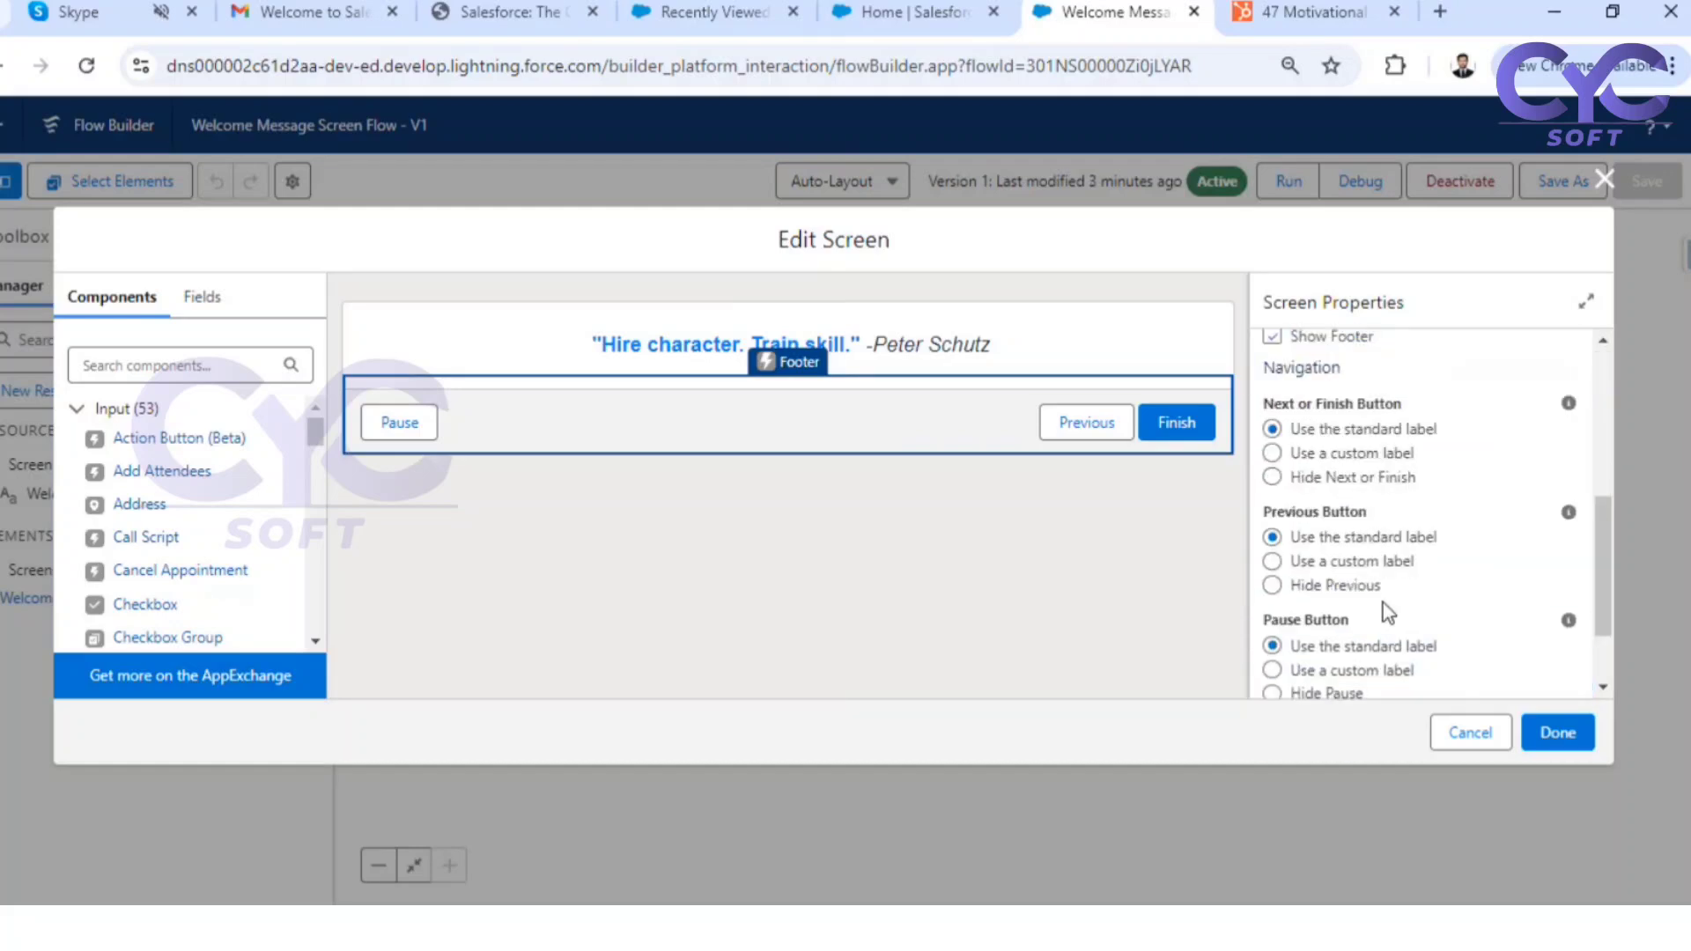
pyautogui.click(1272, 477)
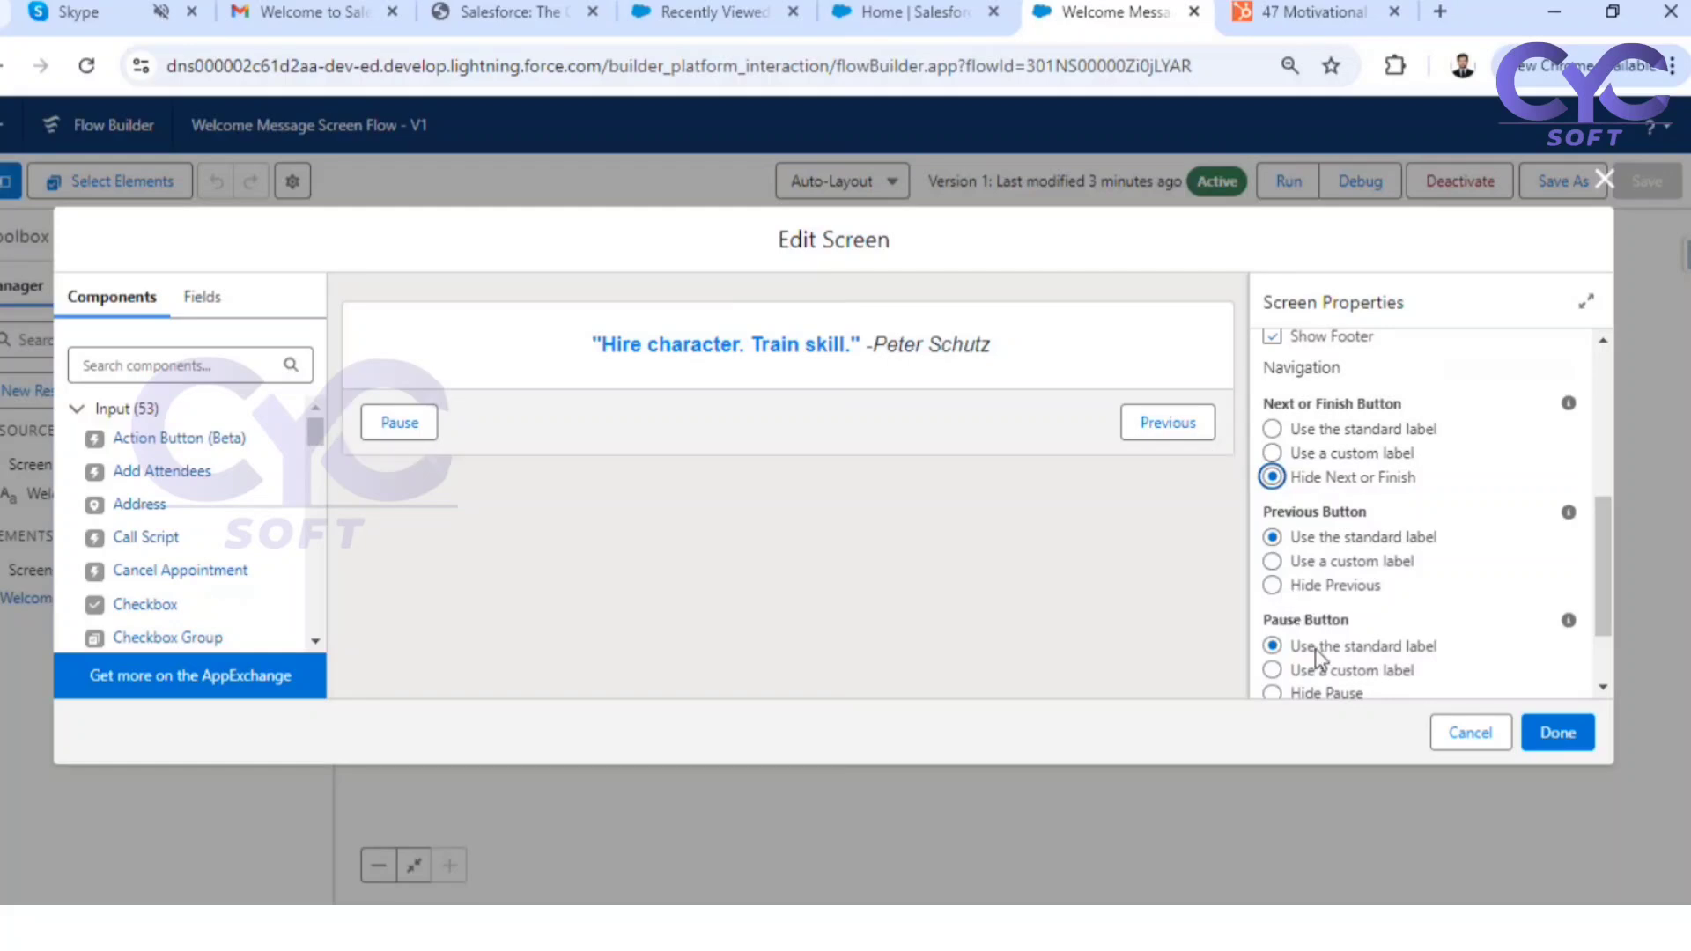
pyautogui.click(1272, 585)
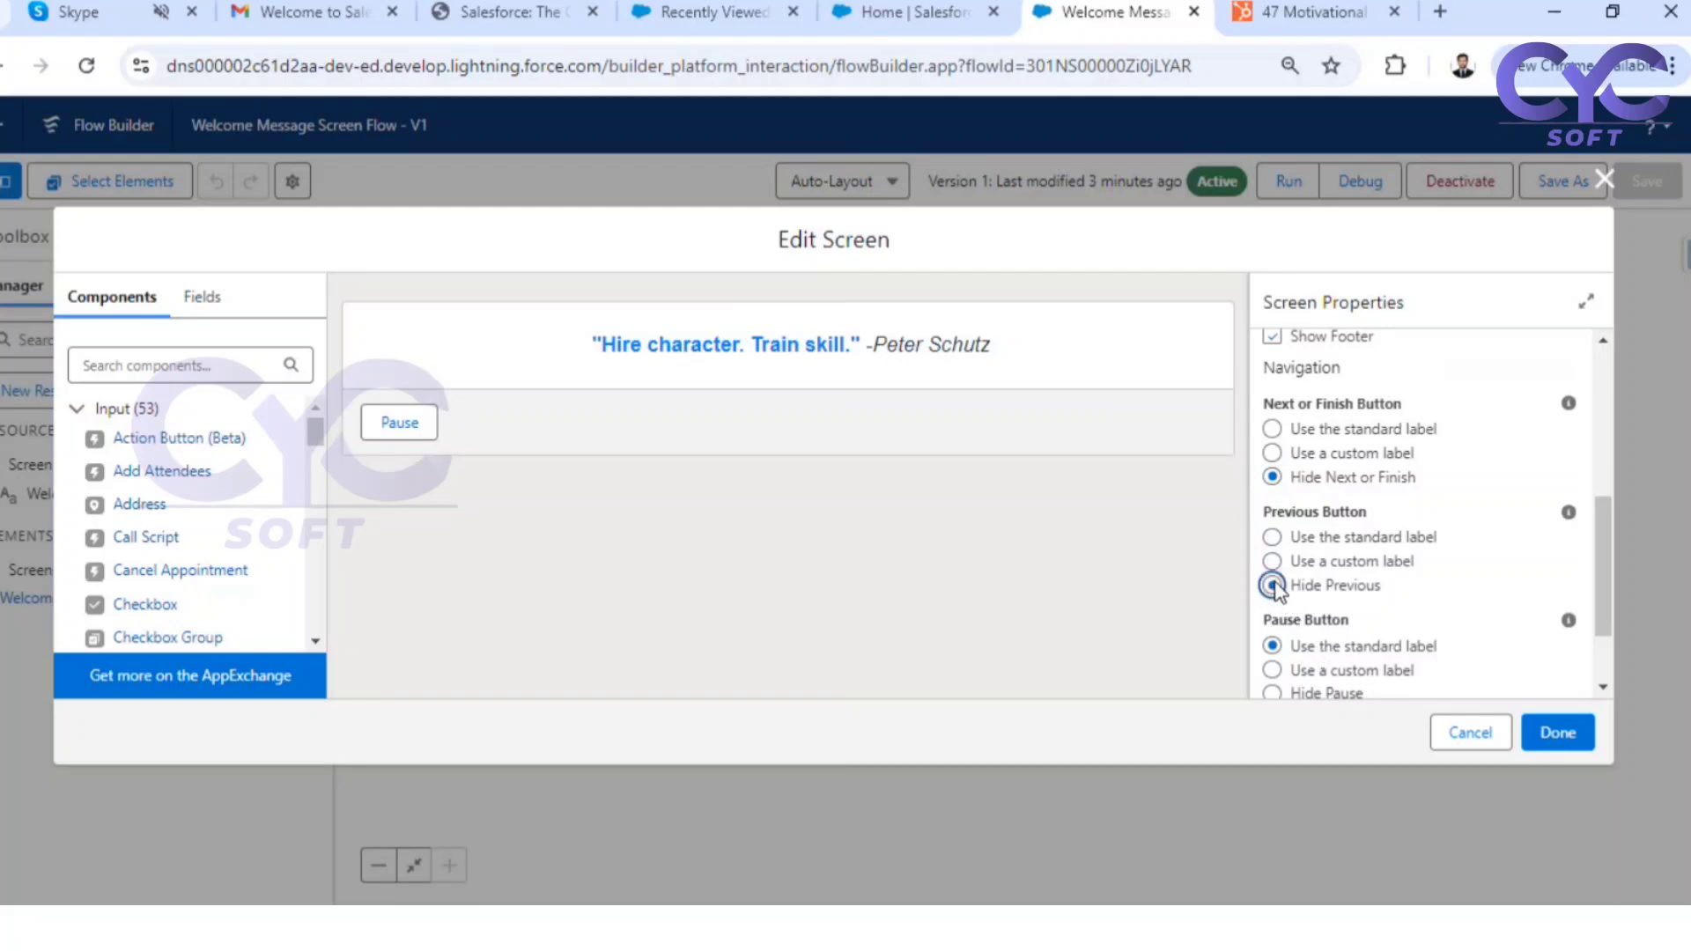
pyautogui.scroll(-1, 1268, 678)
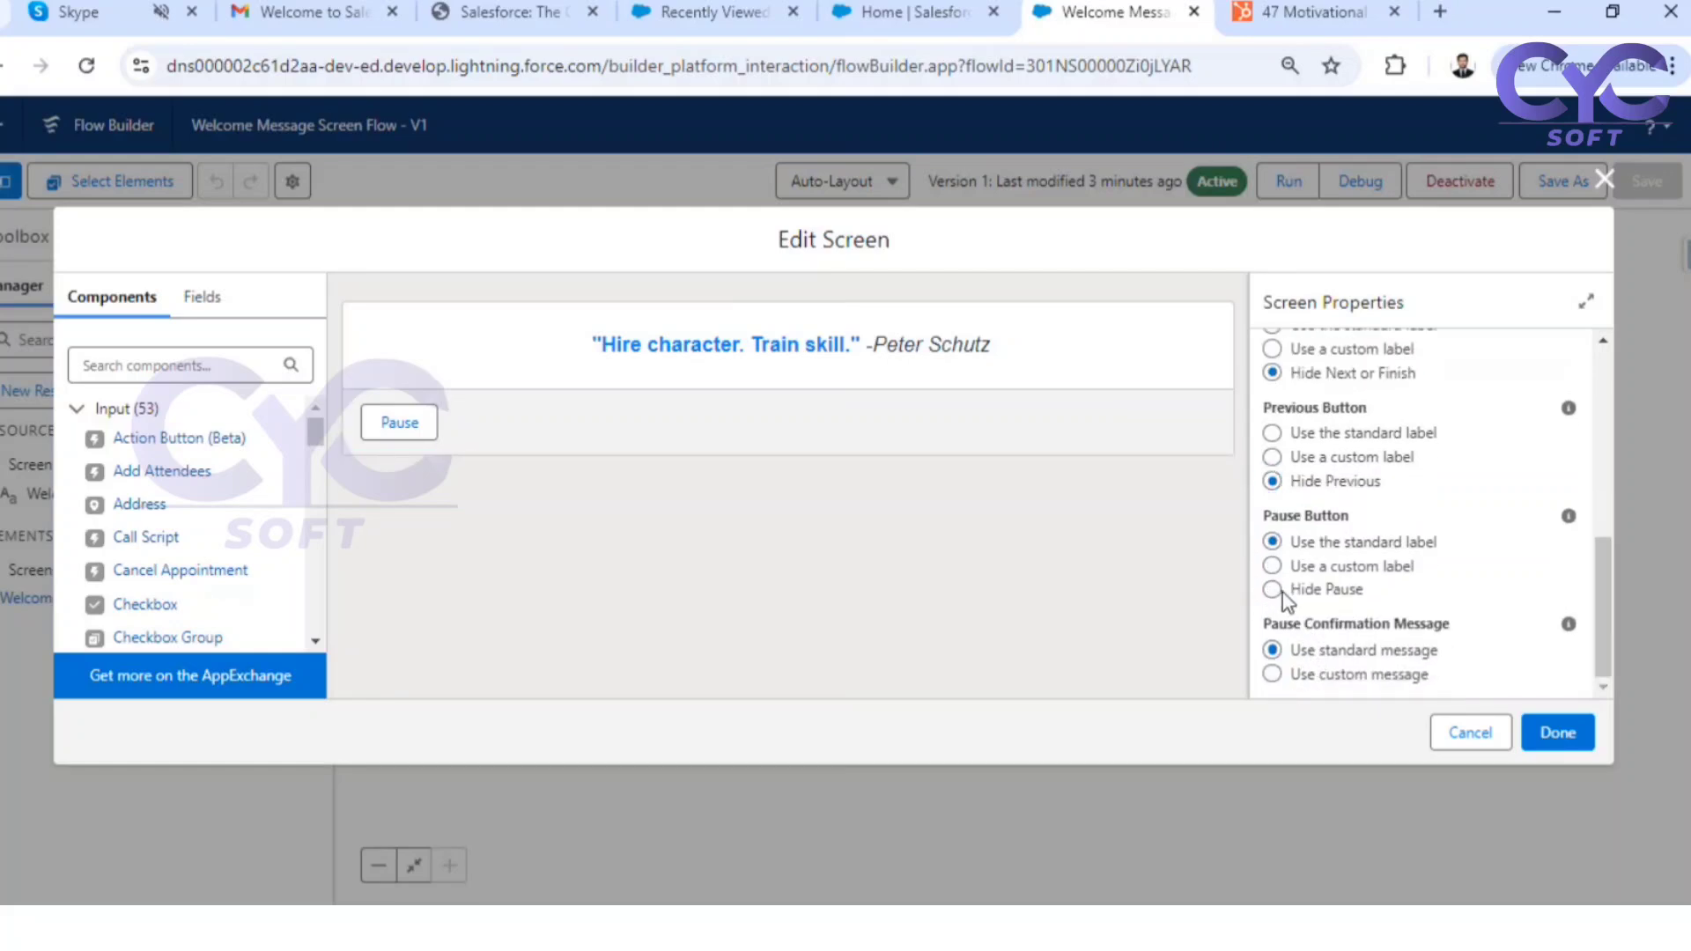
pyautogui.click(1272, 589)
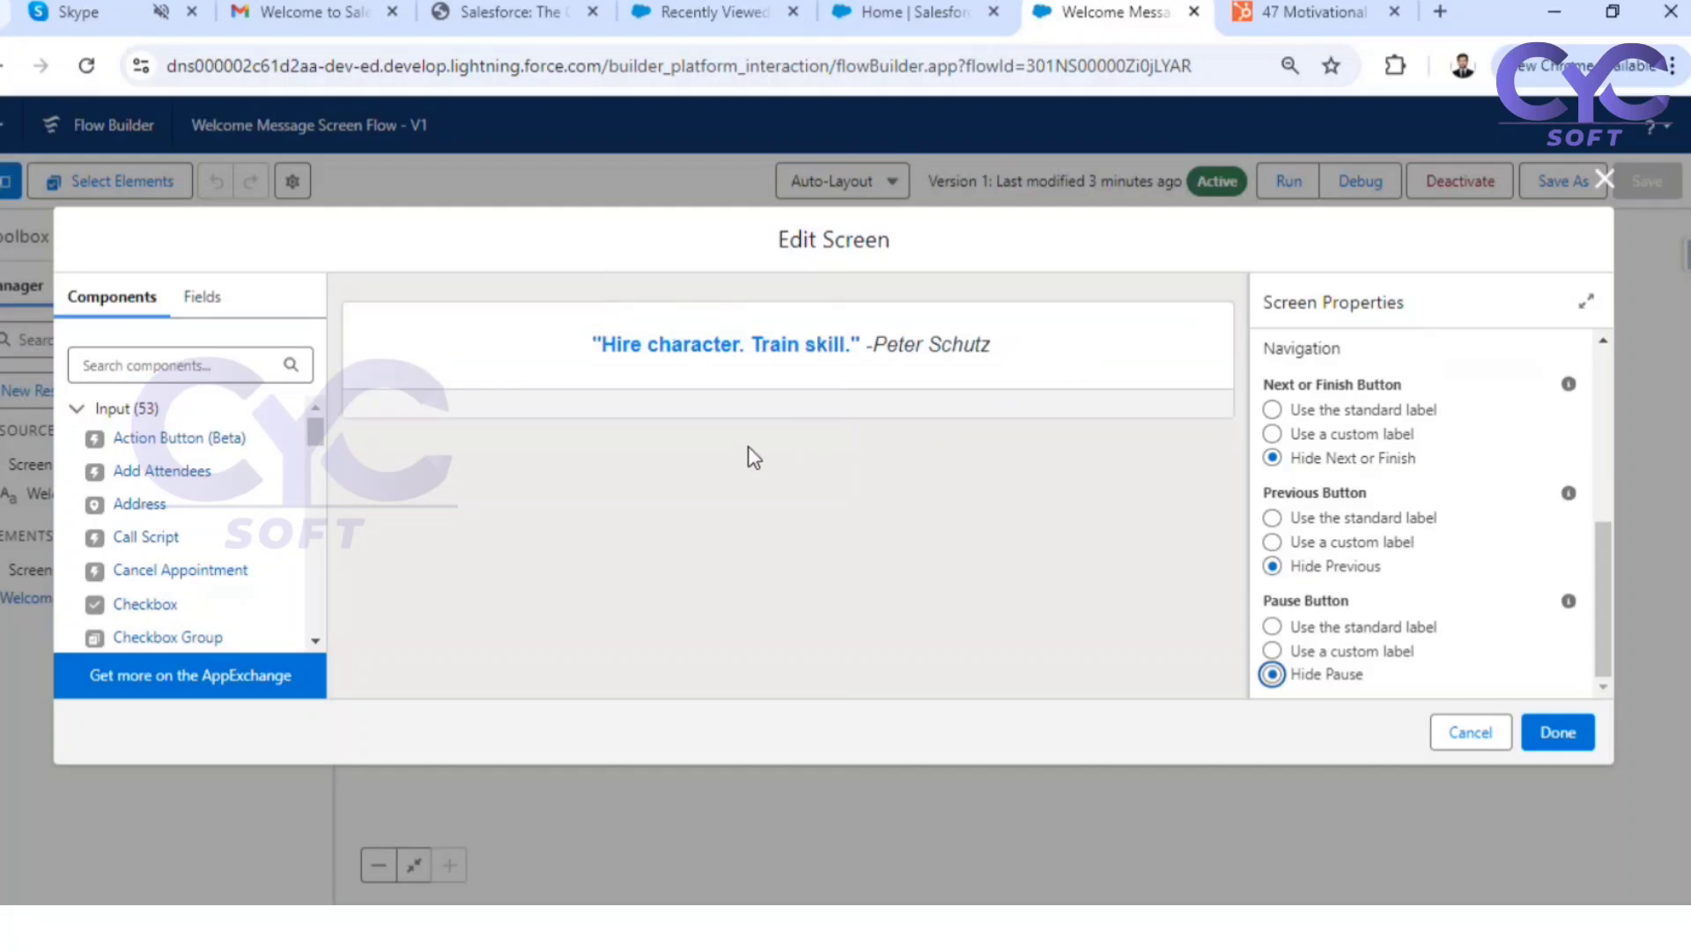
pyautogui.click(1564, 736)
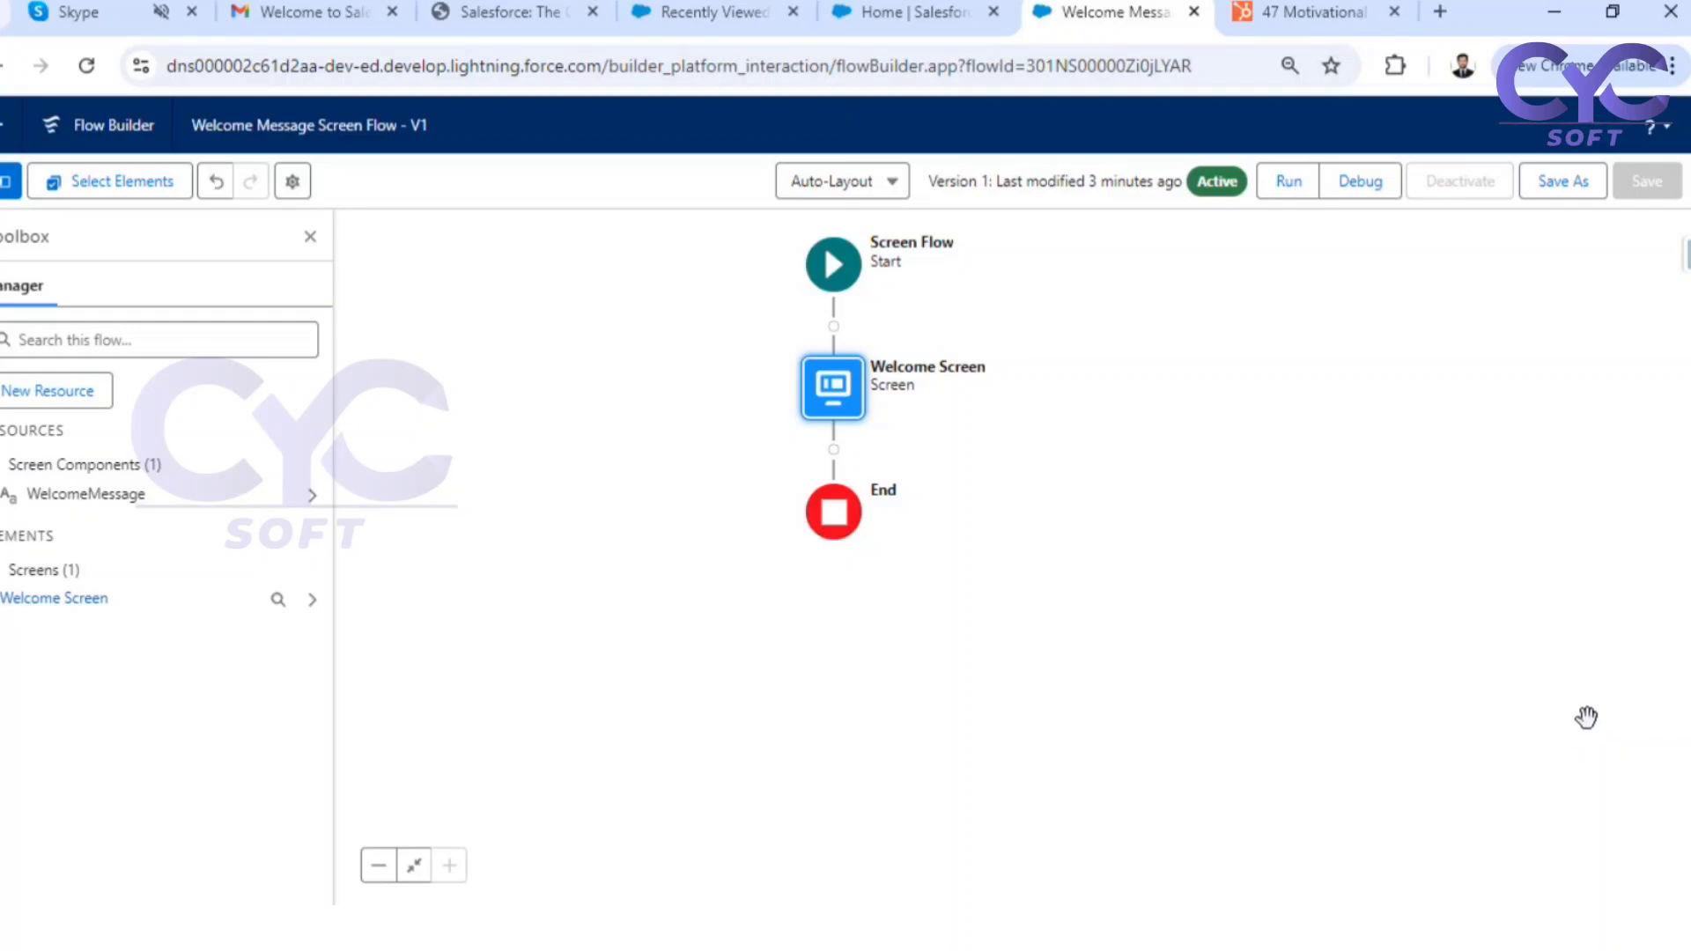
# Try to save the edited Welcome Message Screen Flow as a new version
pyautogui.click(1562, 185)
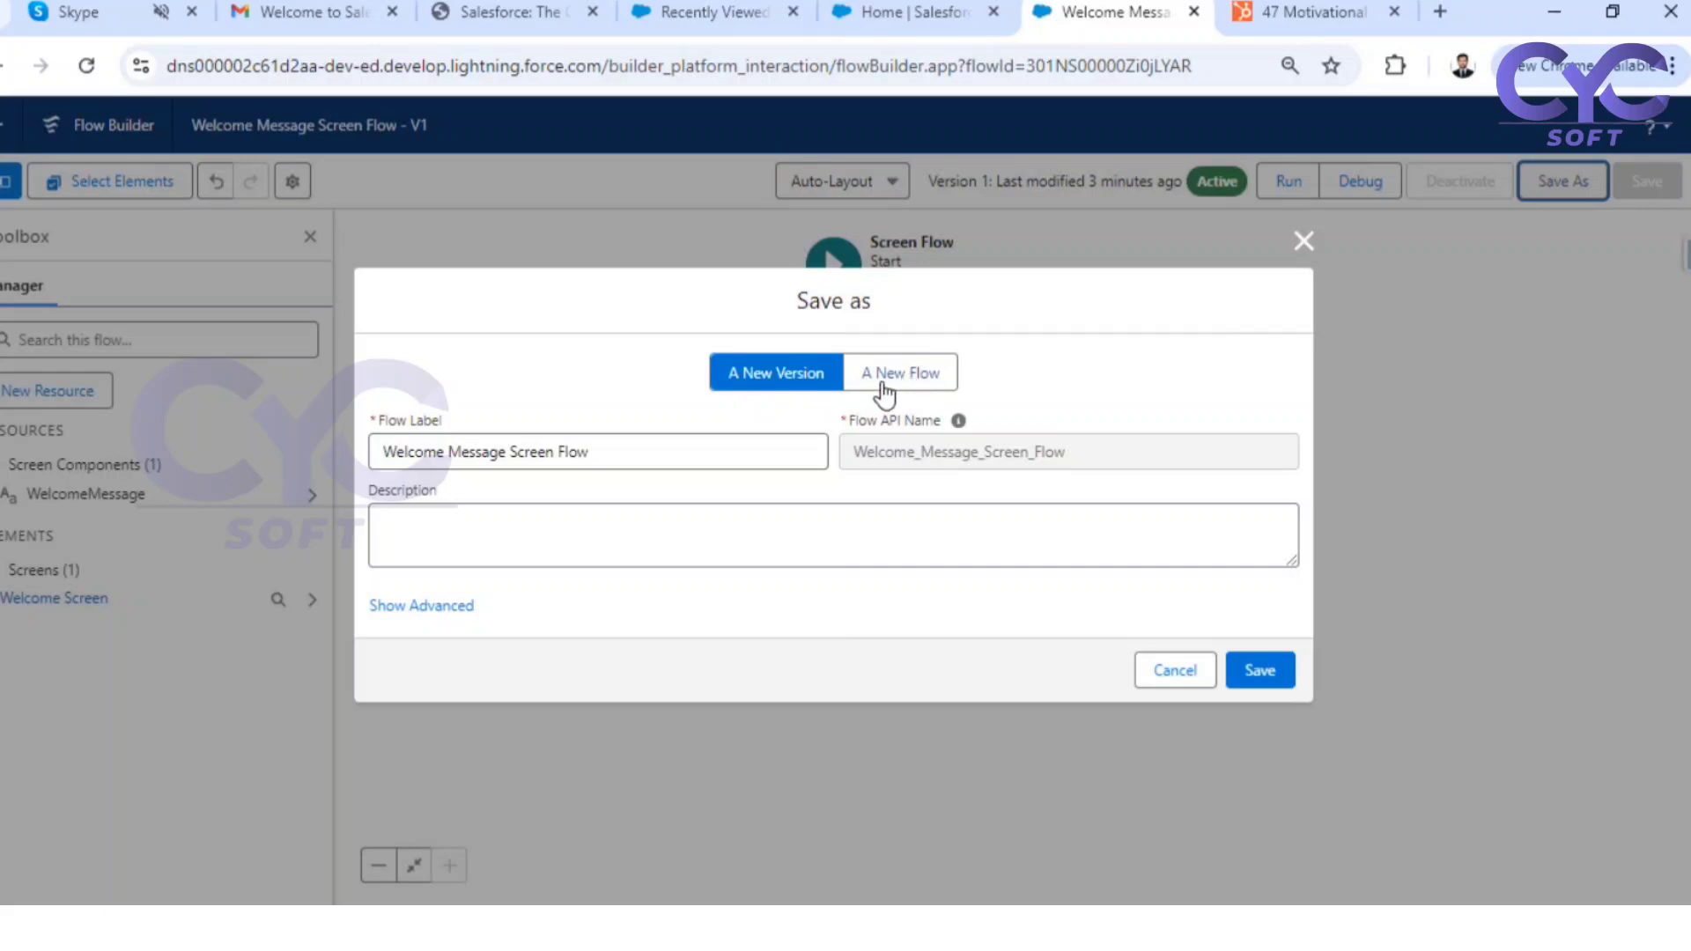
pyautogui.click(1258, 674)
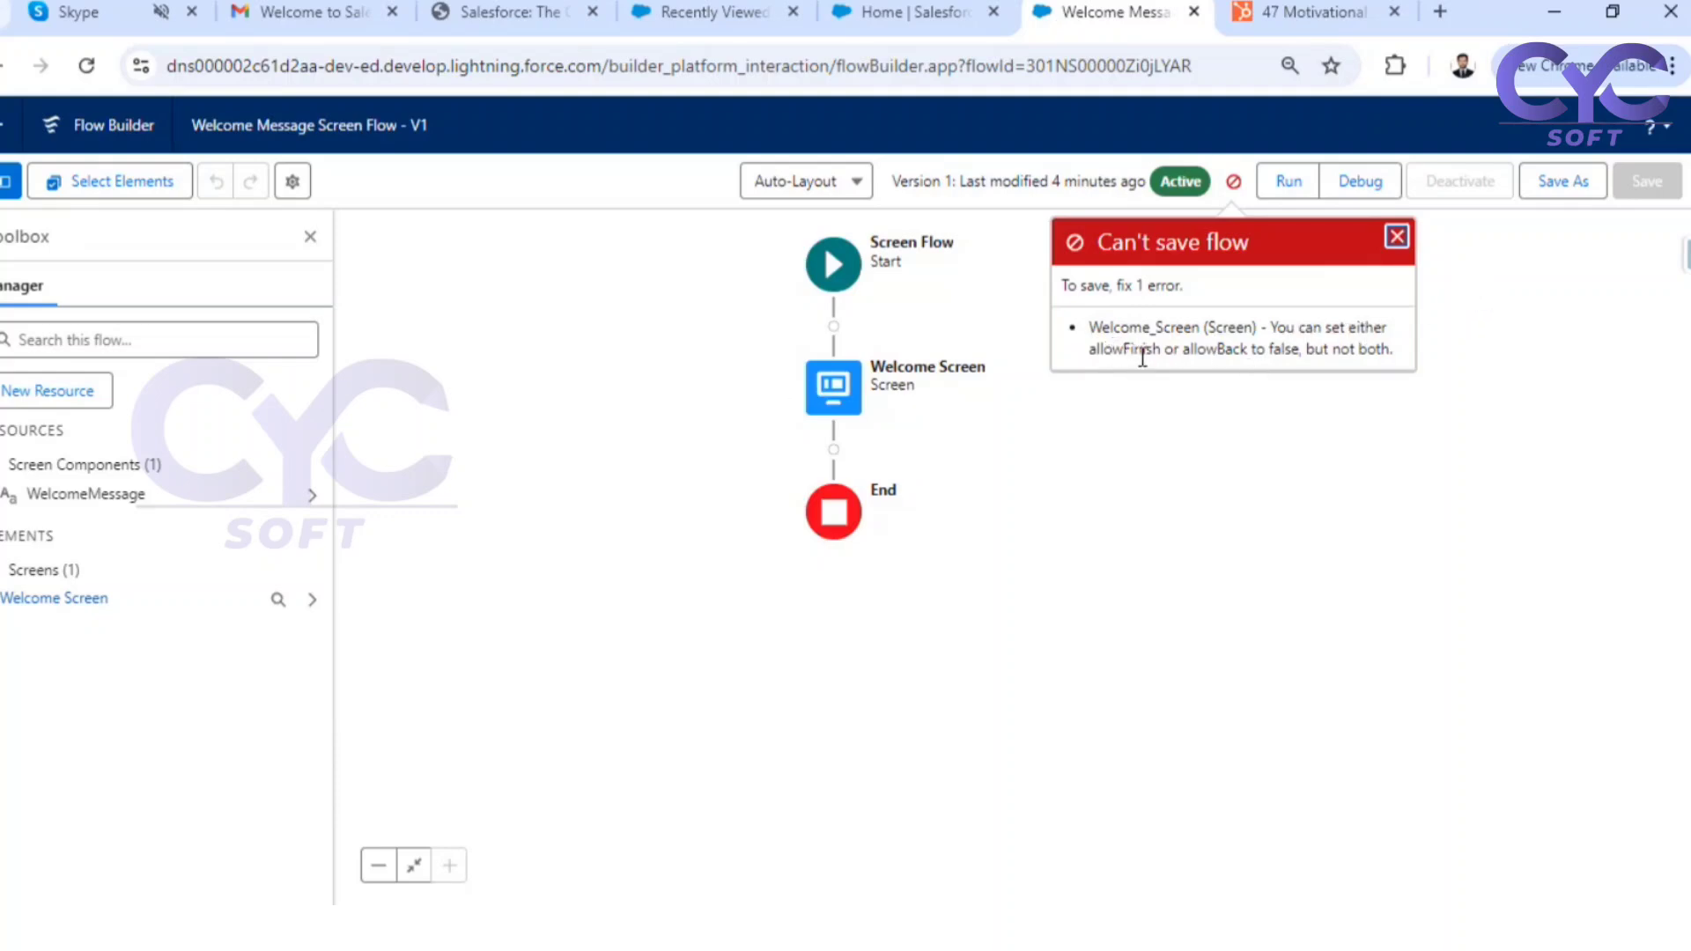
pyautogui.click(1396, 236)
# Give the Welcome Screen footer's Next or Finish button the custom label "Finish" and apply the screen changes
pyautogui.doubleClick(848, 383)
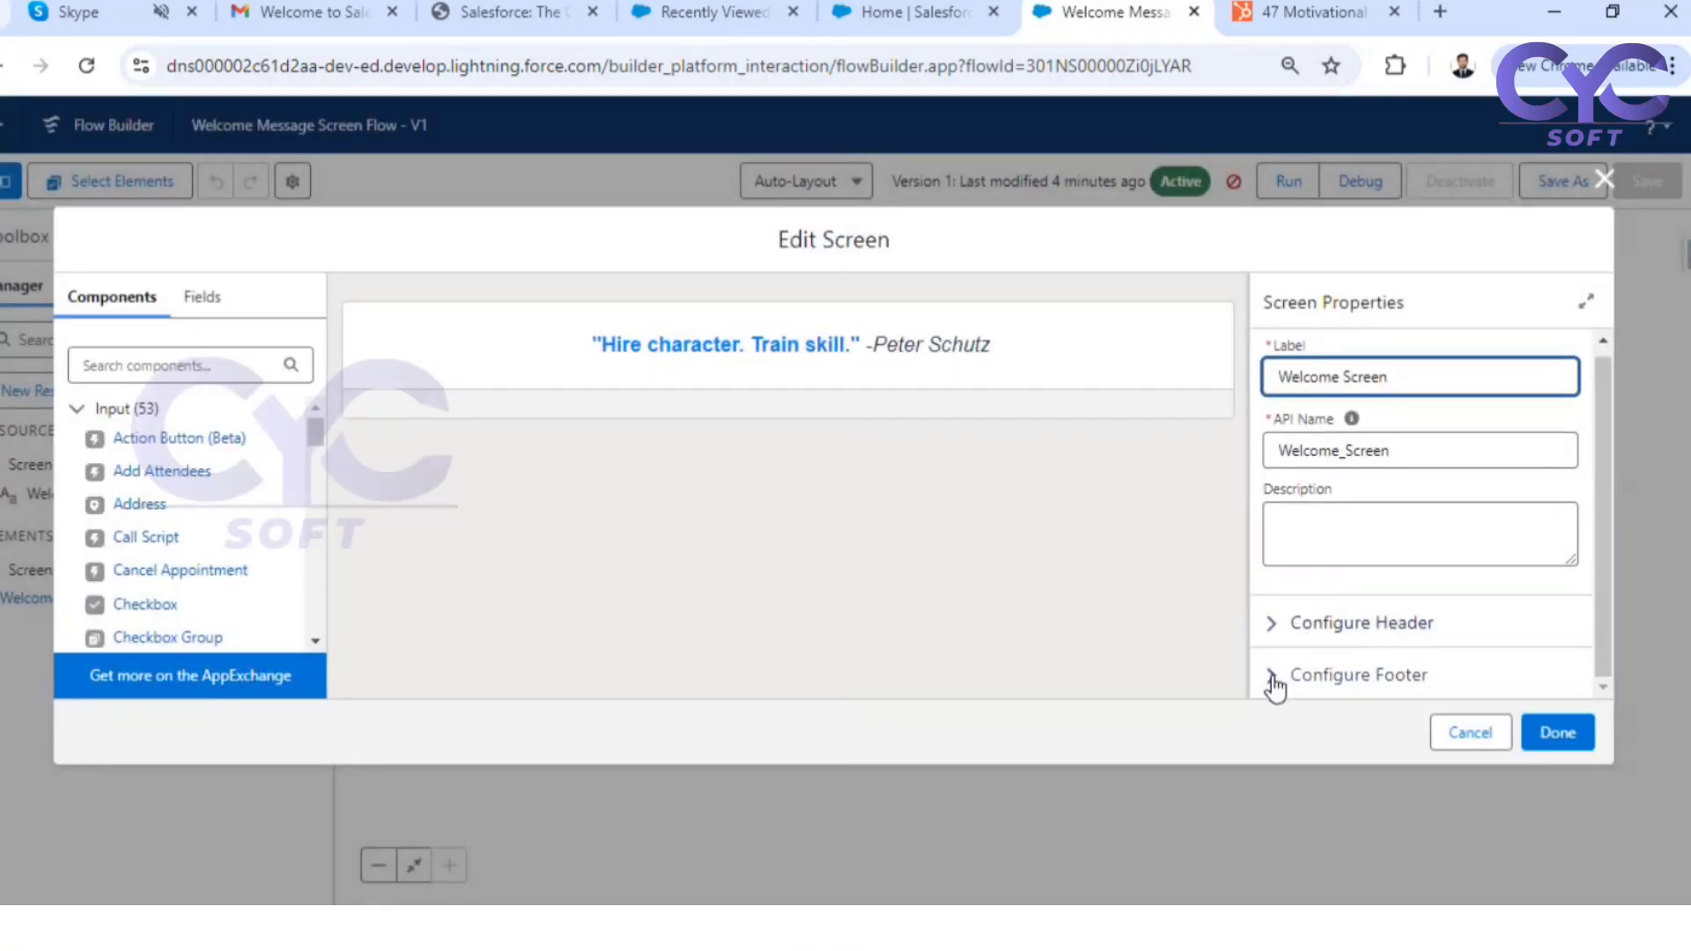
pyautogui.click(1276, 680)
pyautogui.scroll(-3, 1409, 564)
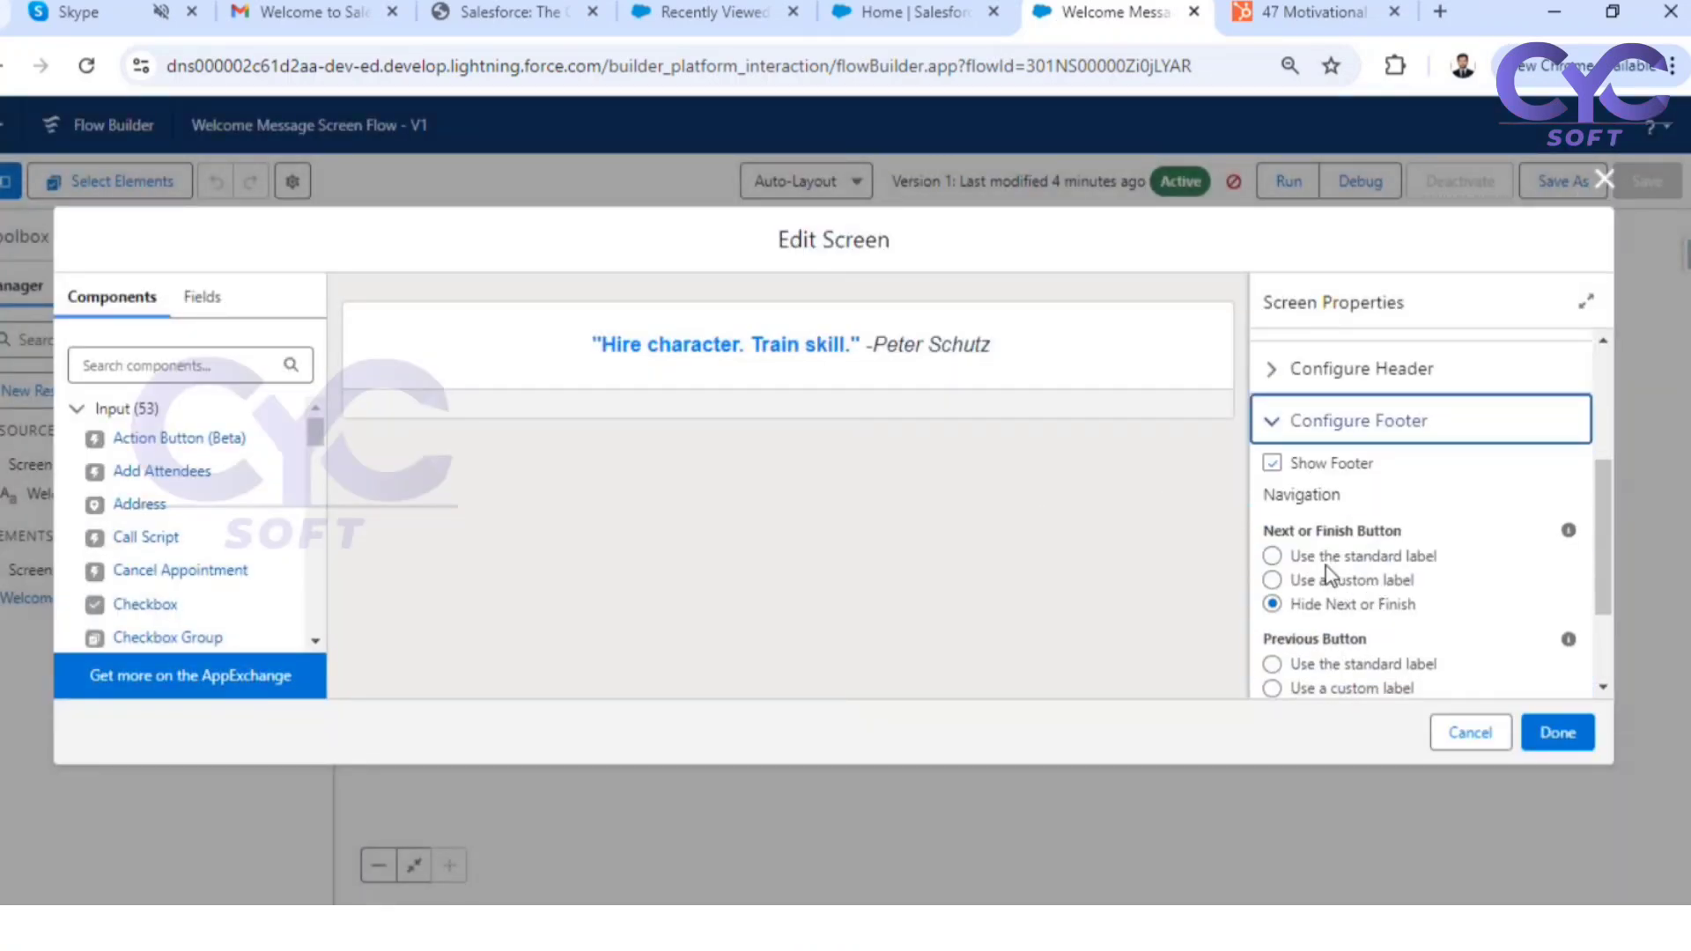
pyautogui.scroll(-2, 1435, 592)
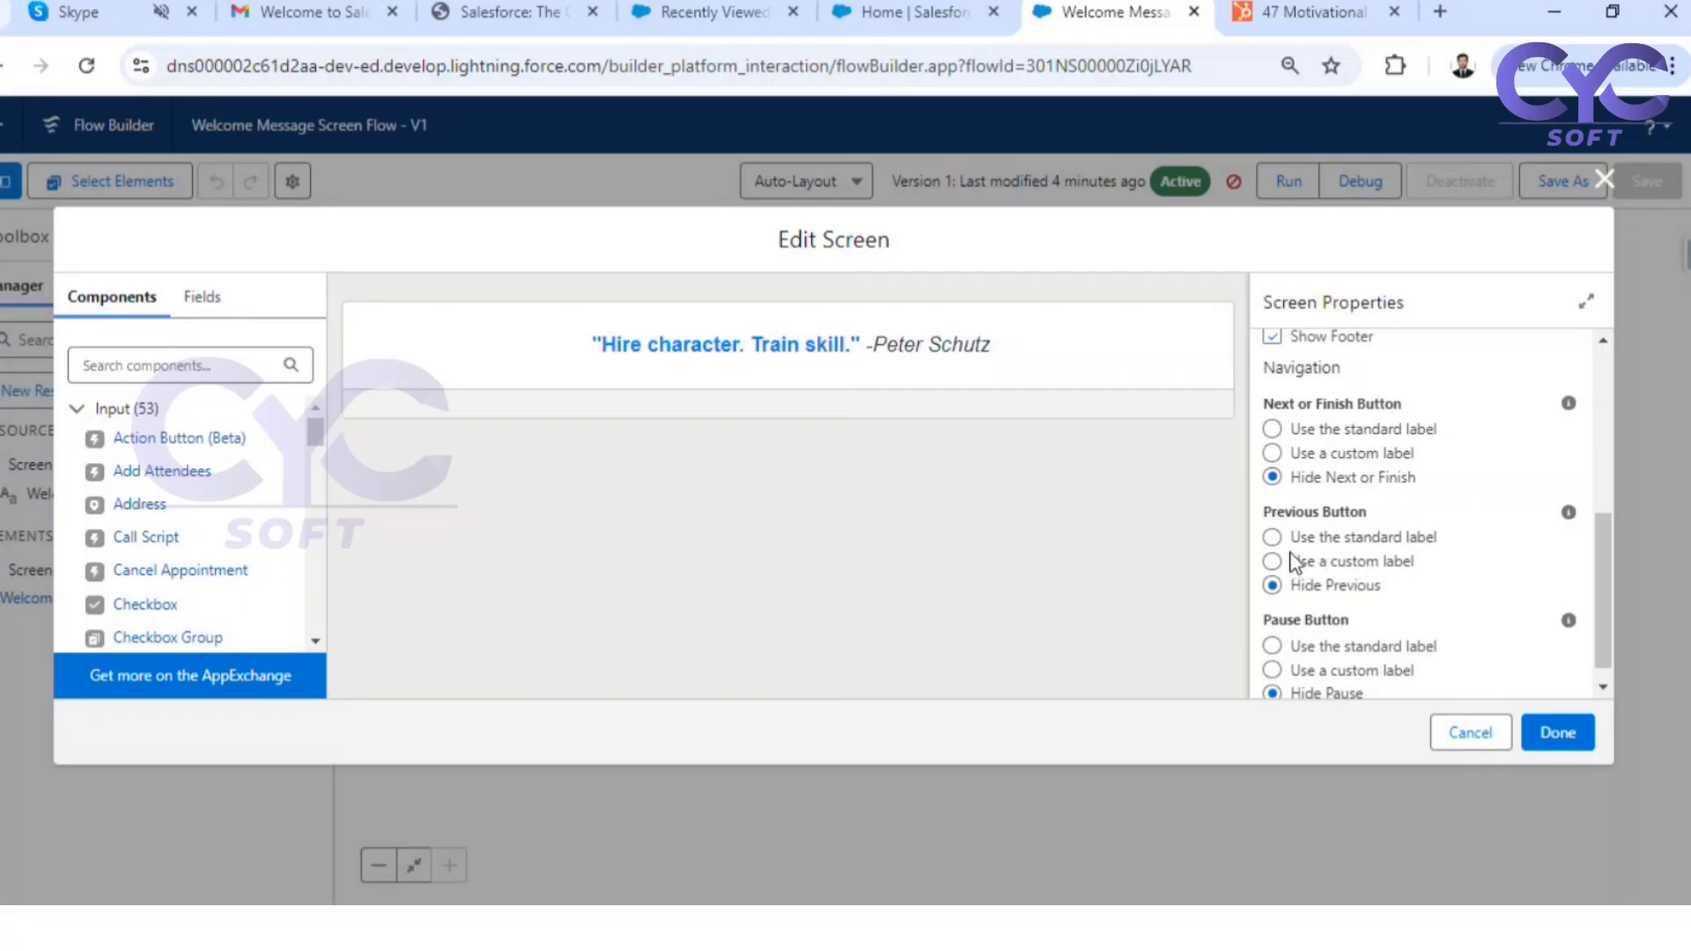
pyautogui.click(1274, 457)
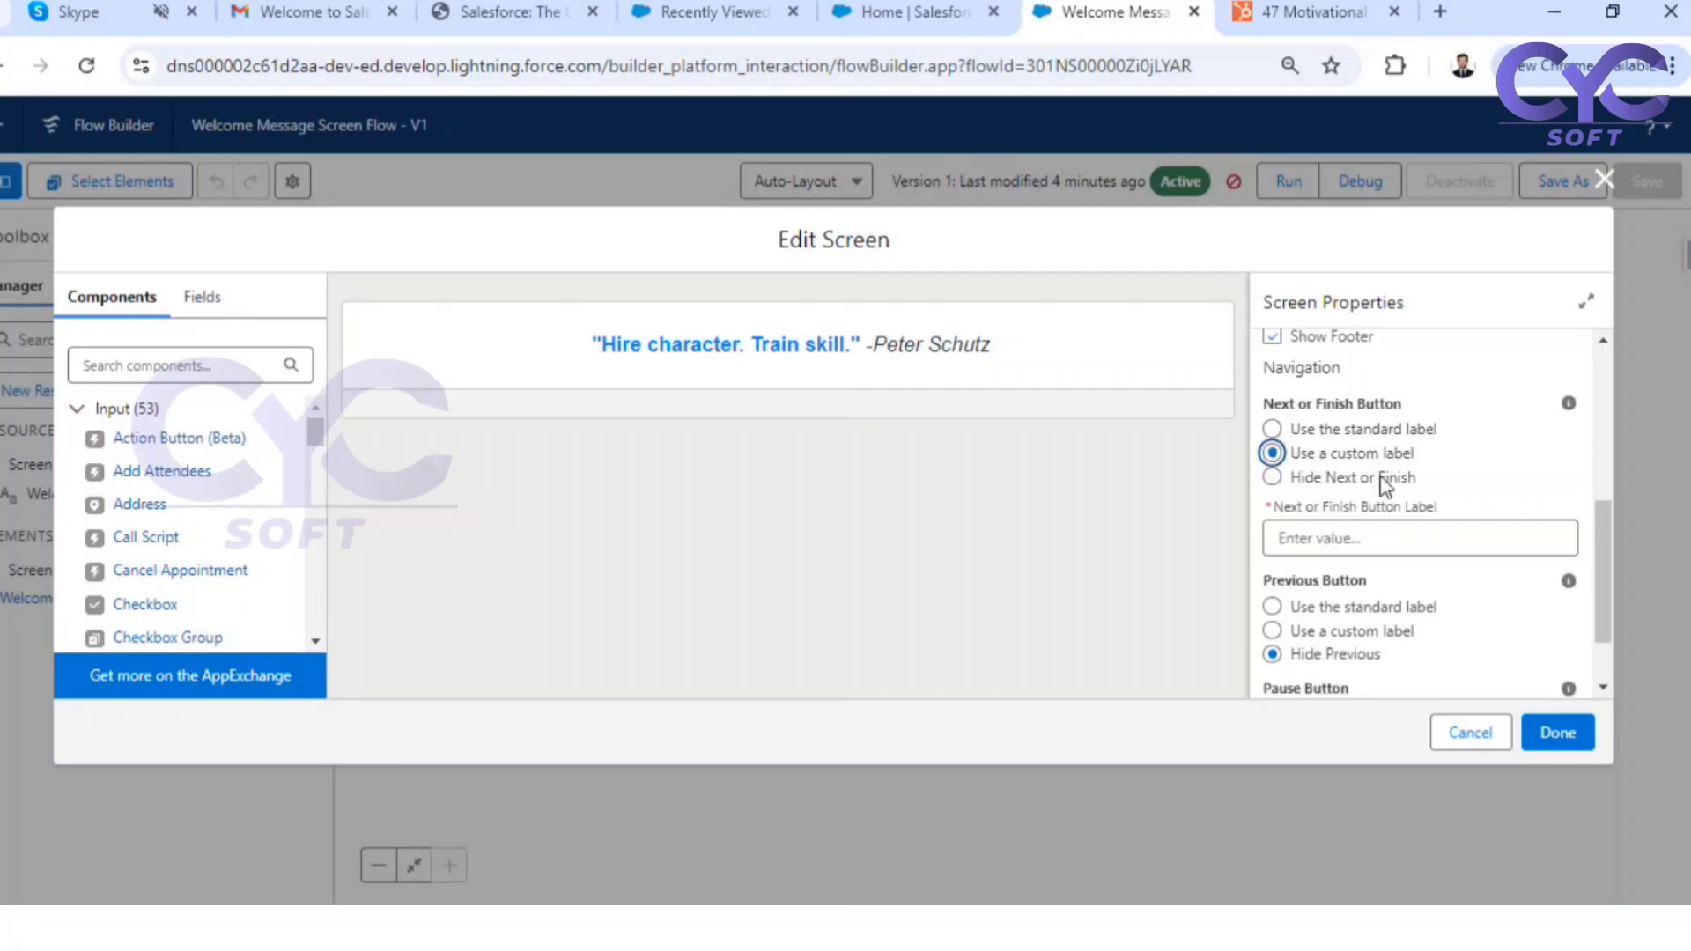
pyautogui.click(1315, 540)
pyautogui.write('Finish')
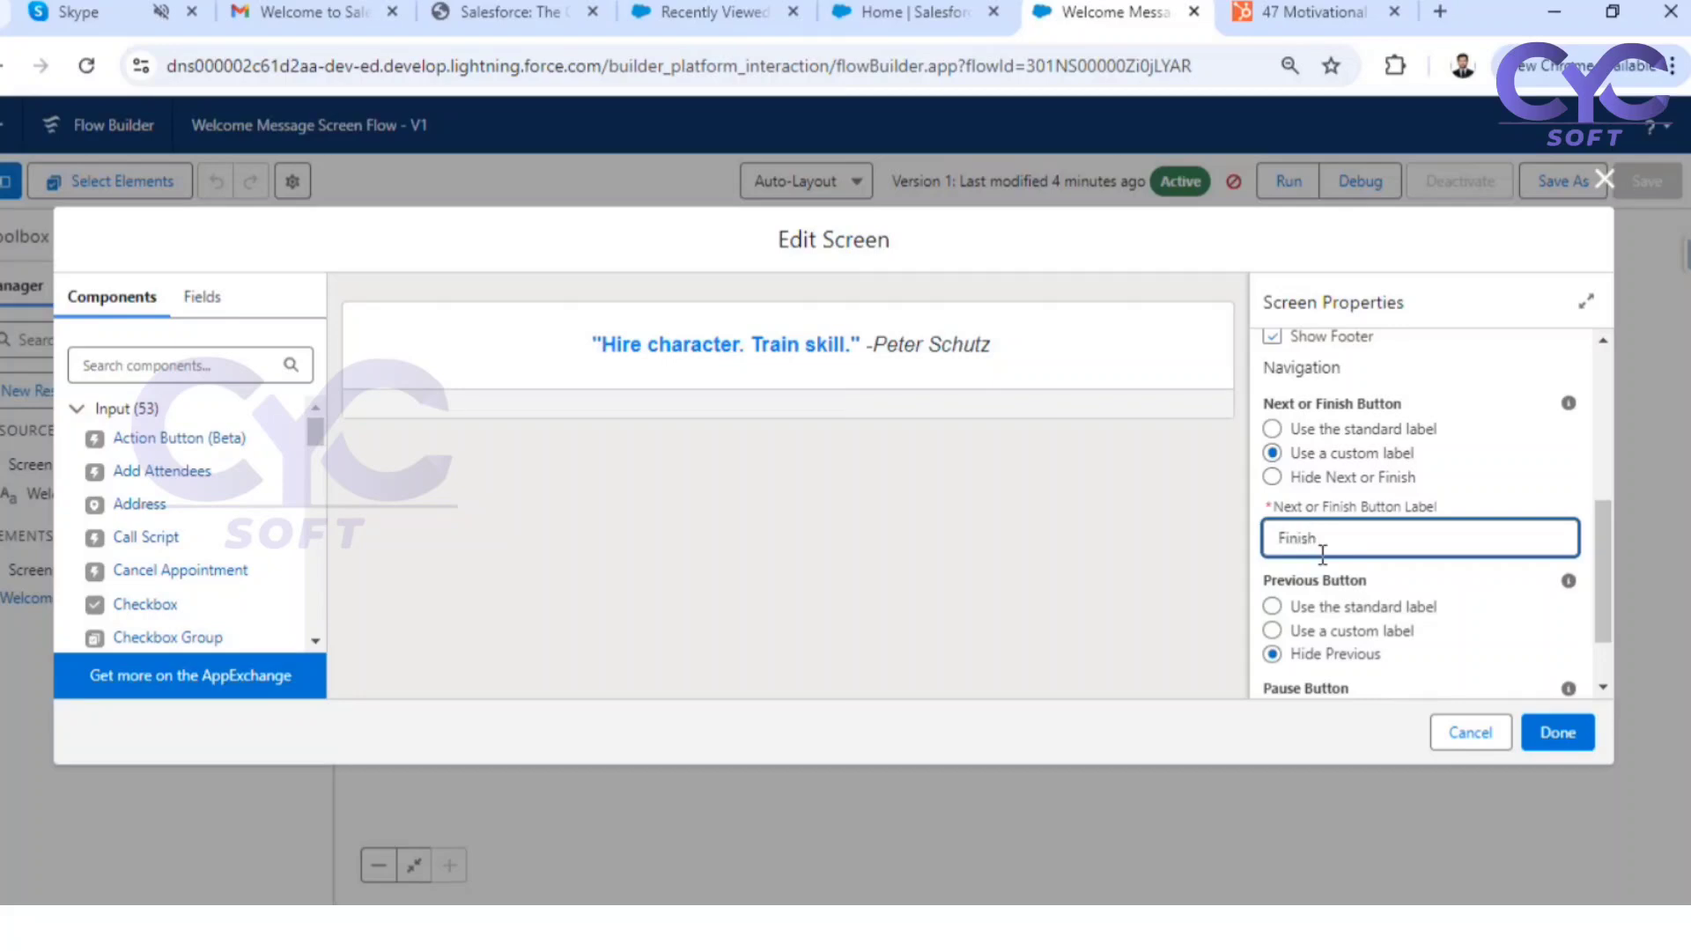
pyautogui.click(1557, 733)
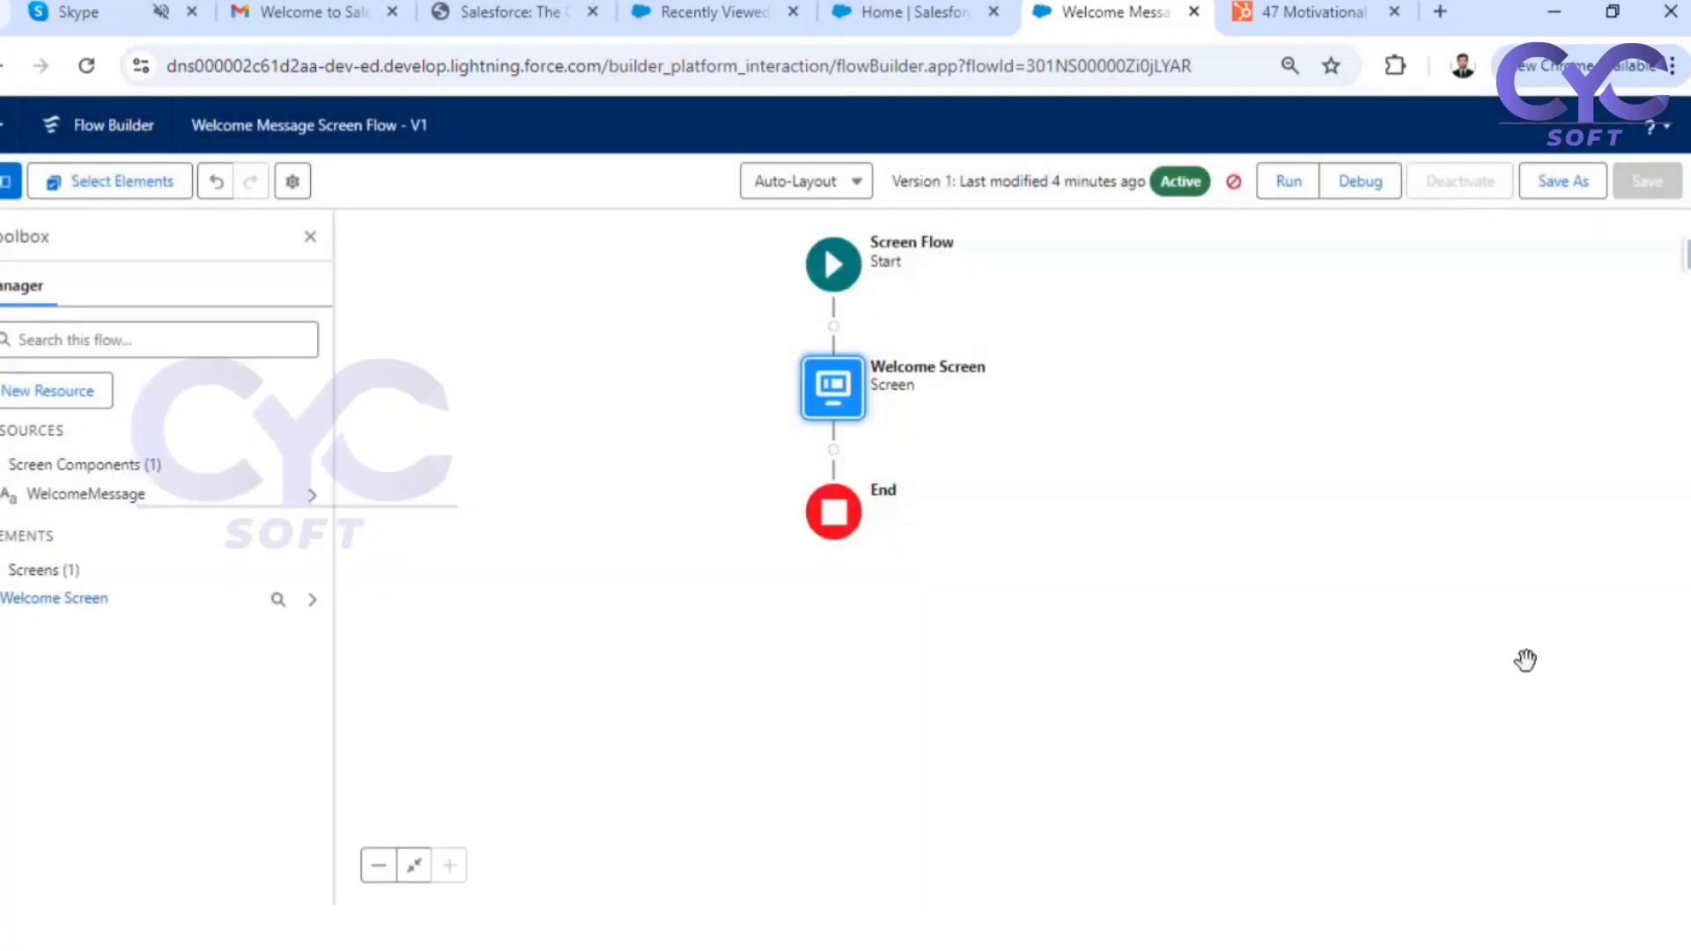
# Save the flow as a new version, run it in debug mode to check the screen, and close the debug page
pyautogui.click(1576, 180)
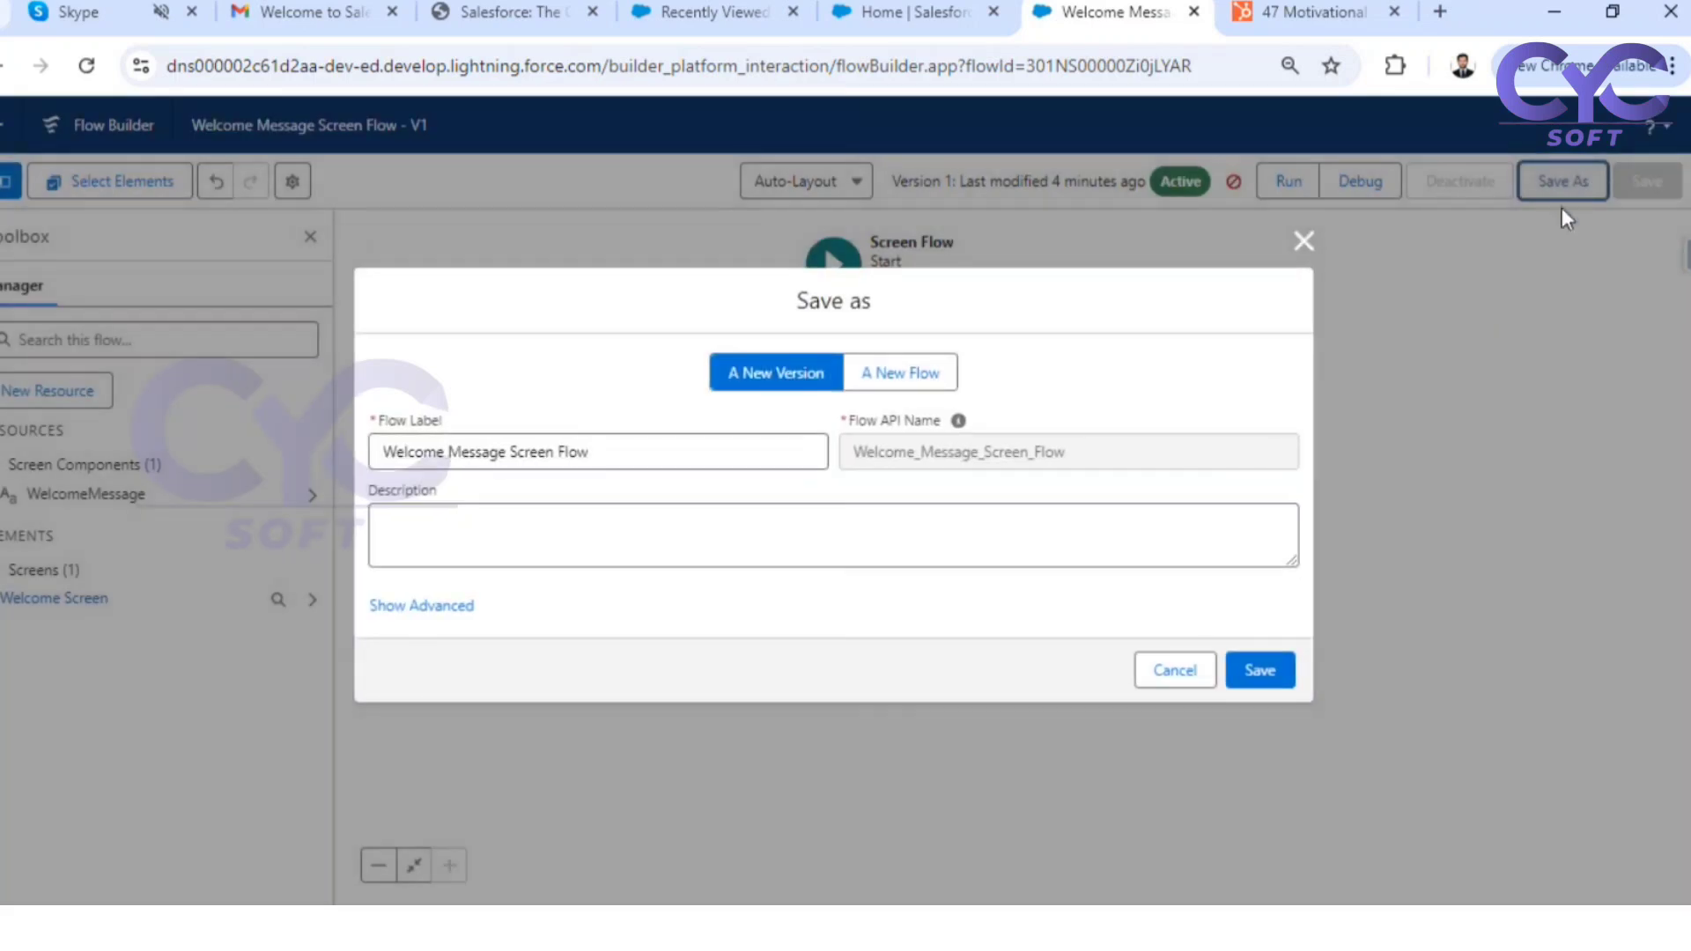
pyautogui.click(1260, 676)
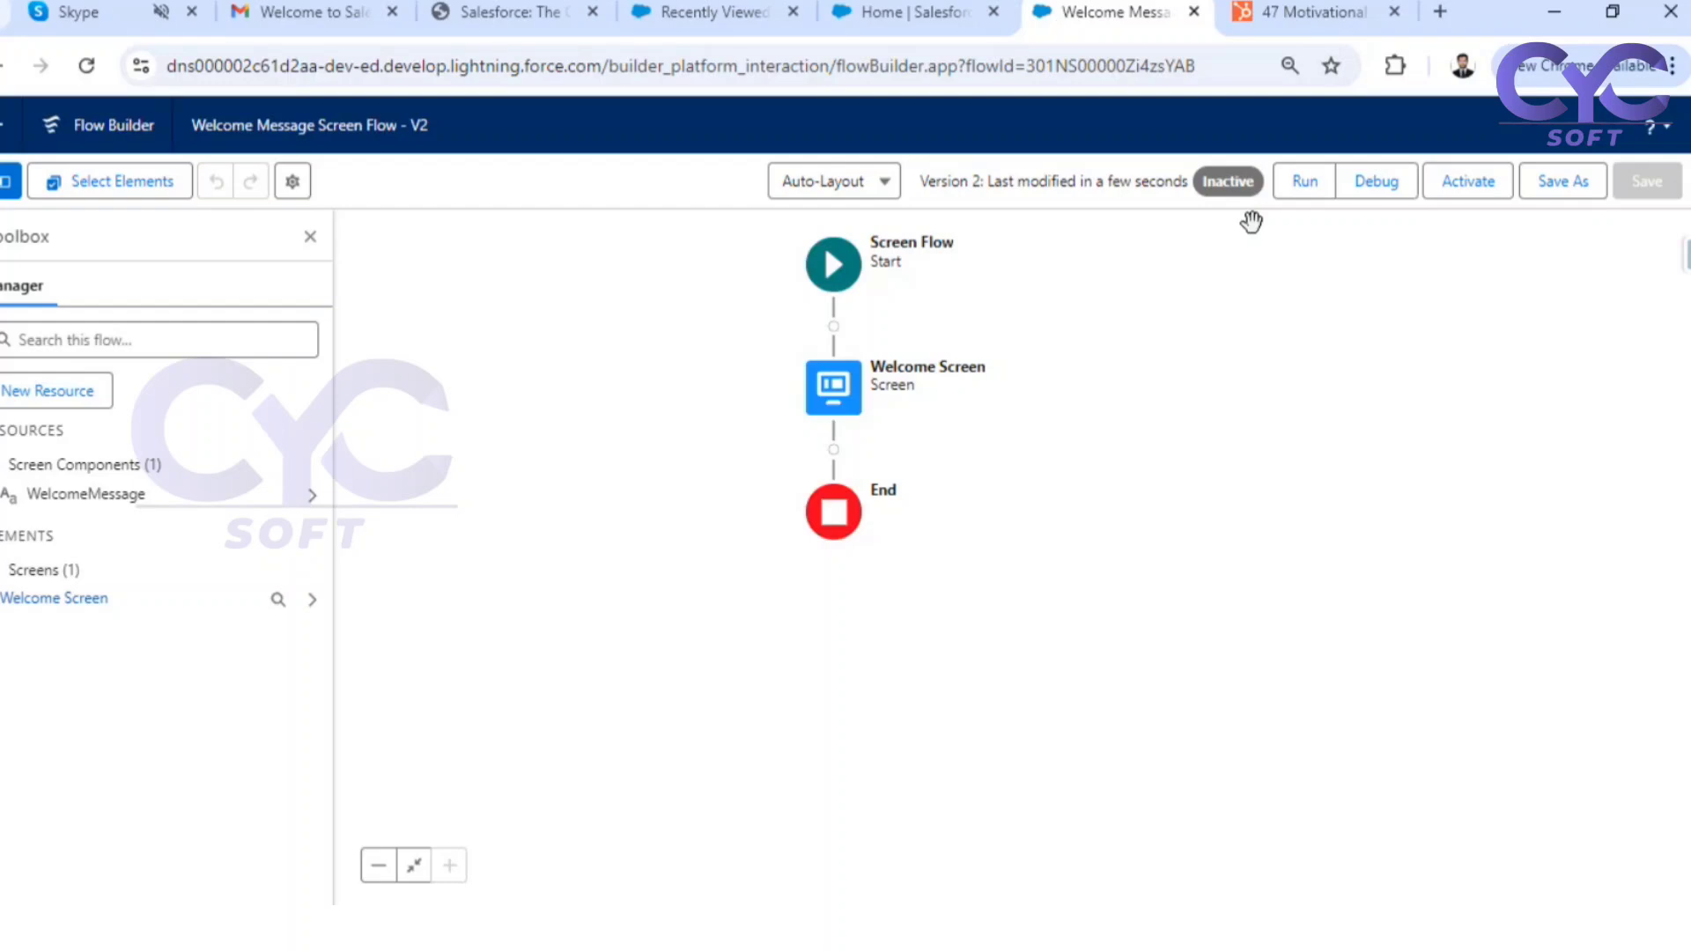
pyautogui.click(1390, 180)
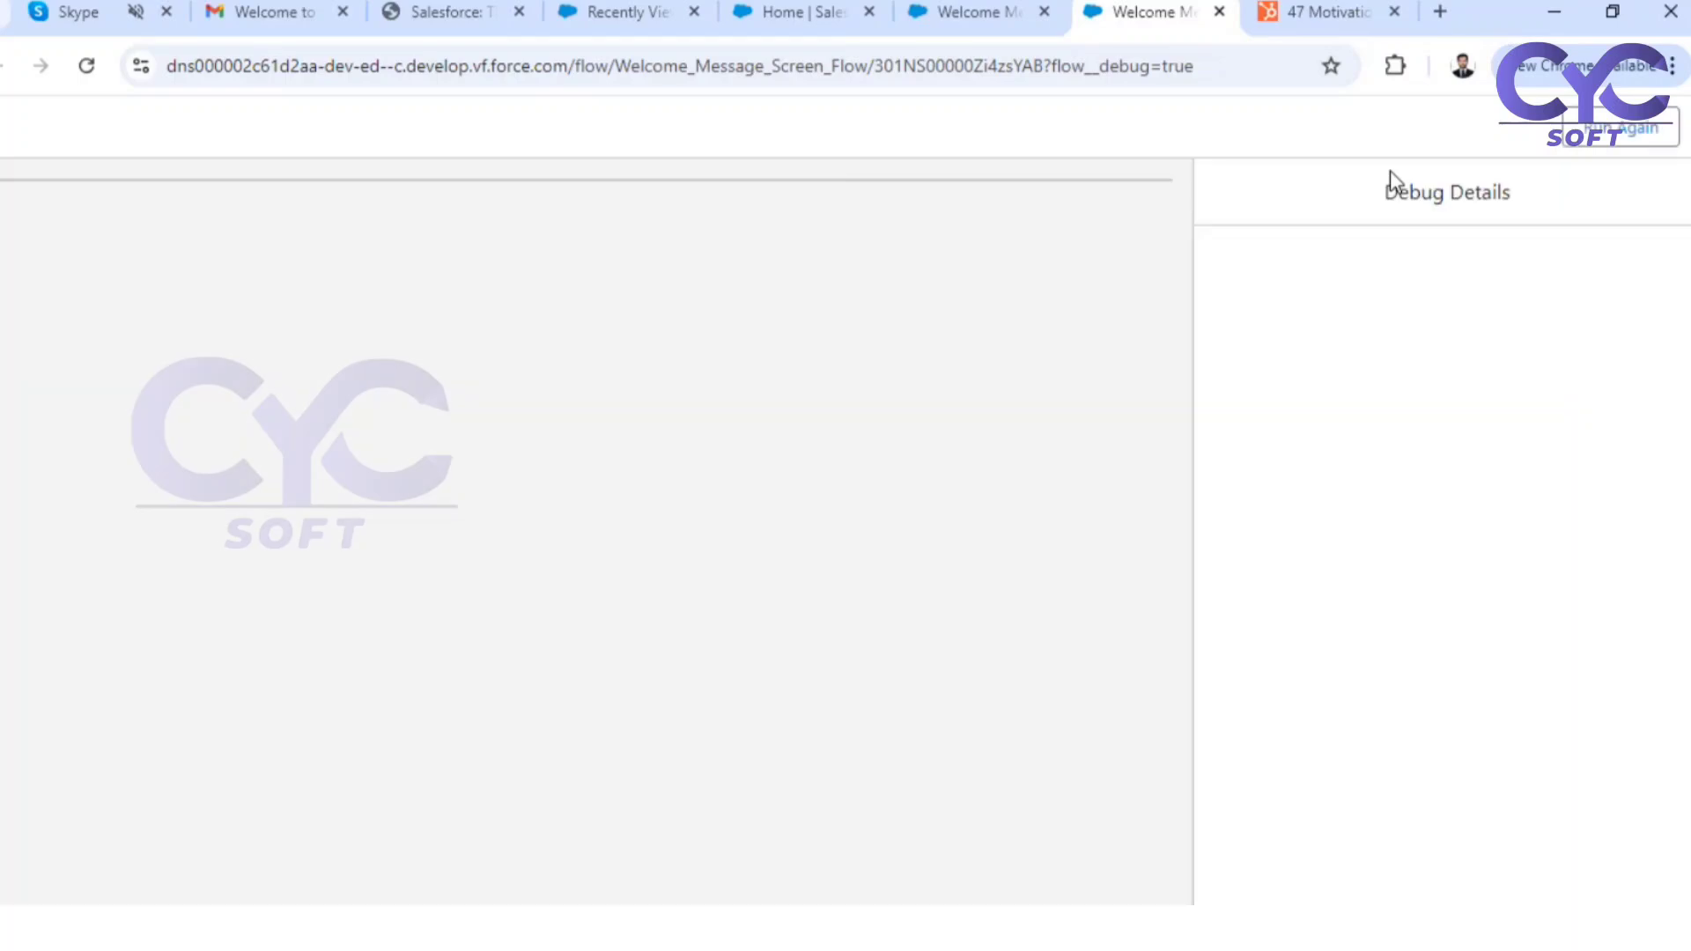
pyautogui.click(1184, 676)
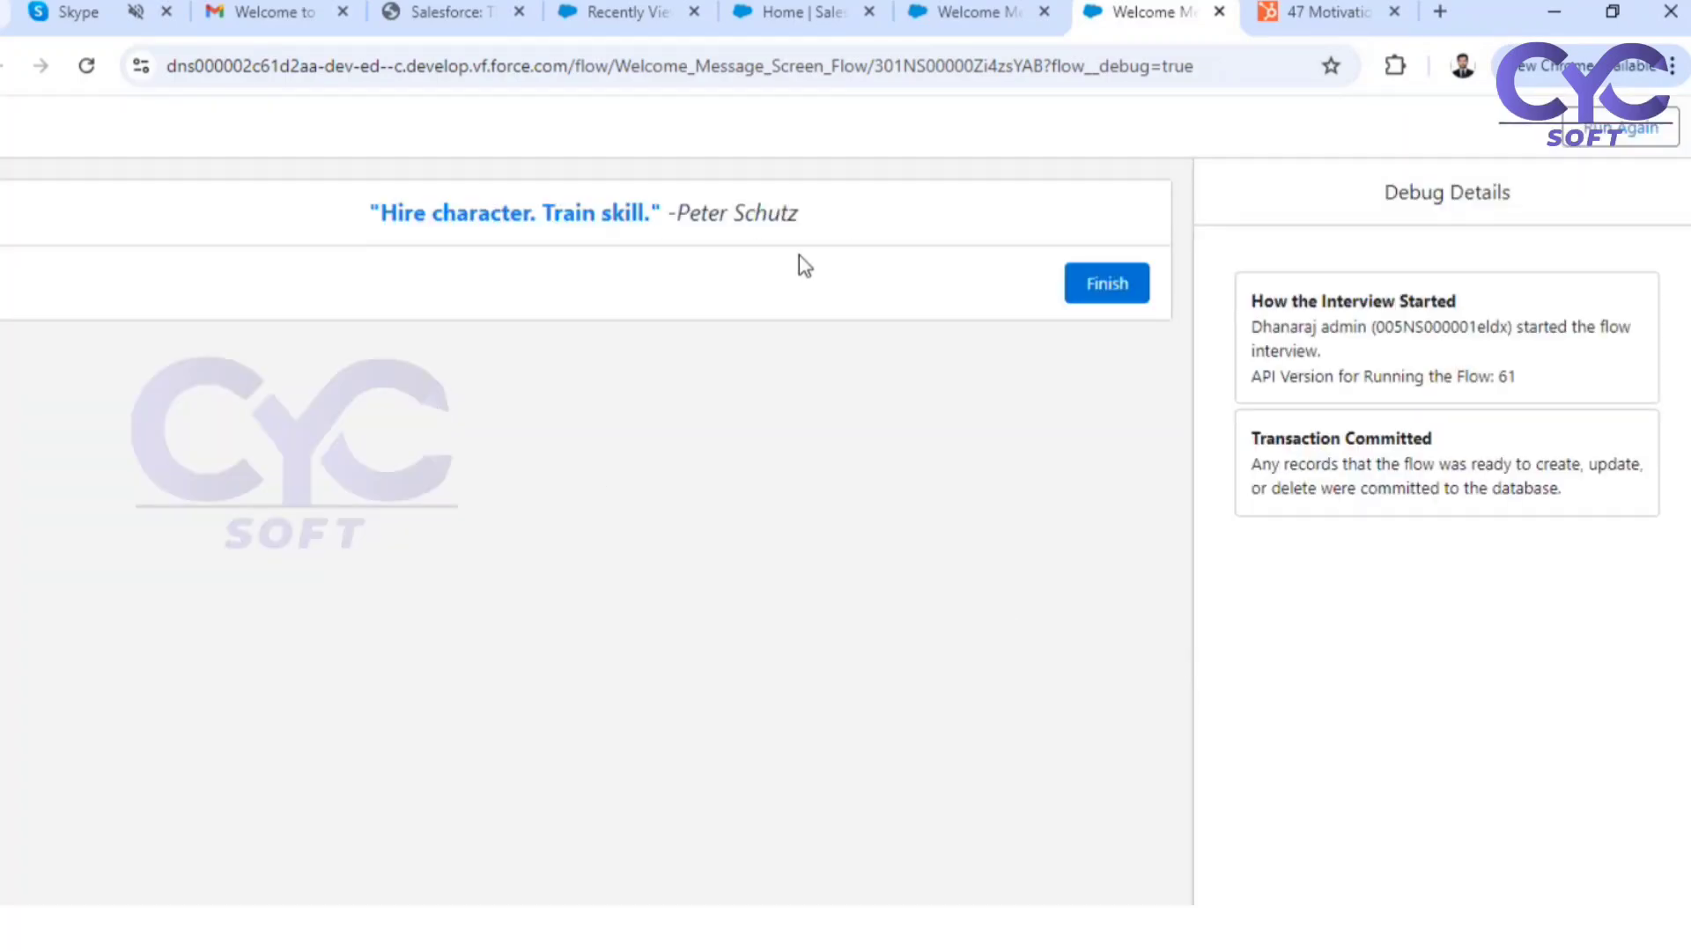
pyautogui.click(1219, 11)
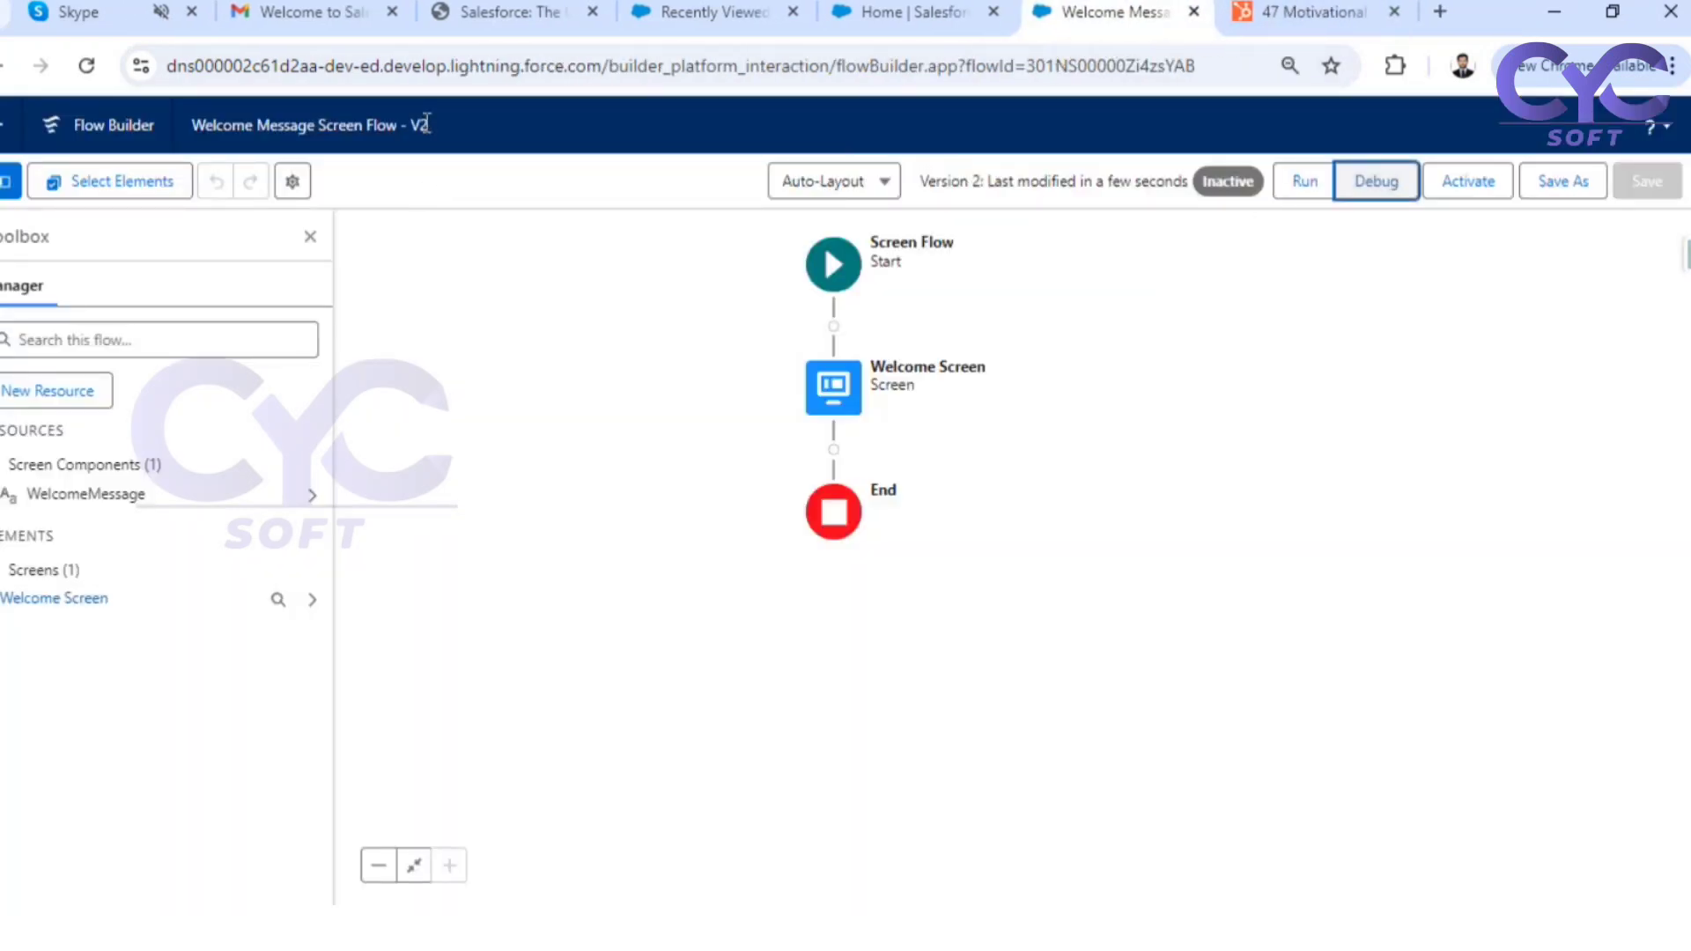
# Activate version 2 of the flow and reload the Hospital Management home page to load the updated quote
pyautogui.moveTo(431, 128); pyautogui.dragTo(412, 126)
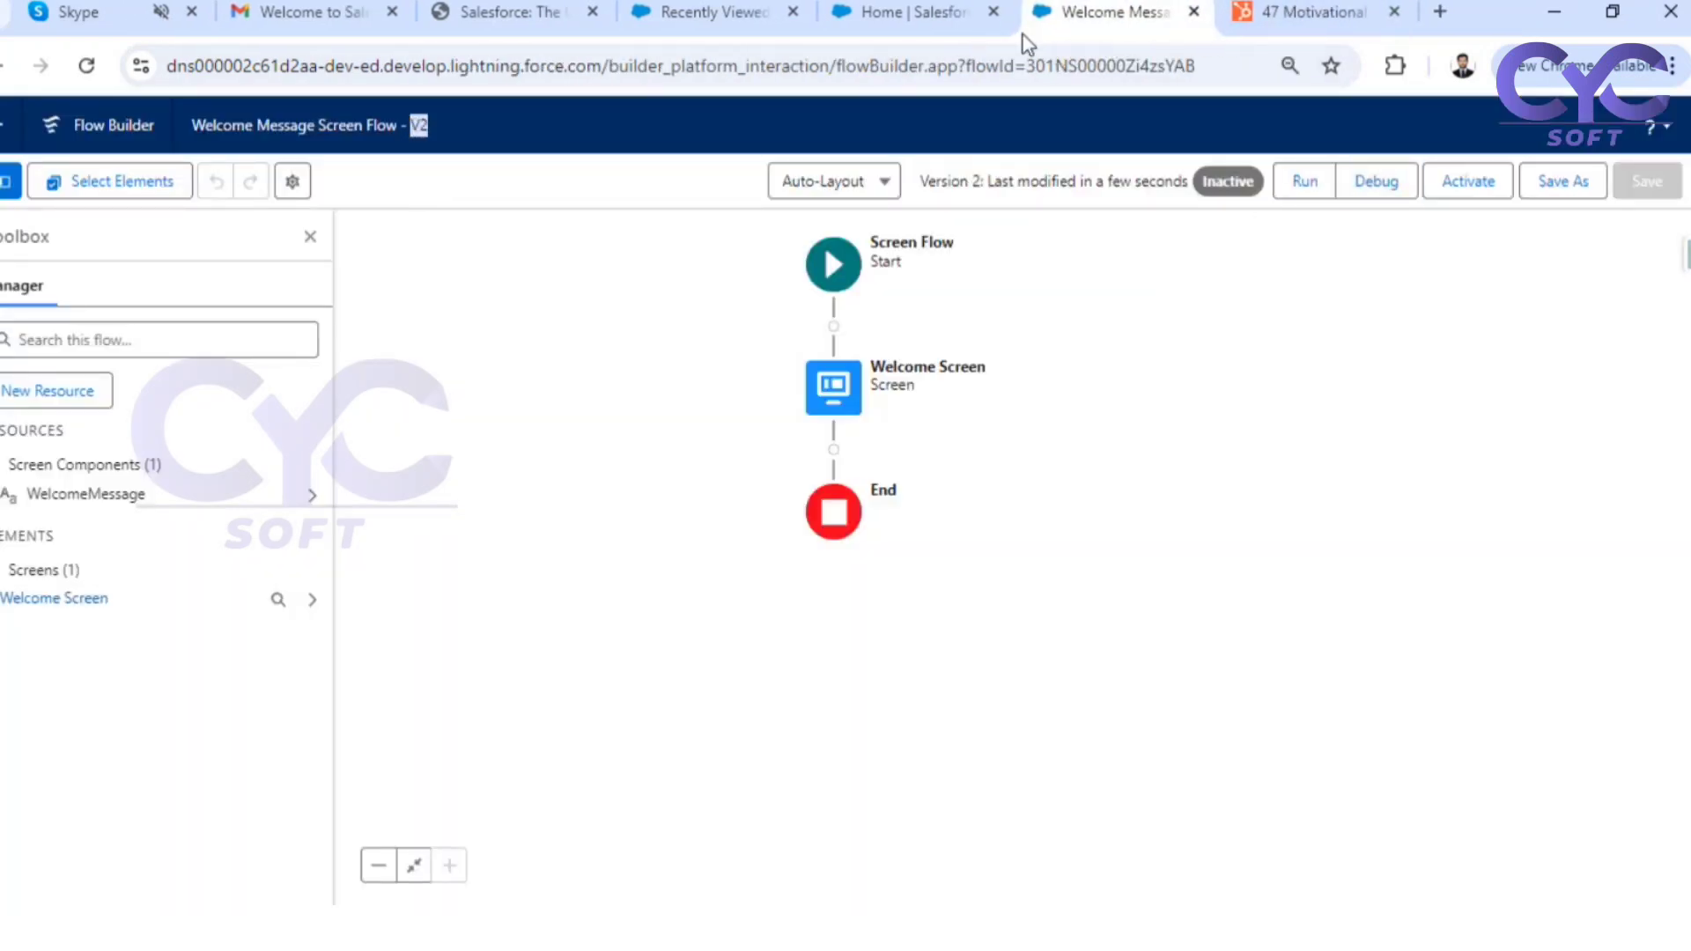
pyautogui.click(1486, 196)
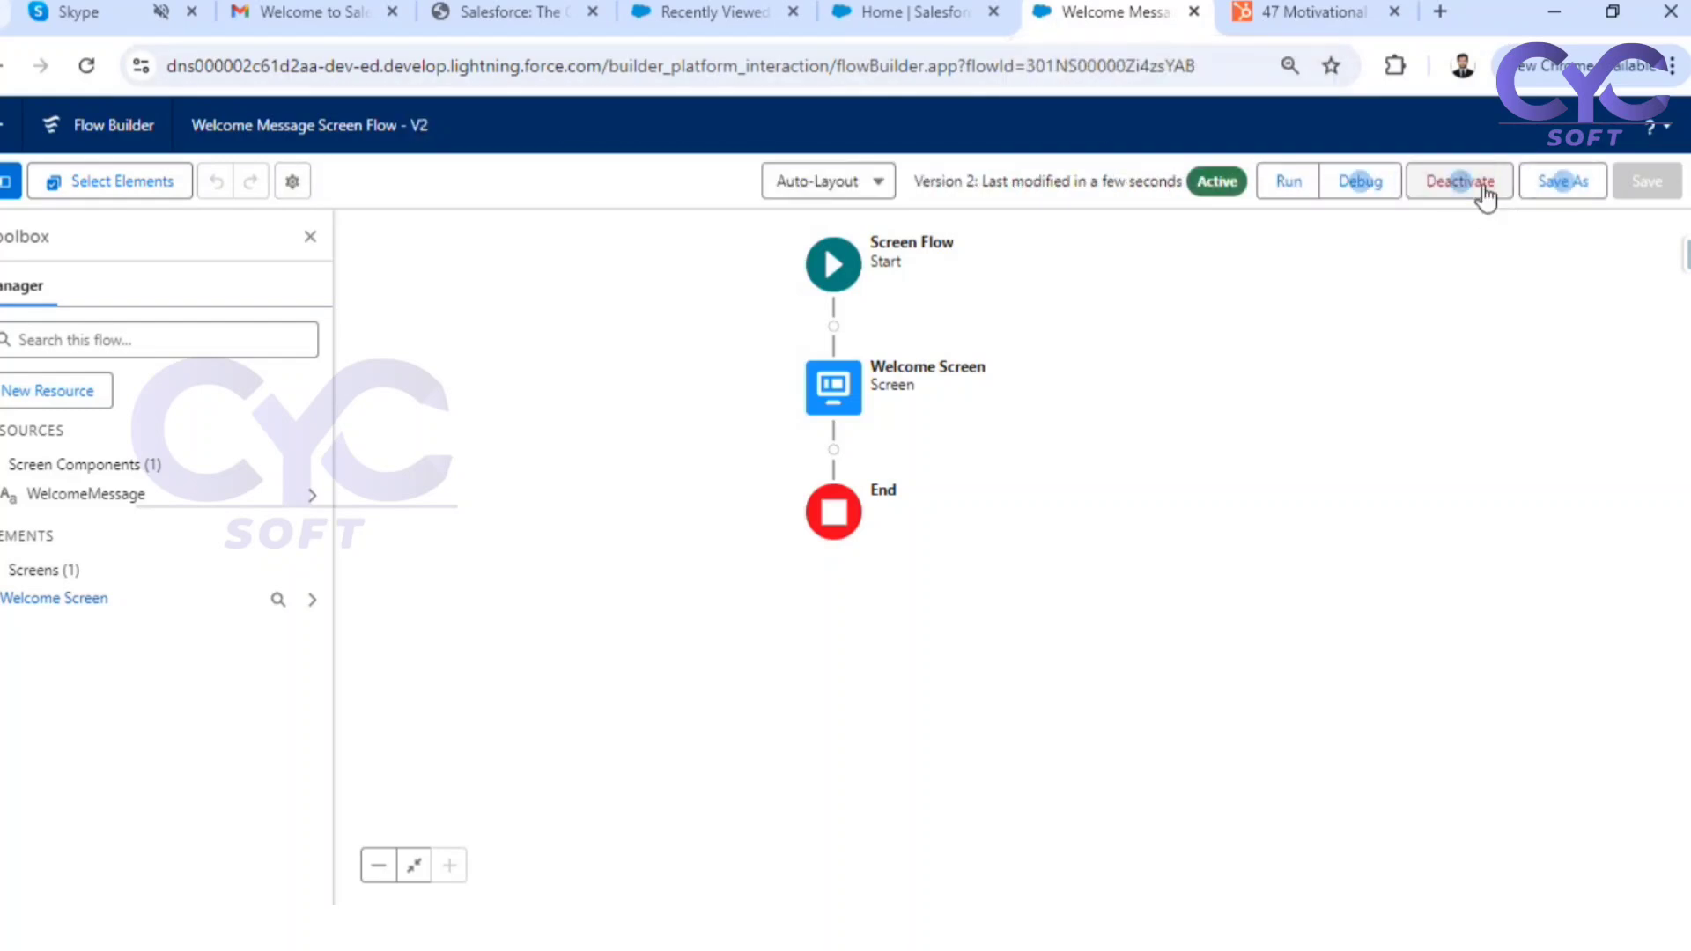
pyautogui.click(865, 18)
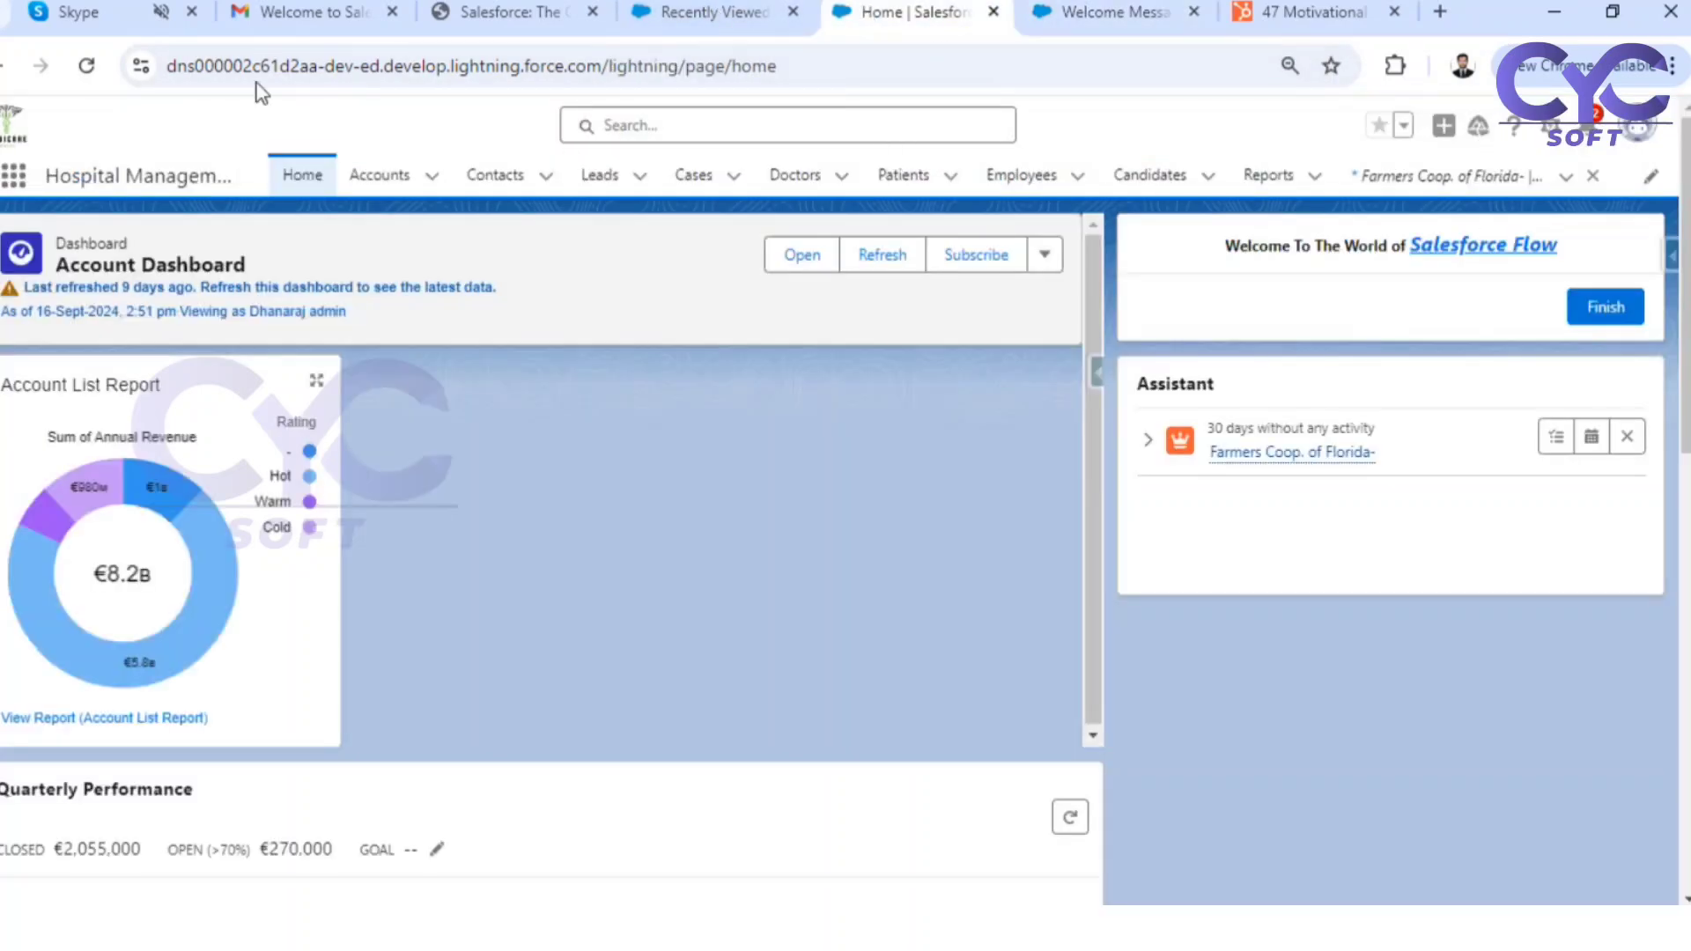
pyautogui.click(87, 65)
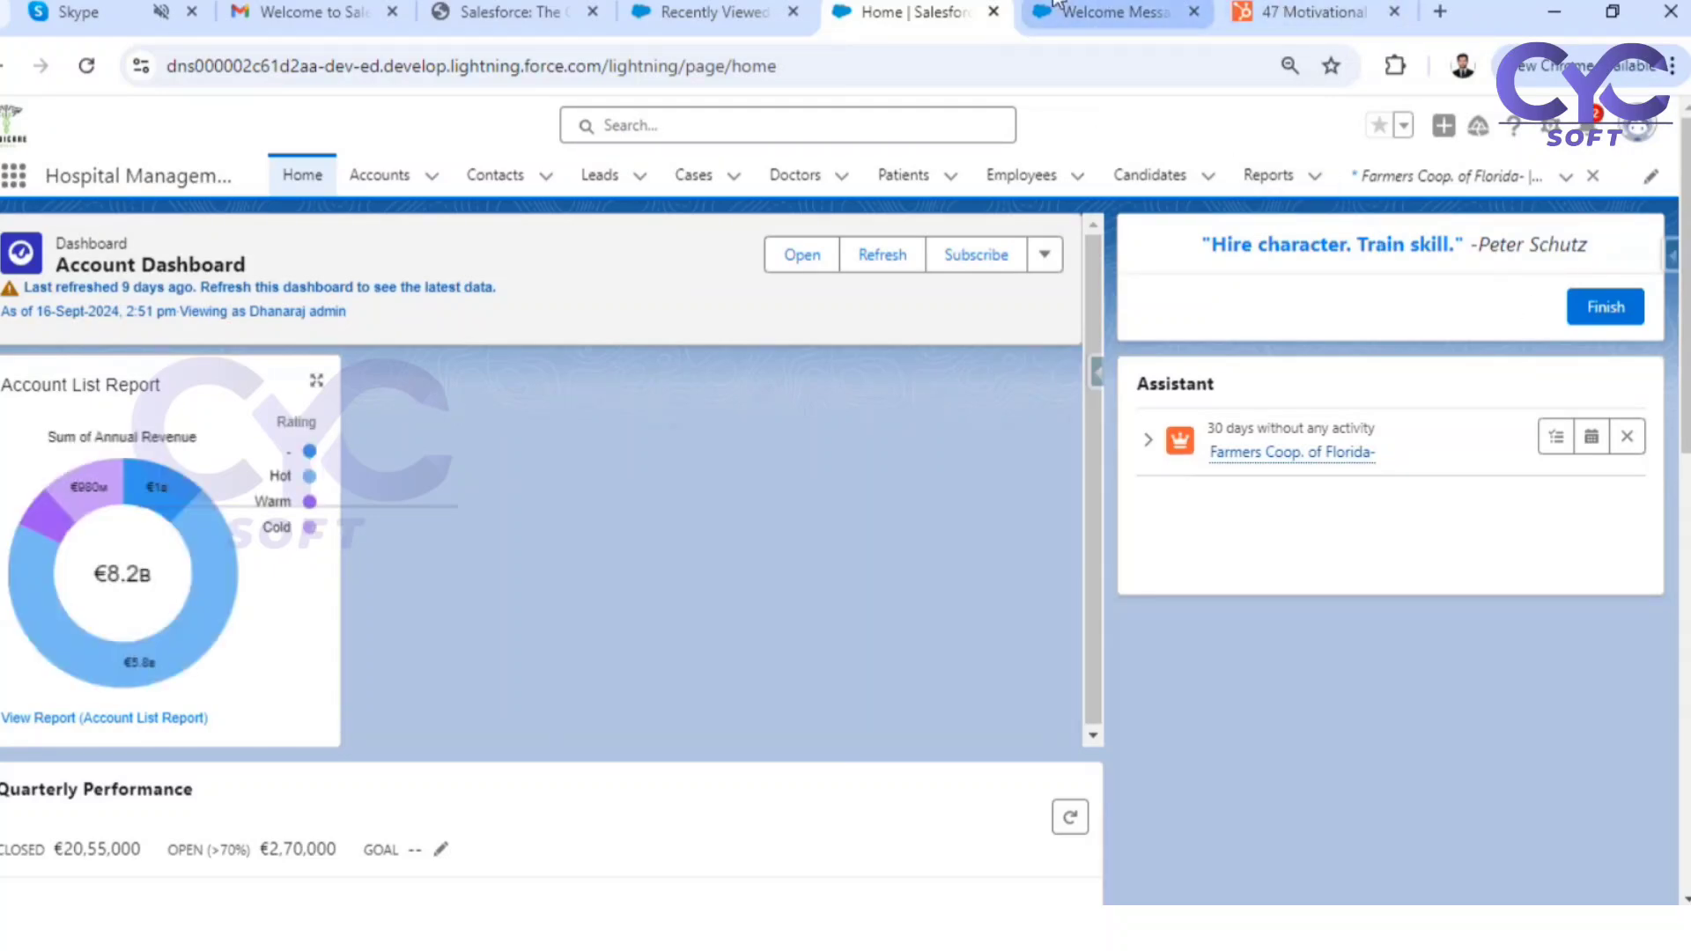
pyautogui.click(1101, 10)
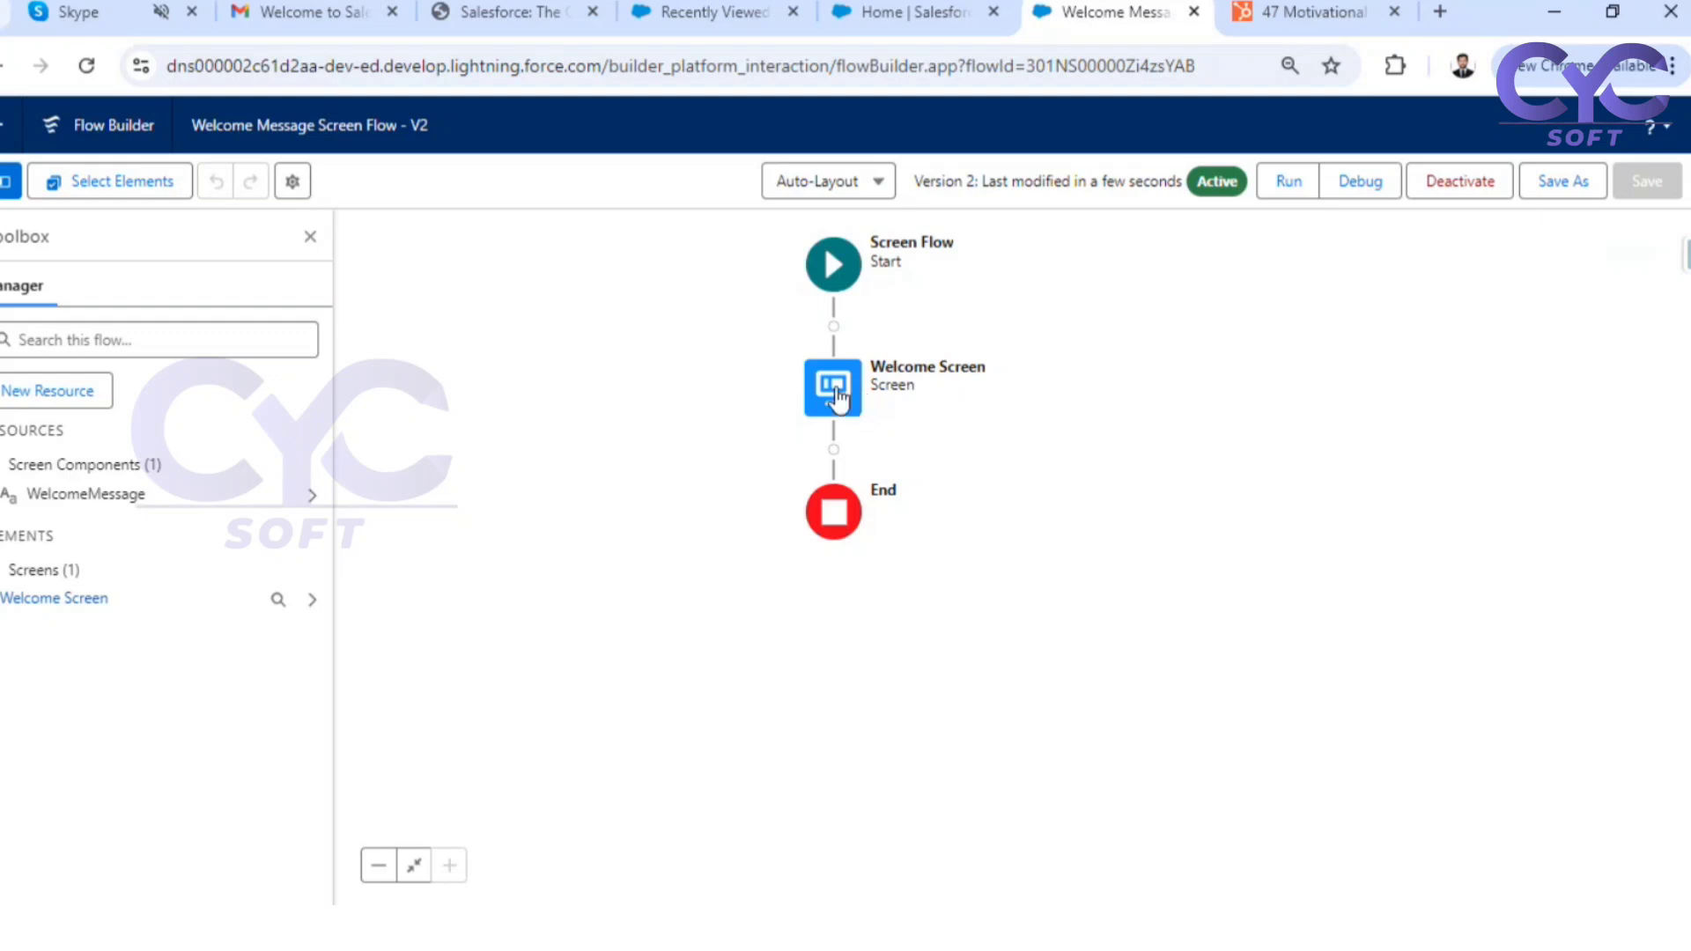
pyautogui.doubleClick(832, 396)
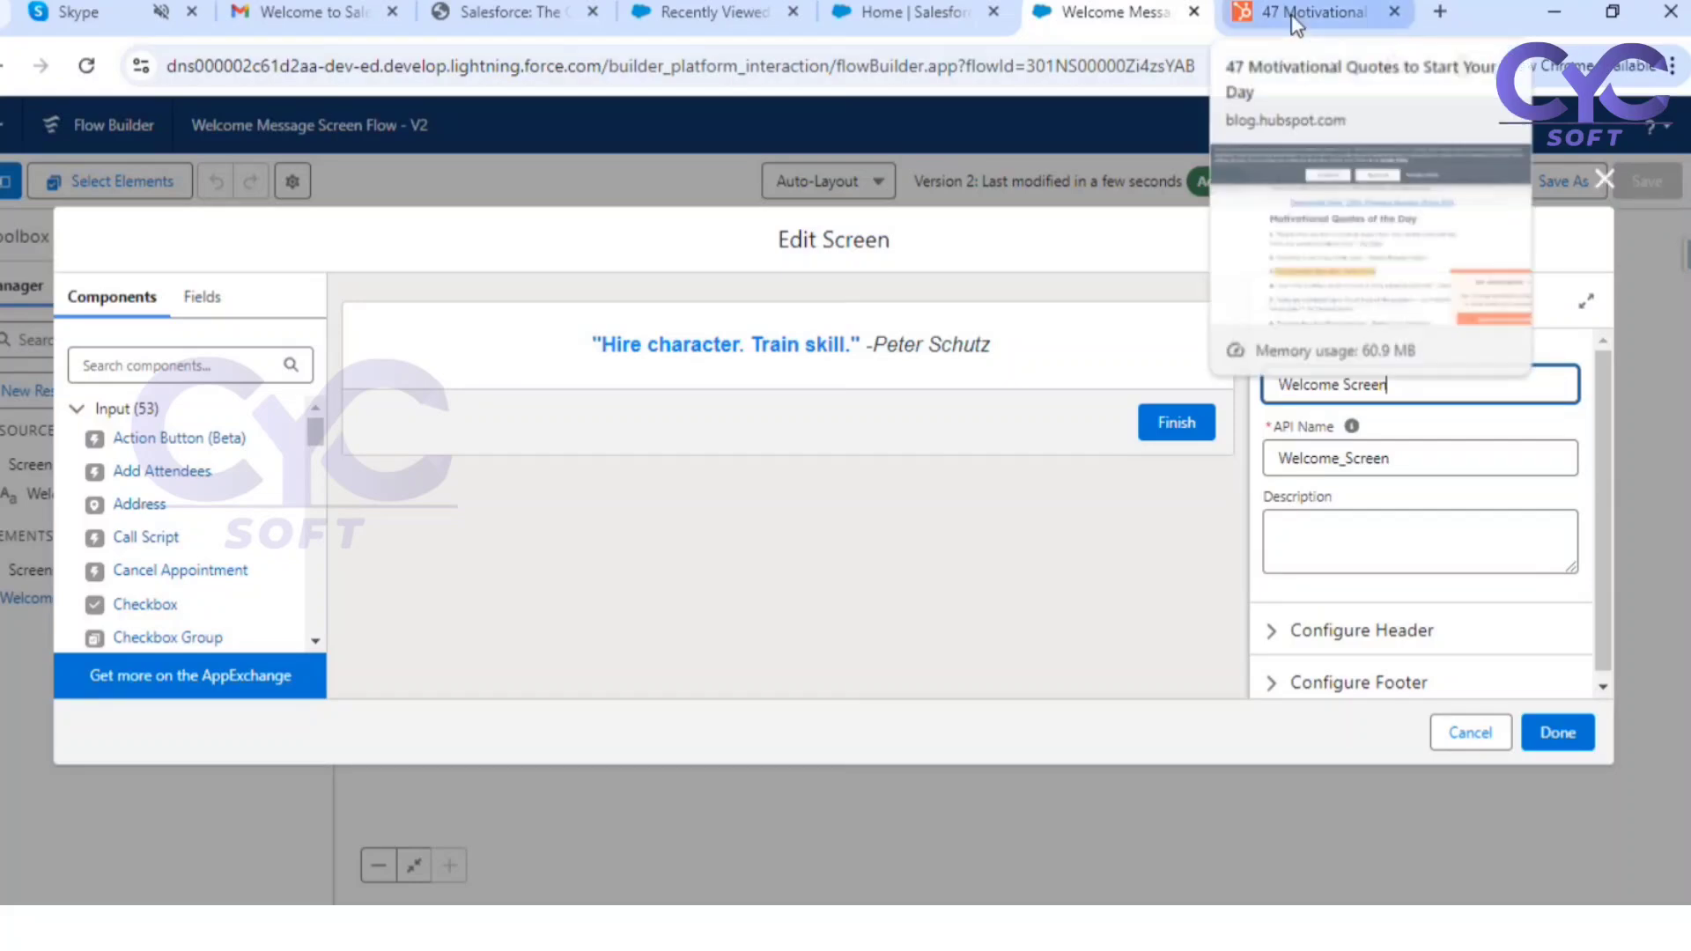
pyautogui.click(1602, 179)
# In the HubSpot quotes article, select the Monday quote "Without hustle, talent will only carry you so far." with its attribution
pyautogui.click(1312, 11)
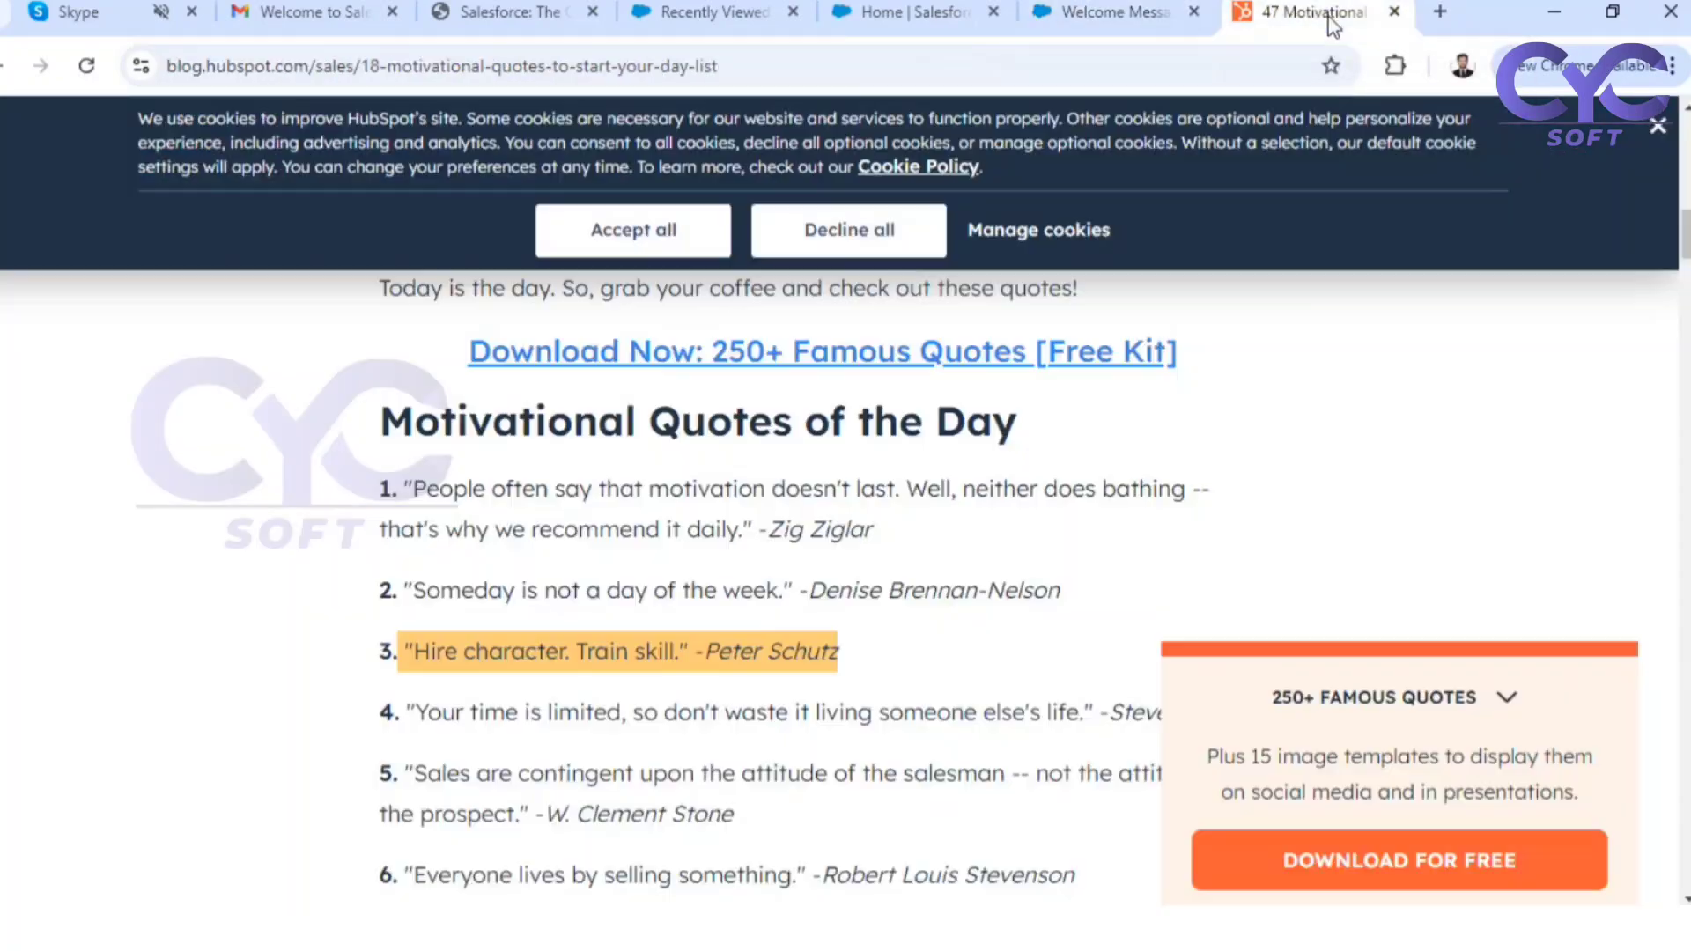
pyautogui.scroll(-3, 915, 476)
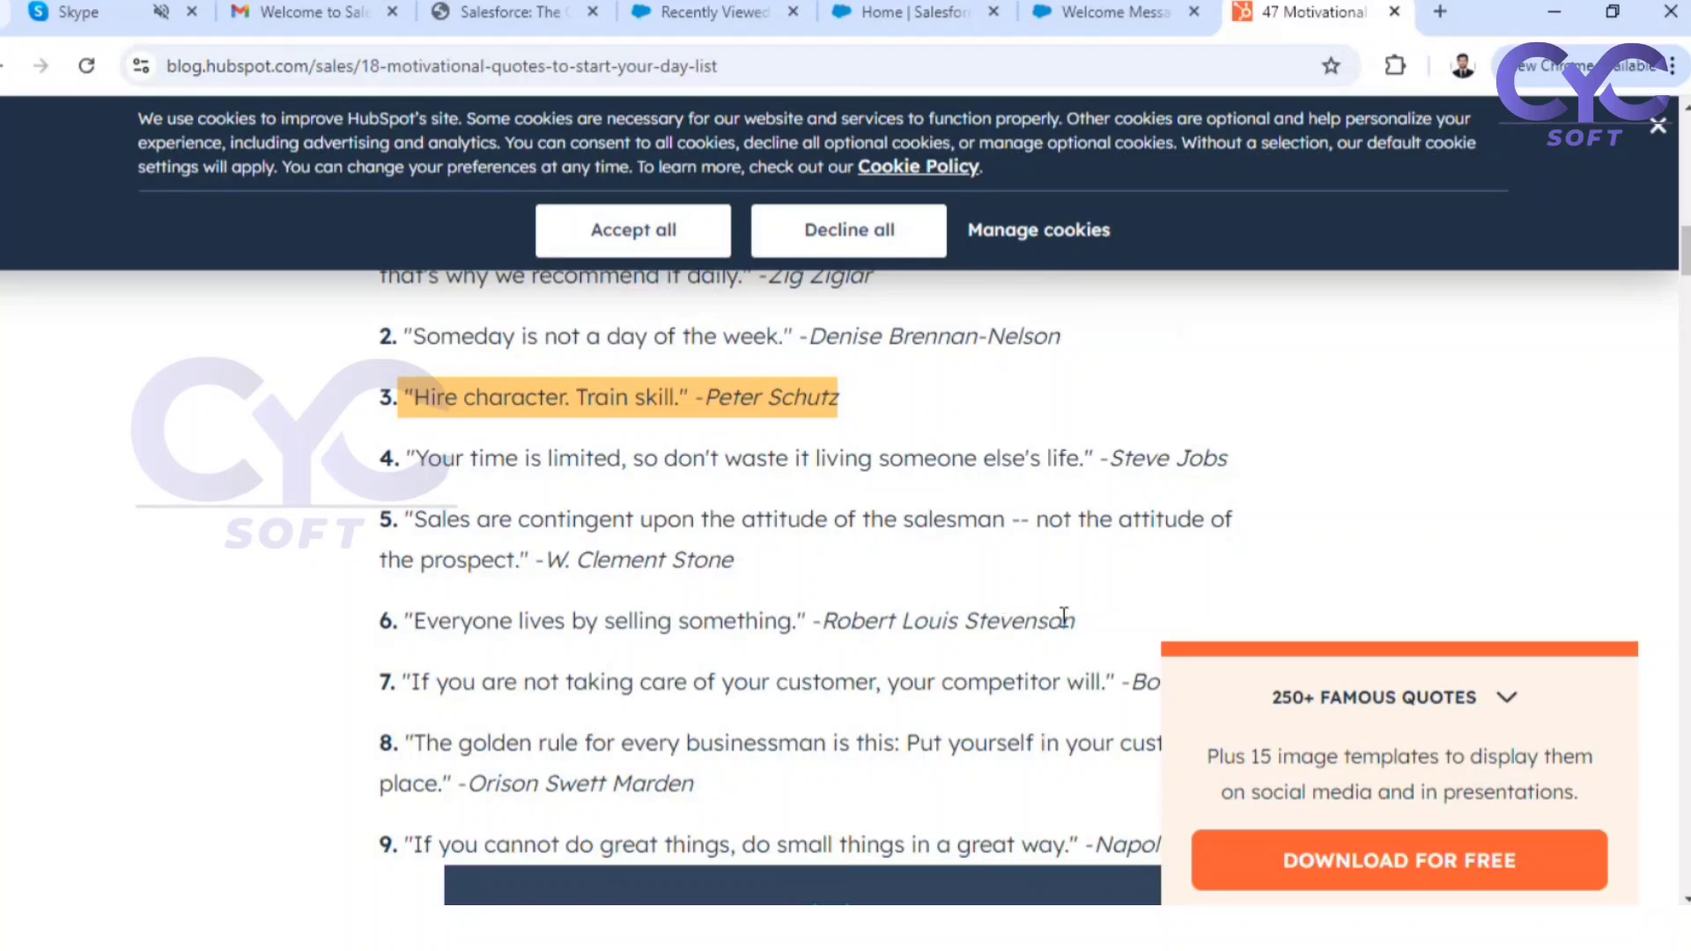
pyautogui.scroll(-12, 1041, 638)
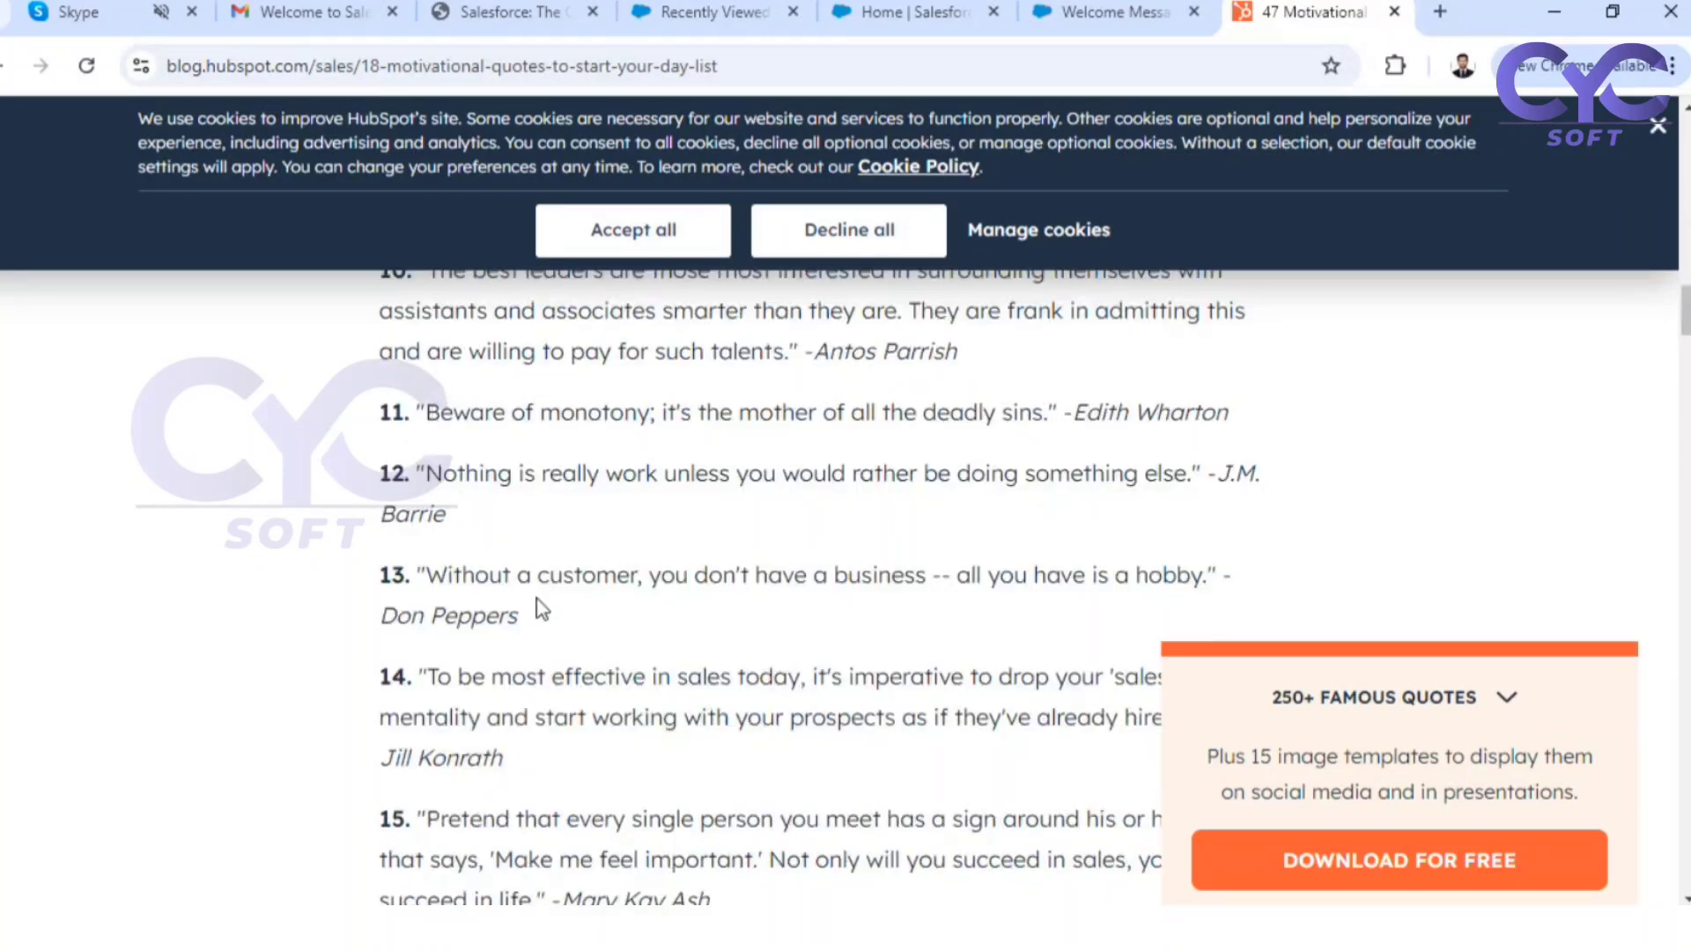
pyautogui.scroll(-4, 546, 616)
pyautogui.scroll(-14, 557, 632)
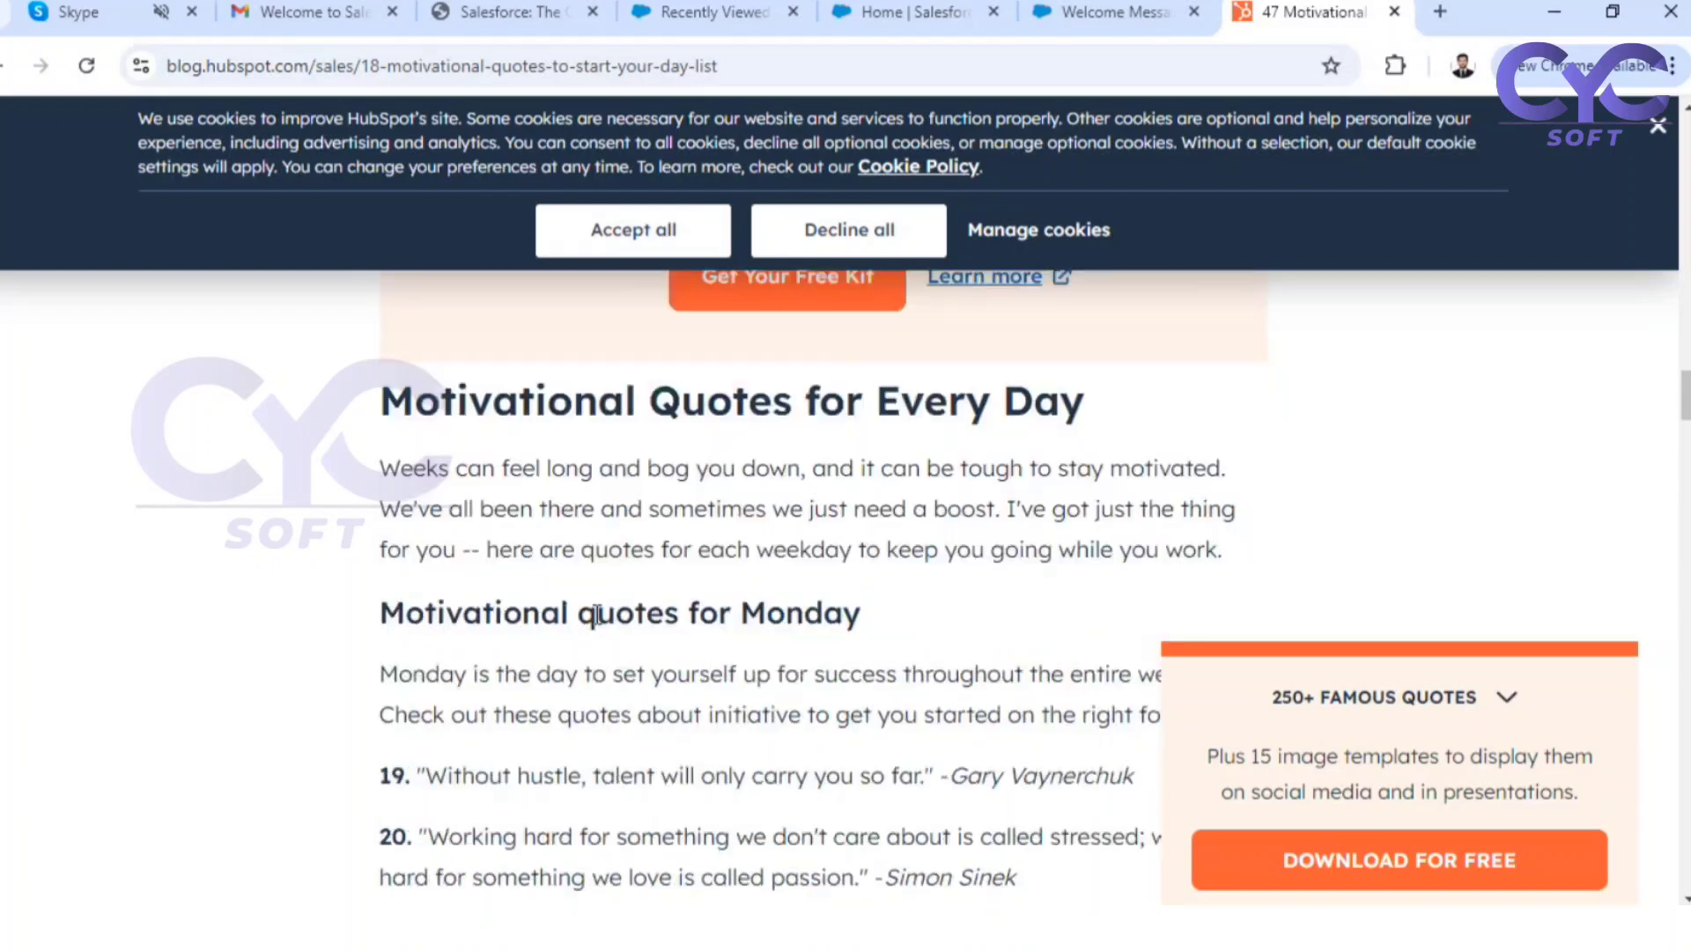
pyautogui.scroll(2, 493, 583)
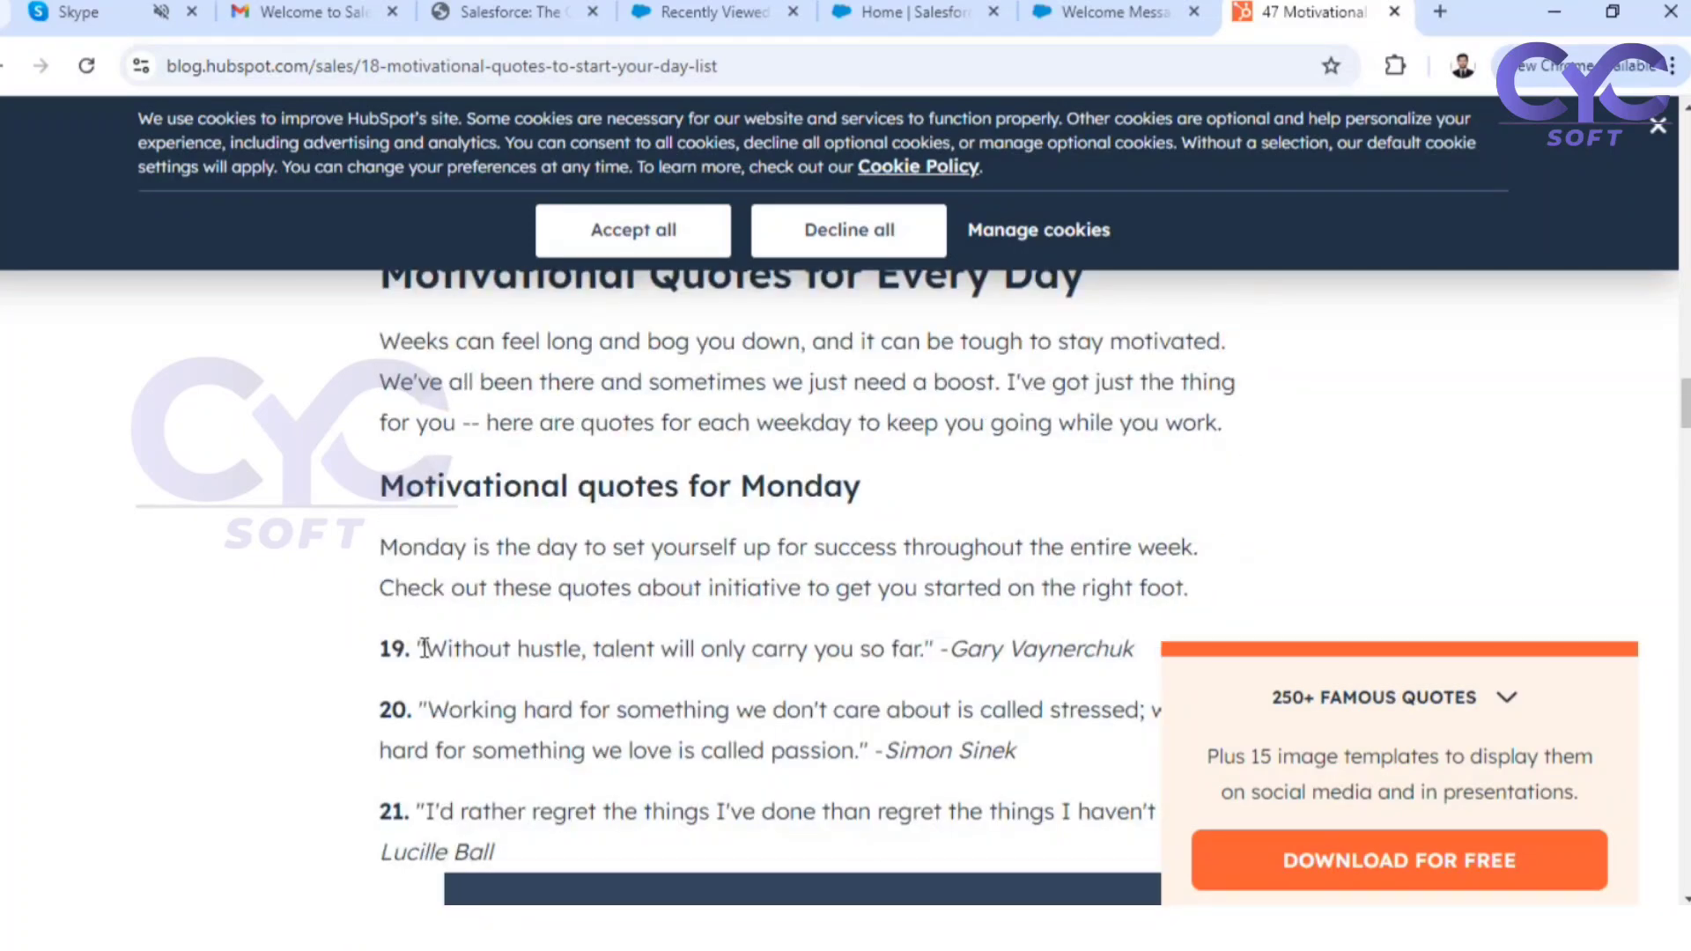
pyautogui.moveTo(442, 649); pyautogui.dragTo(1102, 679)
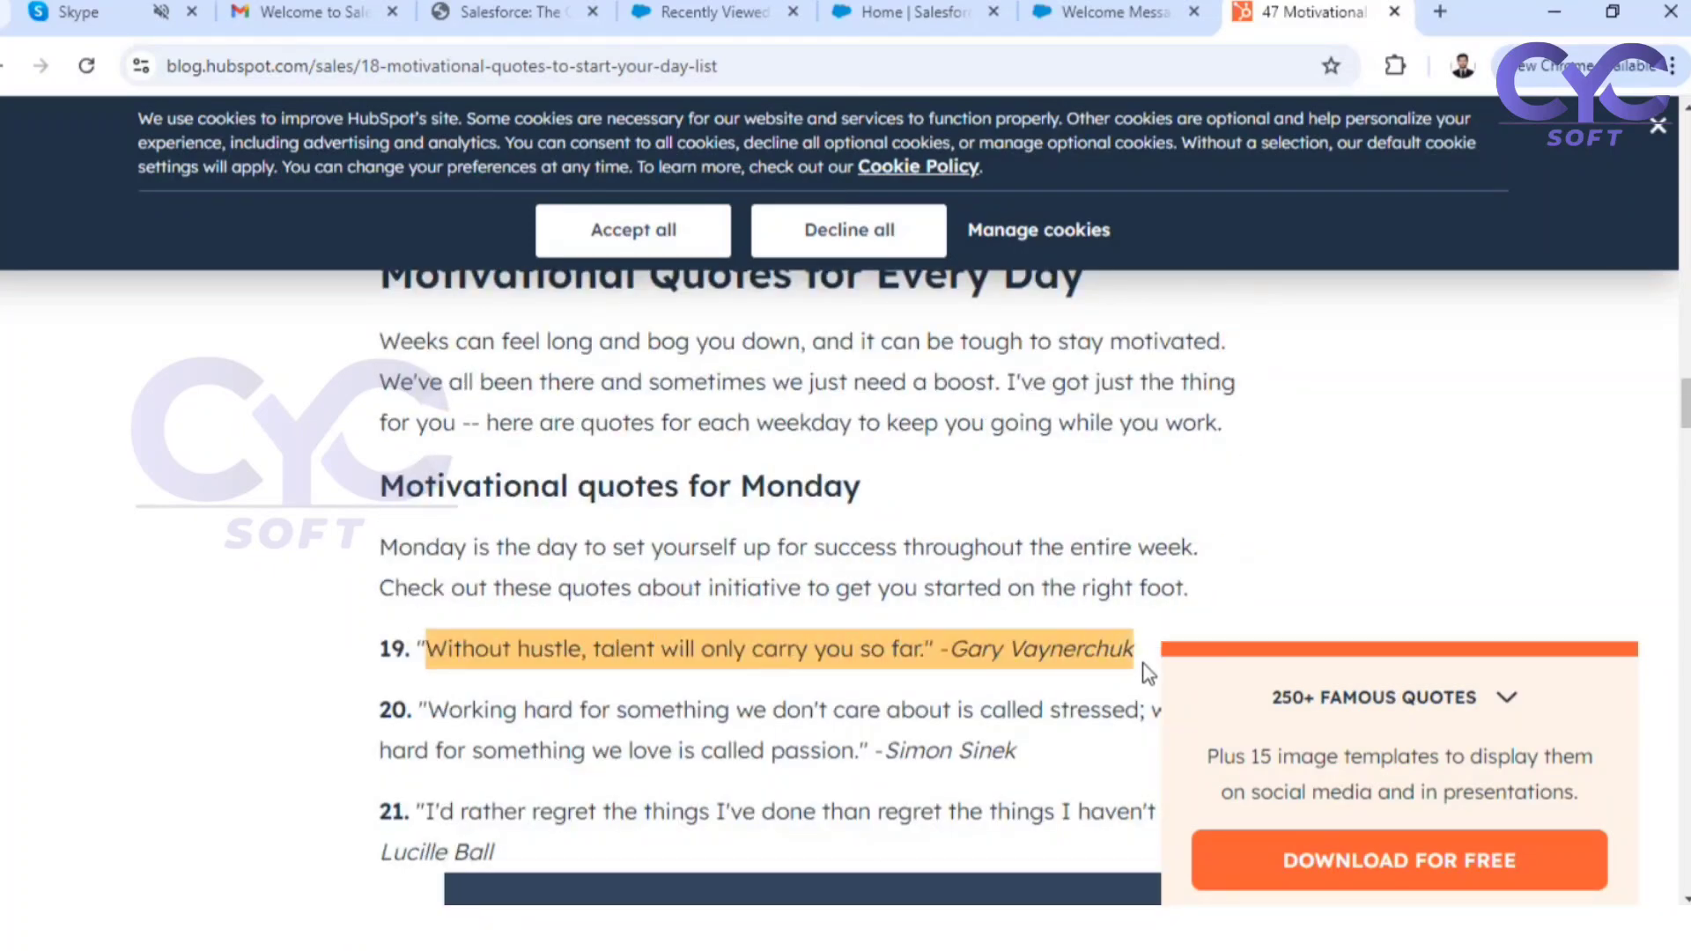
# In the flow's Welcome Screen, replace the display text with the copied quote "Without hustle, talent will only carry you so far." and attribution, adding the opening quotation mark
pyautogui.click(1098, 16)
pyautogui.click(889, 11)
pyautogui.click(1111, 13)
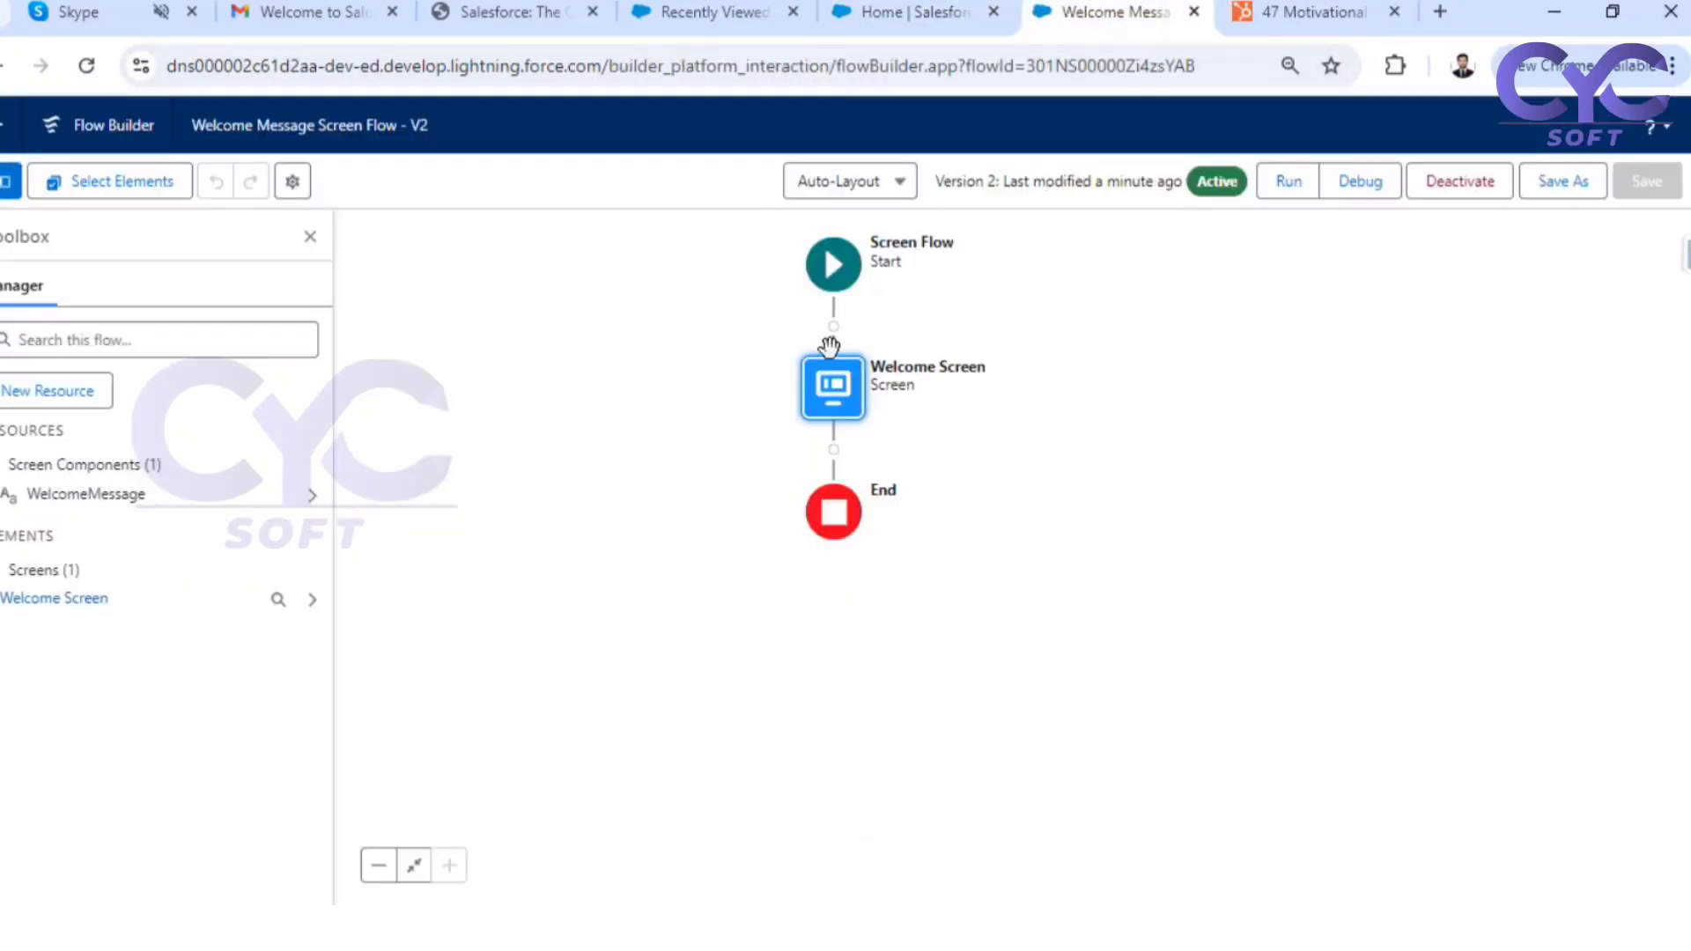
pyautogui.doubleClick(833, 388)
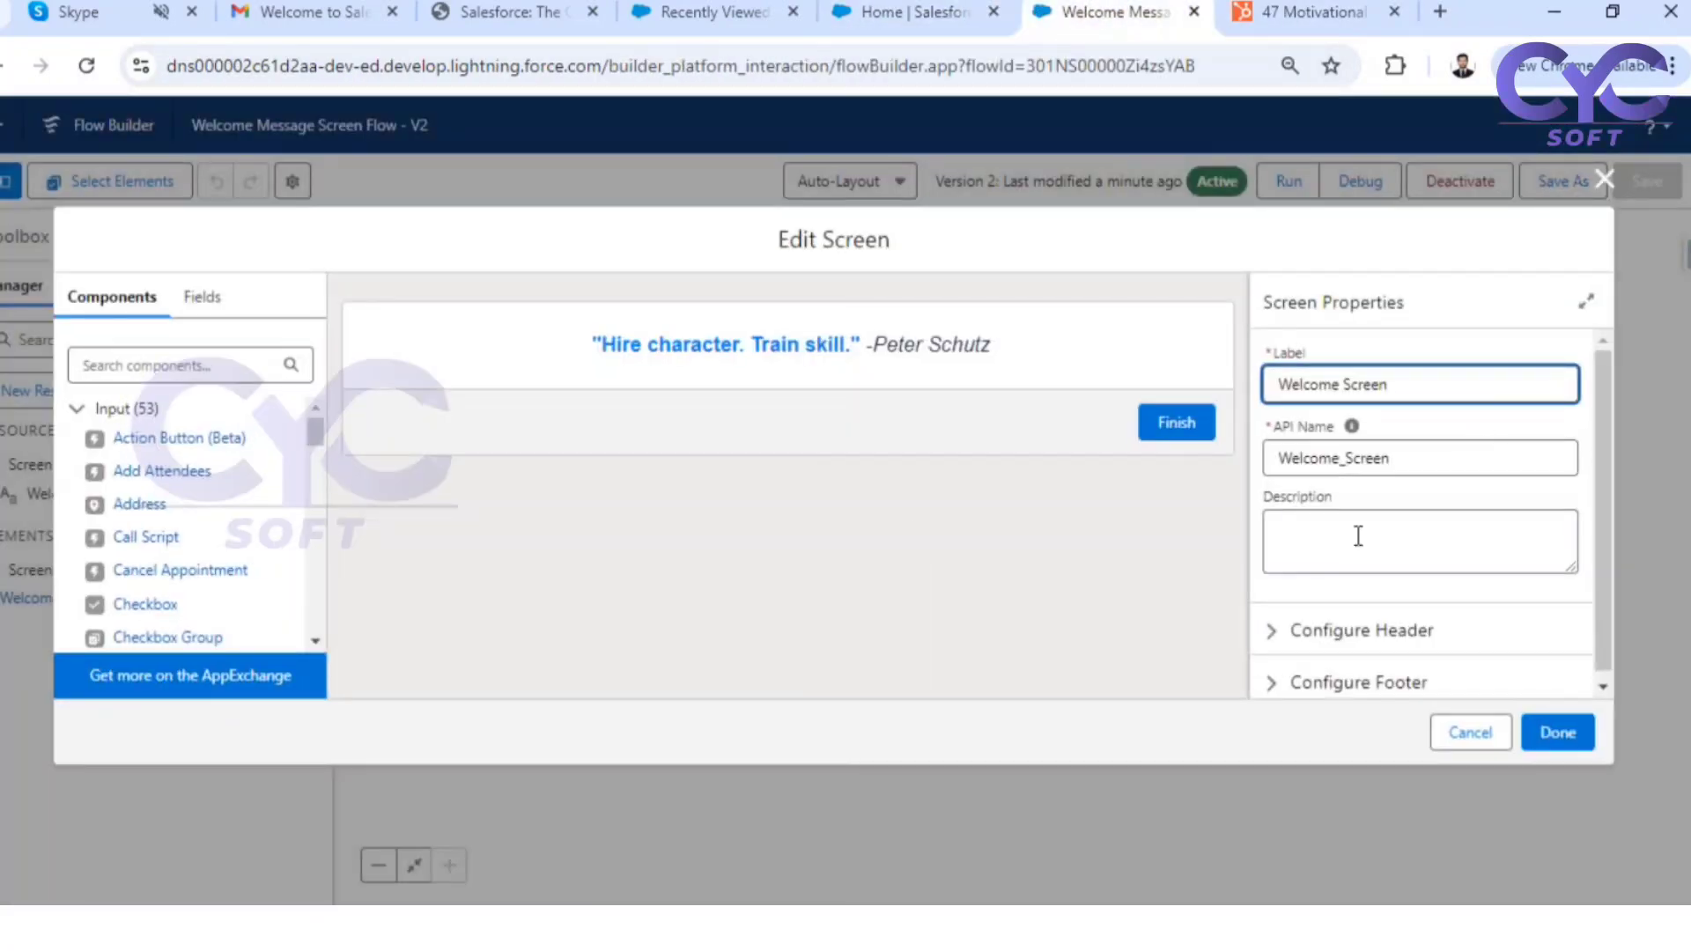
pyautogui.click(815, 357)
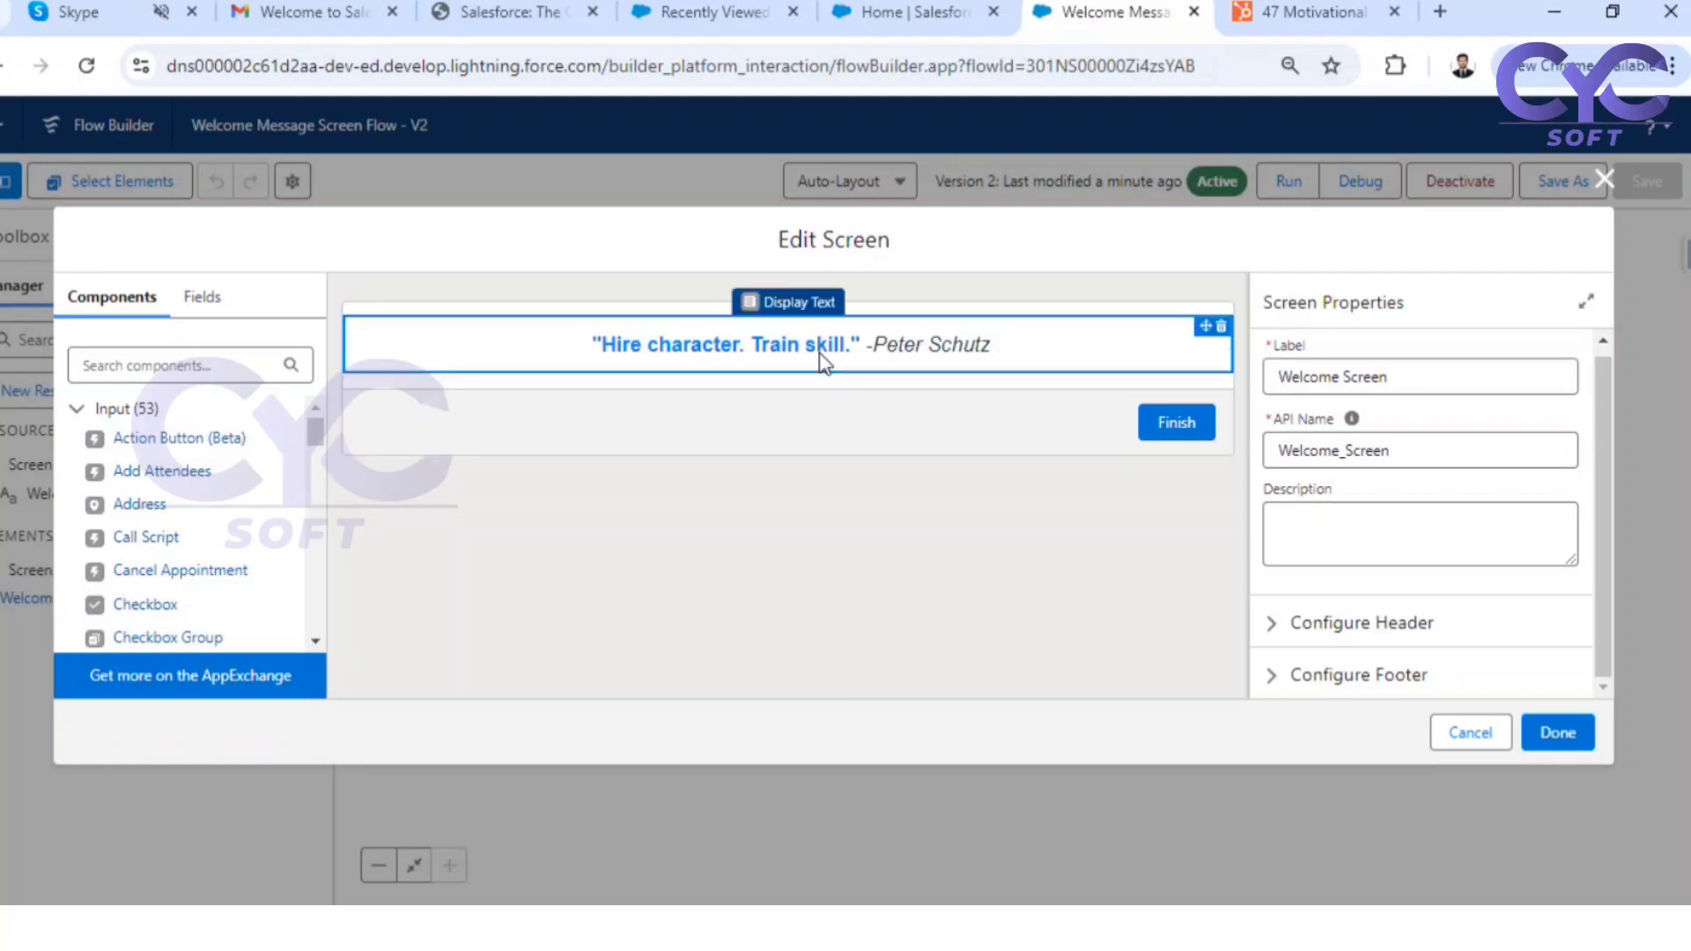
pyautogui.click(1522, 560)
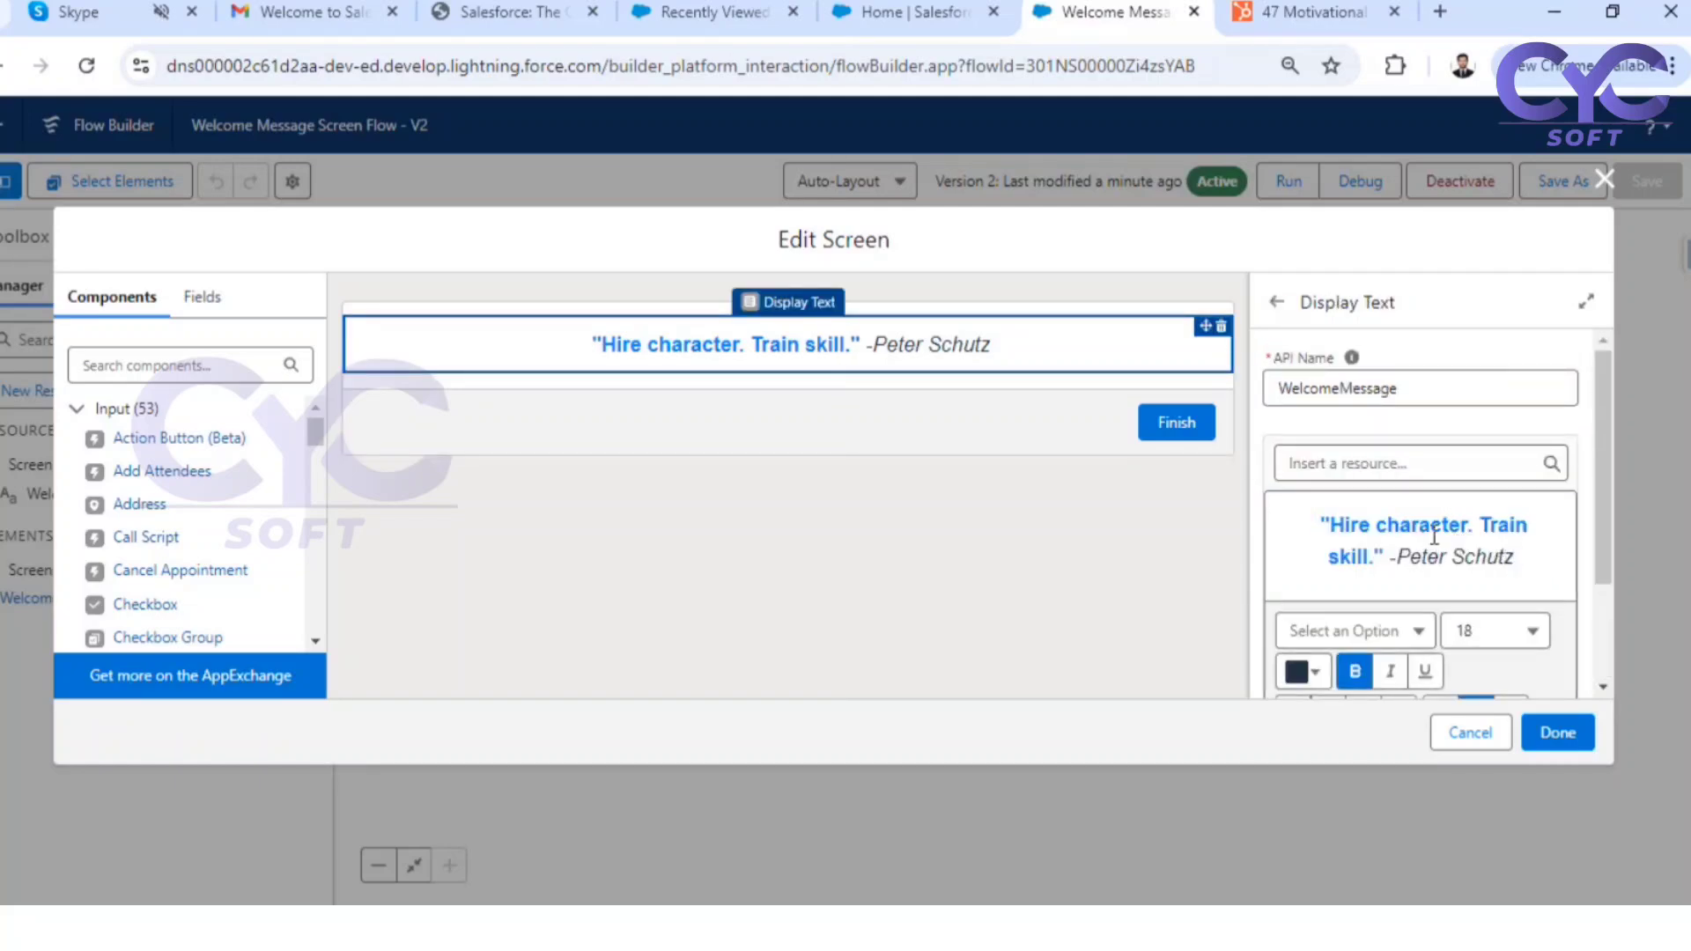
pyautogui.click(1329, 518)
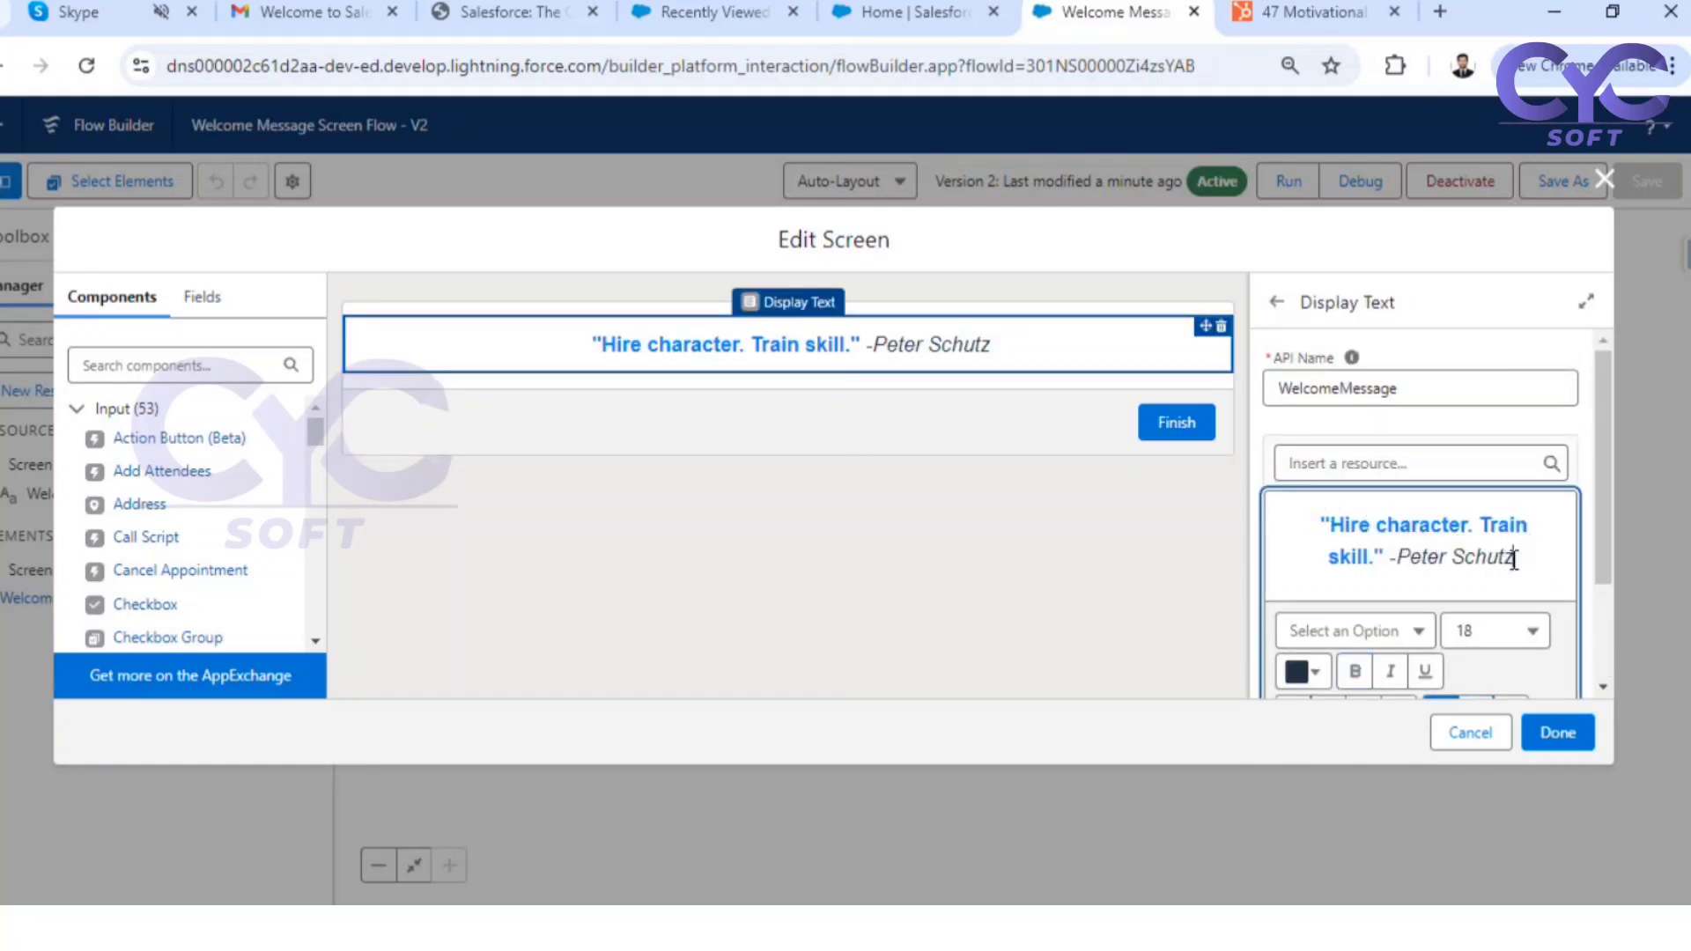
pyautogui.moveTo(1515, 558); pyautogui.dragTo(1304, 521)
pyautogui.write('Without hustle, talent will only carry you so far." -Gary Vaynerchuk')
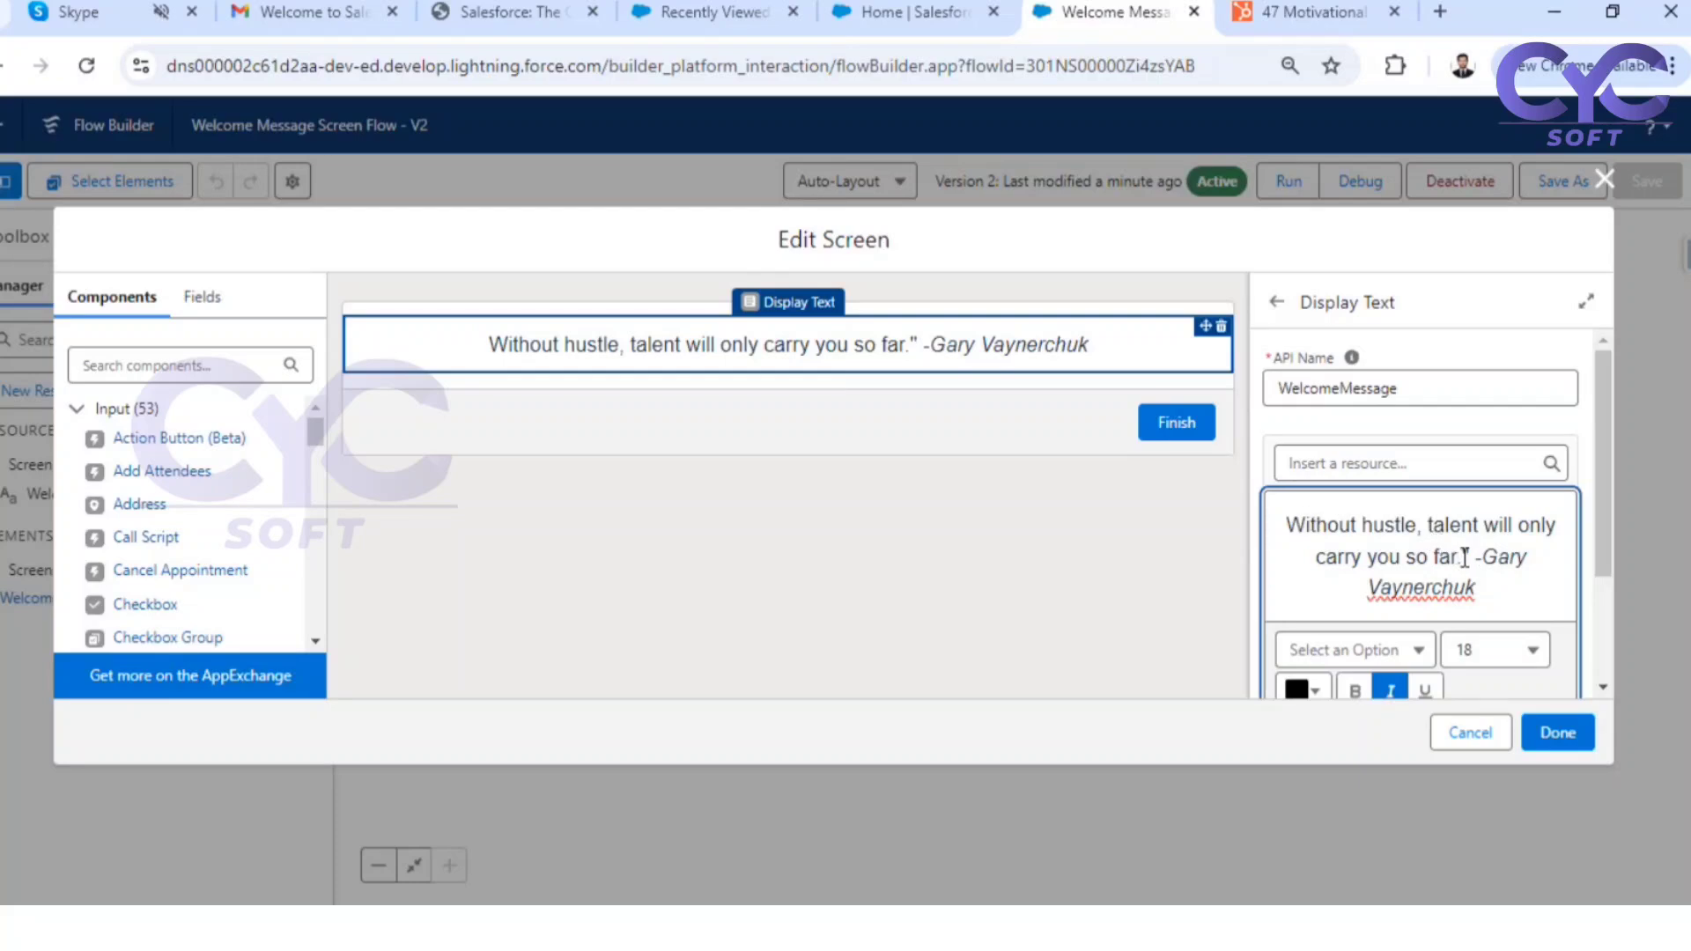
pyautogui.click(1286, 526)
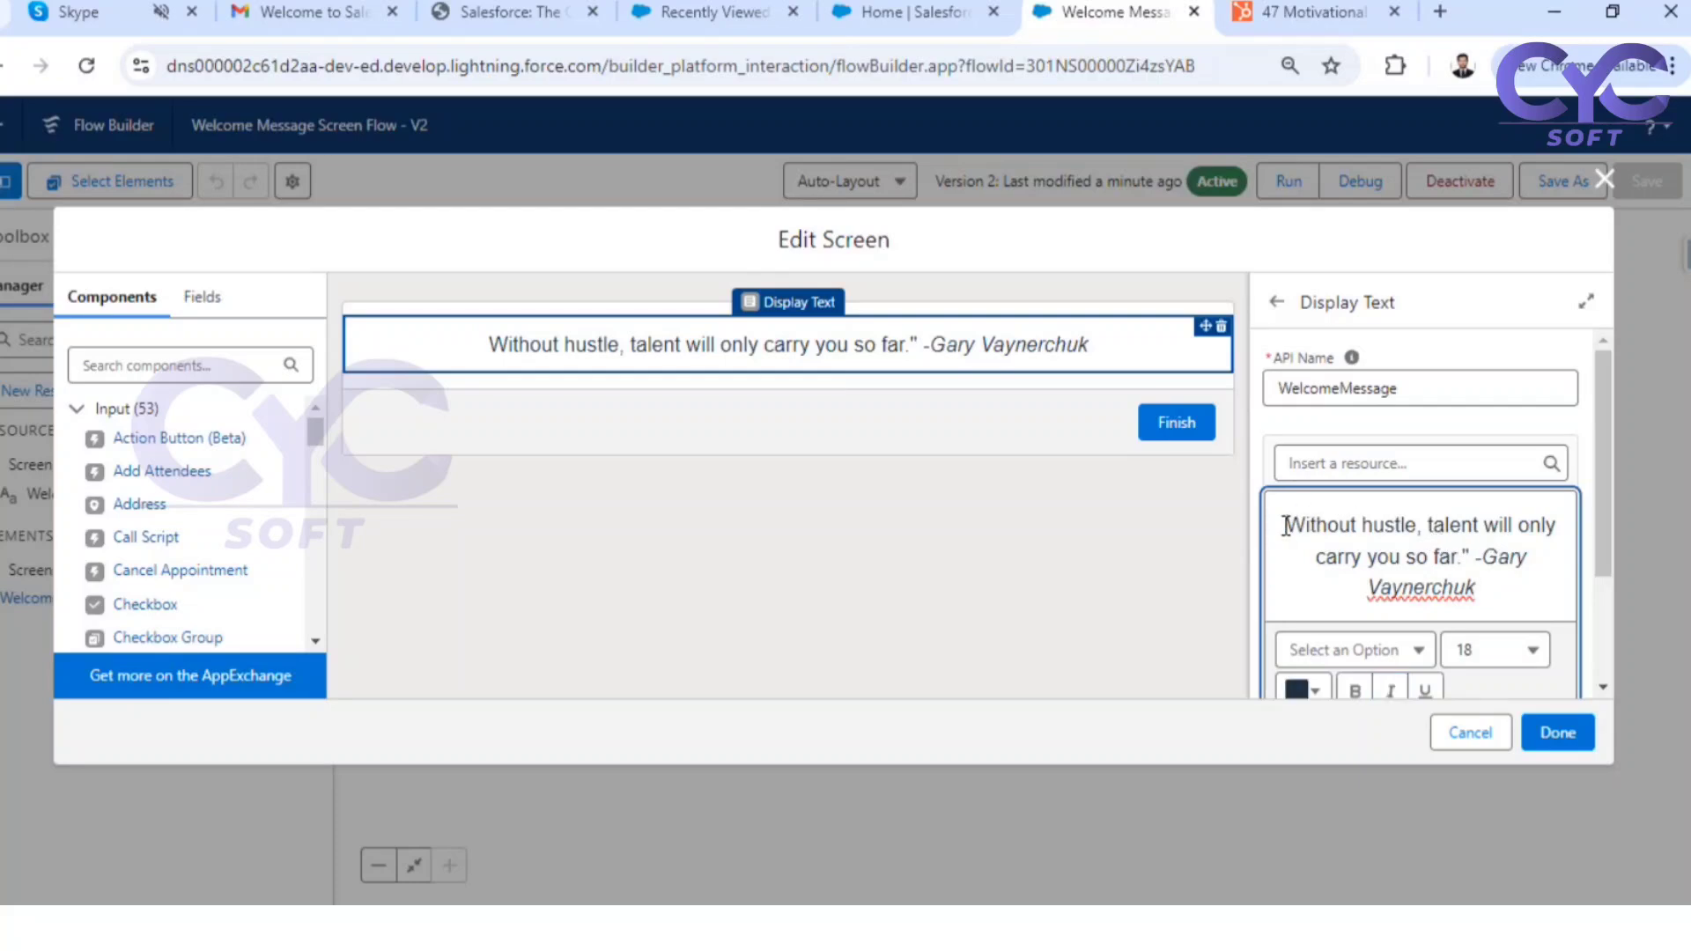
pyautogui.write('"')
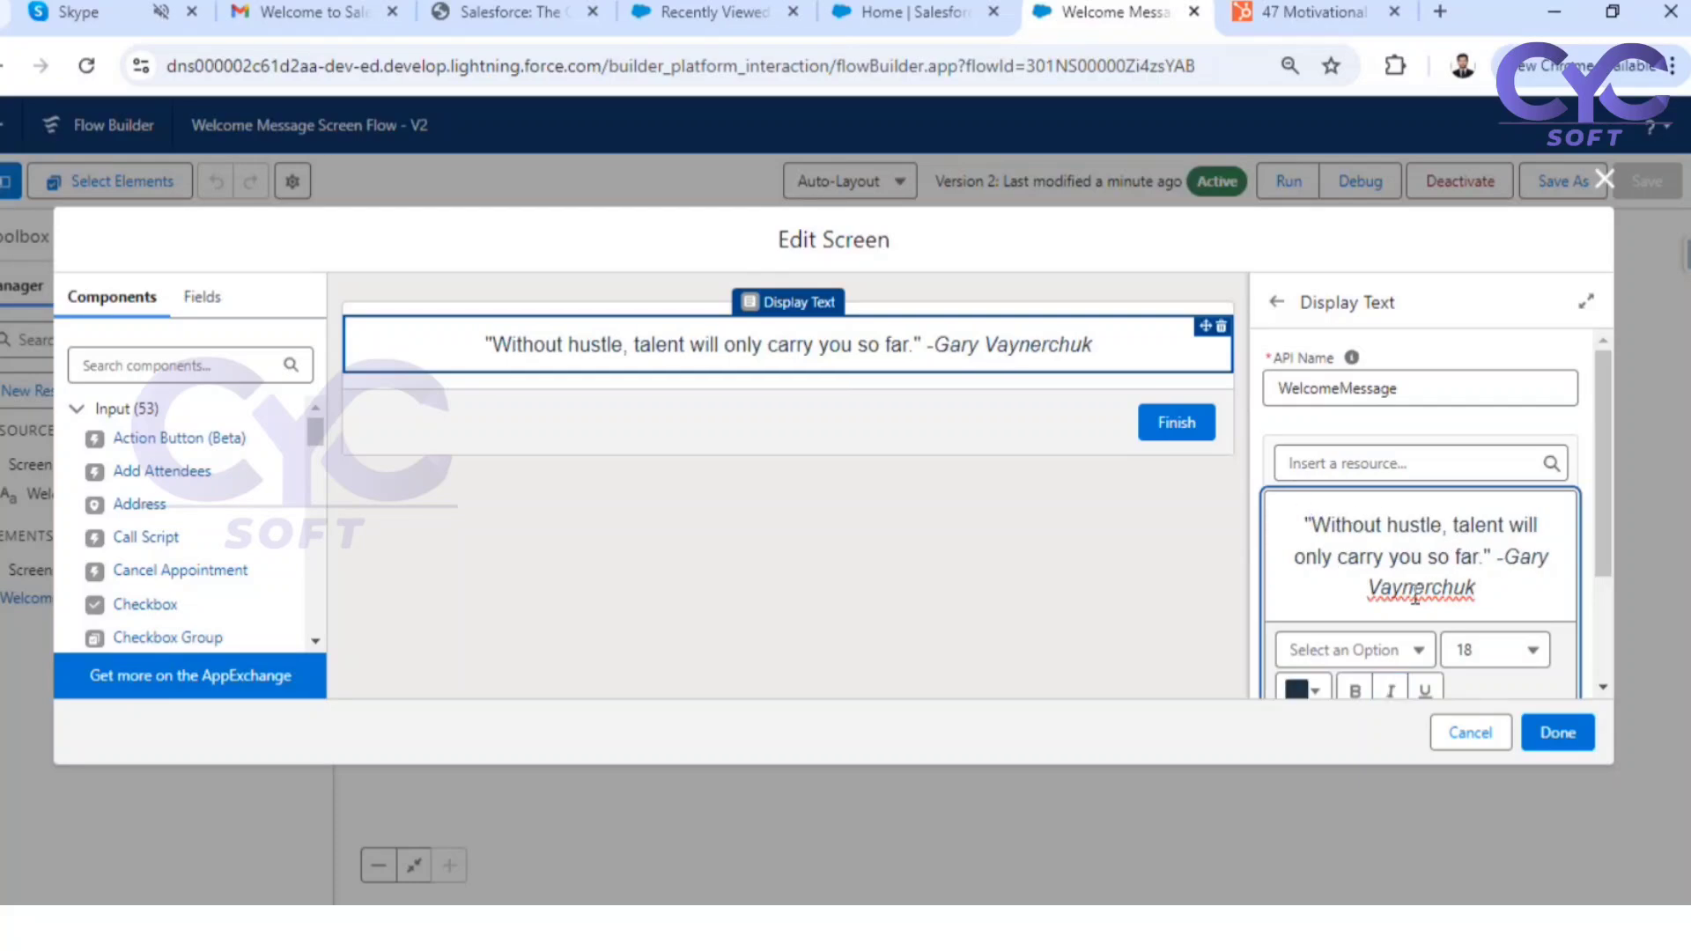
# Make the entire quote and attribution bold, apply the screen changes, and save the flow as a new version
pyautogui.moveTo(1477, 588); pyautogui.dragTo(1300, 503)
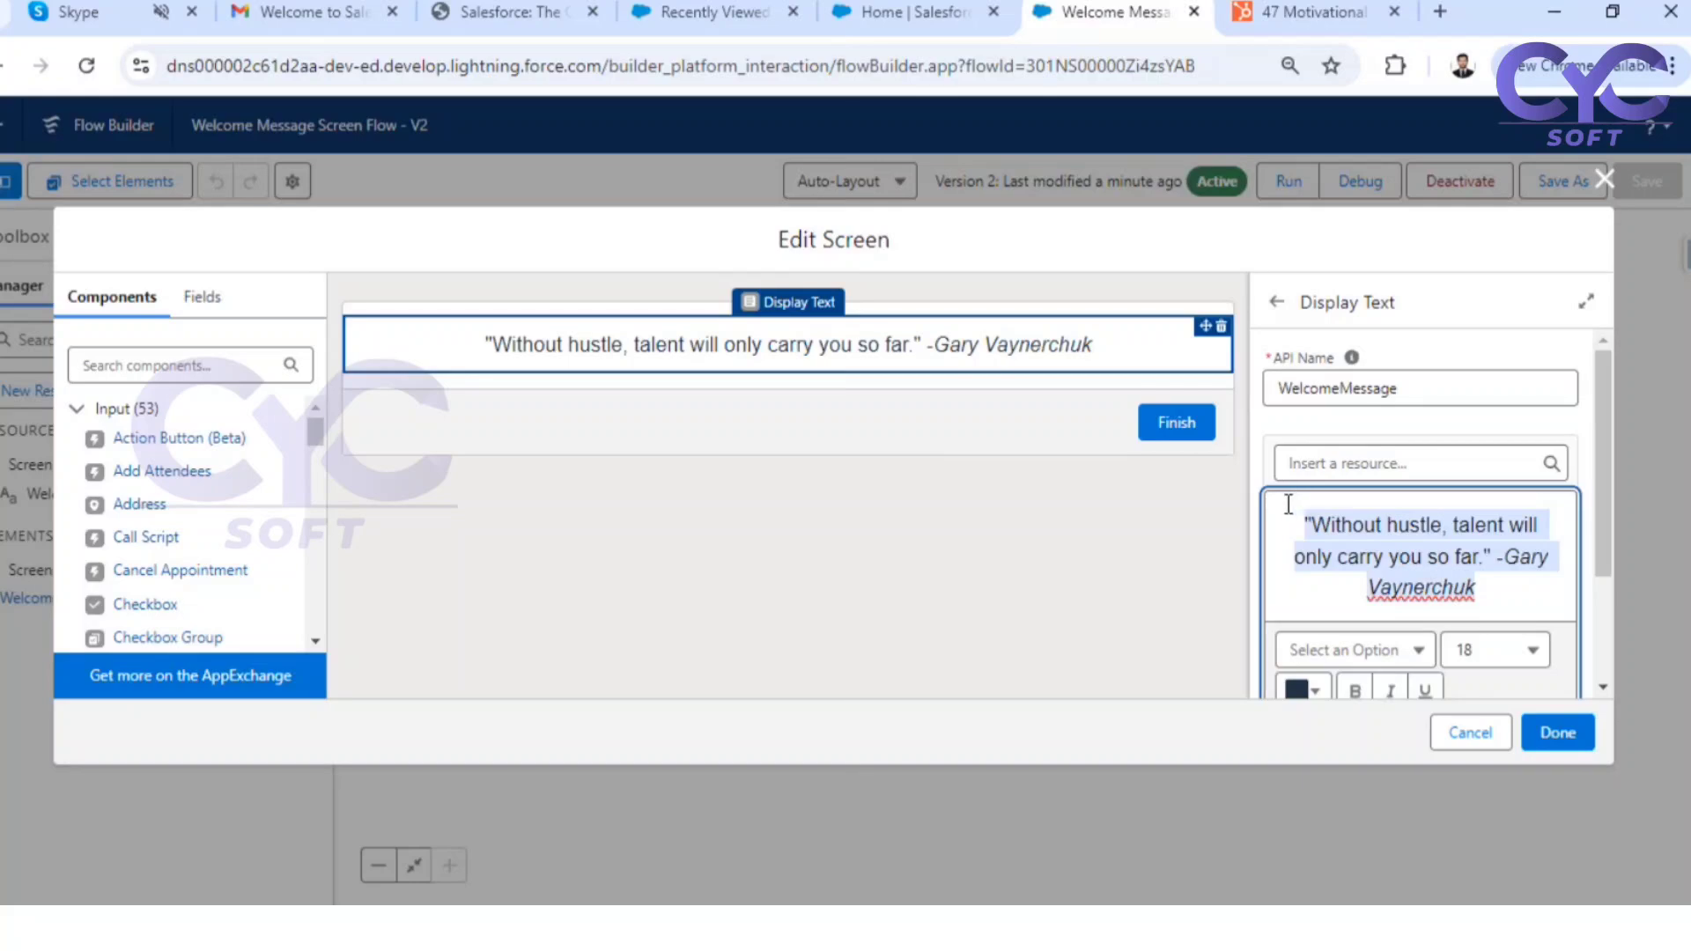
pyautogui.hotkey('ctrl', 'b')
pyautogui.click(1152, 590)
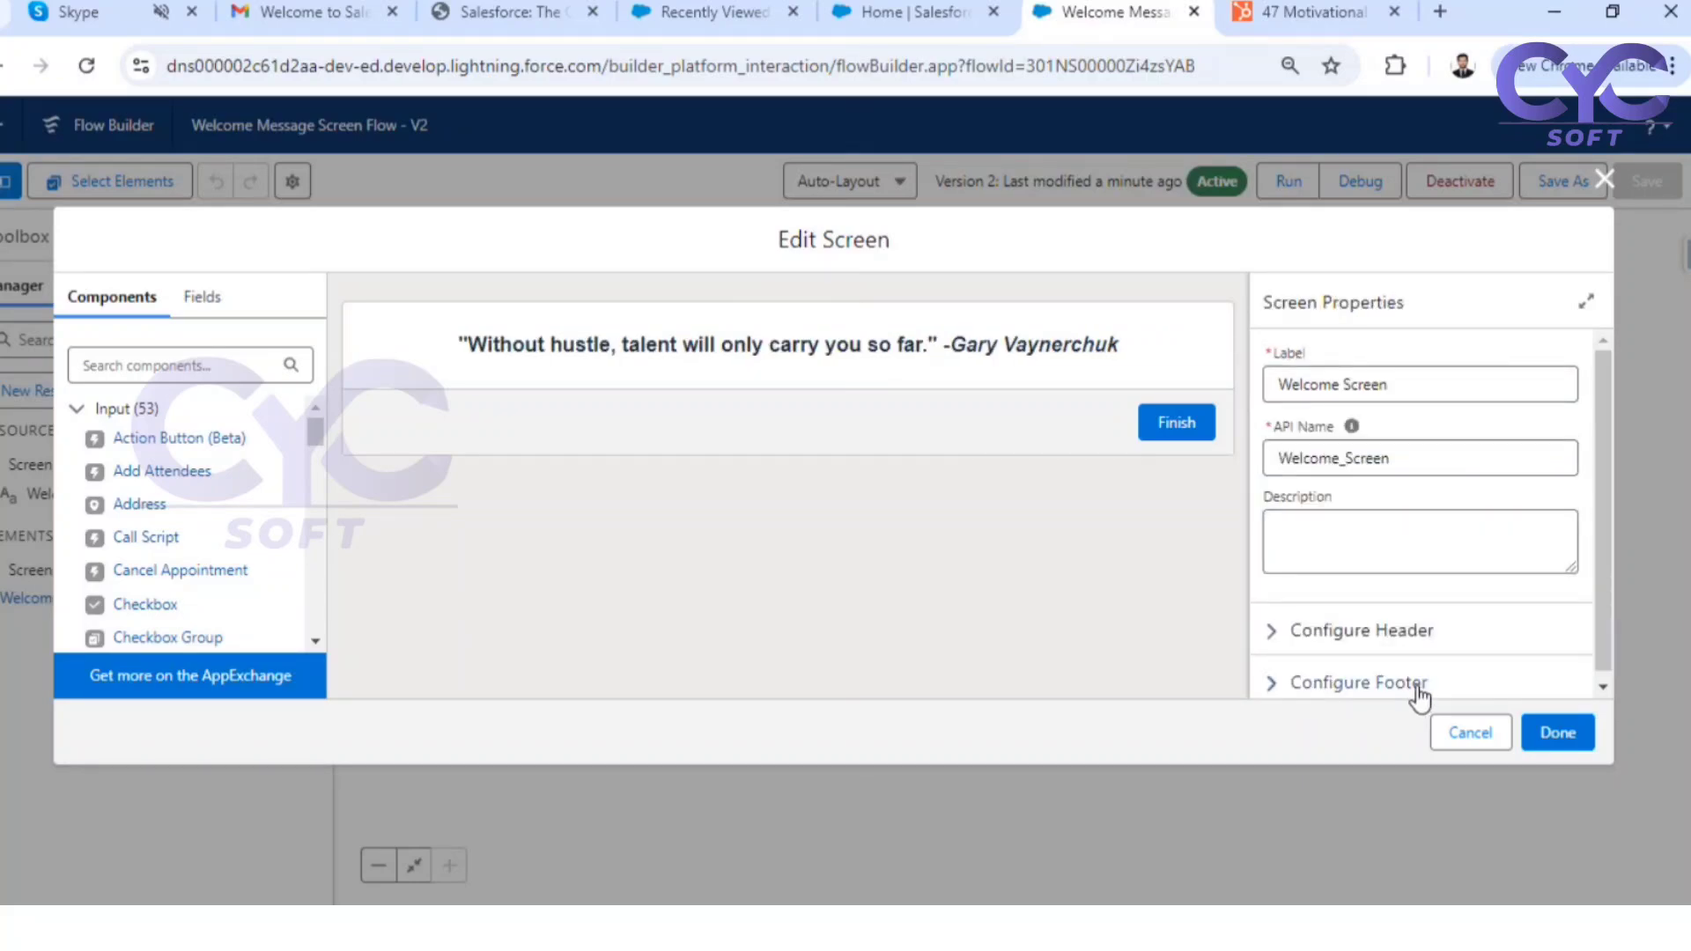
pyautogui.click(1557, 735)
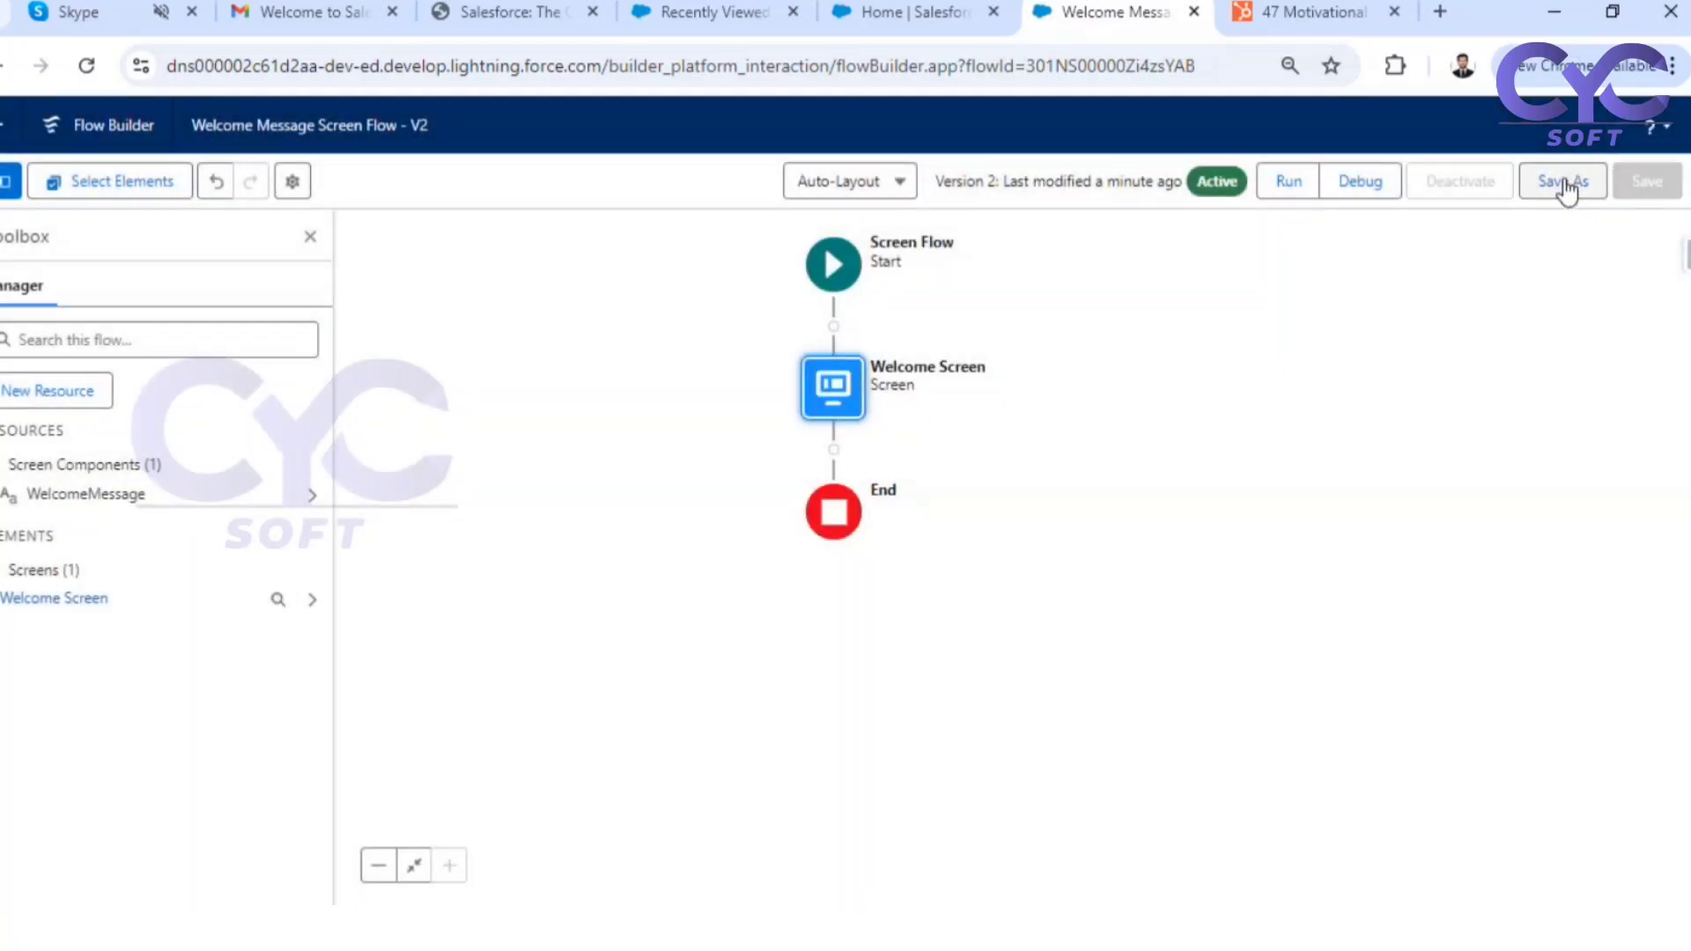
pyautogui.click(1562, 181)
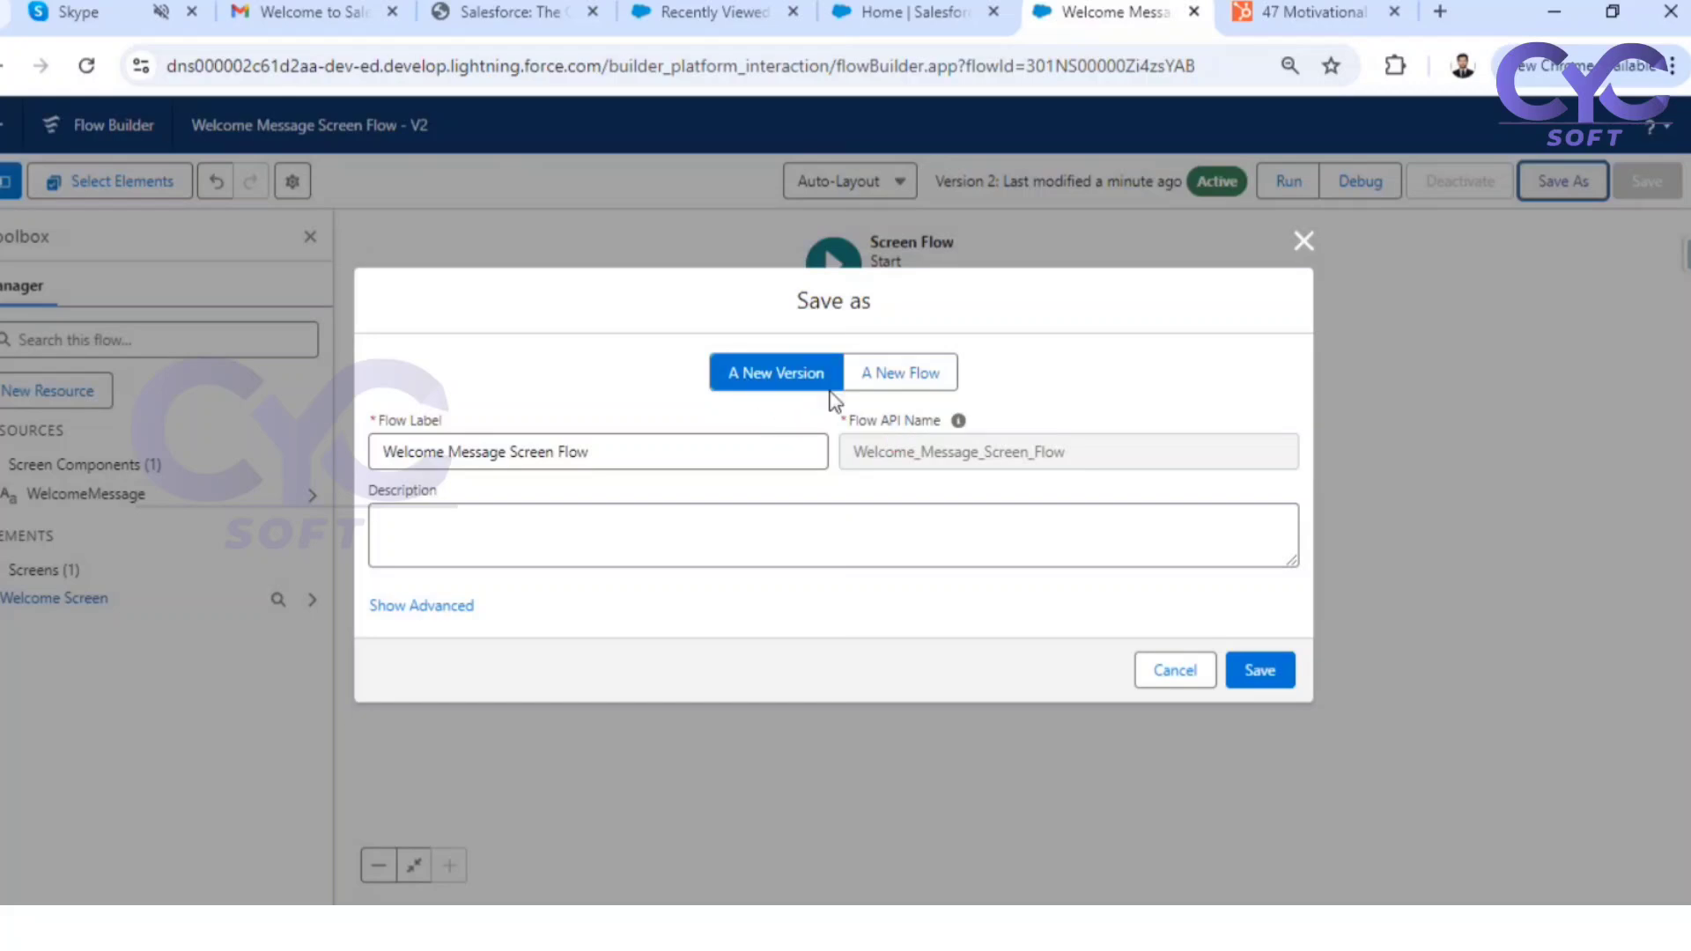
pyautogui.click(1259, 671)
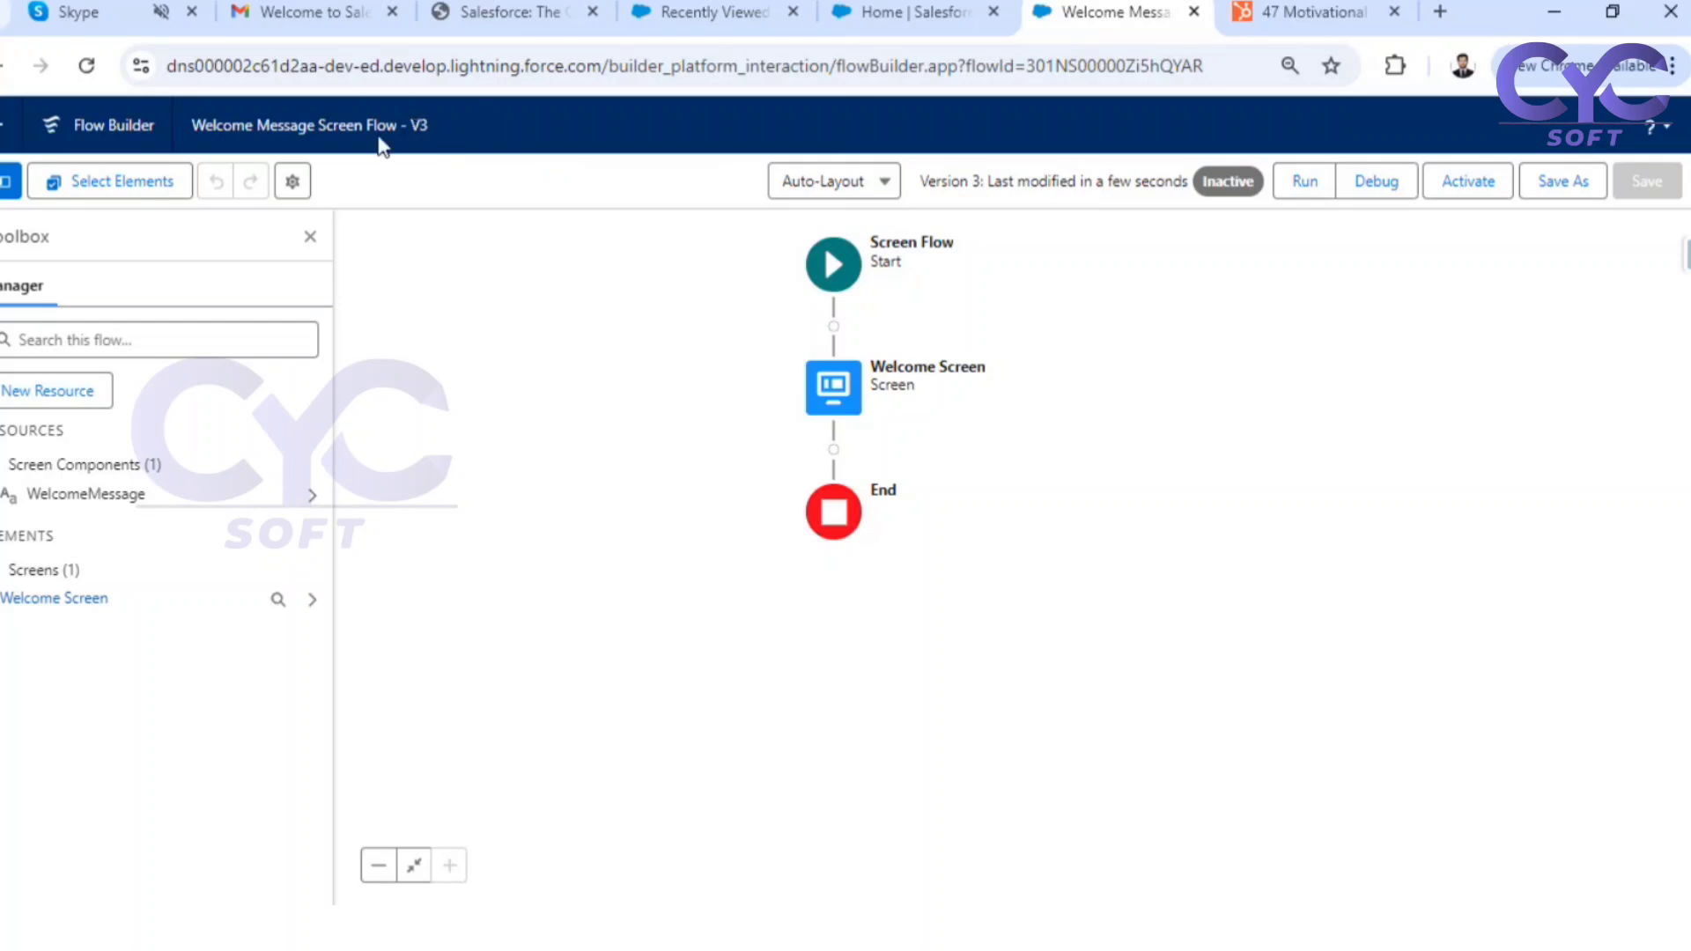
# From the Hospital Management home page, open Setup and search for "flow" to open the Flows list
pyautogui.click(922, 16)
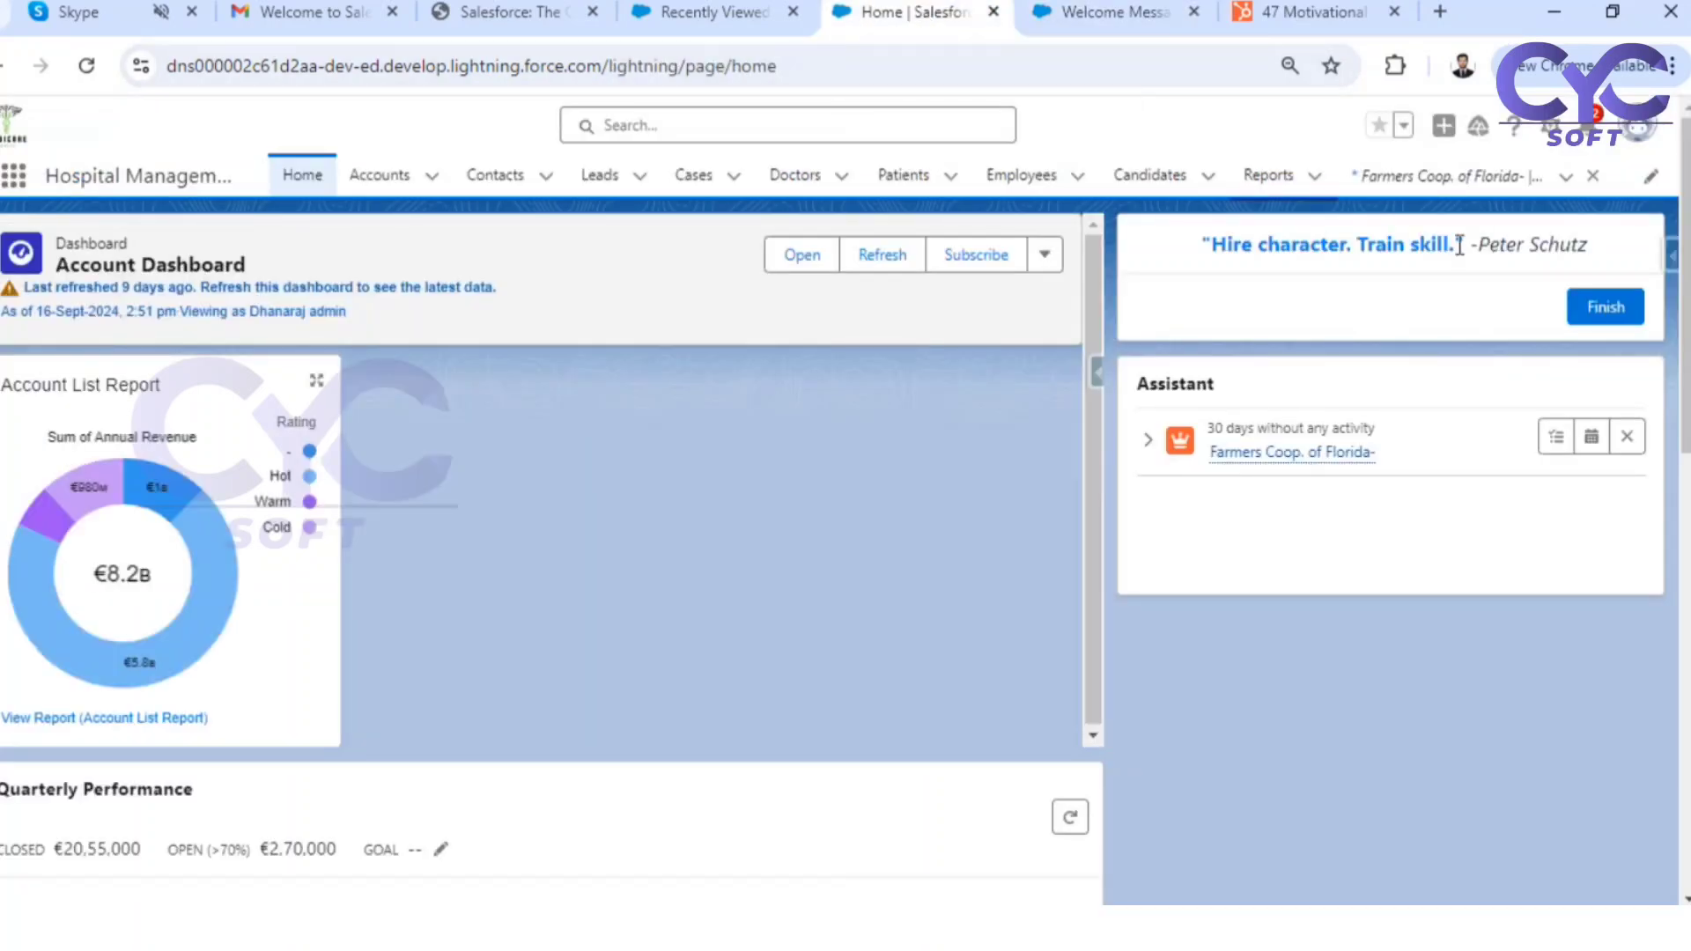
pyautogui.click(1550, 125)
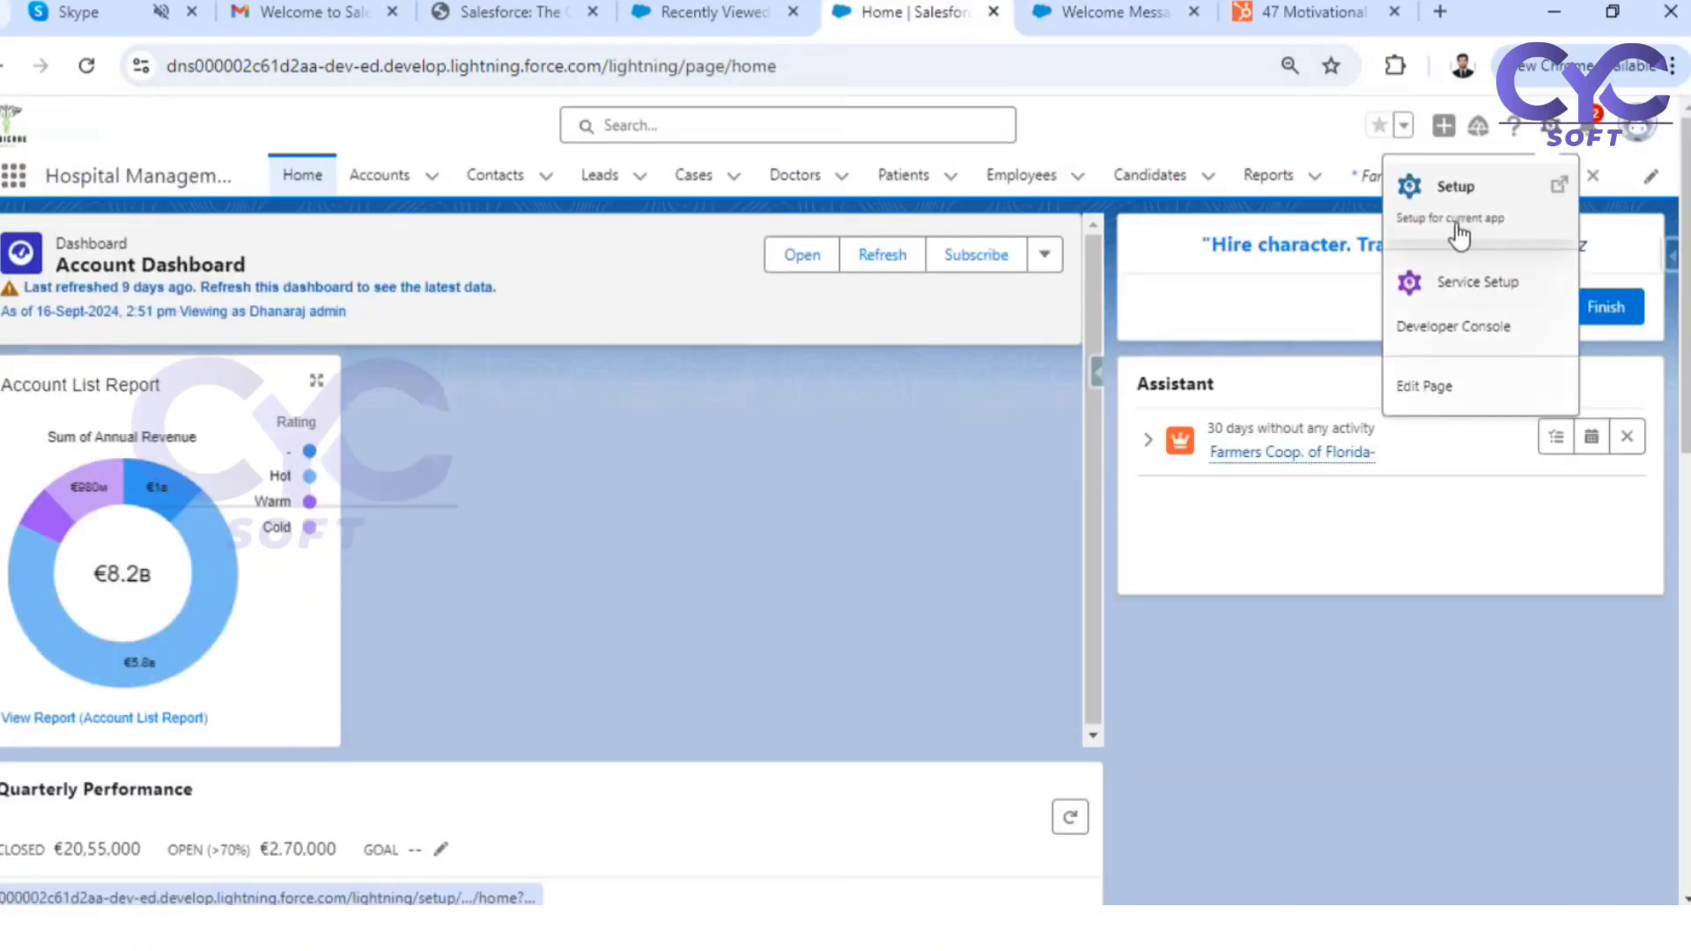
pyautogui.click(1458, 231)
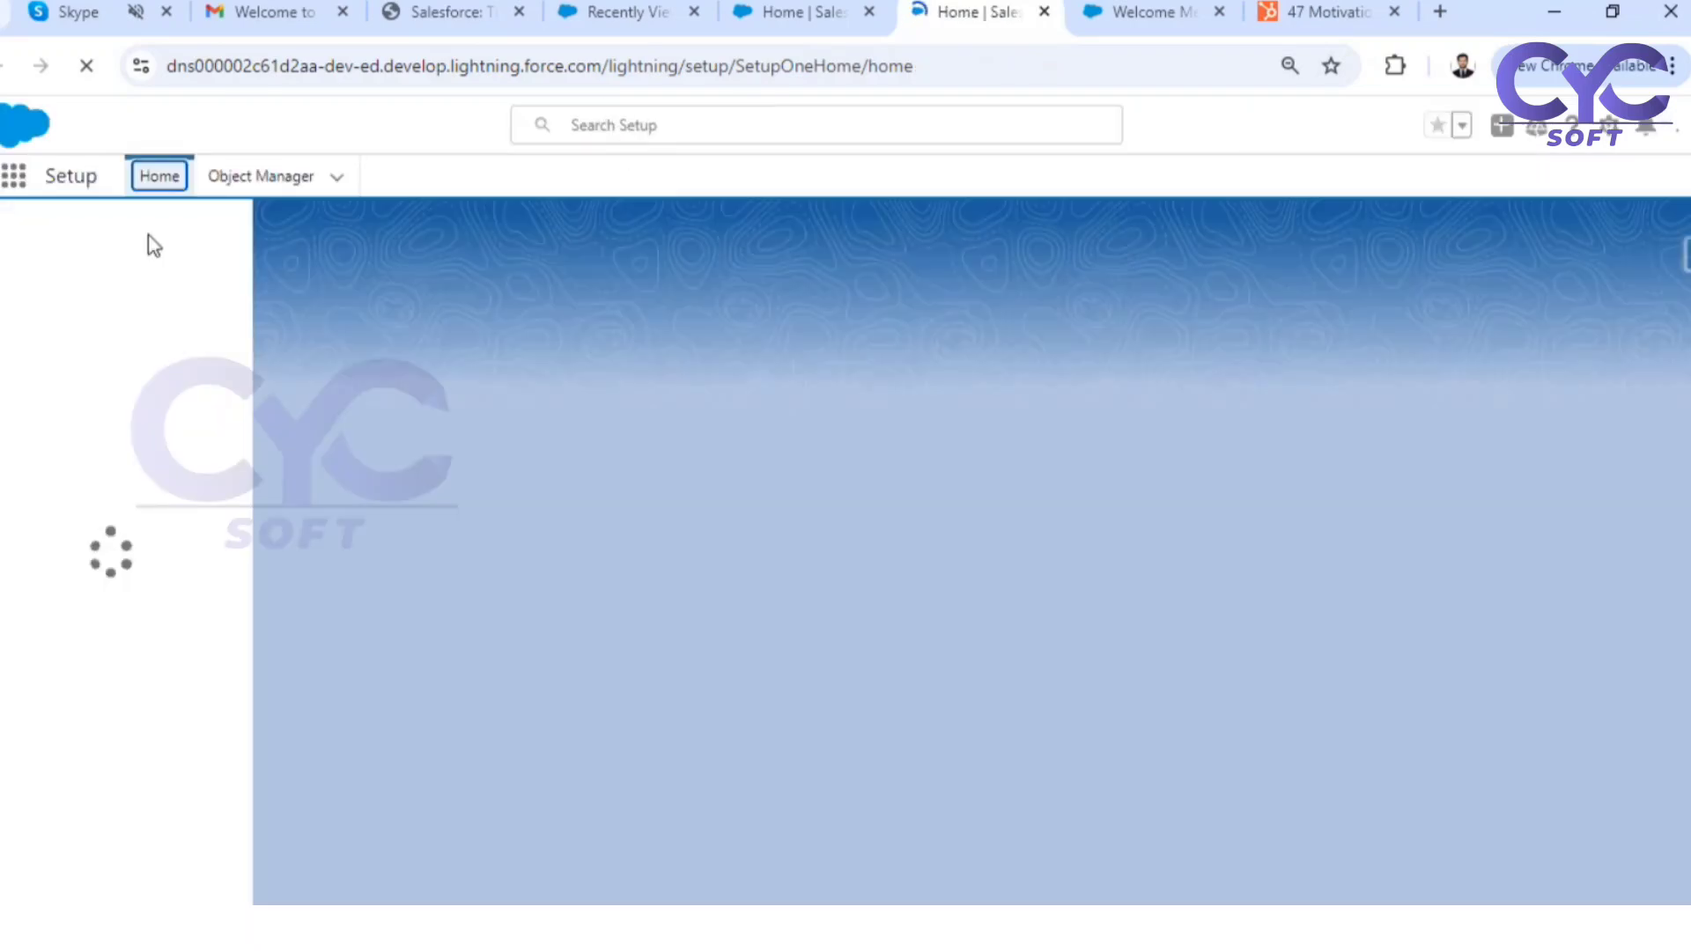
pyautogui.click(134, 233)
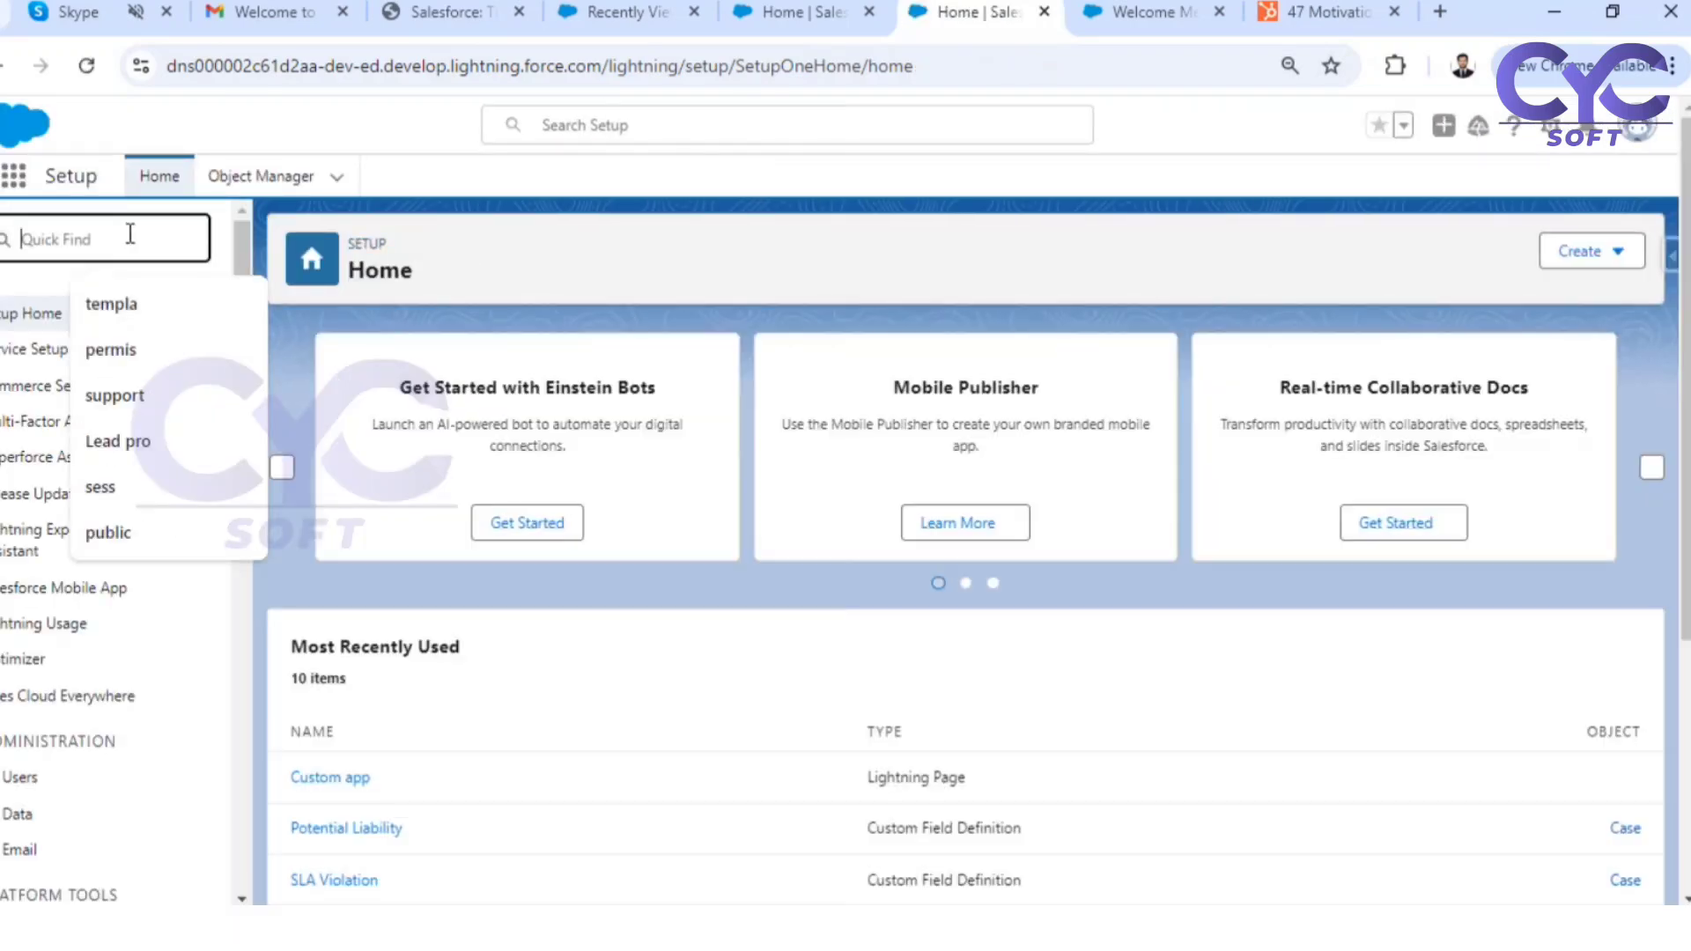
pyautogui.write('flow')
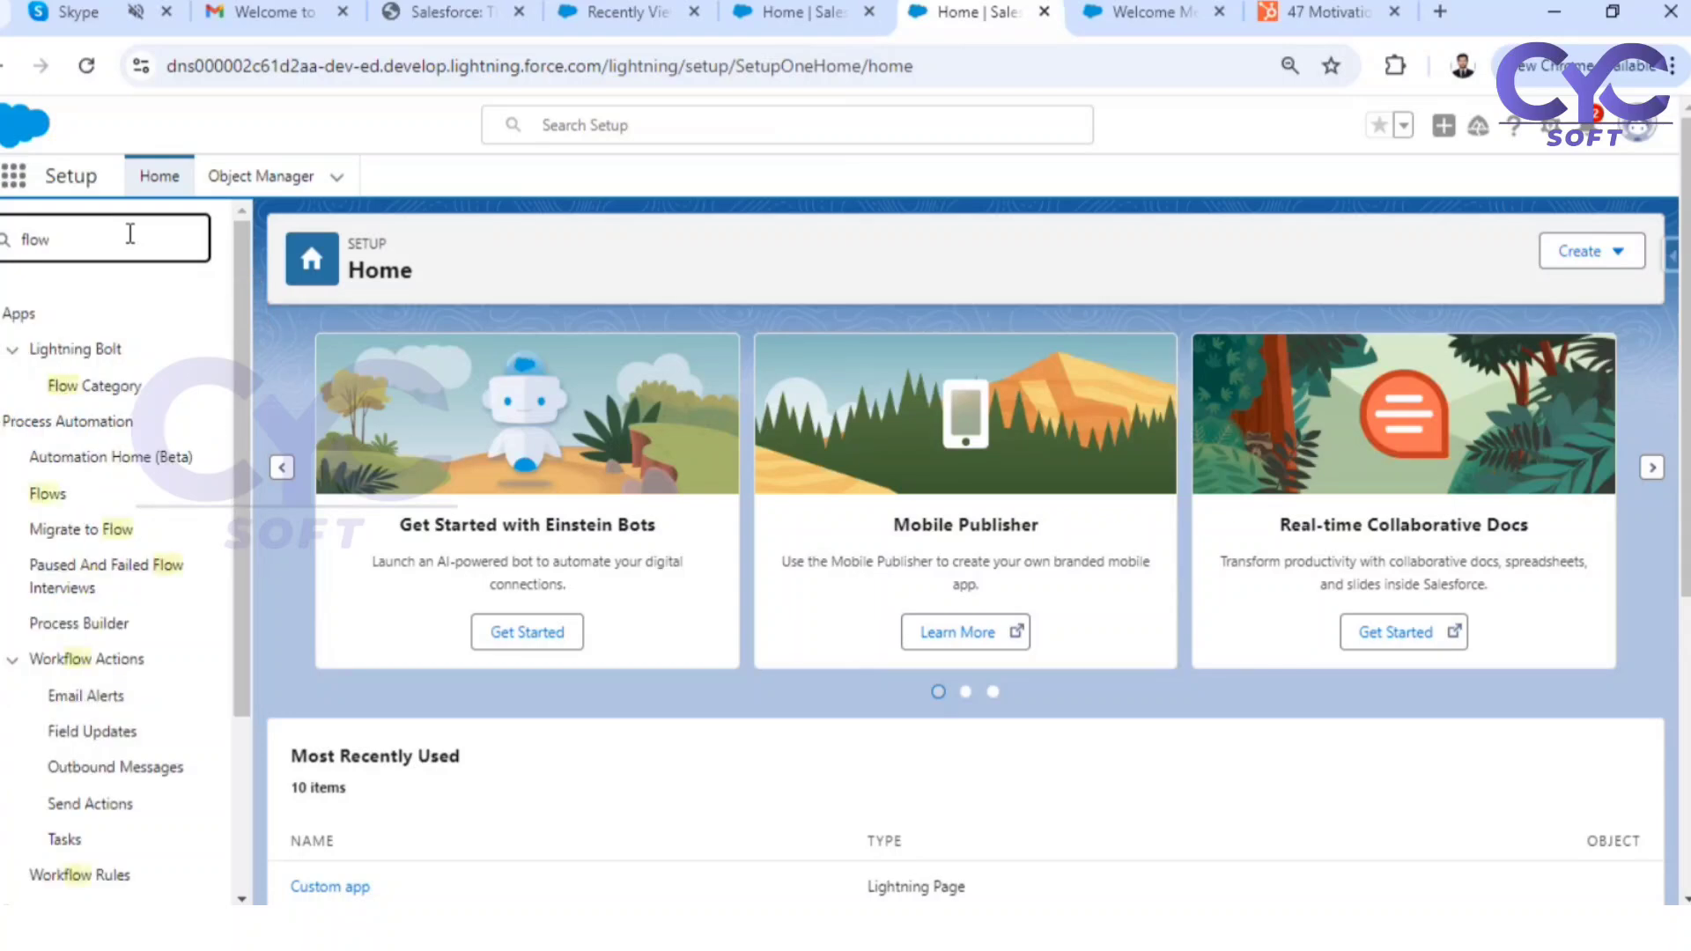
pyautogui.click(43, 494)
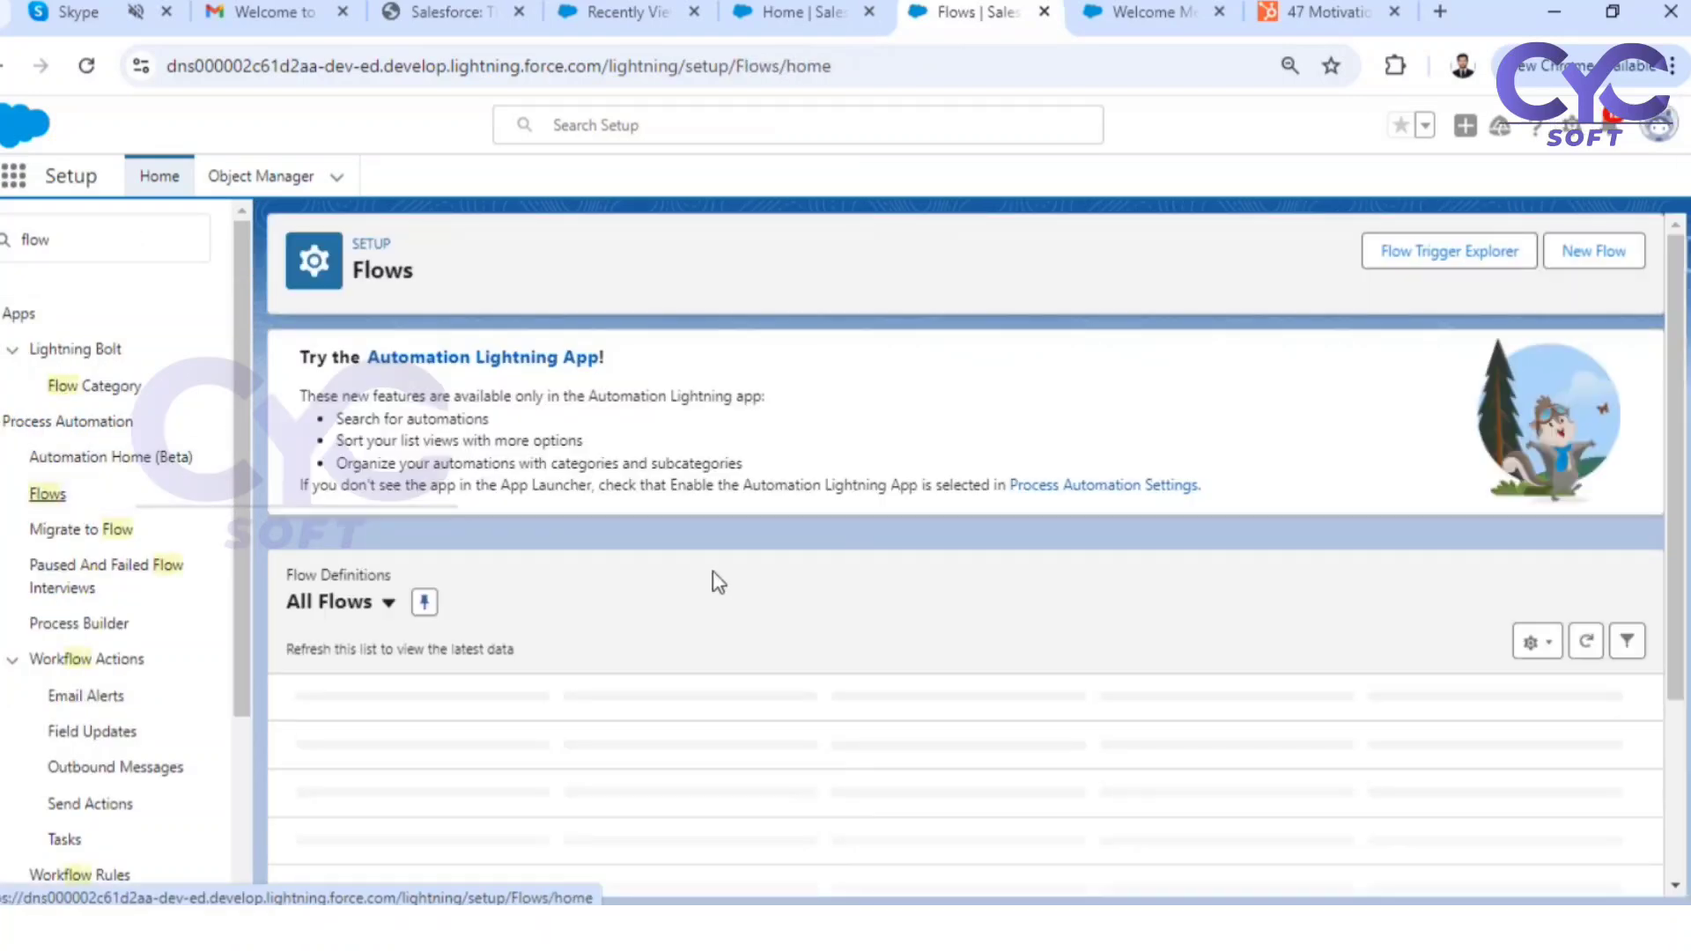
# Open the details and versions page of the Welcome Message Screen Flow to review its versions
pyautogui.scroll(-3, 352, 630)
pyautogui.scroll(-10, 355, 631)
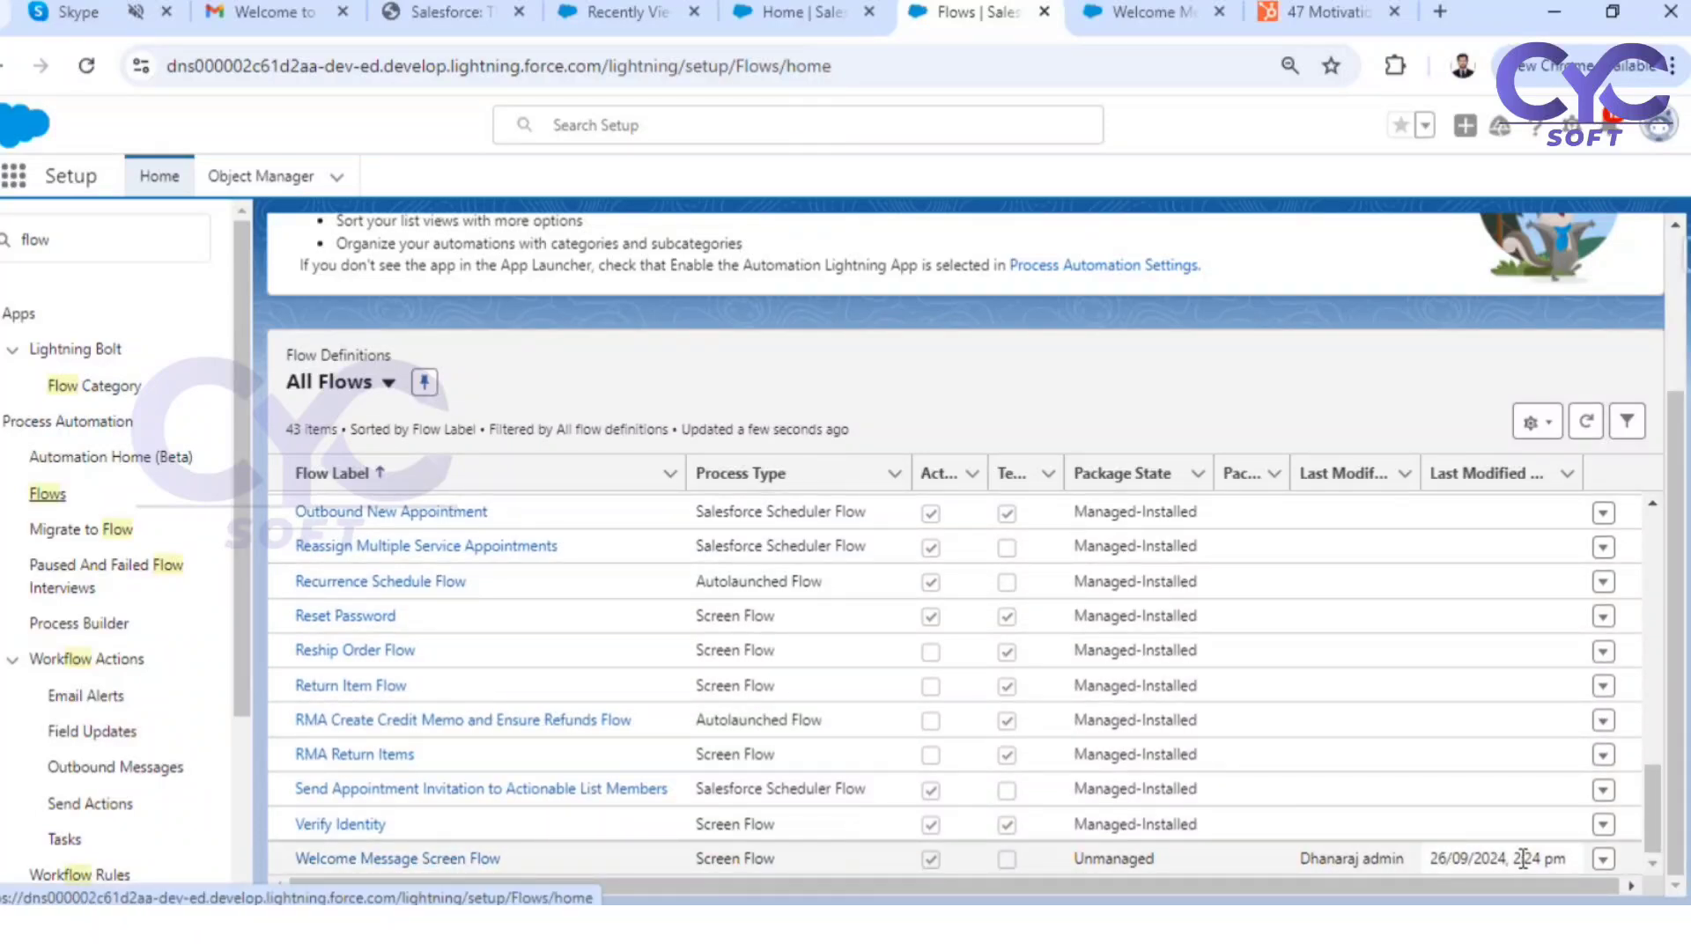
pyautogui.click(1602, 859)
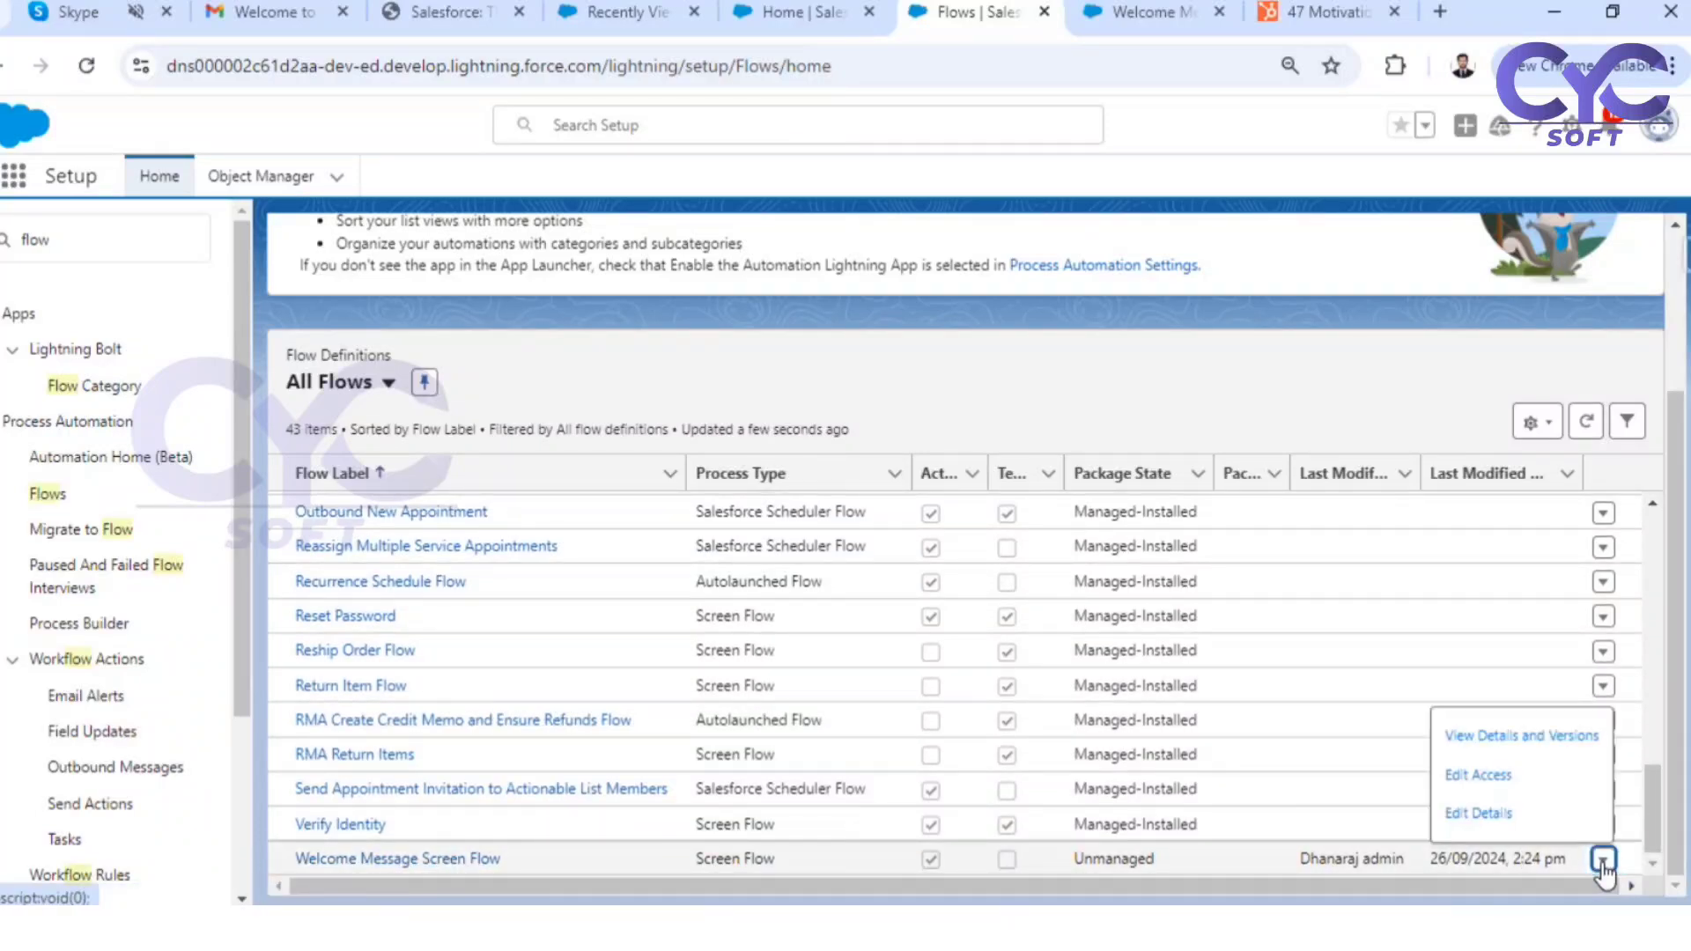
pyautogui.click(1521, 737)
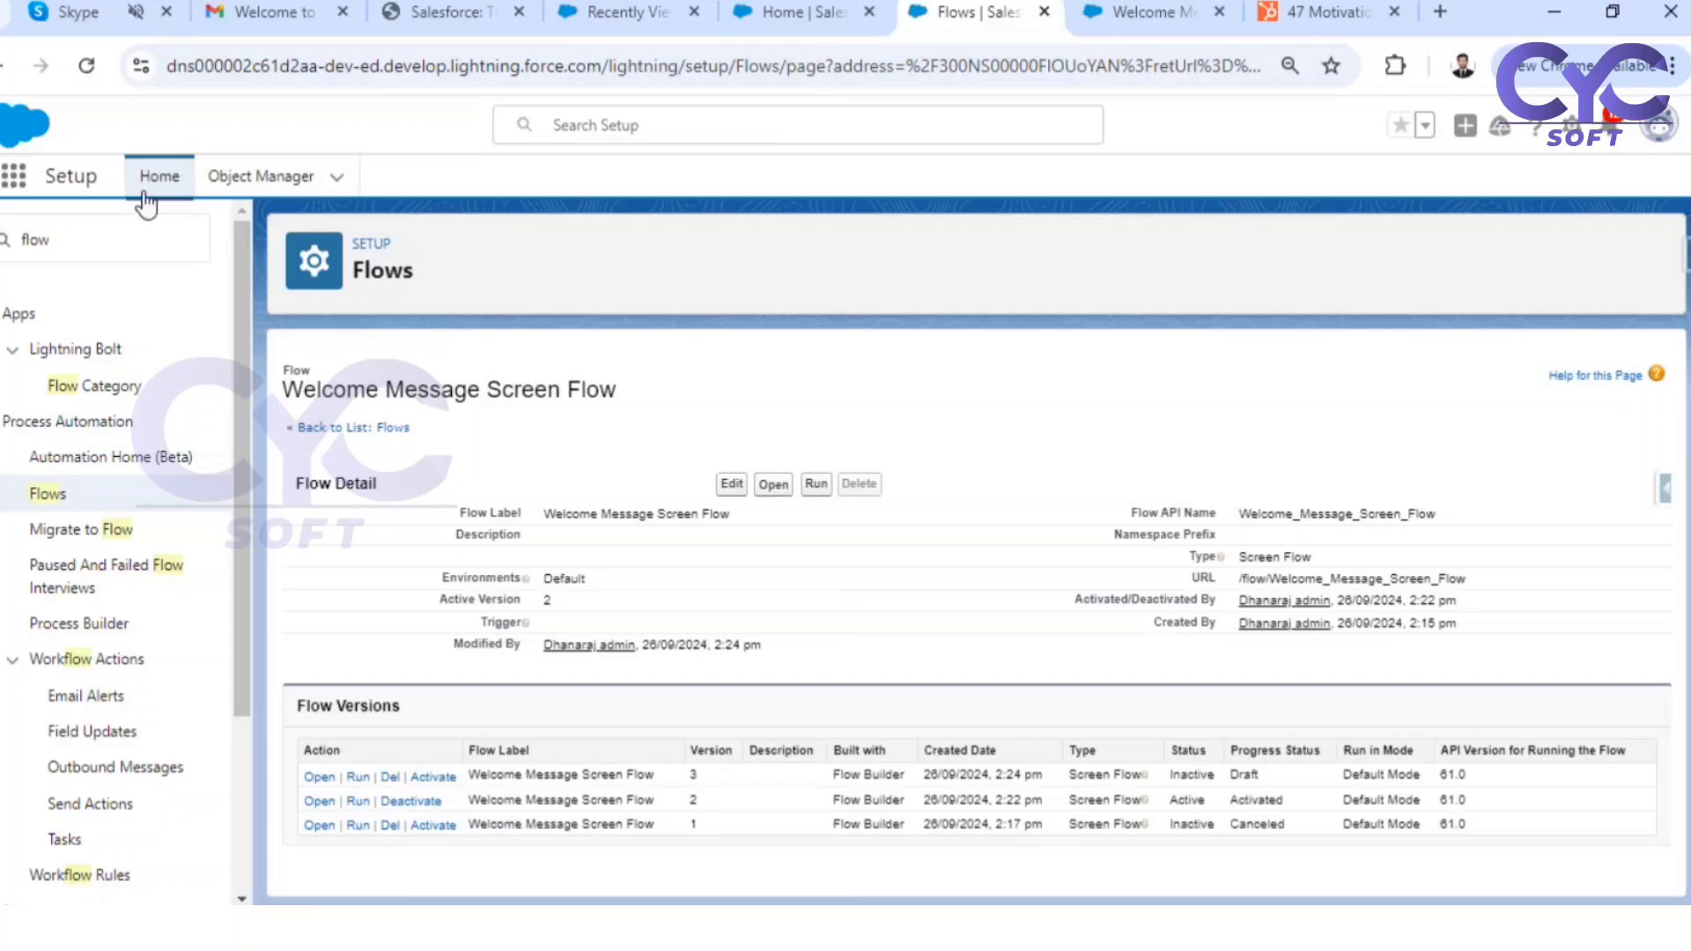
# Search Setup for "custom" and open the Custom Labels page
pyautogui.doubleClick(38, 239)
pyautogui.press('BackSpace')
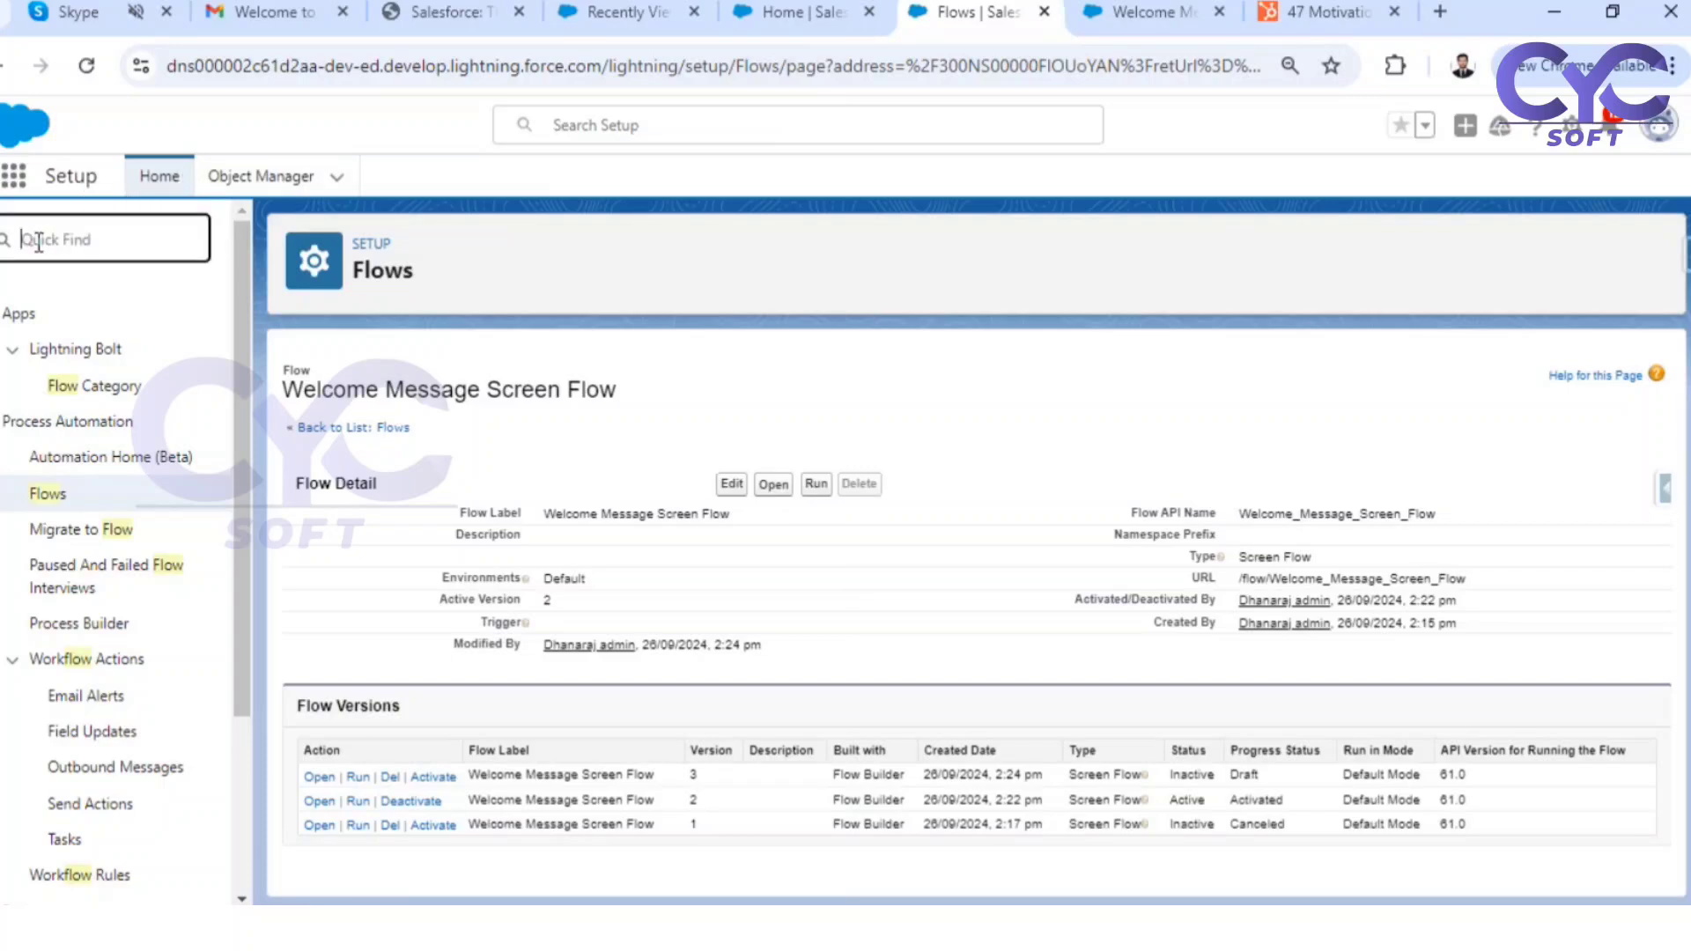
pyautogui.write('cu')
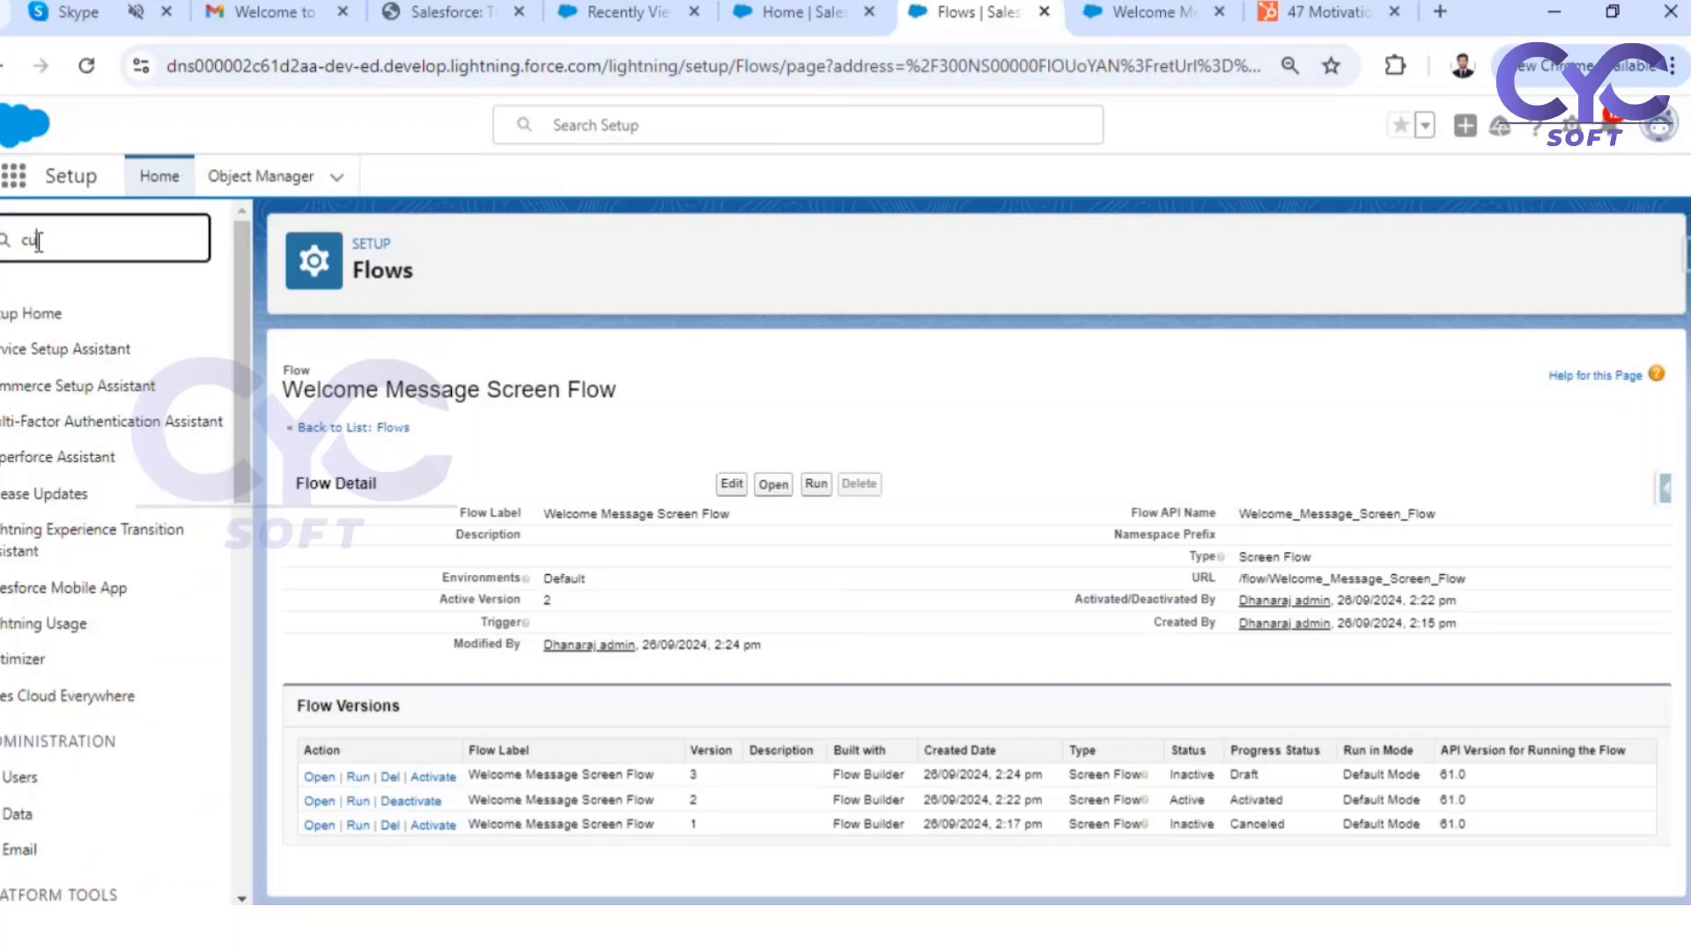
pyautogui.write('stom')
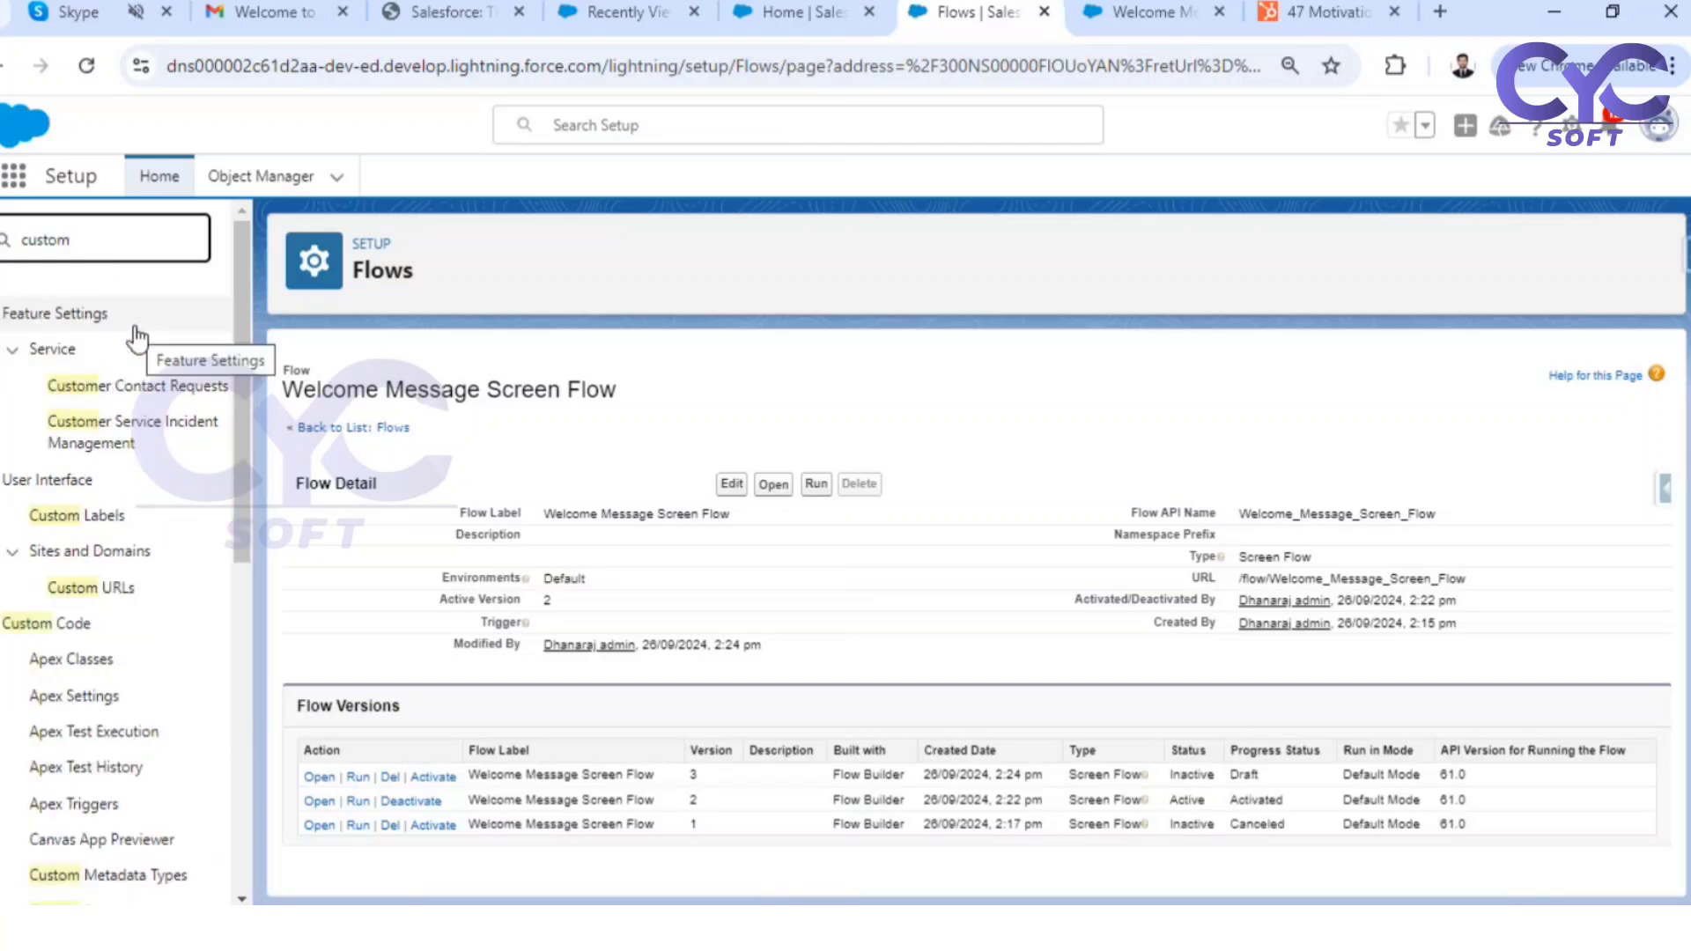
pyautogui.click(103, 520)
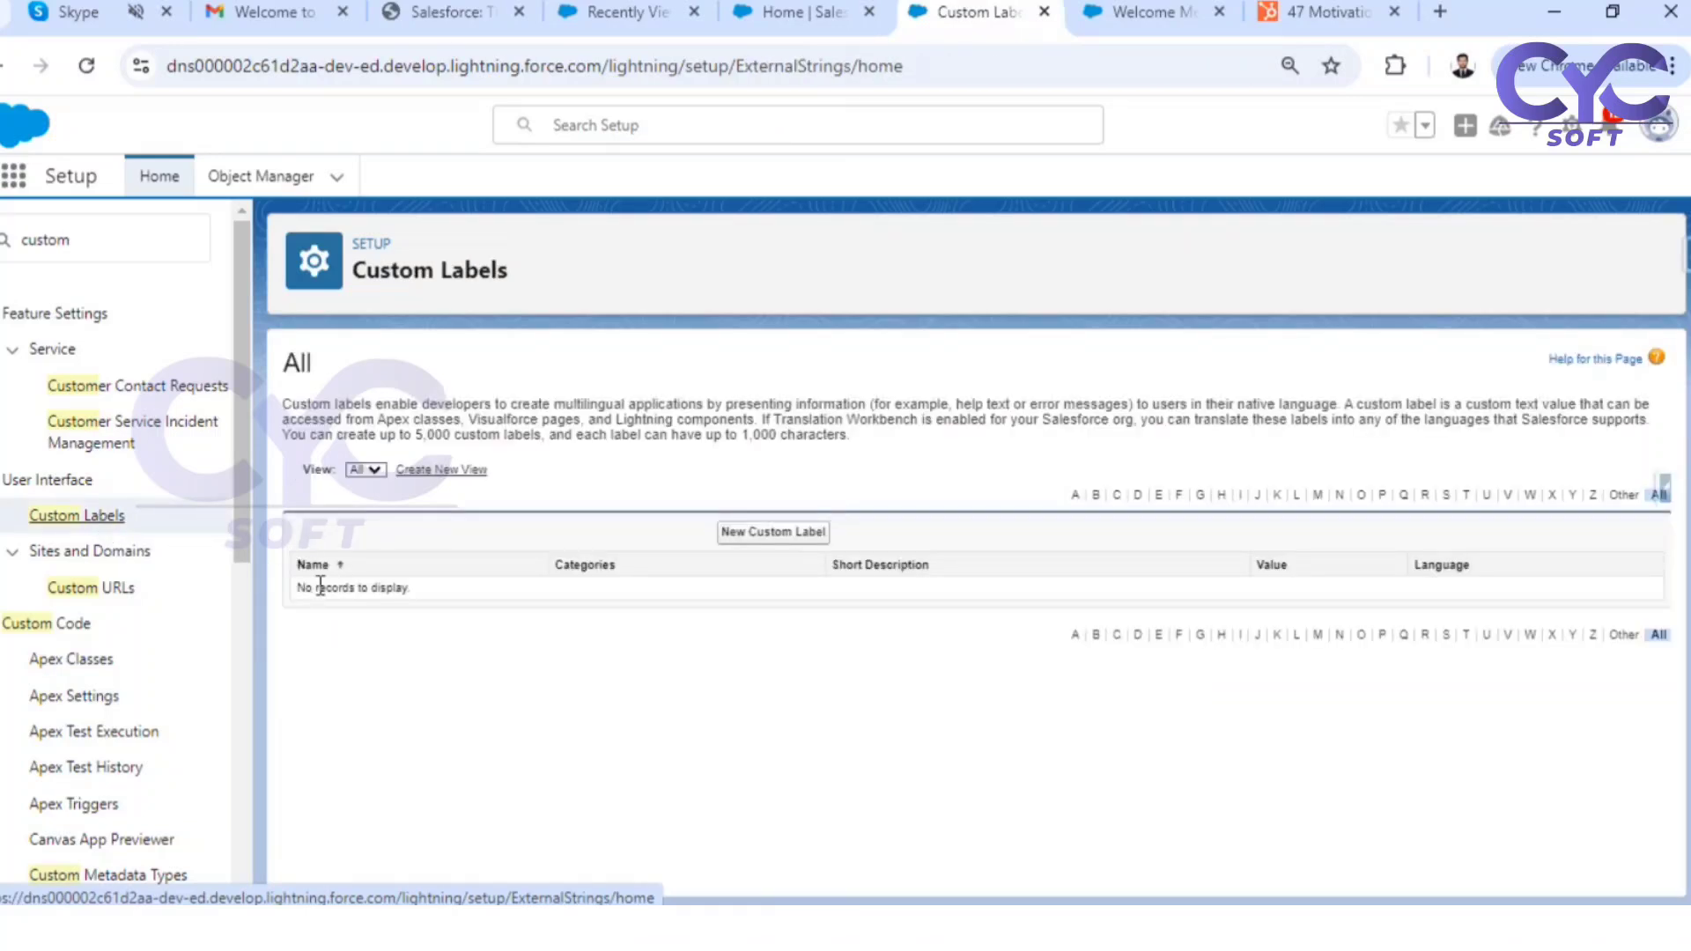
# Start a new custom label with the short description "Welcome Message" and the name Welcome_Message
pyautogui.click(759, 539)
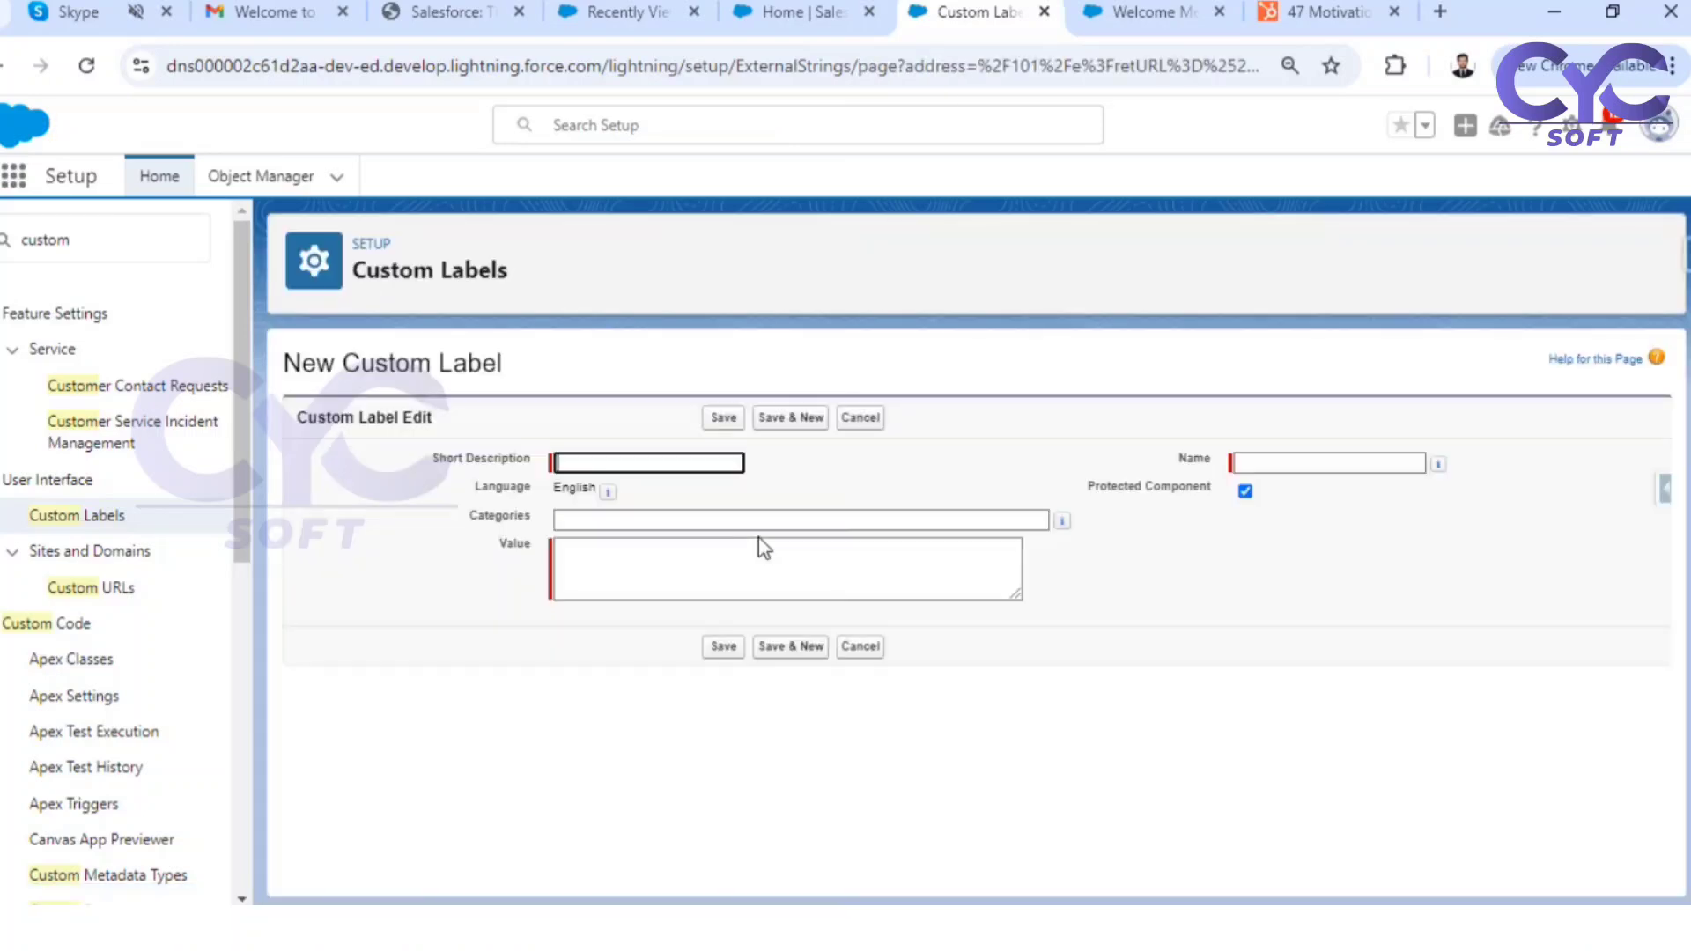
pyautogui.click(588, 458)
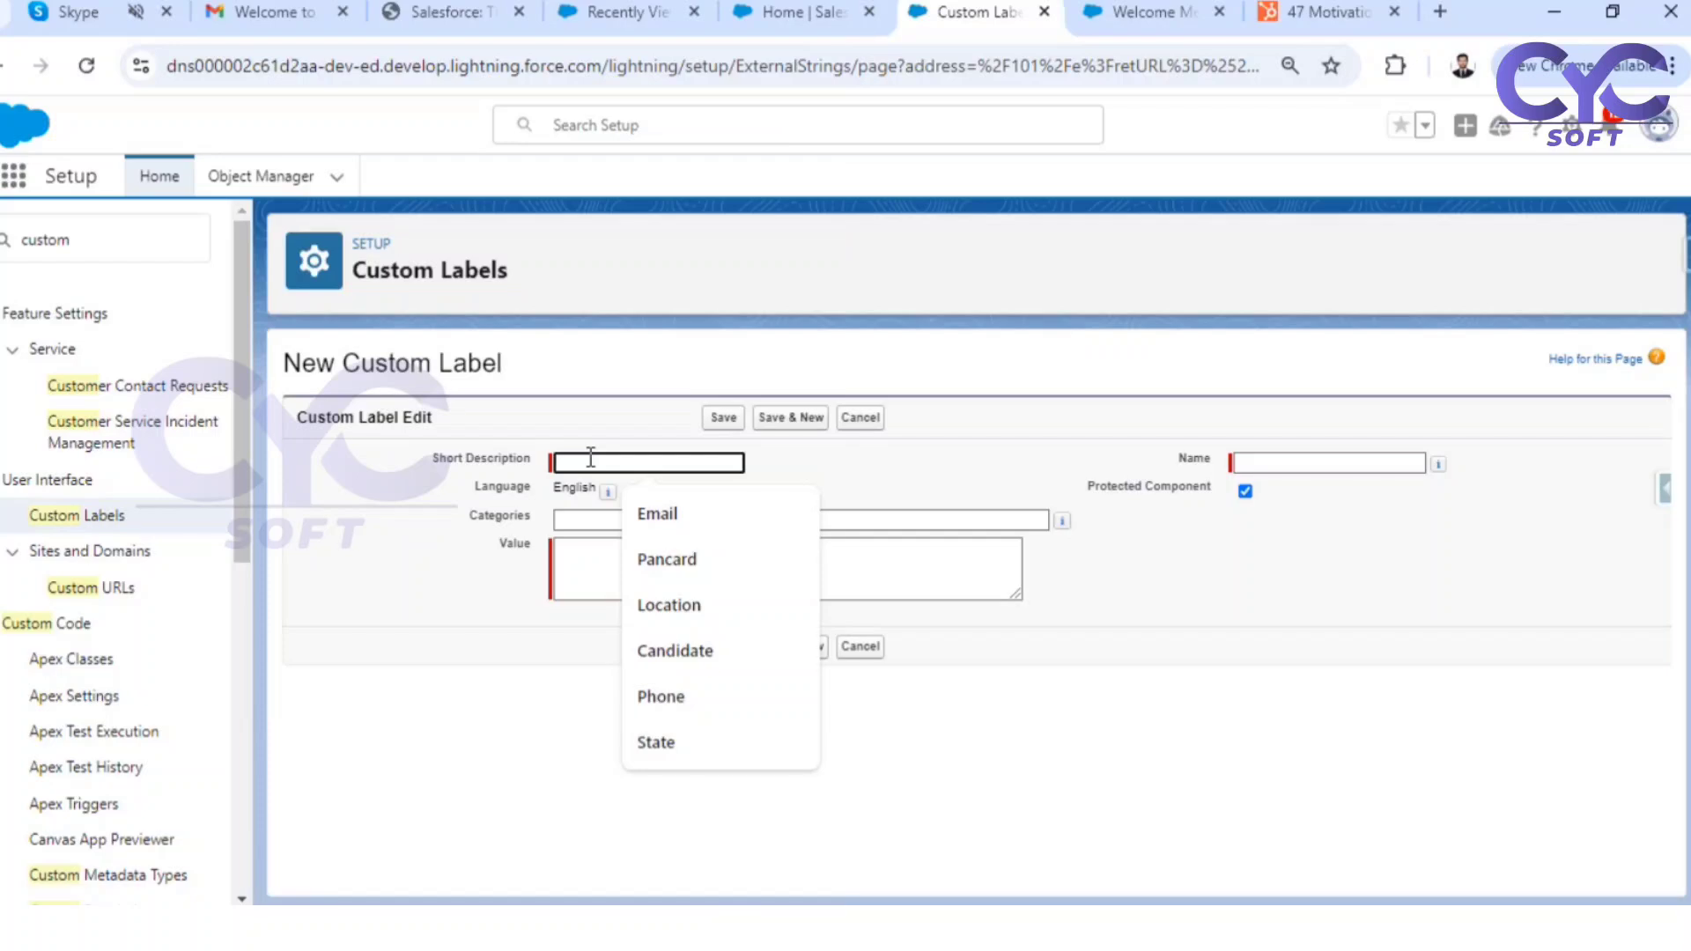
pyautogui.write('Welcome ')
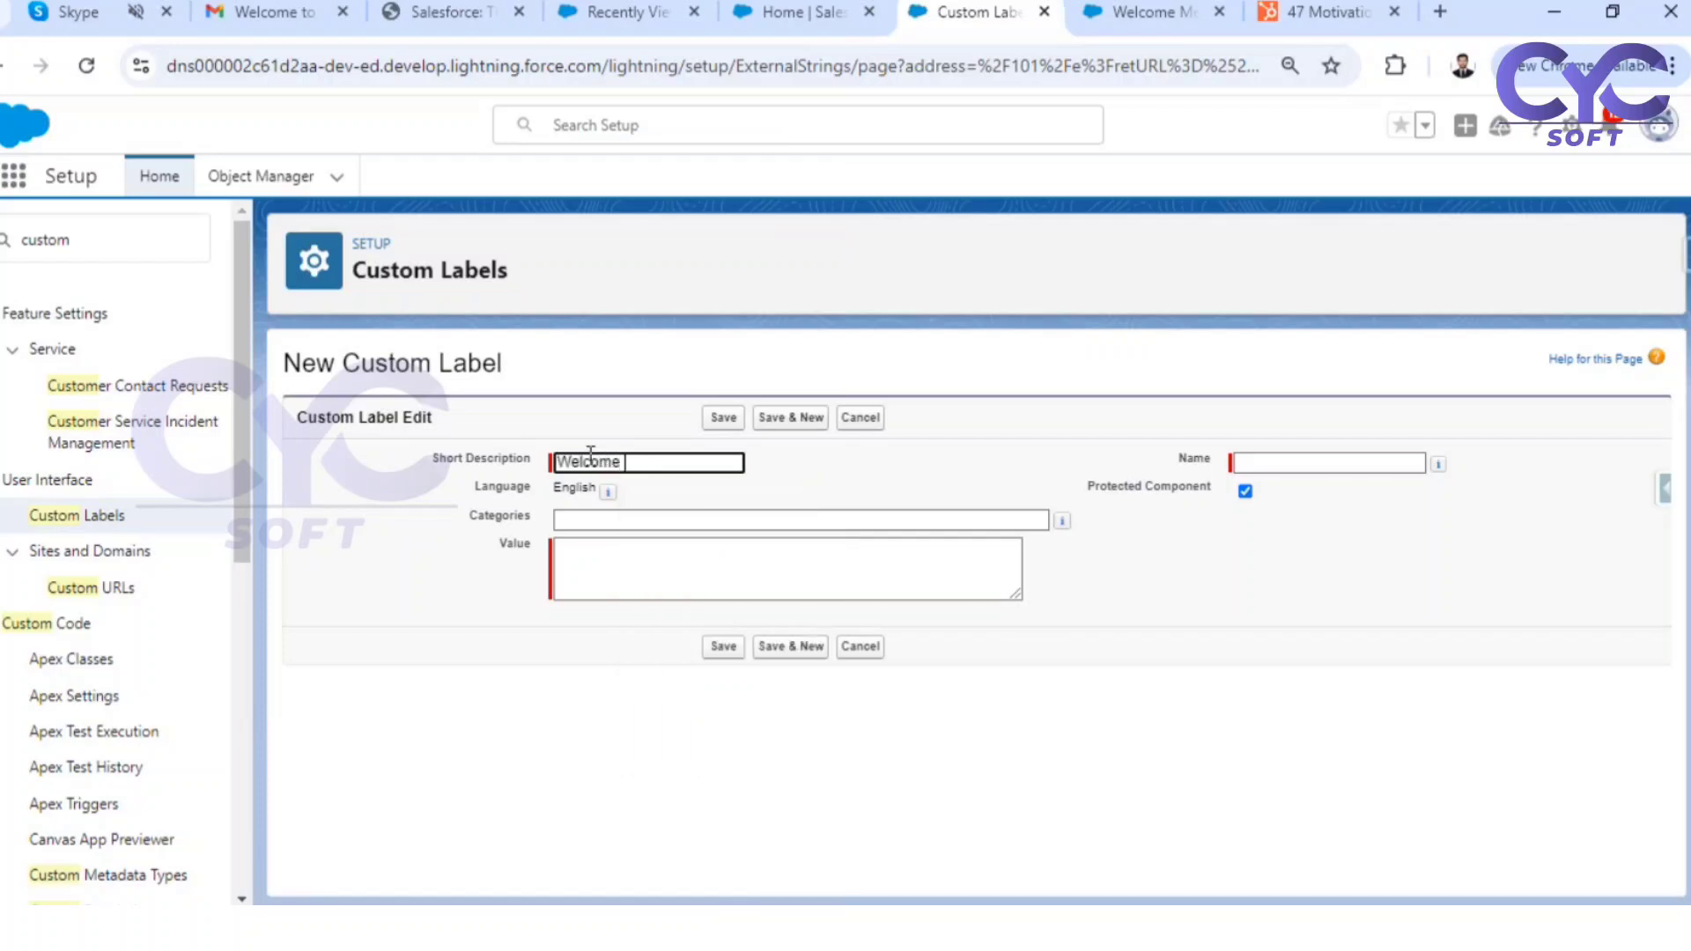
pyautogui.write('Message')
pyautogui.click(988, 686)
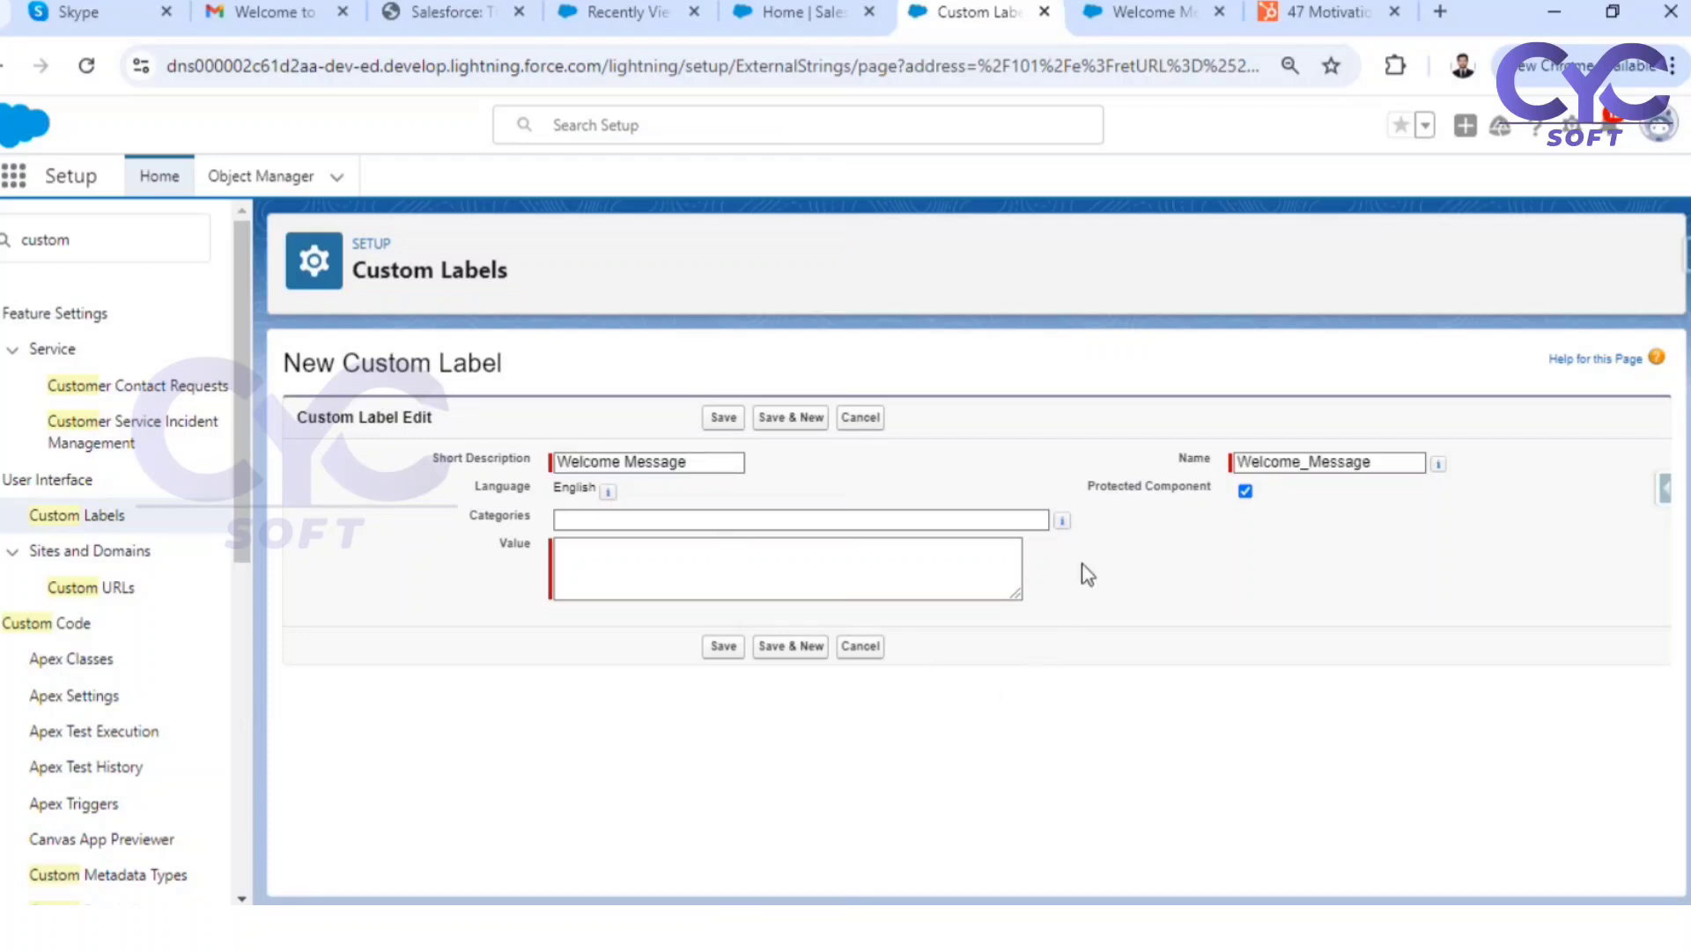
# Copy quote 23, "Always do your best. What you plant now, you will harvest later." -Og Mandino, from the HubSpot motivational quotes page
pyautogui.click(583, 563)
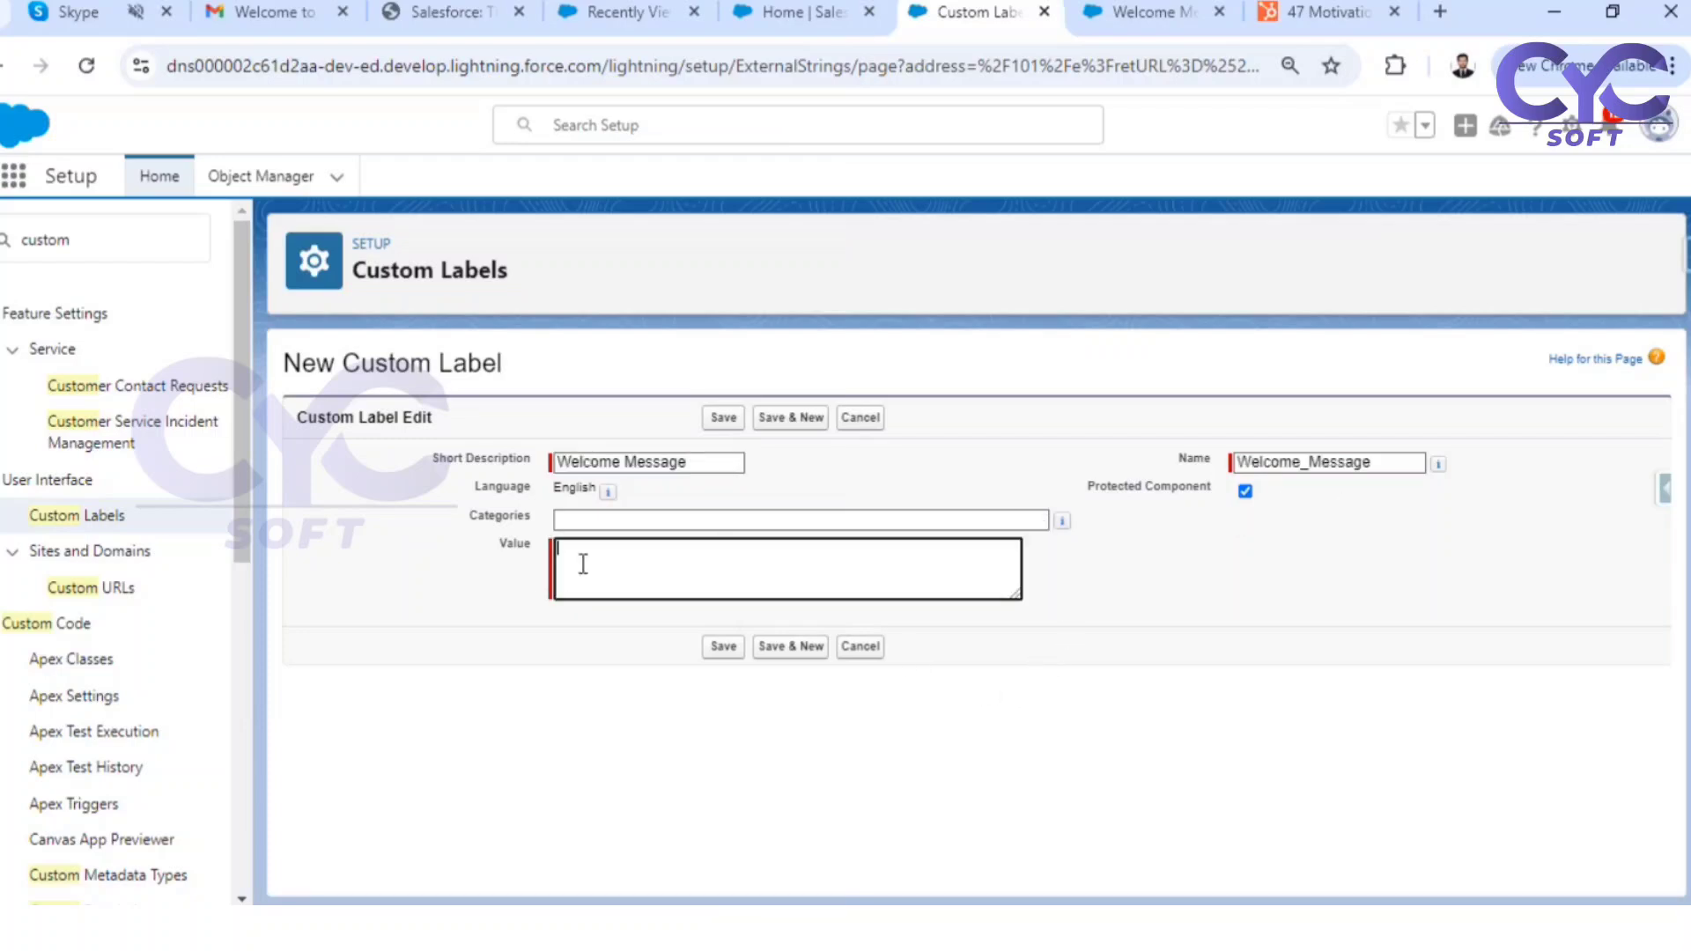
pyautogui.click(1116, 9)
pyautogui.click(1004, 10)
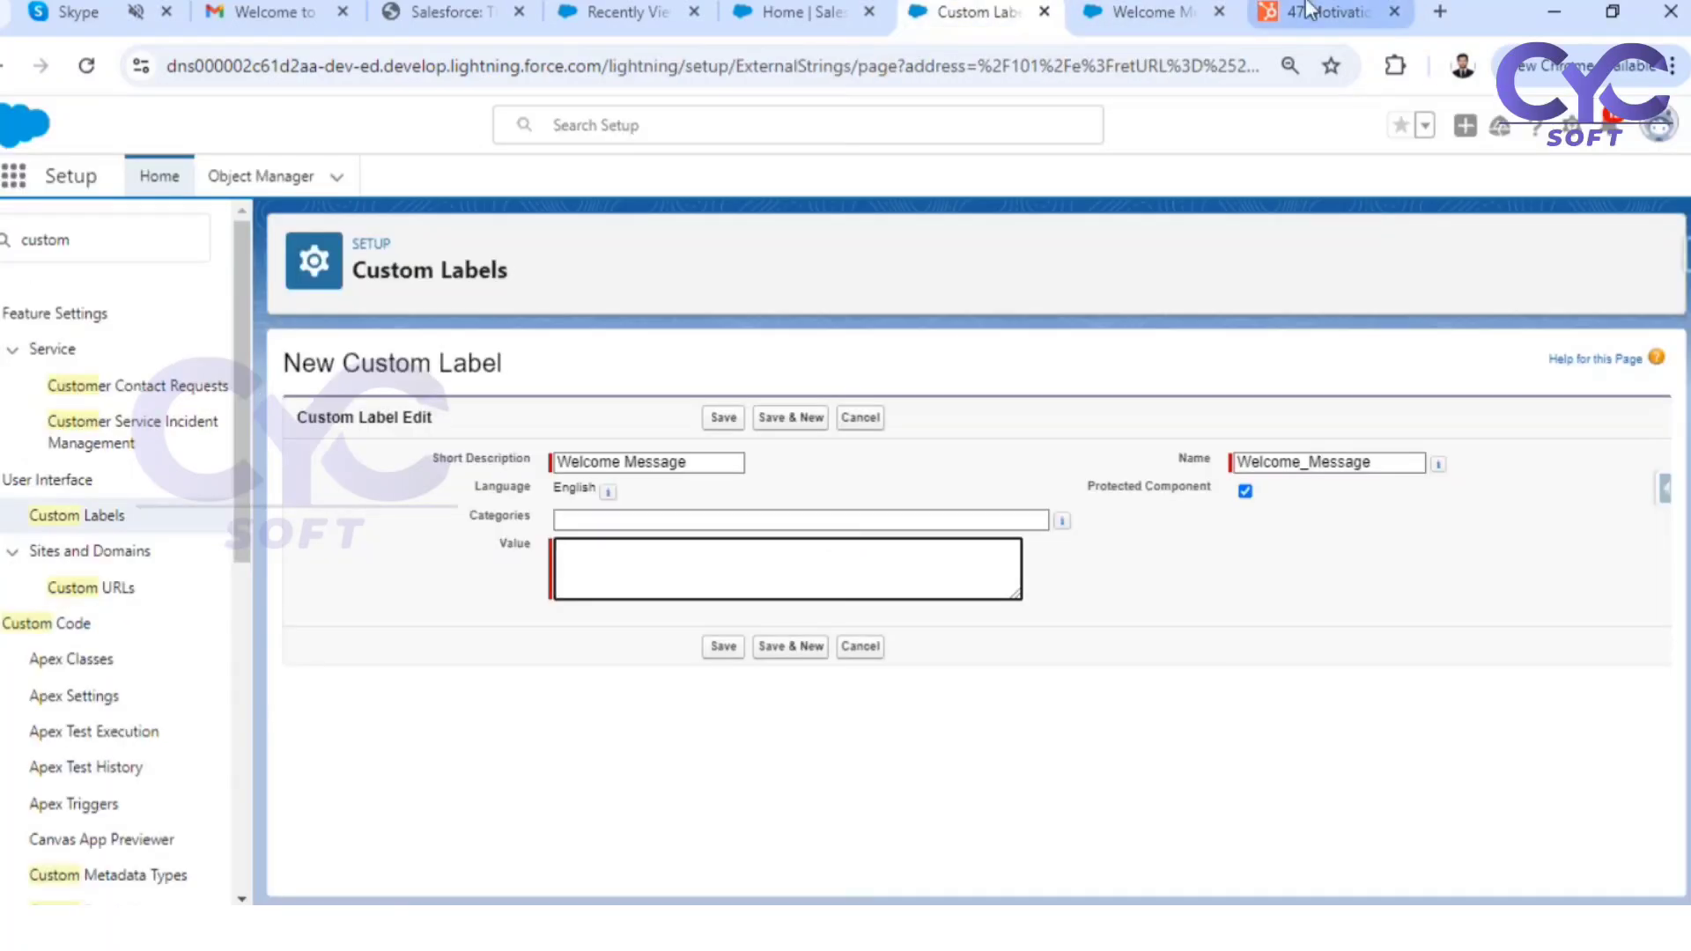
pyautogui.click(1312, 11)
pyautogui.scroll(-1, 590, 616)
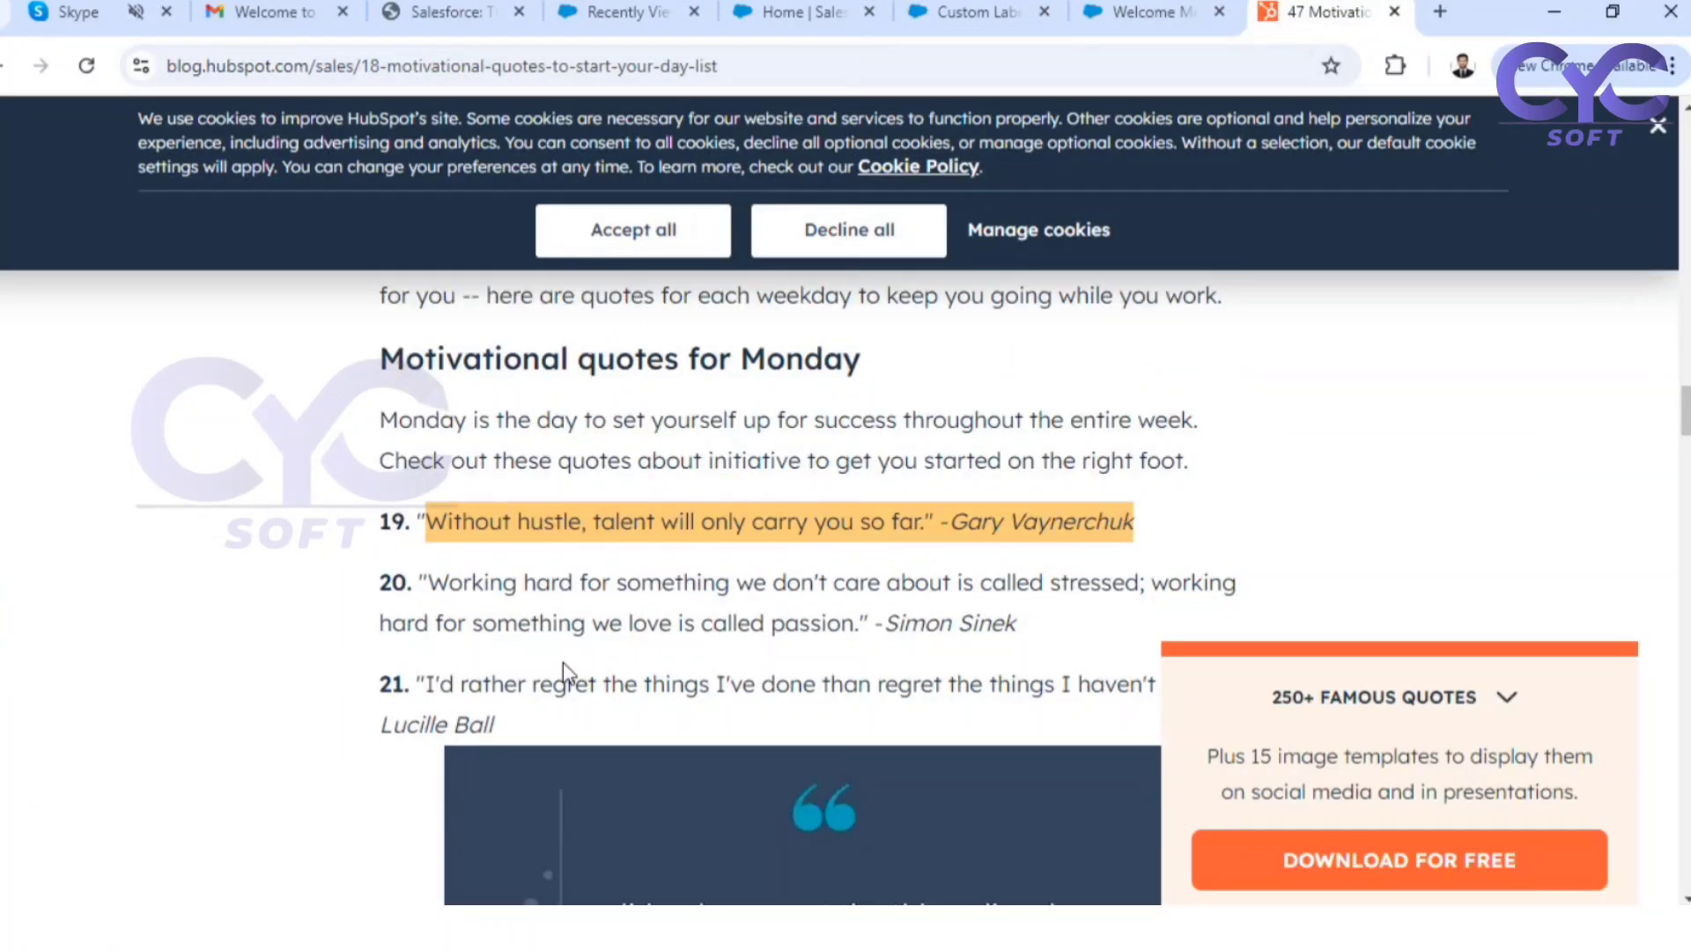
pyautogui.scroll(-7, 562, 666)
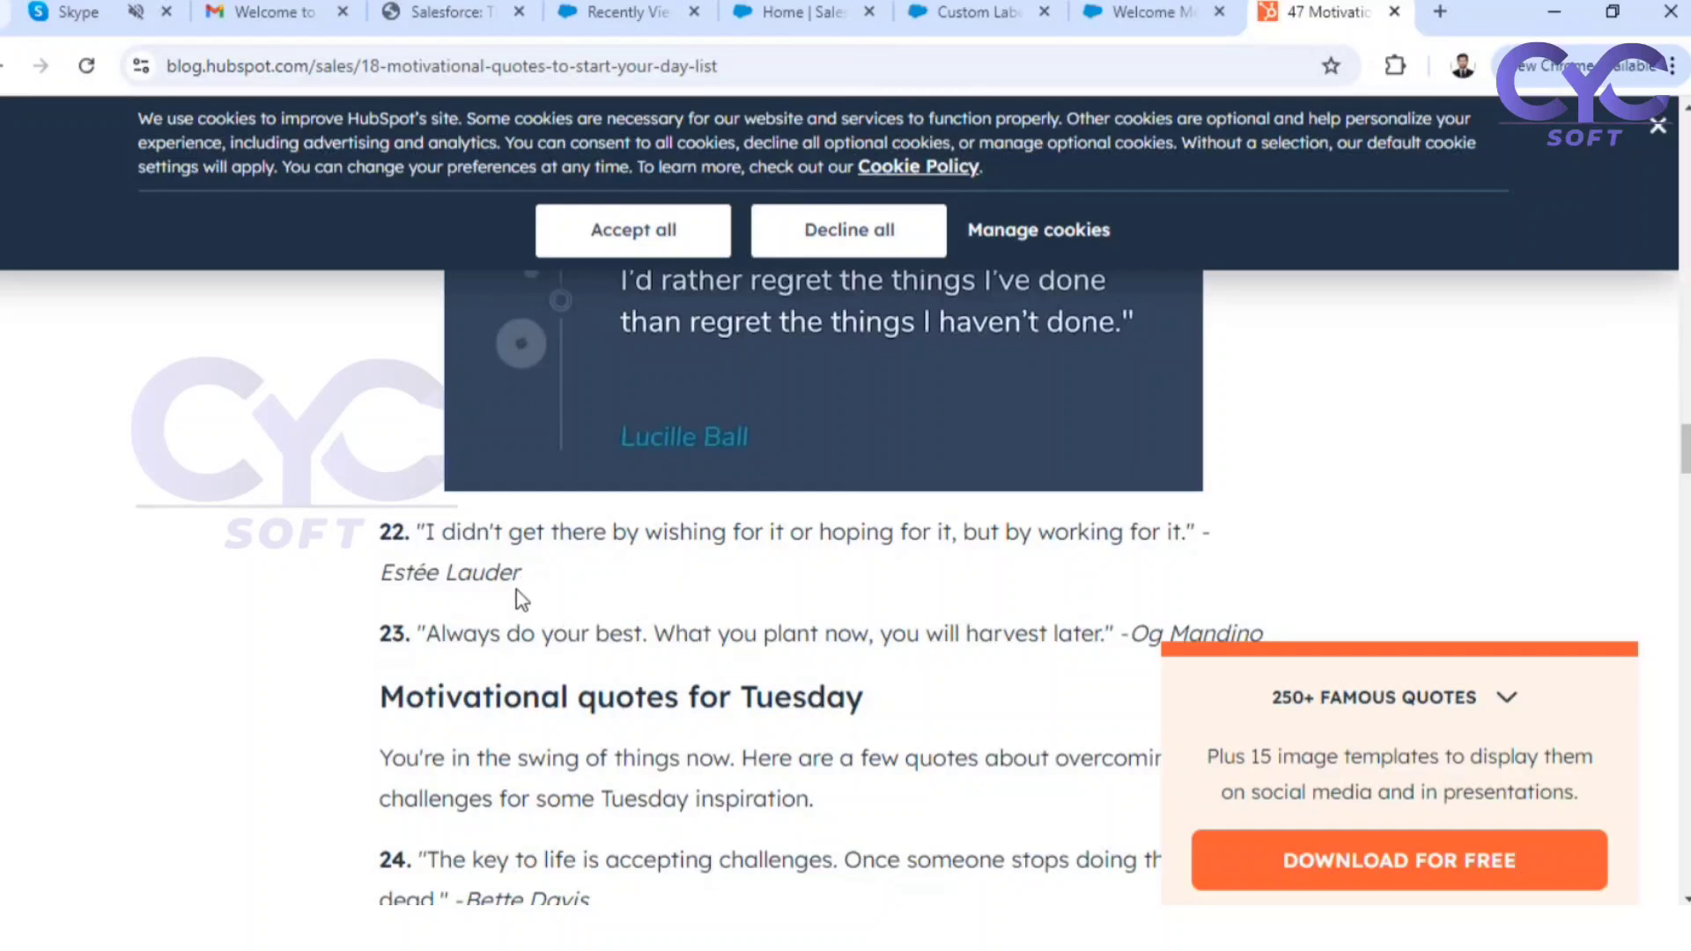
pyautogui.scroll(-3, 521, 599)
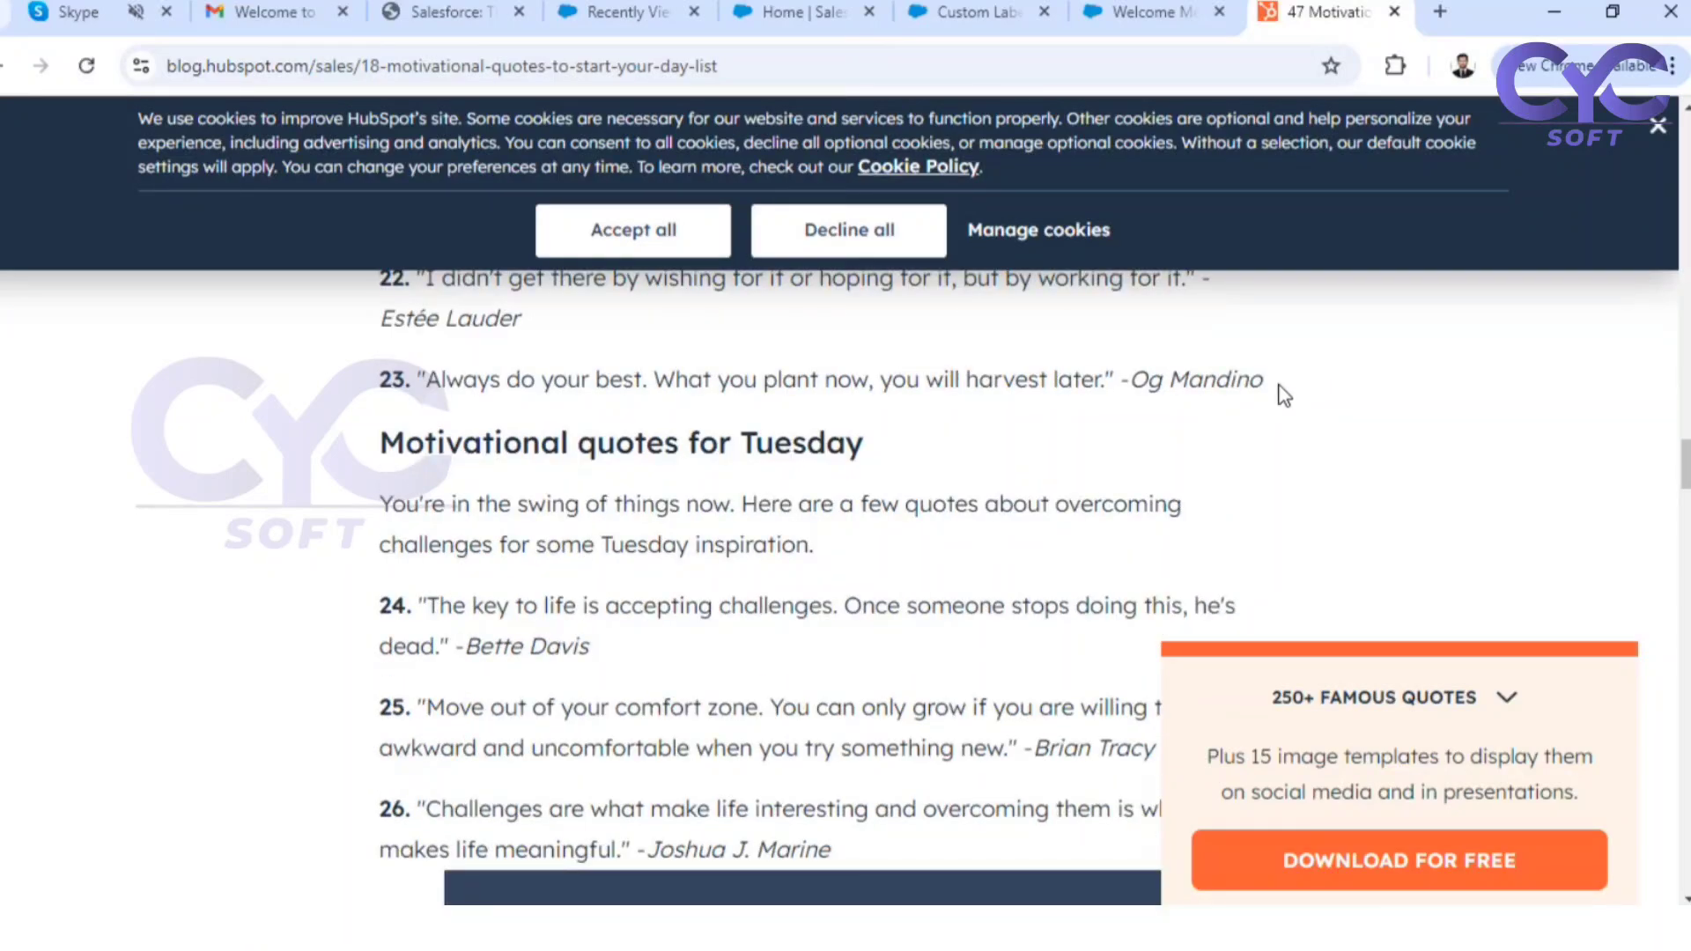
pyautogui.moveTo(1284, 396); pyautogui.dragTo(420, 381)
pyautogui.hotkey('ctrl', 'c')
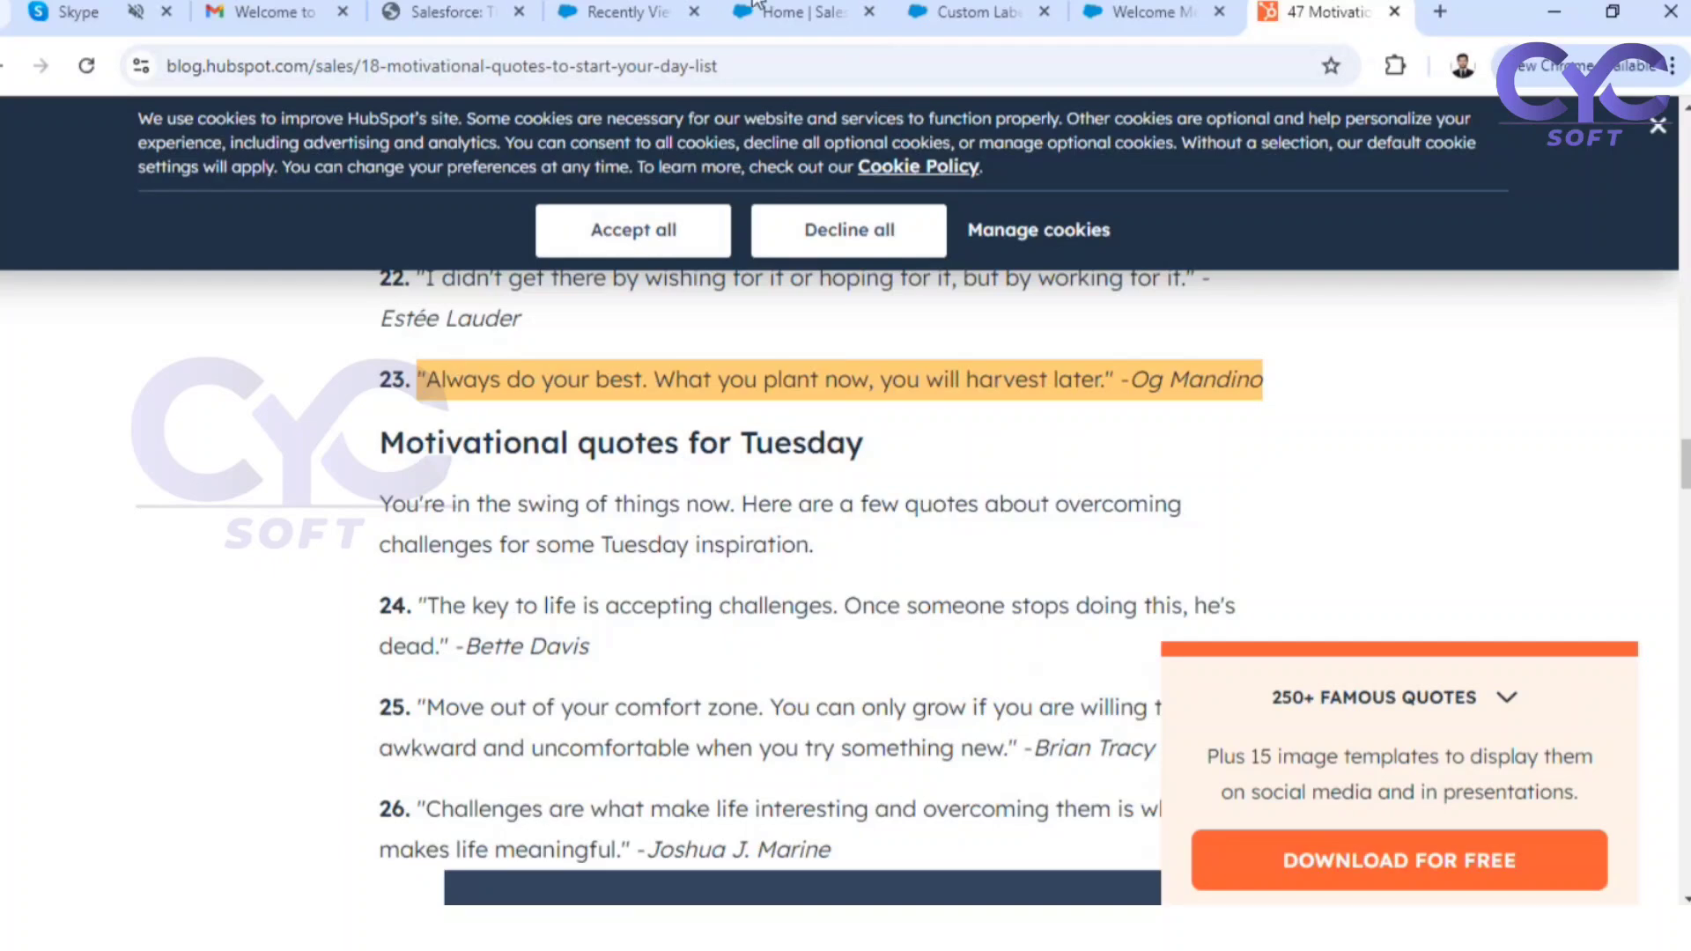
# Paste the copied quote as the value of the new Welcome Message custom label and save the label
pyautogui.click(1131, 11)
pyautogui.click(985, 13)
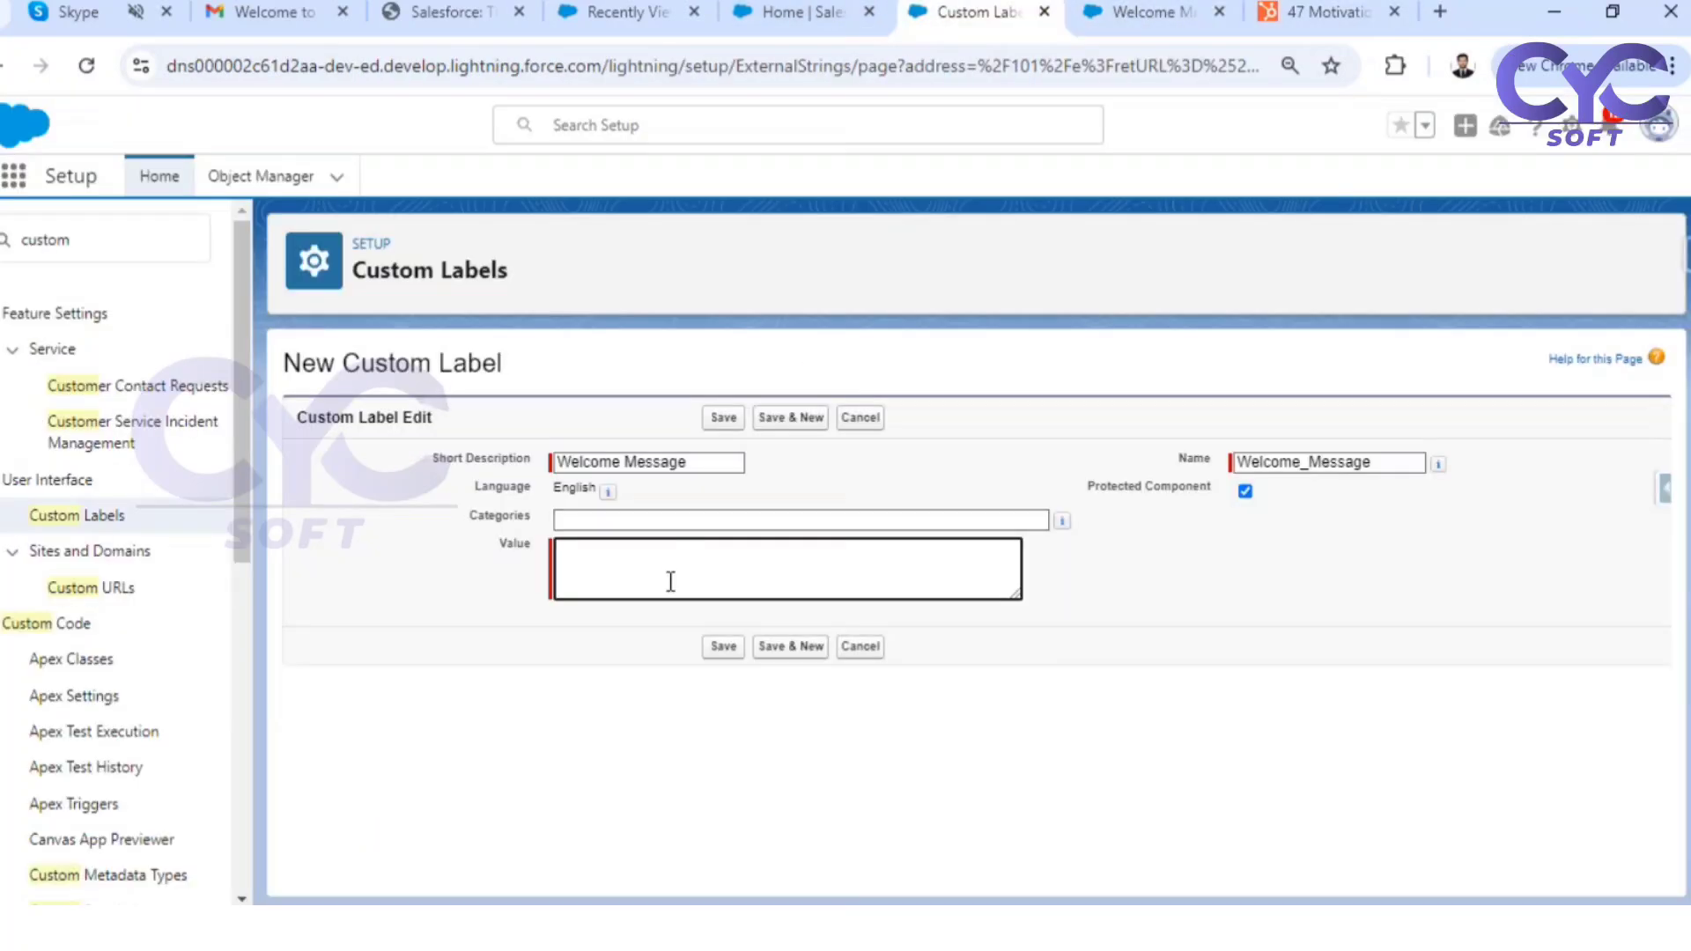
pyautogui.hotkey('ctrl', 'v')
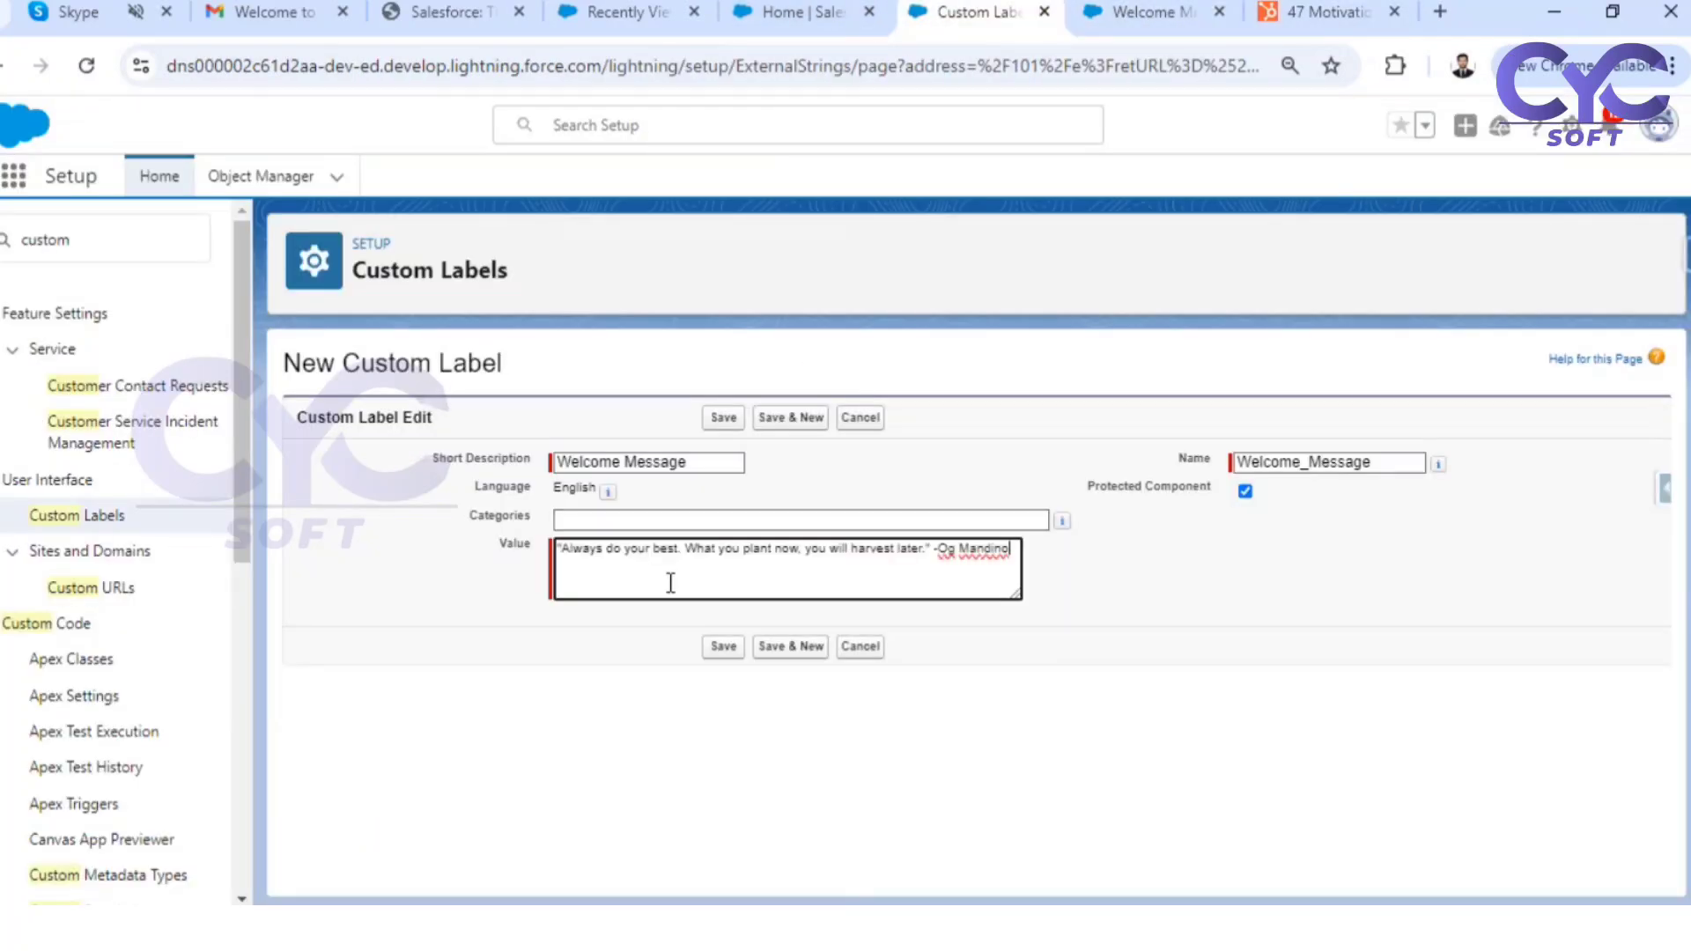
pyautogui.click(723, 647)
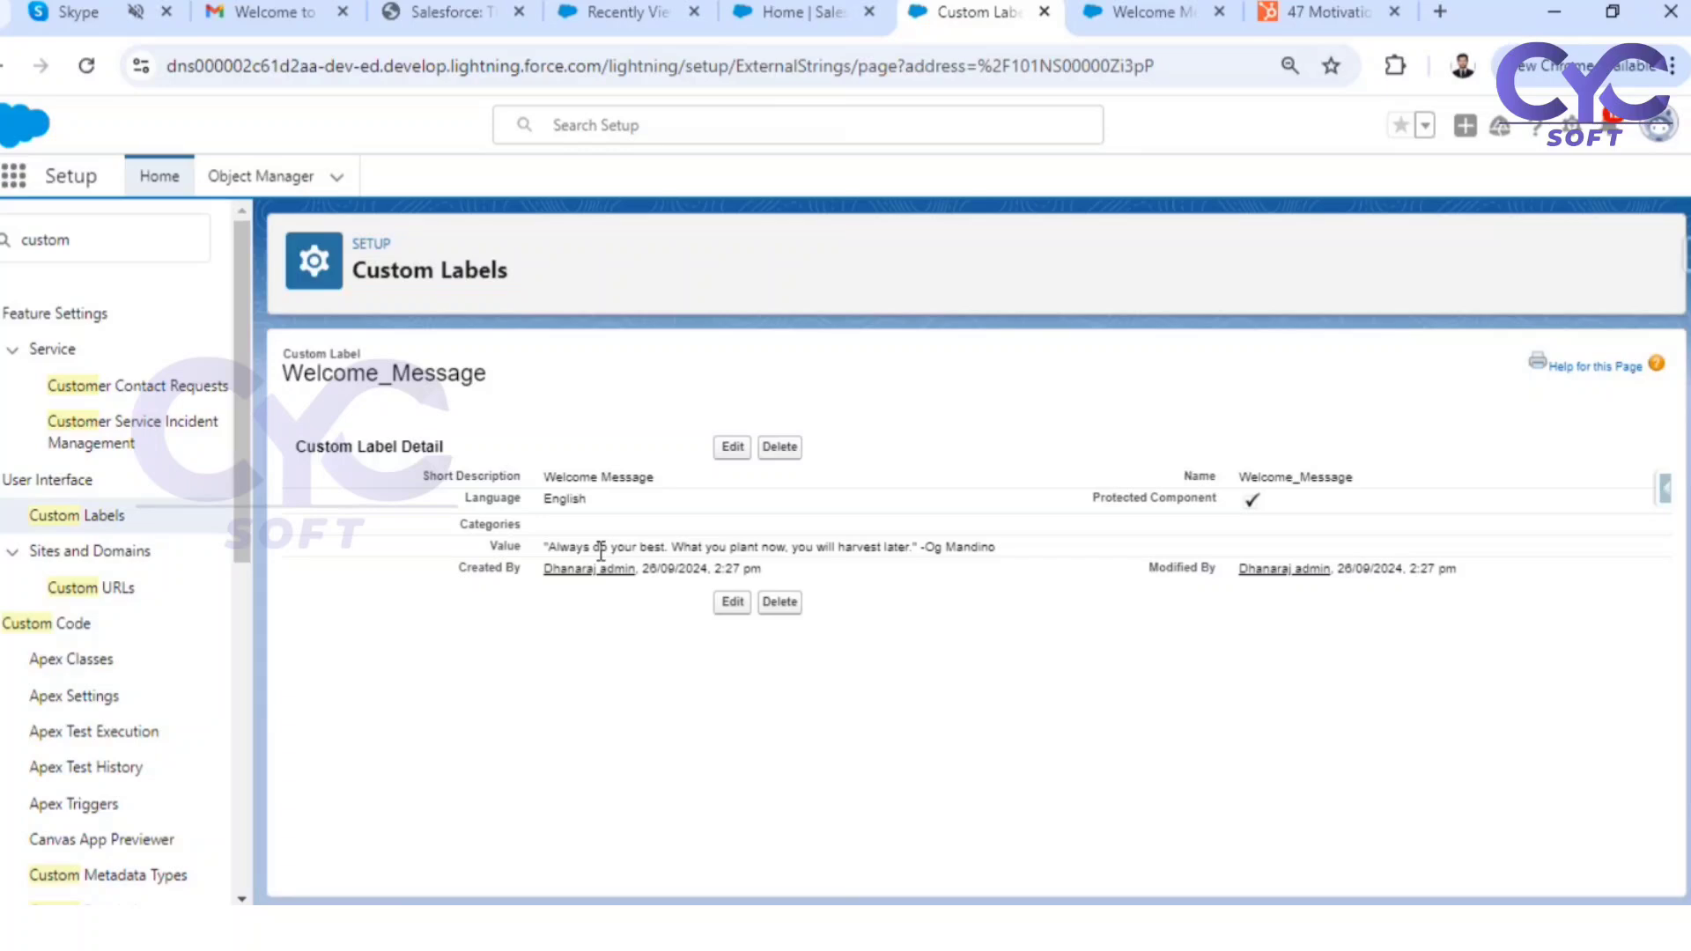
# Activate version 3 of the Welcome Message Screen Flow and view the contents of its Welcome Screen element
pyautogui.click(1145, 16)
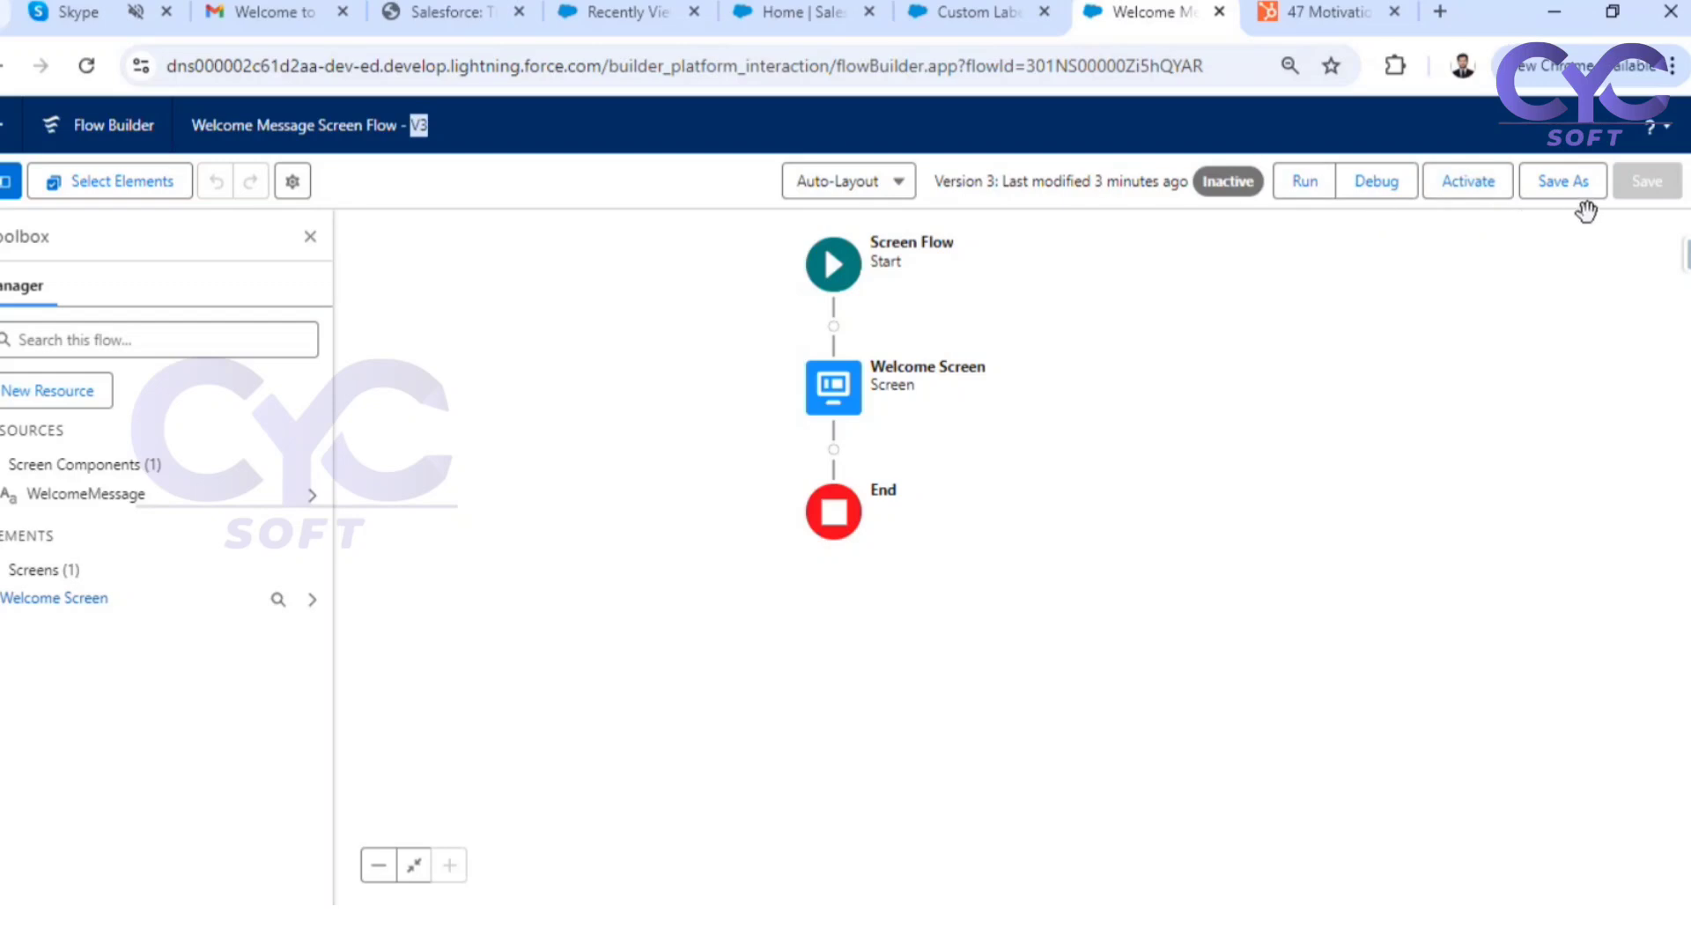
pyautogui.click(1449, 199)
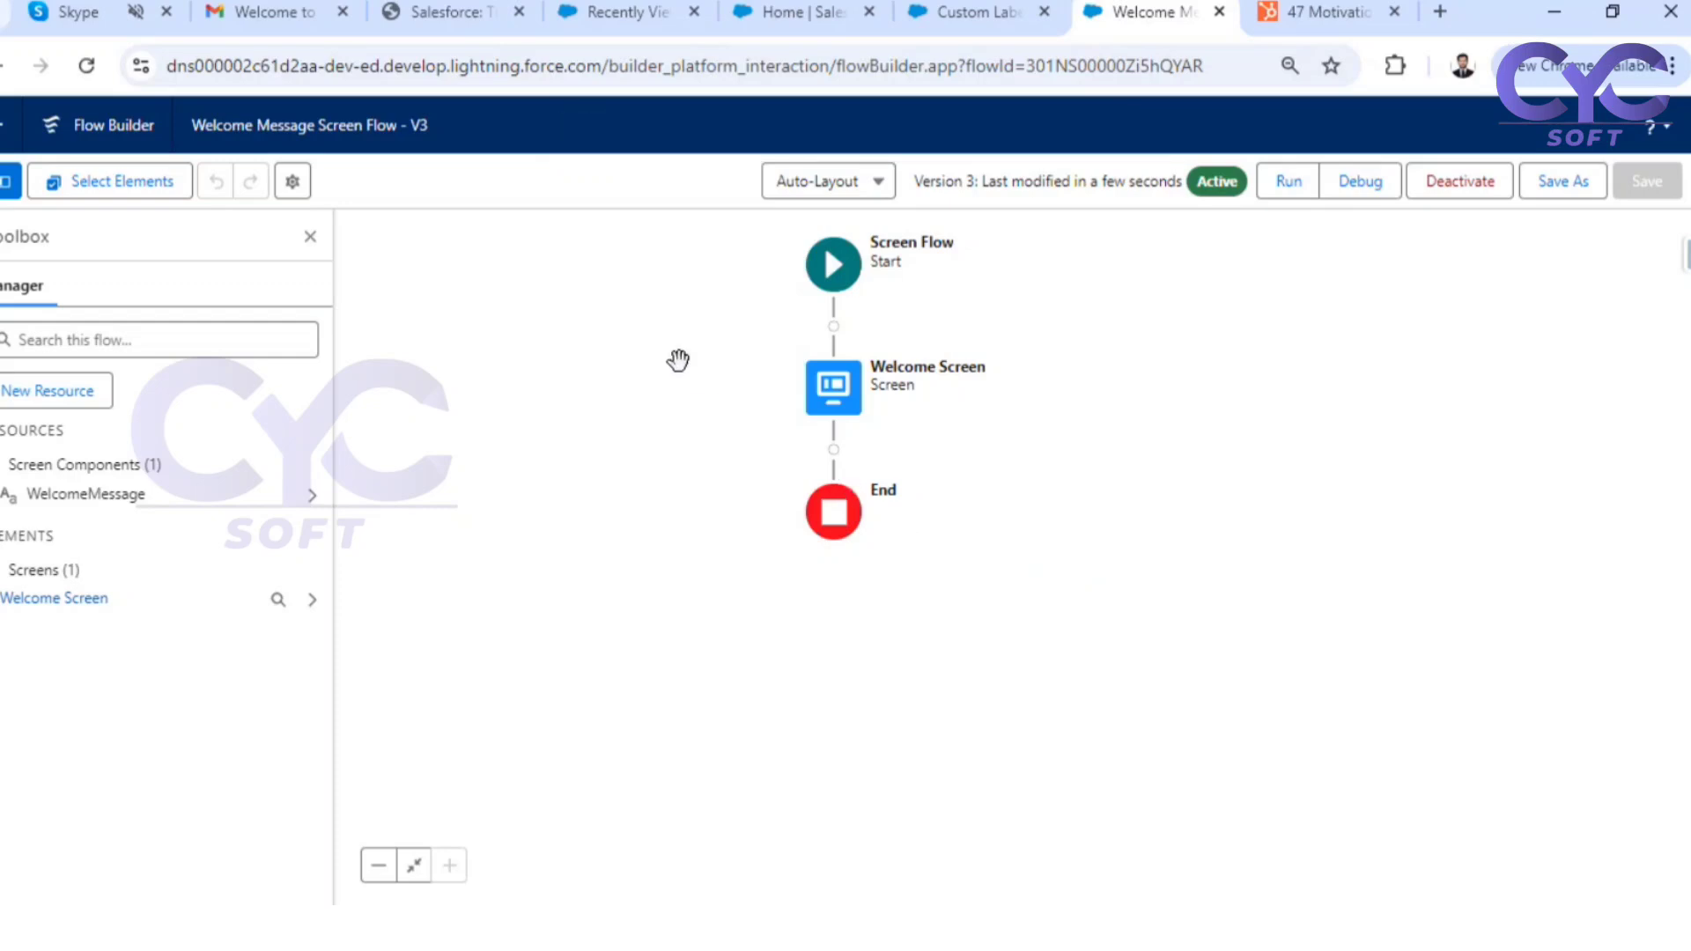
pyautogui.doubleClick(837, 397)
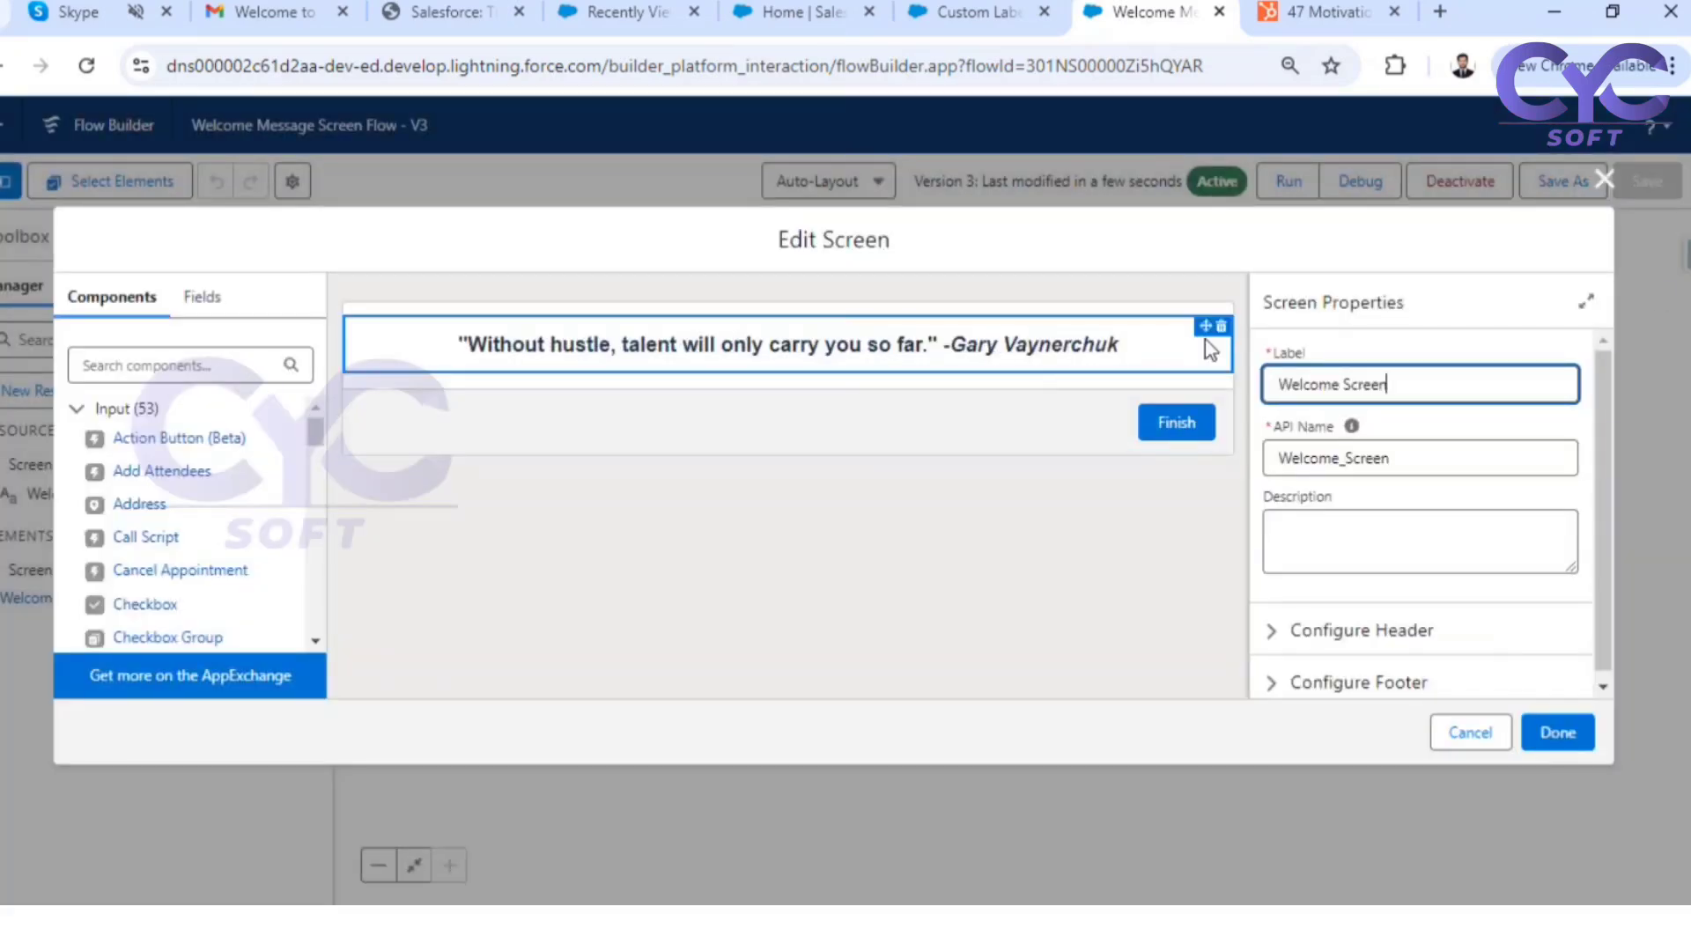
pyautogui.click(1604, 178)
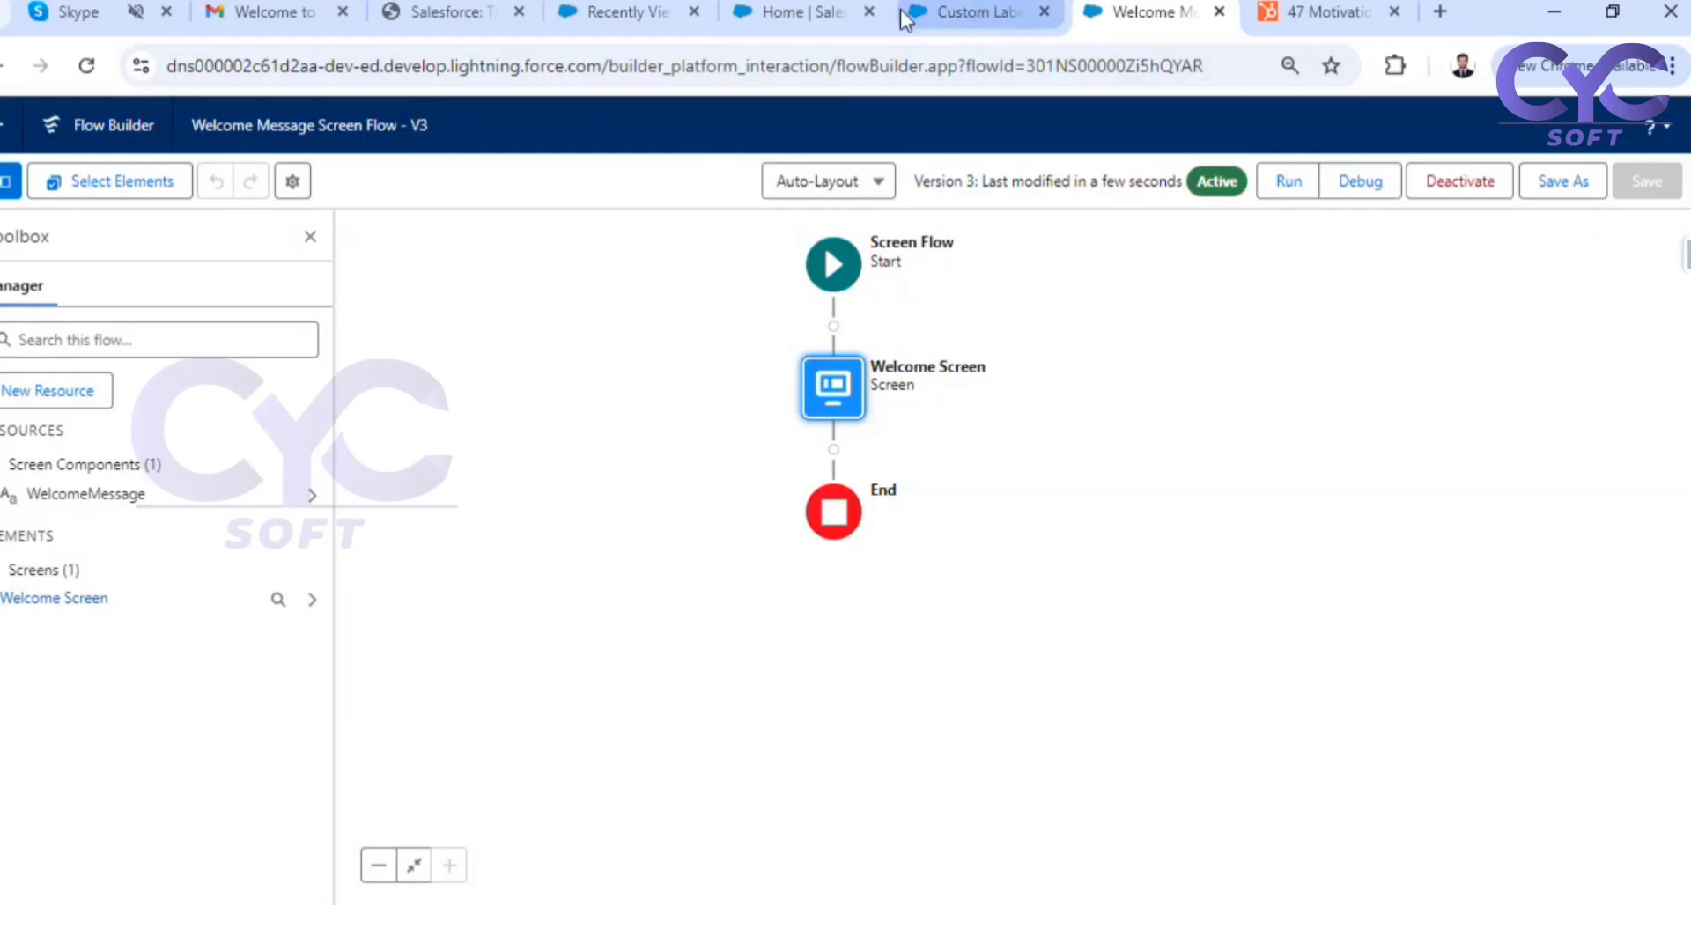
# Reload the Hospital Management home page and check the quote displayed by the flow
pyautogui.click(819, 12)
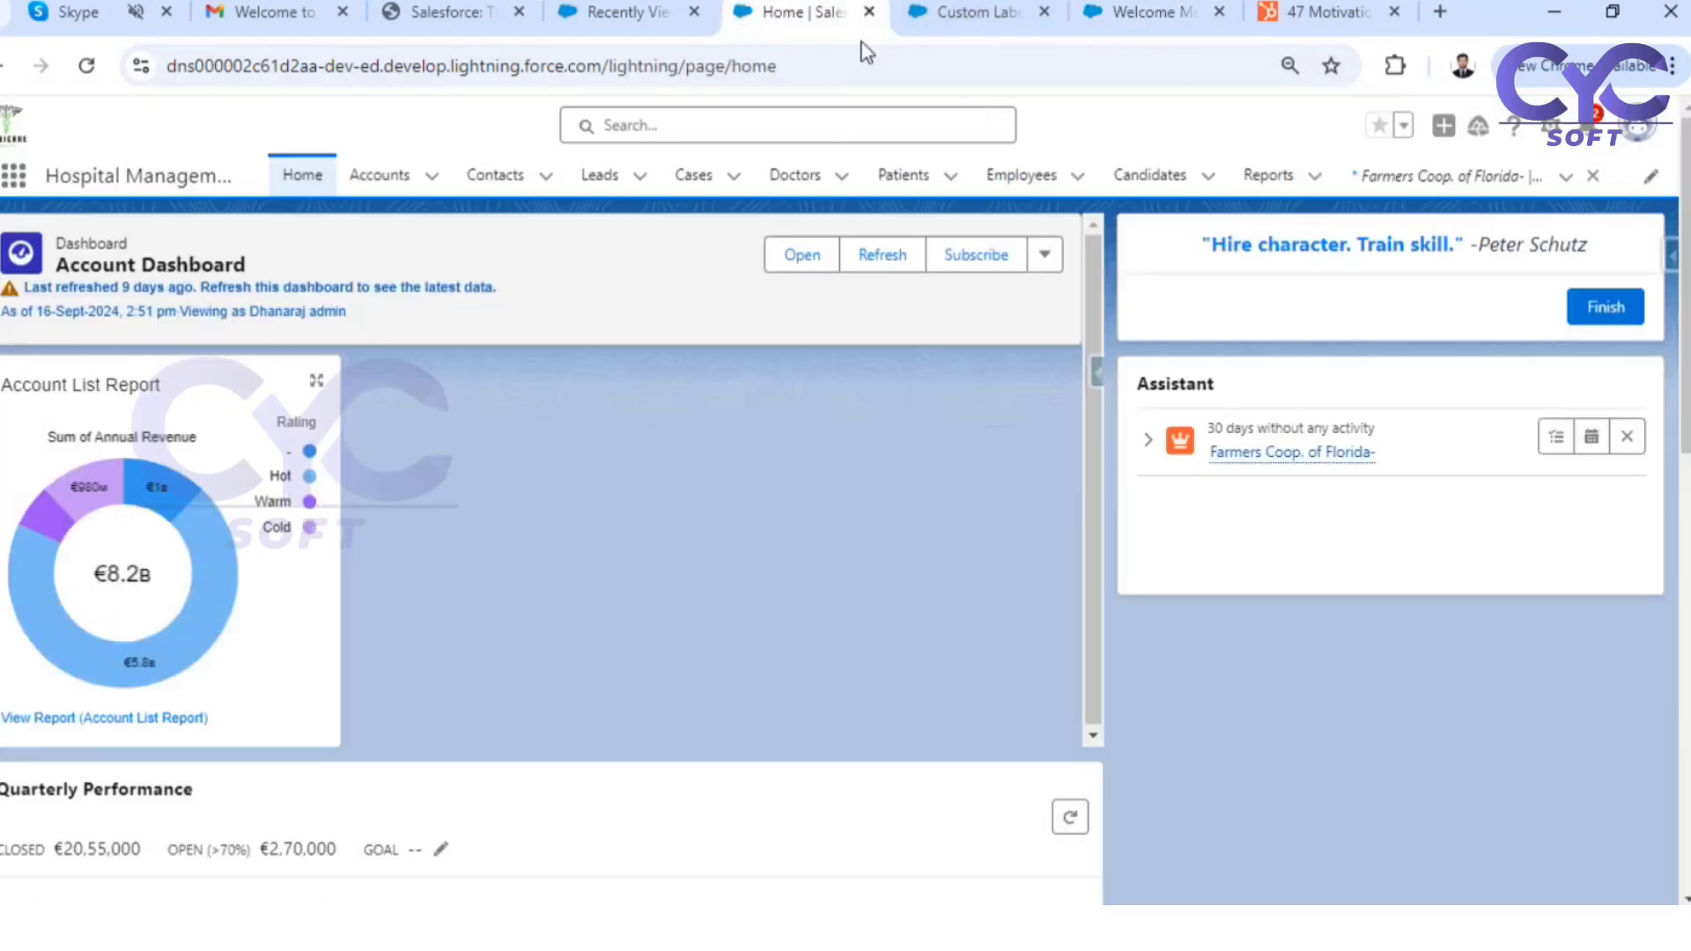
pyautogui.click(87, 66)
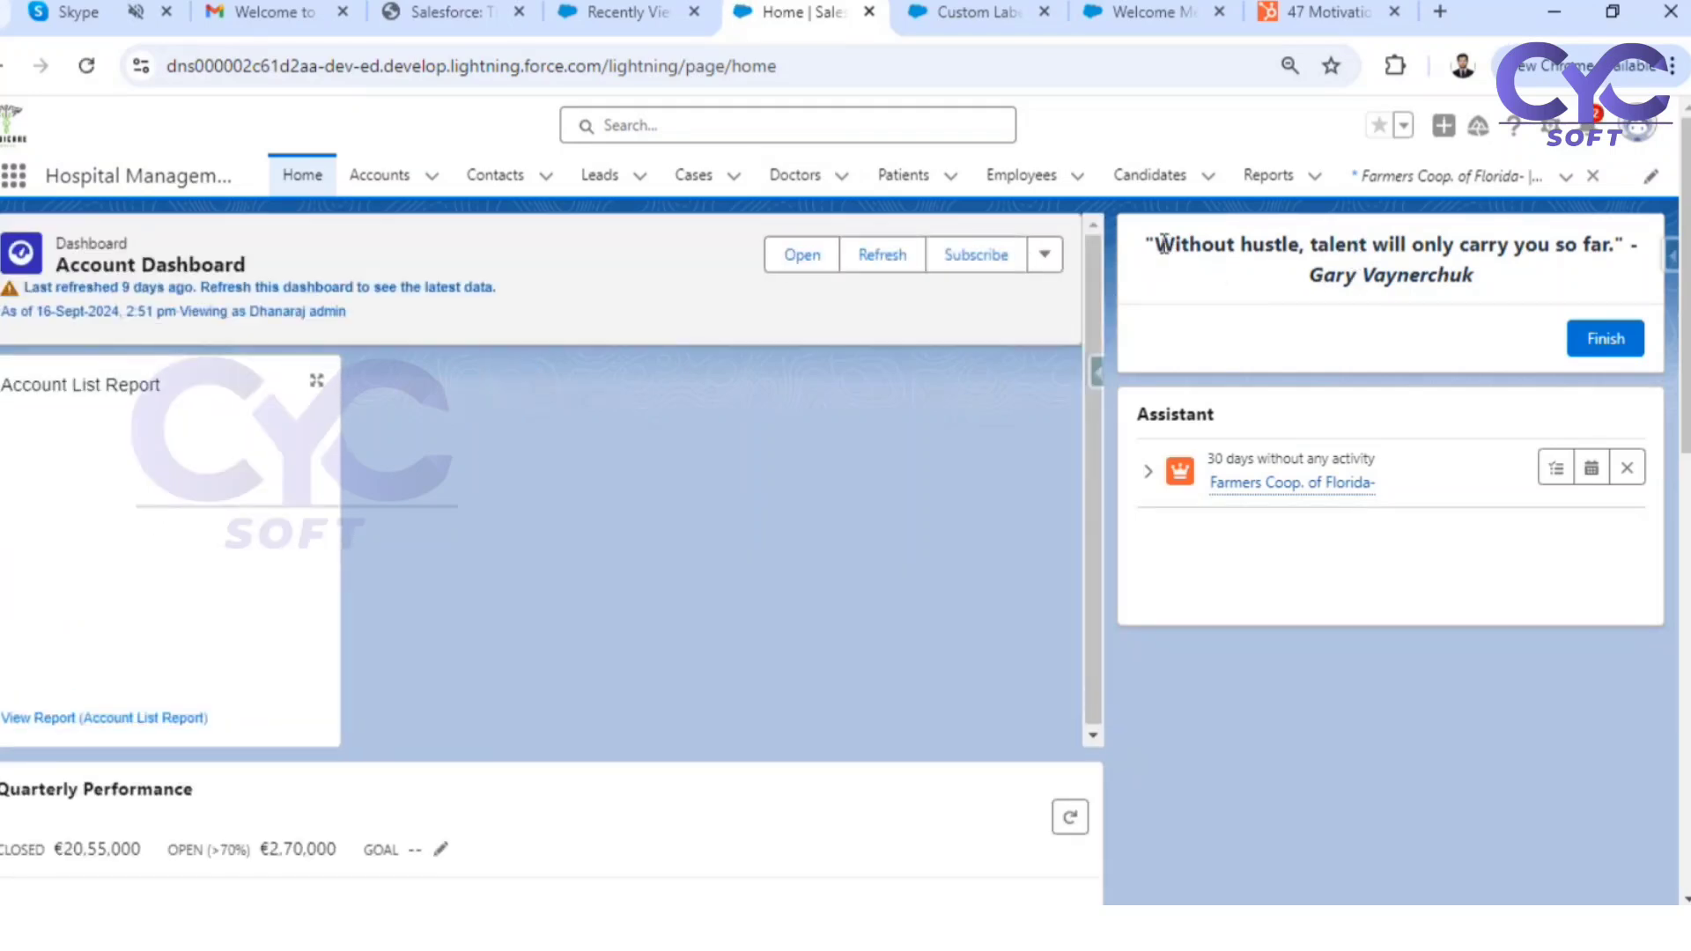
pyautogui.moveTo(1155, 245); pyautogui.dragTo(1488, 286)
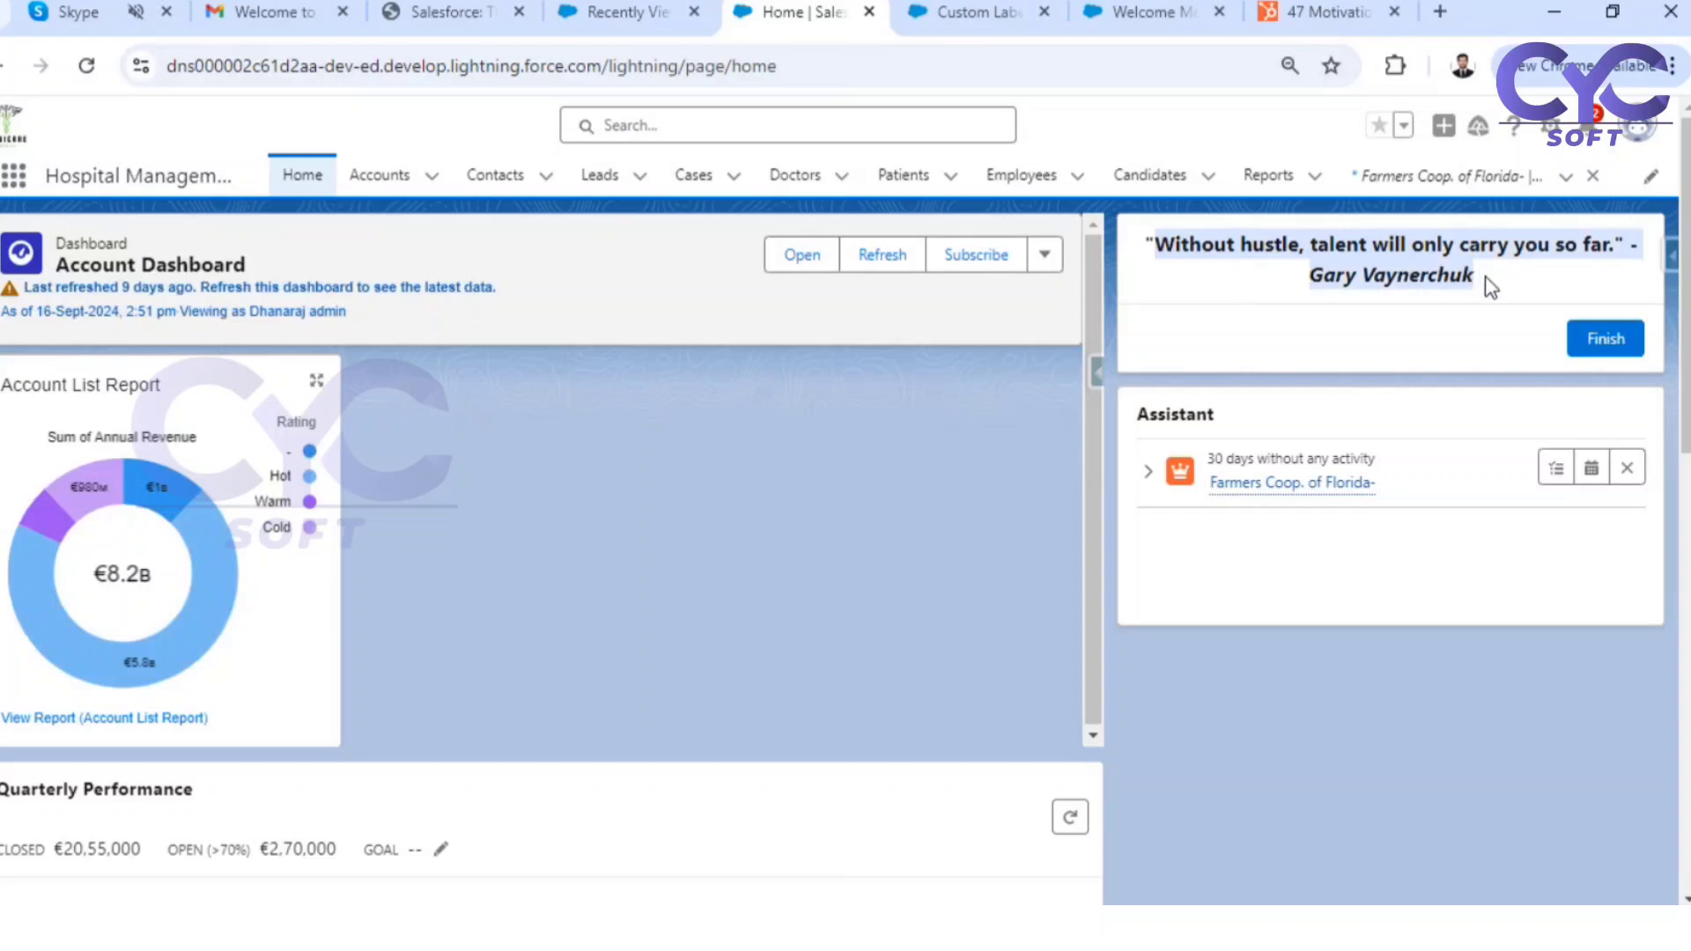
# Reload the Welcome Message Screen Flow in Flow Builder and save it as a new version
pyautogui.click(1132, 12)
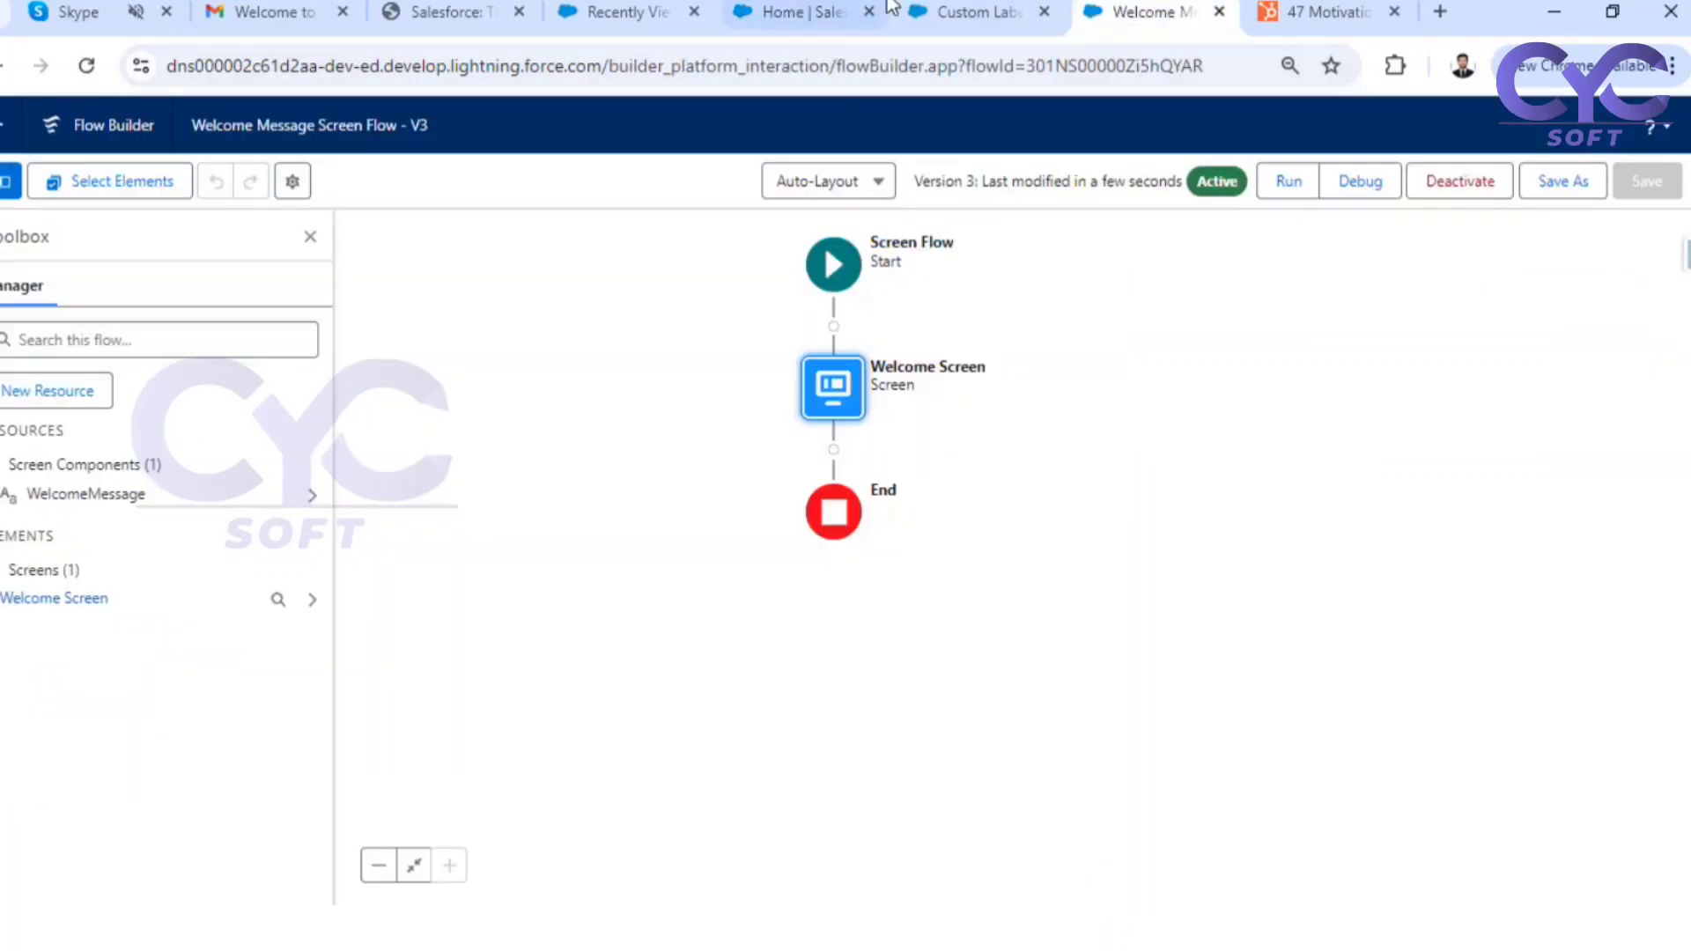
pyautogui.click(793, 12)
pyautogui.click(1136, 13)
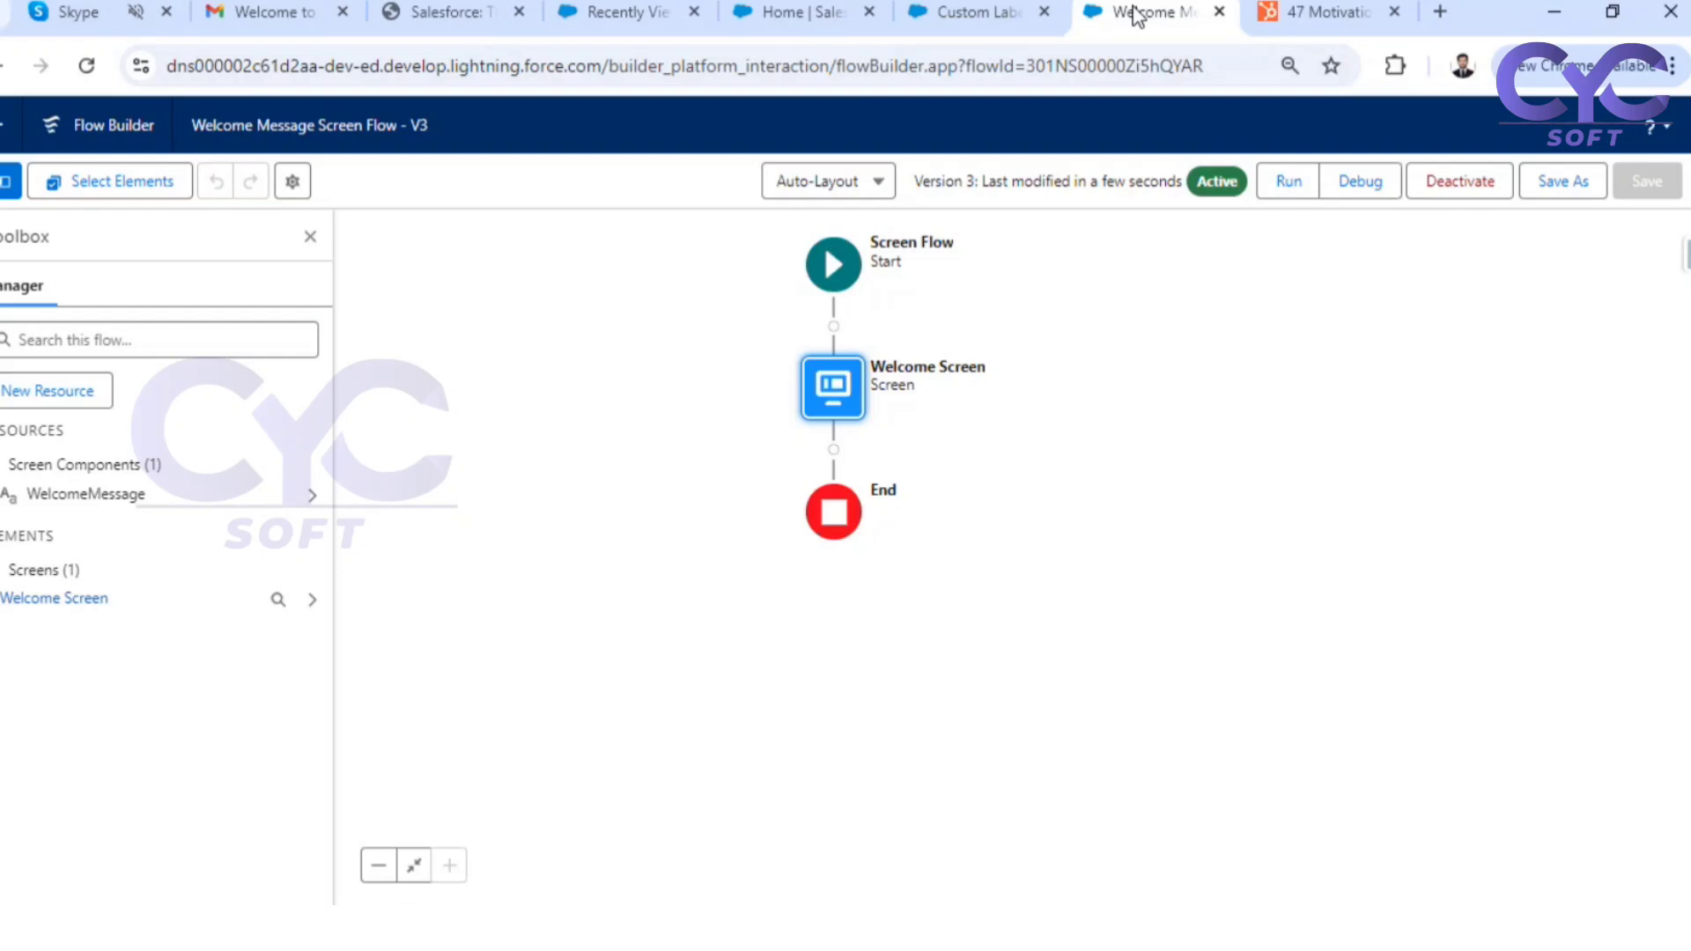
pyautogui.click(87, 65)
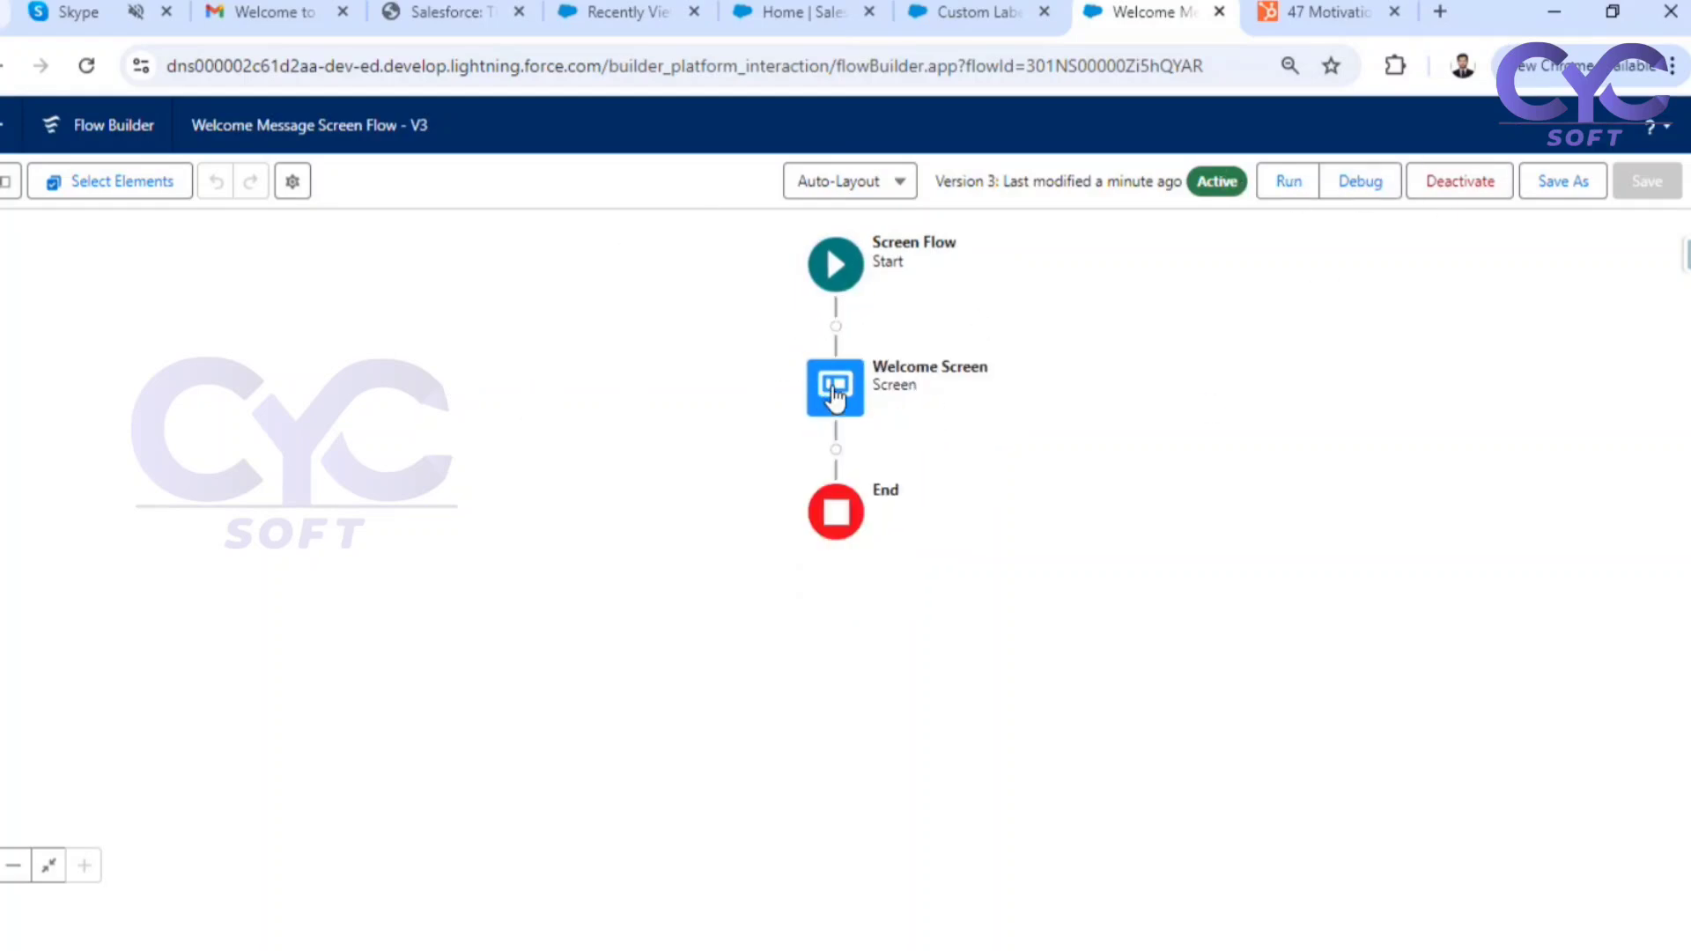
pyautogui.click(1564, 183)
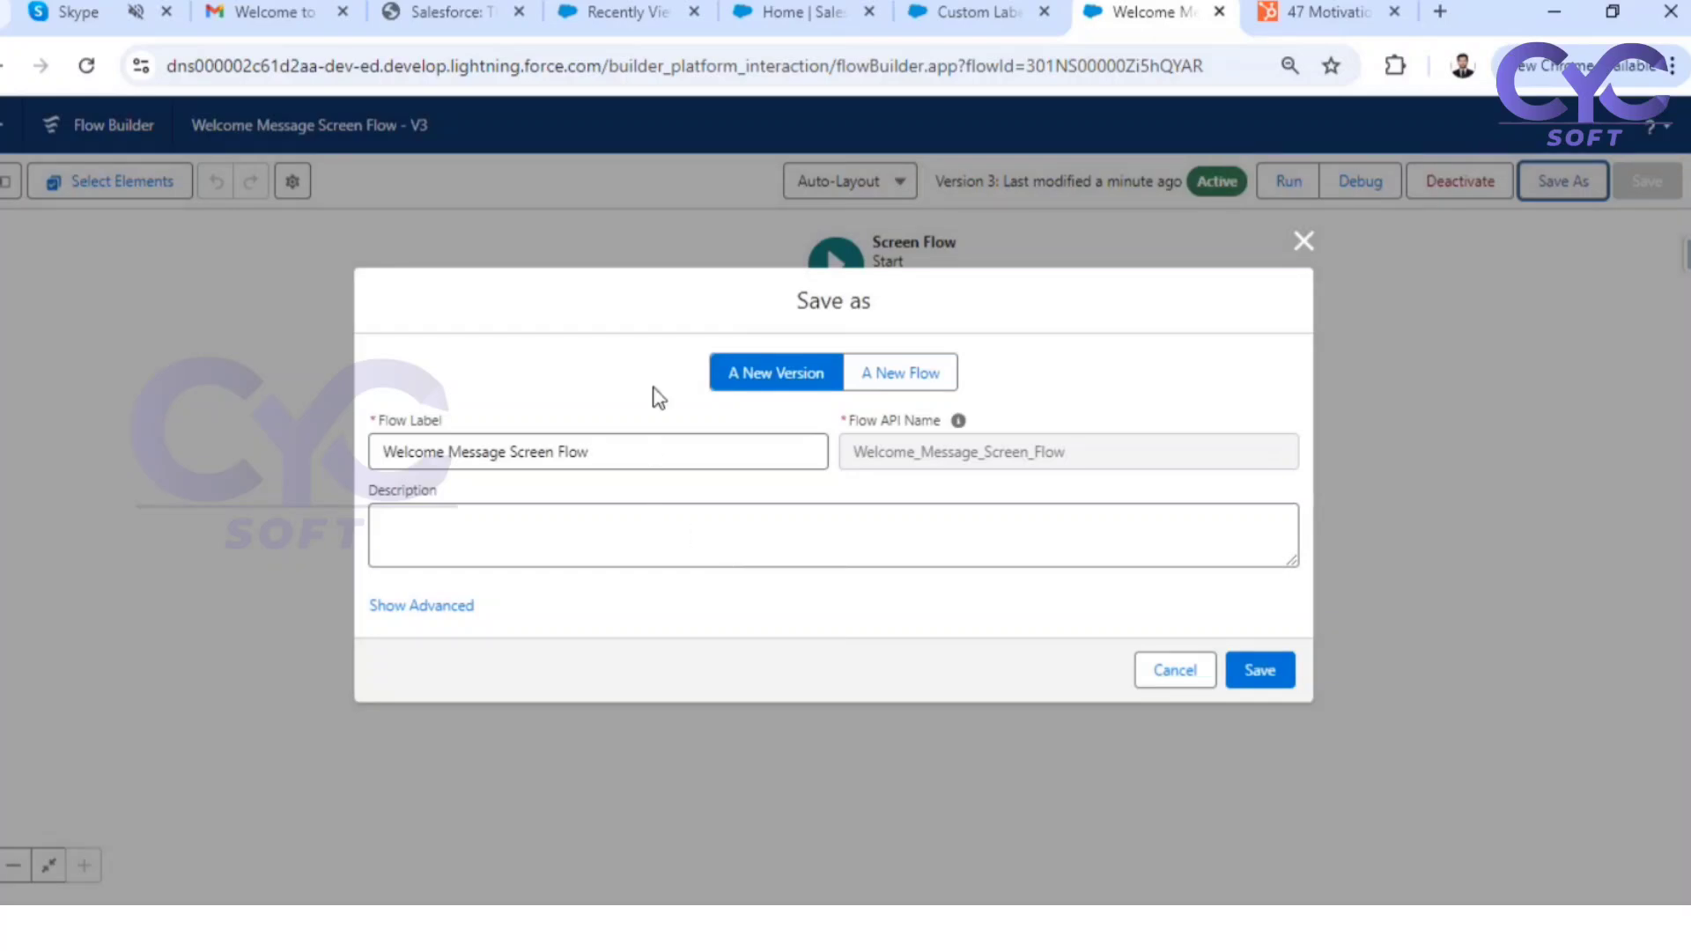
pyautogui.click(1257, 671)
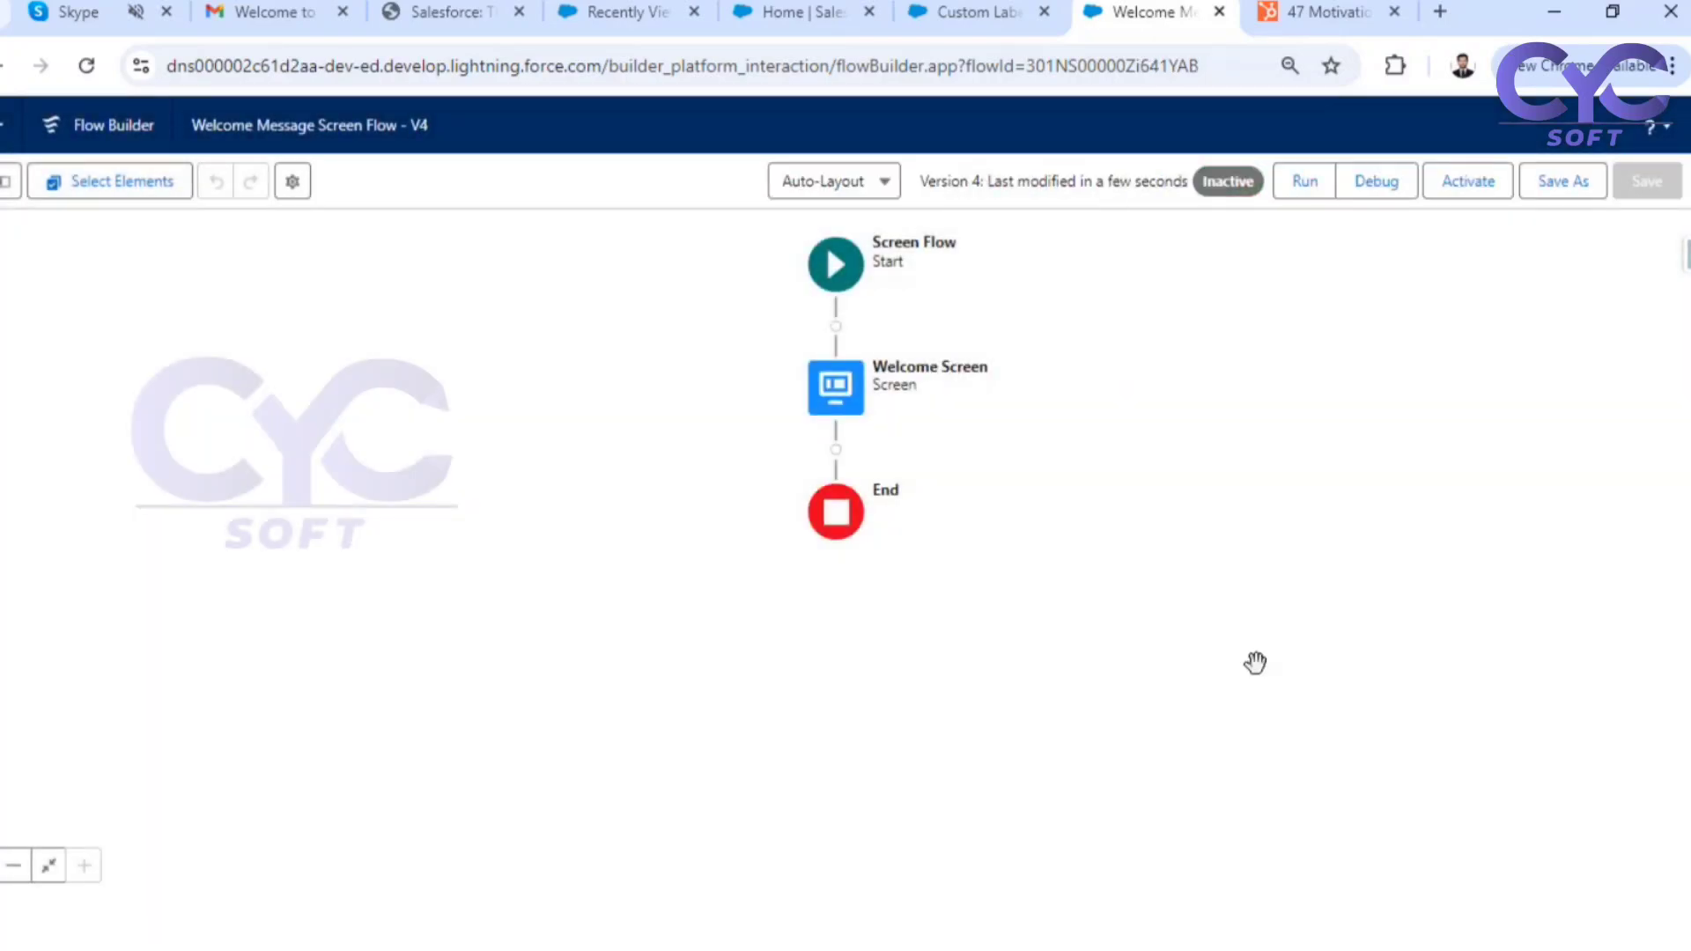
pyautogui.moveTo(409, 122); pyautogui.dragTo(436, 121)
# Delete the hard-coded quote from the WelcomeMessage display text in the Welcome Screen element
pyautogui.doubleClick(842, 393)
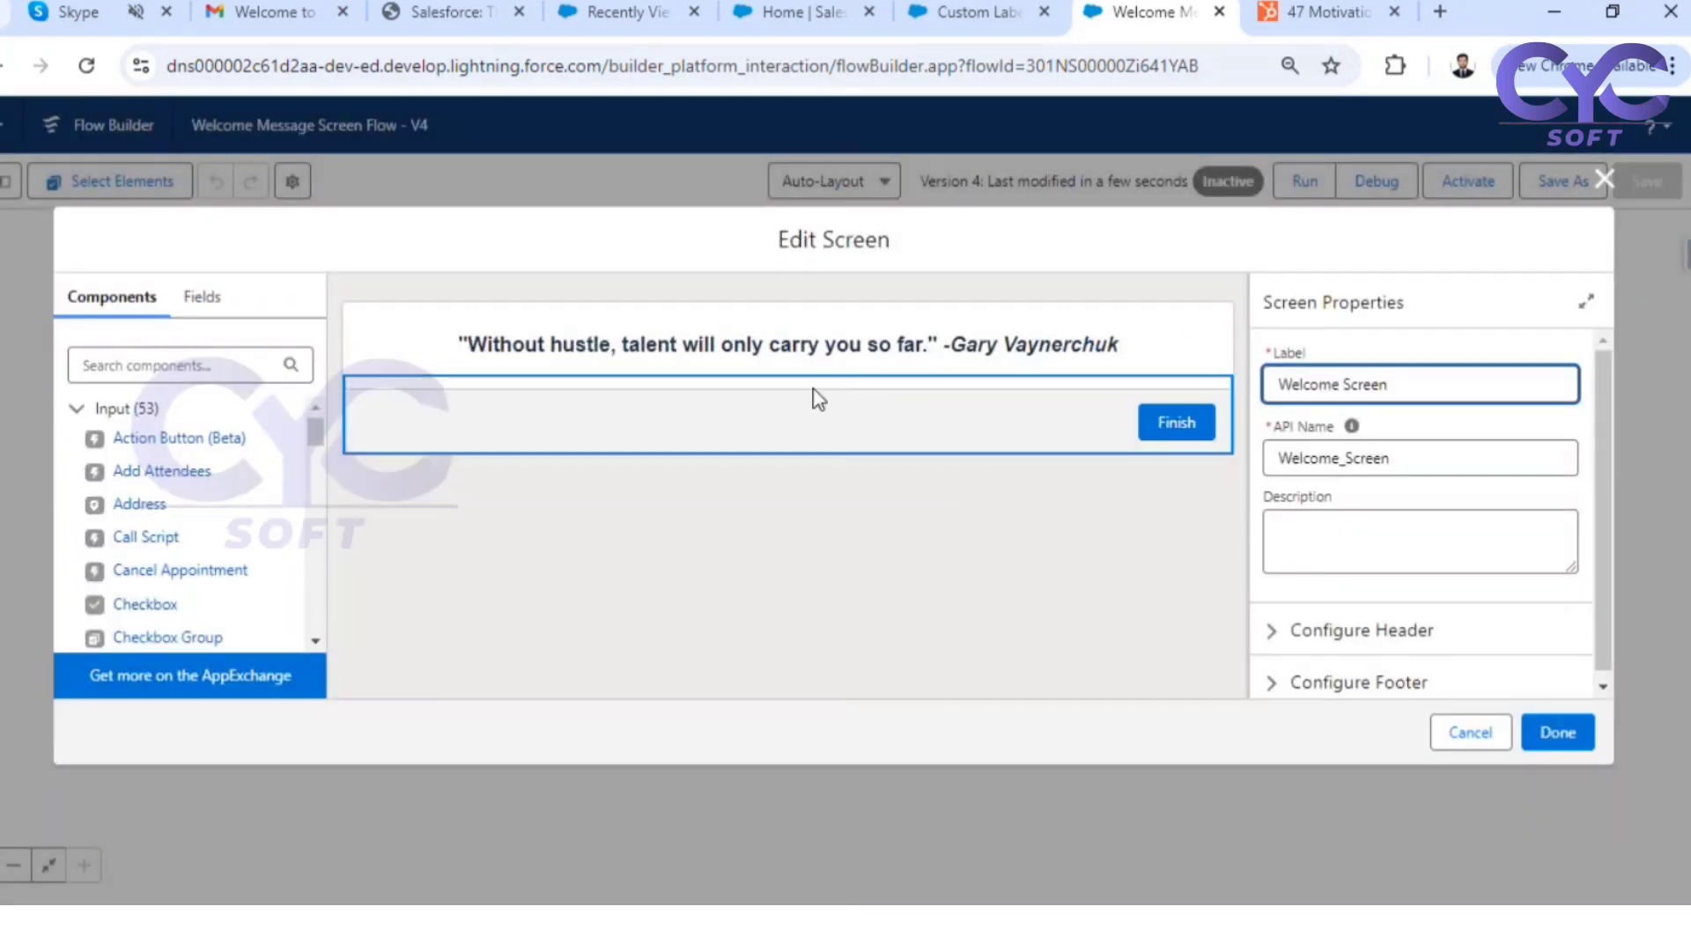
pyautogui.click(920, 361)
pyautogui.click(1527, 587)
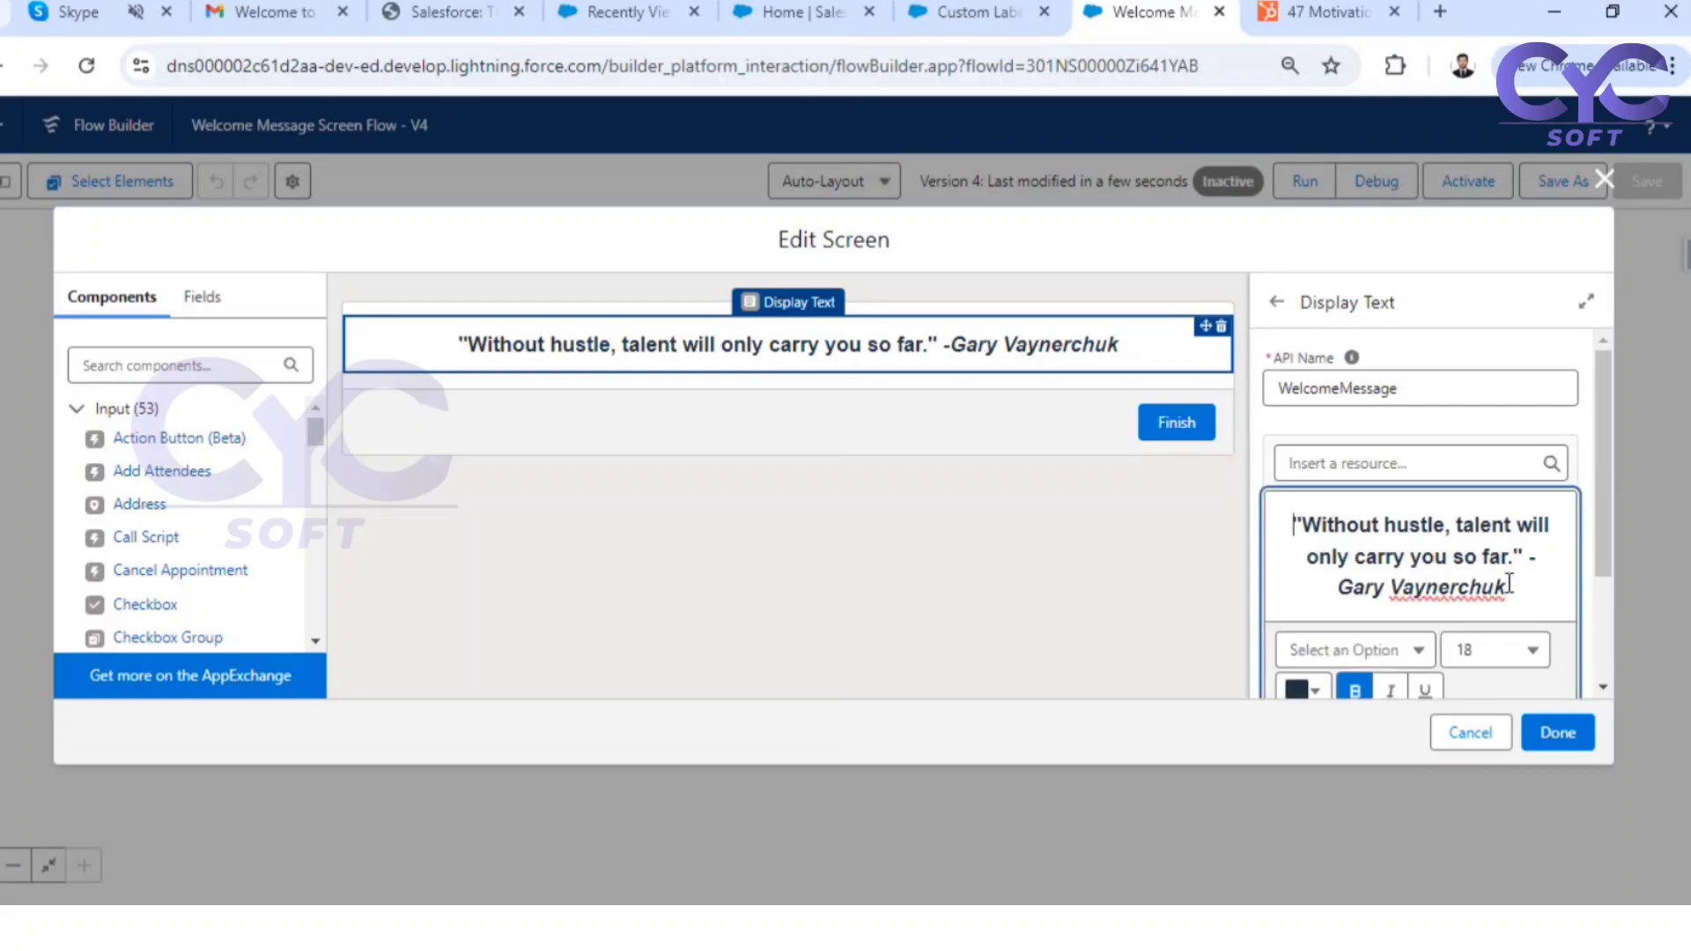
pyautogui.moveTo(1528, 588); pyautogui.dragTo(1289, 521)
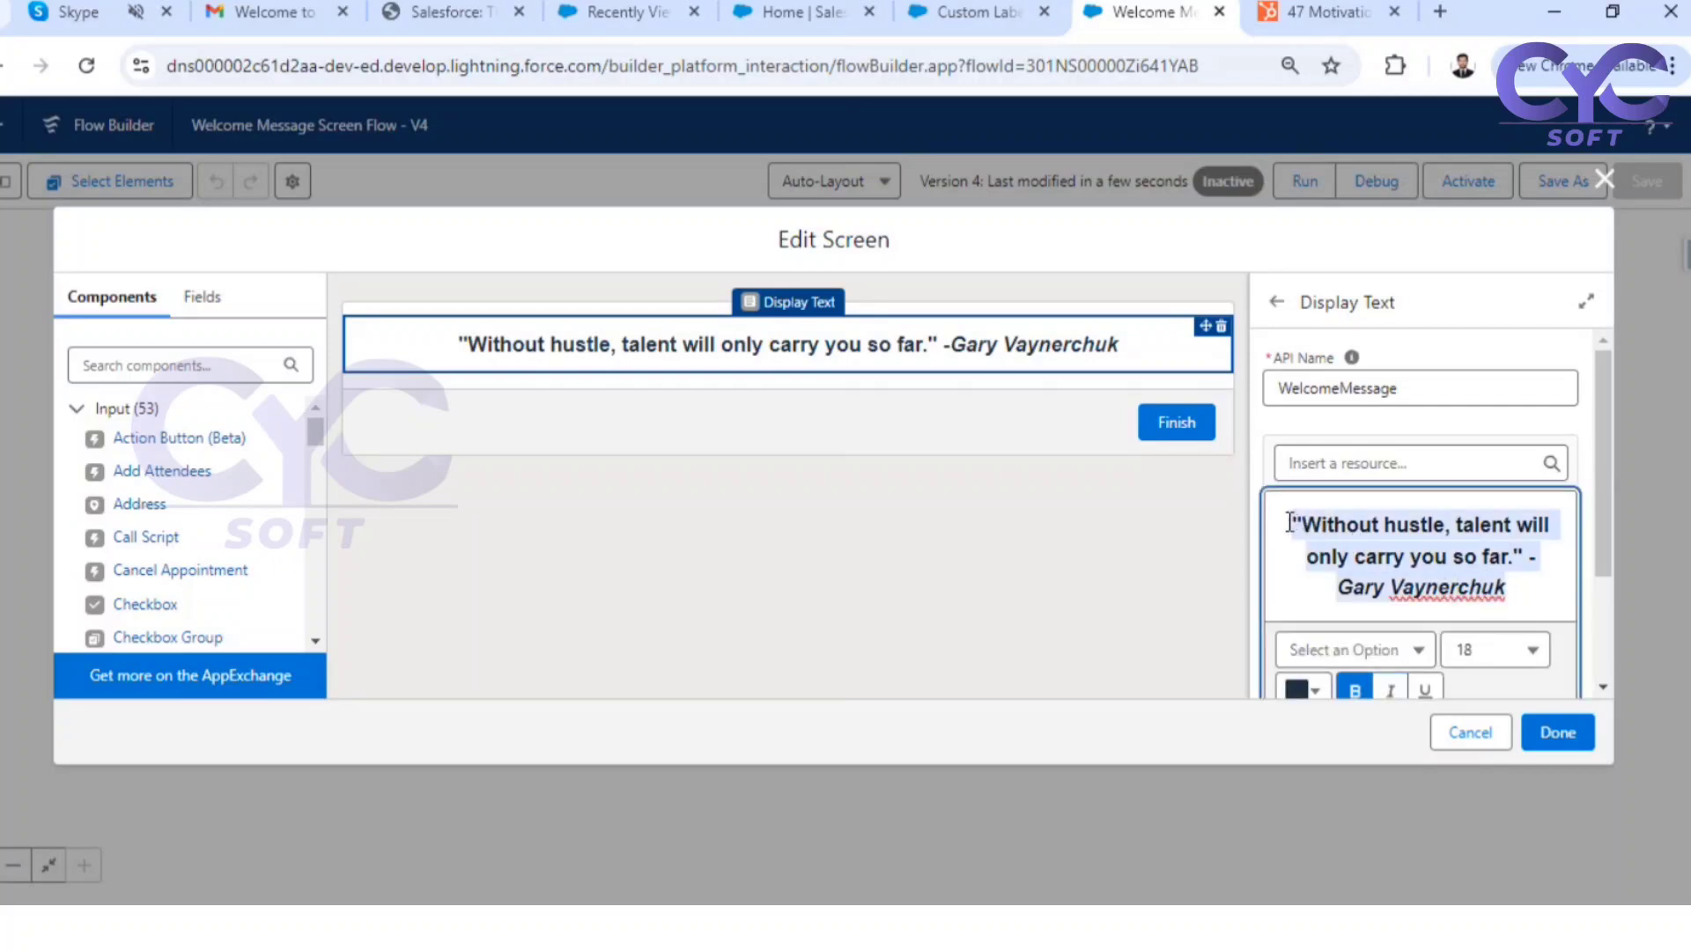
pyautogui.press('BackSpace')
pyautogui.click(1276, 432)
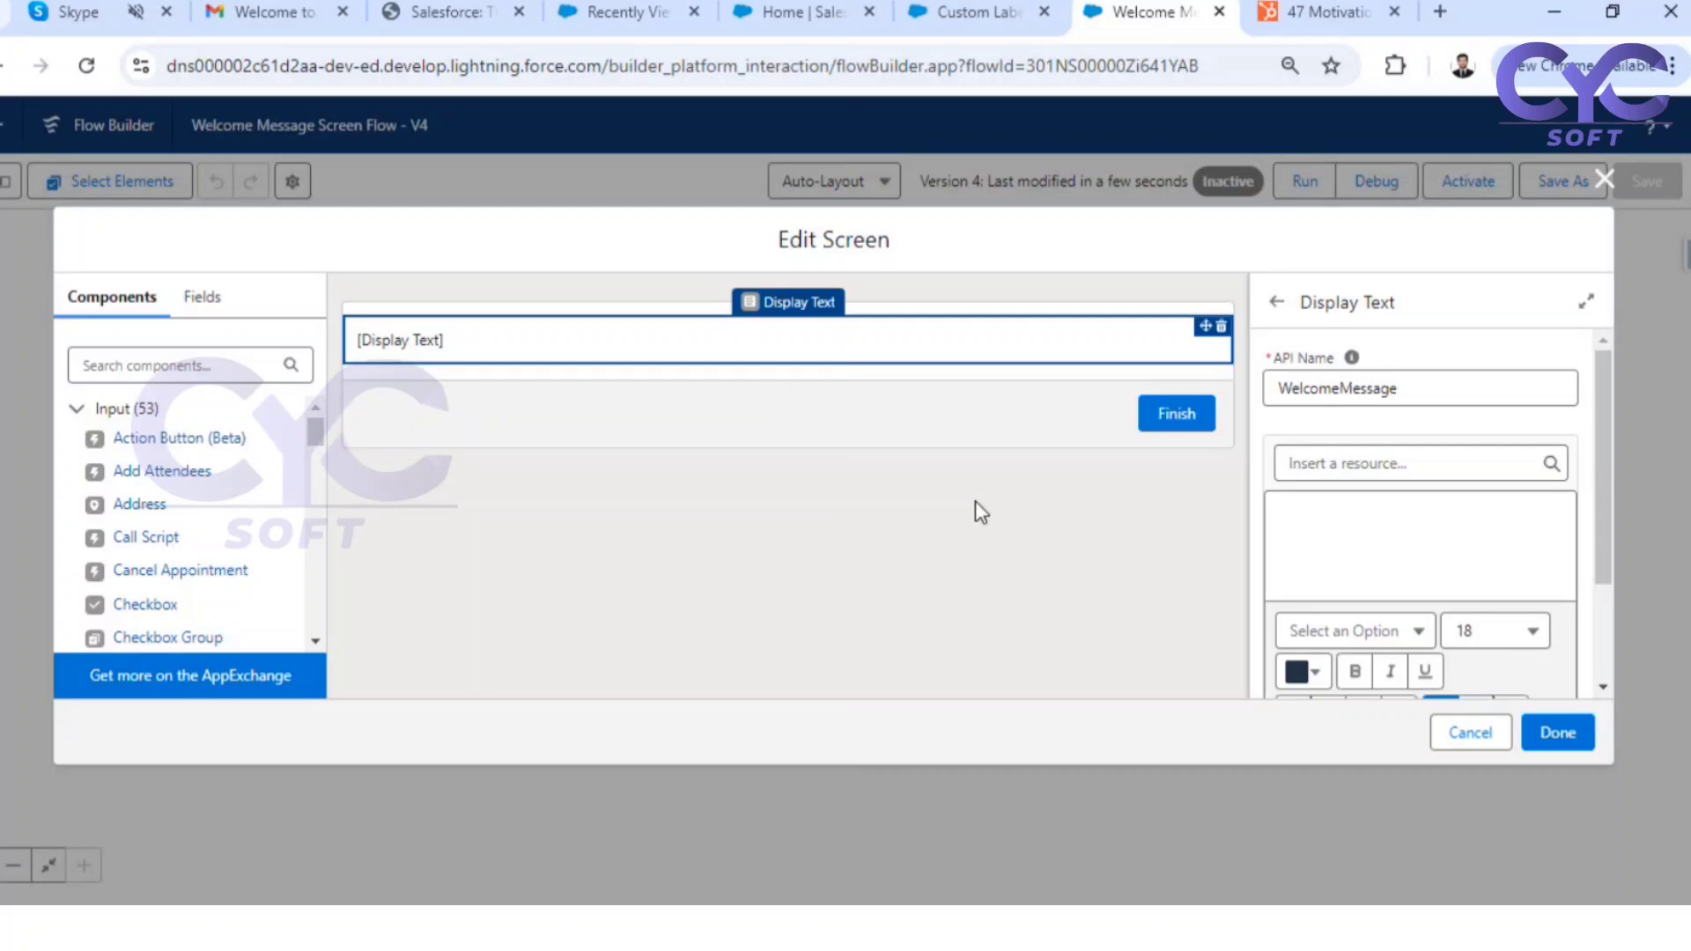
# Insert the Welcome_Message custom label from the $Label global variable into the WelcomeMessage display text
pyautogui.click(1327, 469)
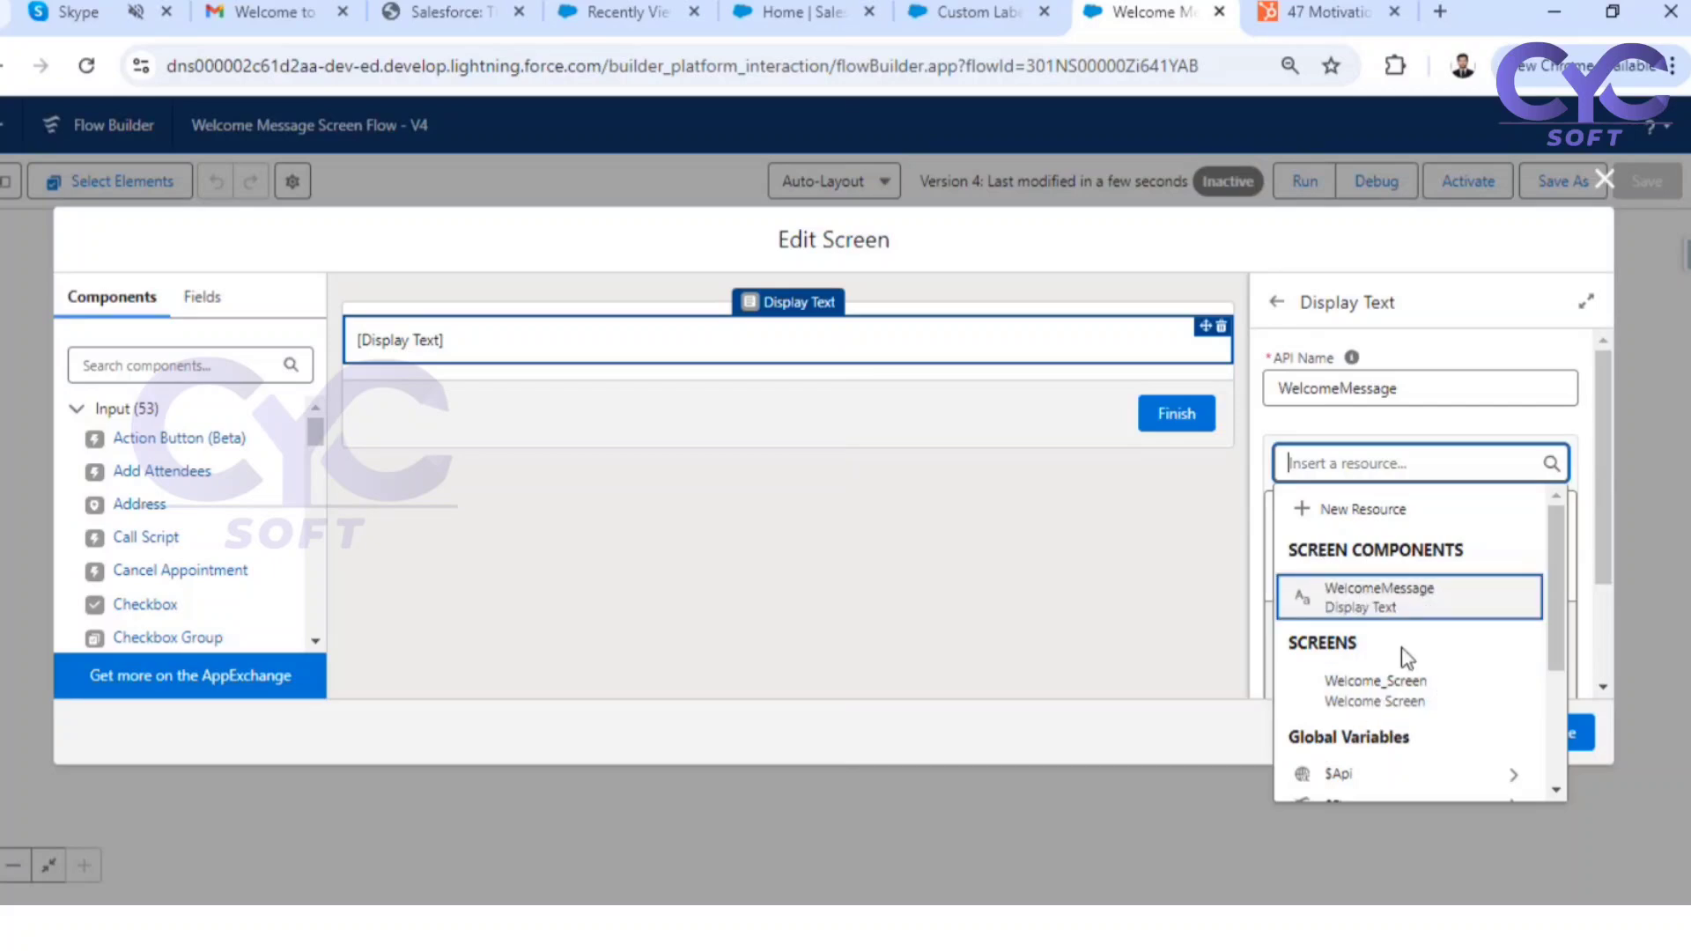
pyautogui.scroll(-2, 1409, 669)
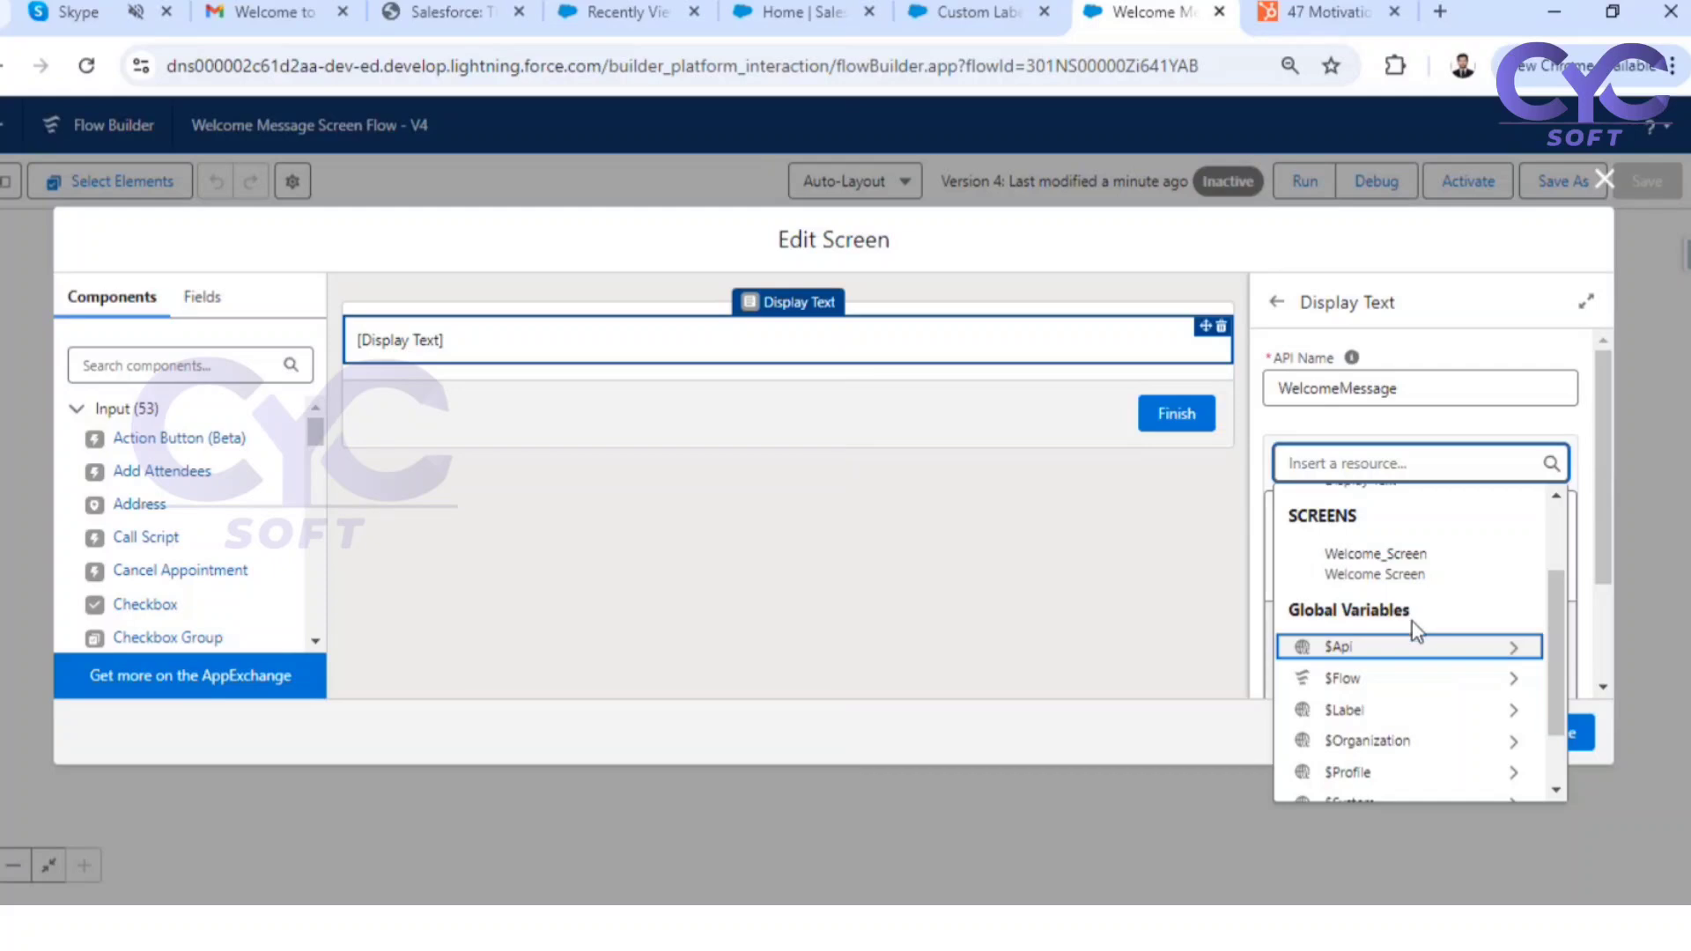
pyautogui.scroll(-1, 1411, 617)
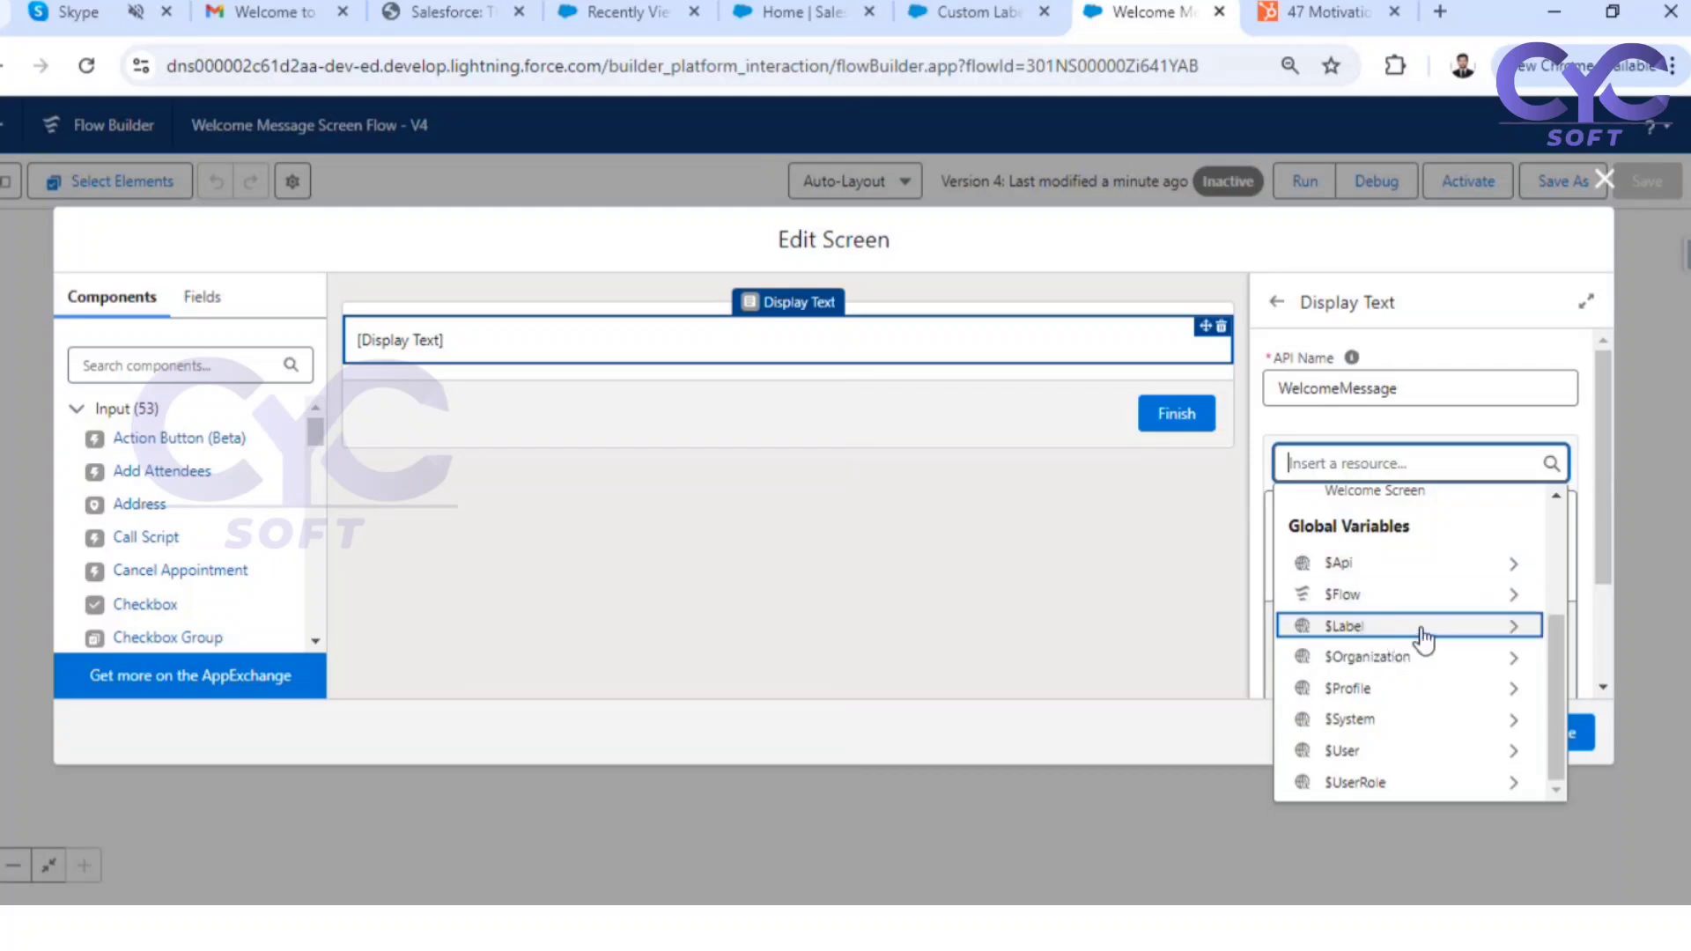
pyautogui.click(1420, 627)
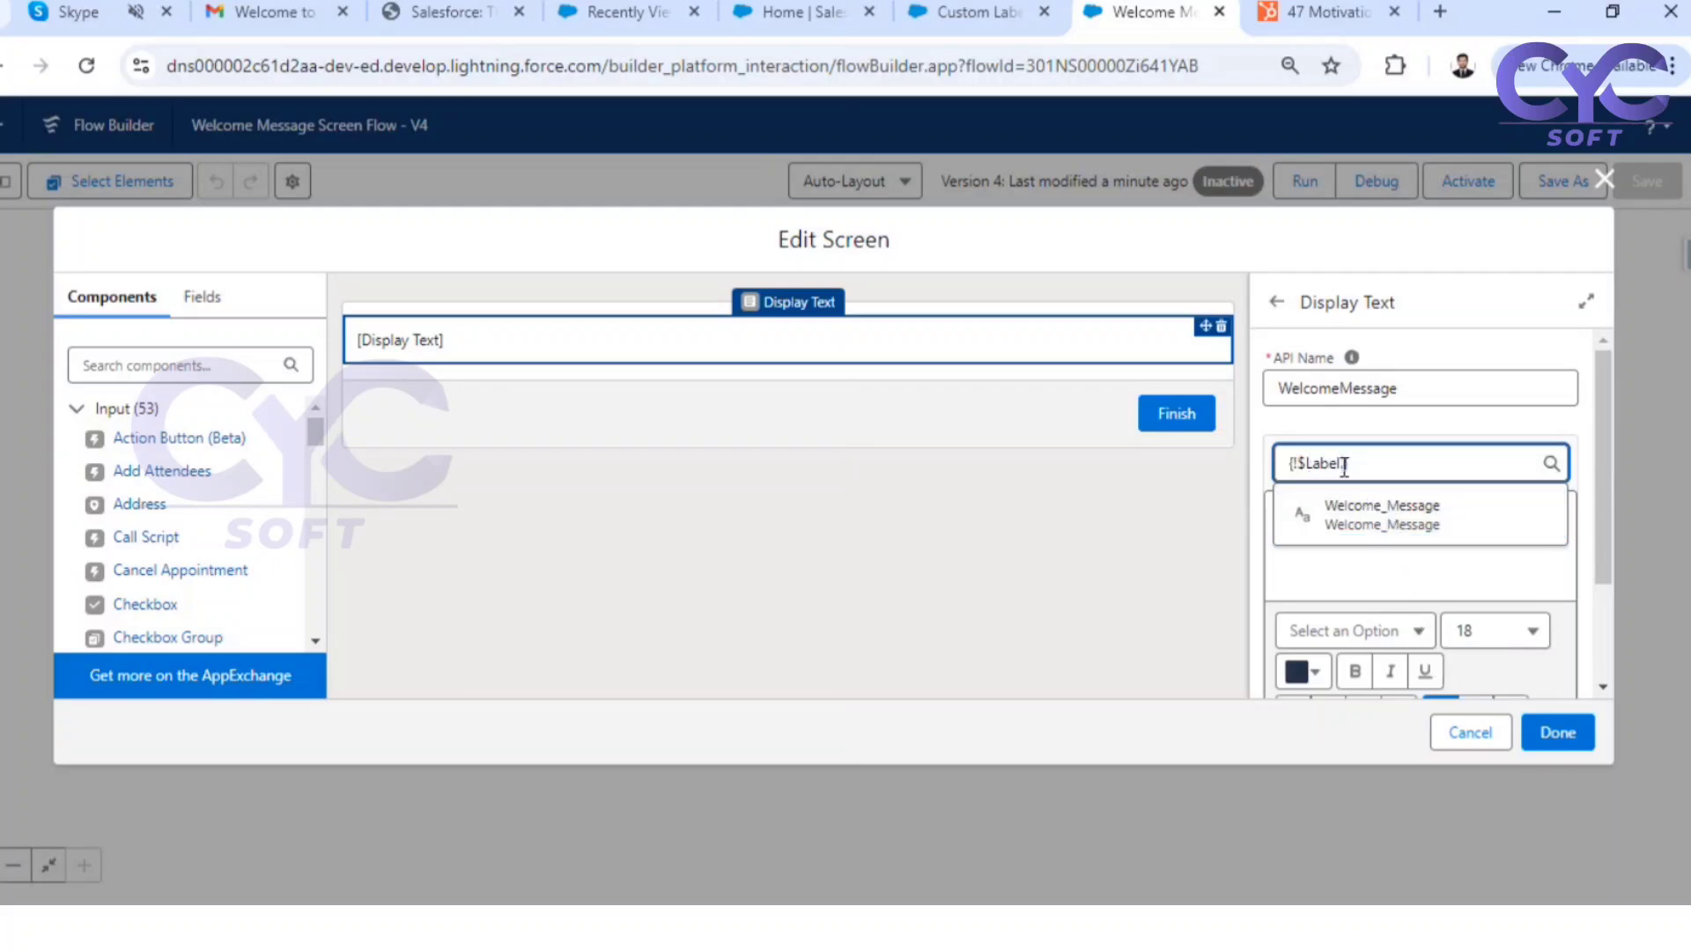
pyautogui.click(1372, 520)
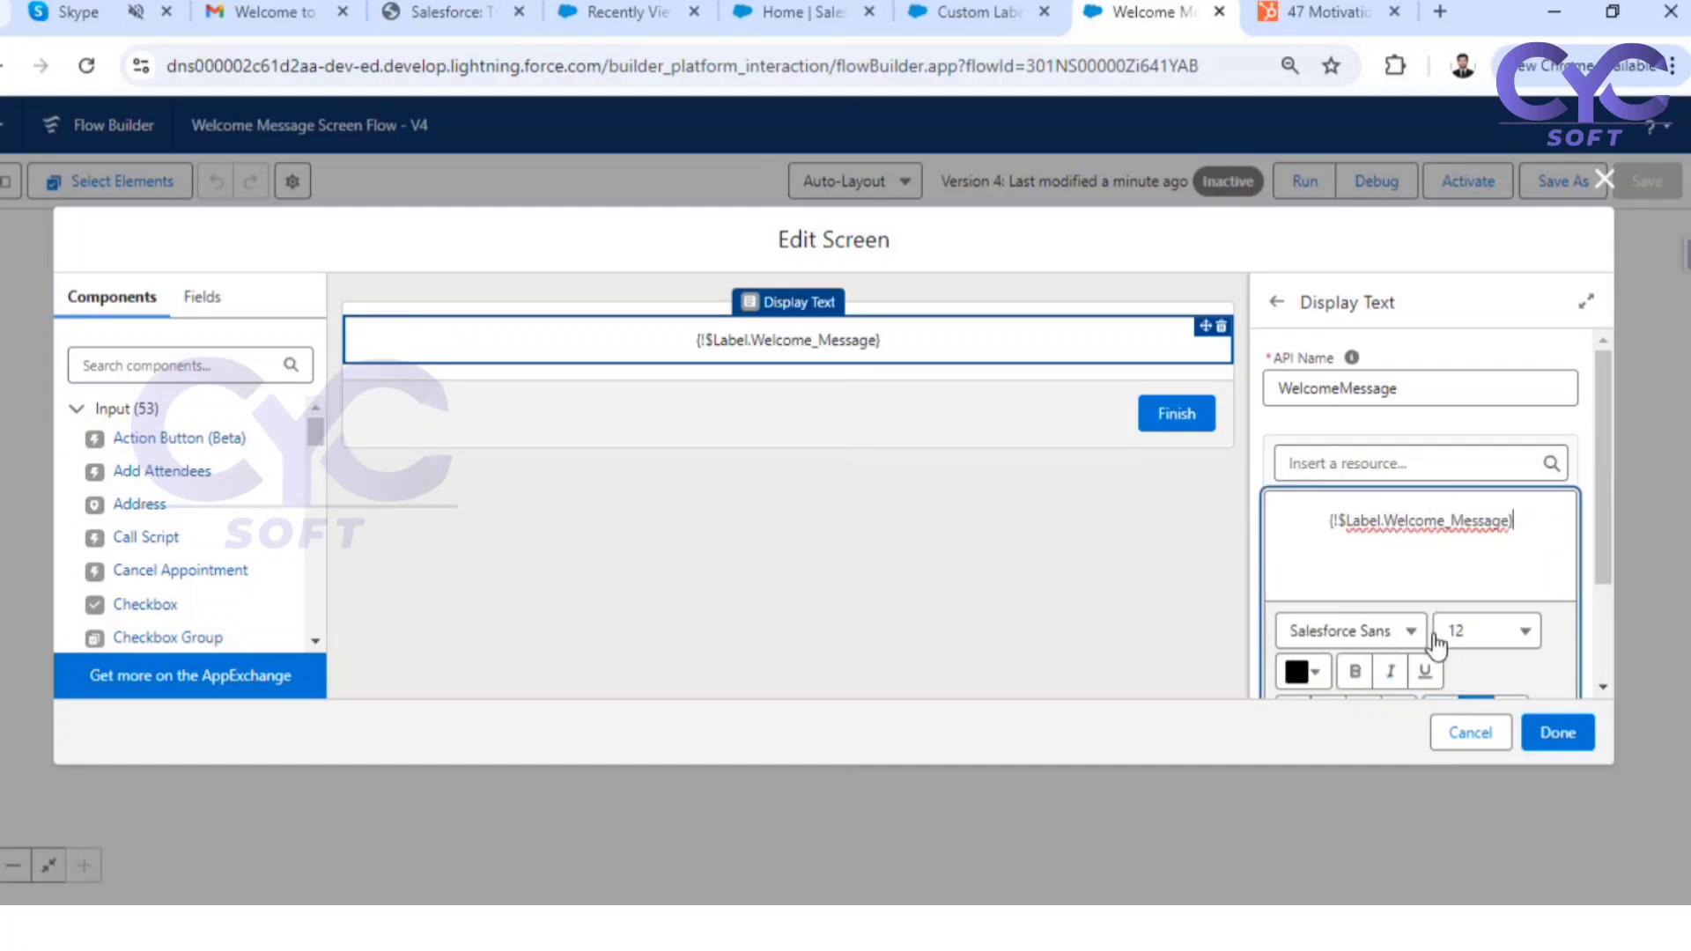
# Set the font size of the {!$Label.Welcome_Message} display text to 16
pyautogui.scroll(-2, 1437, 648)
pyautogui.click(1521, 483)
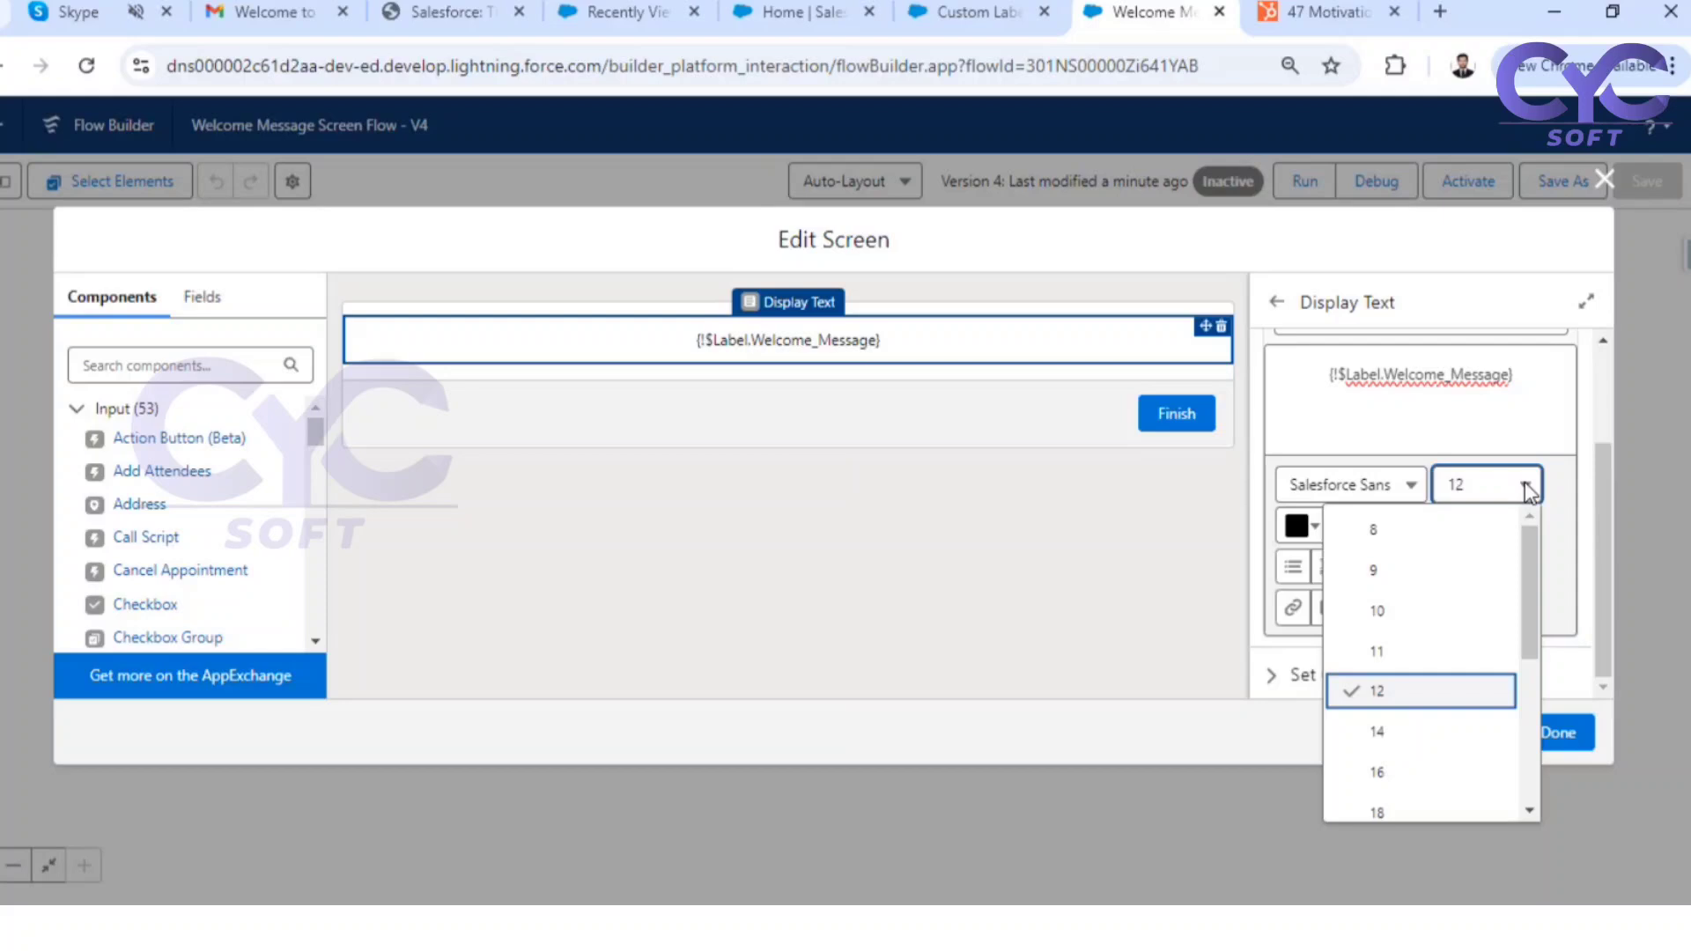
pyautogui.click(1395, 760)
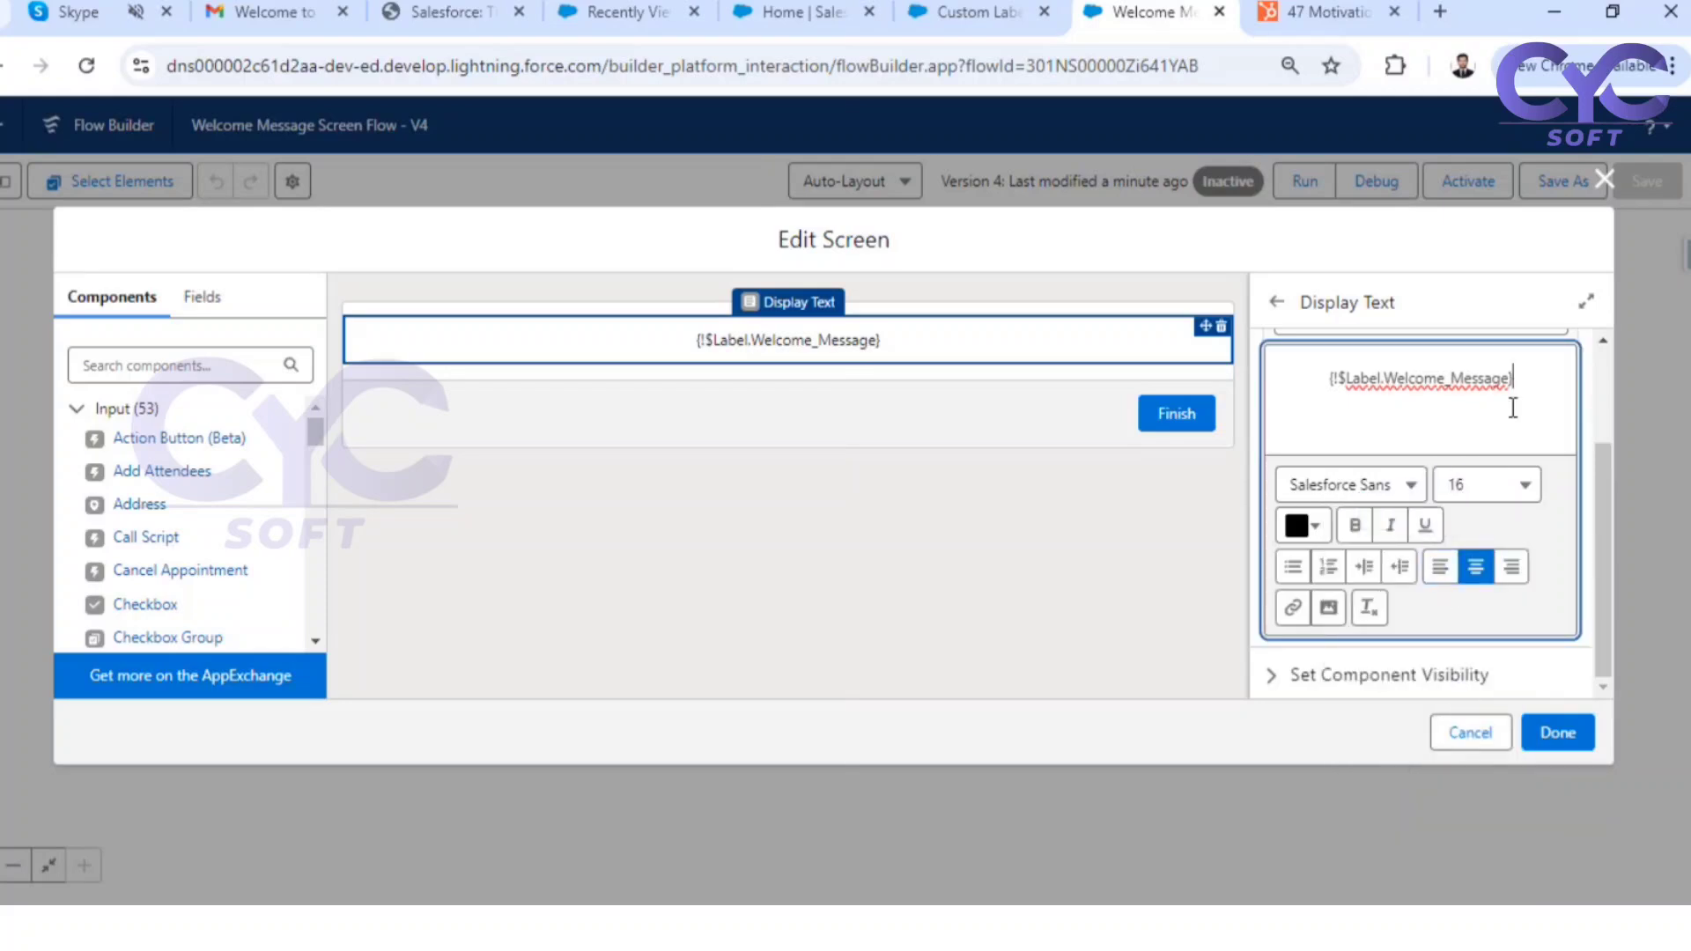
pyautogui.tripleClick(1530, 374)
pyautogui.click(1524, 484)
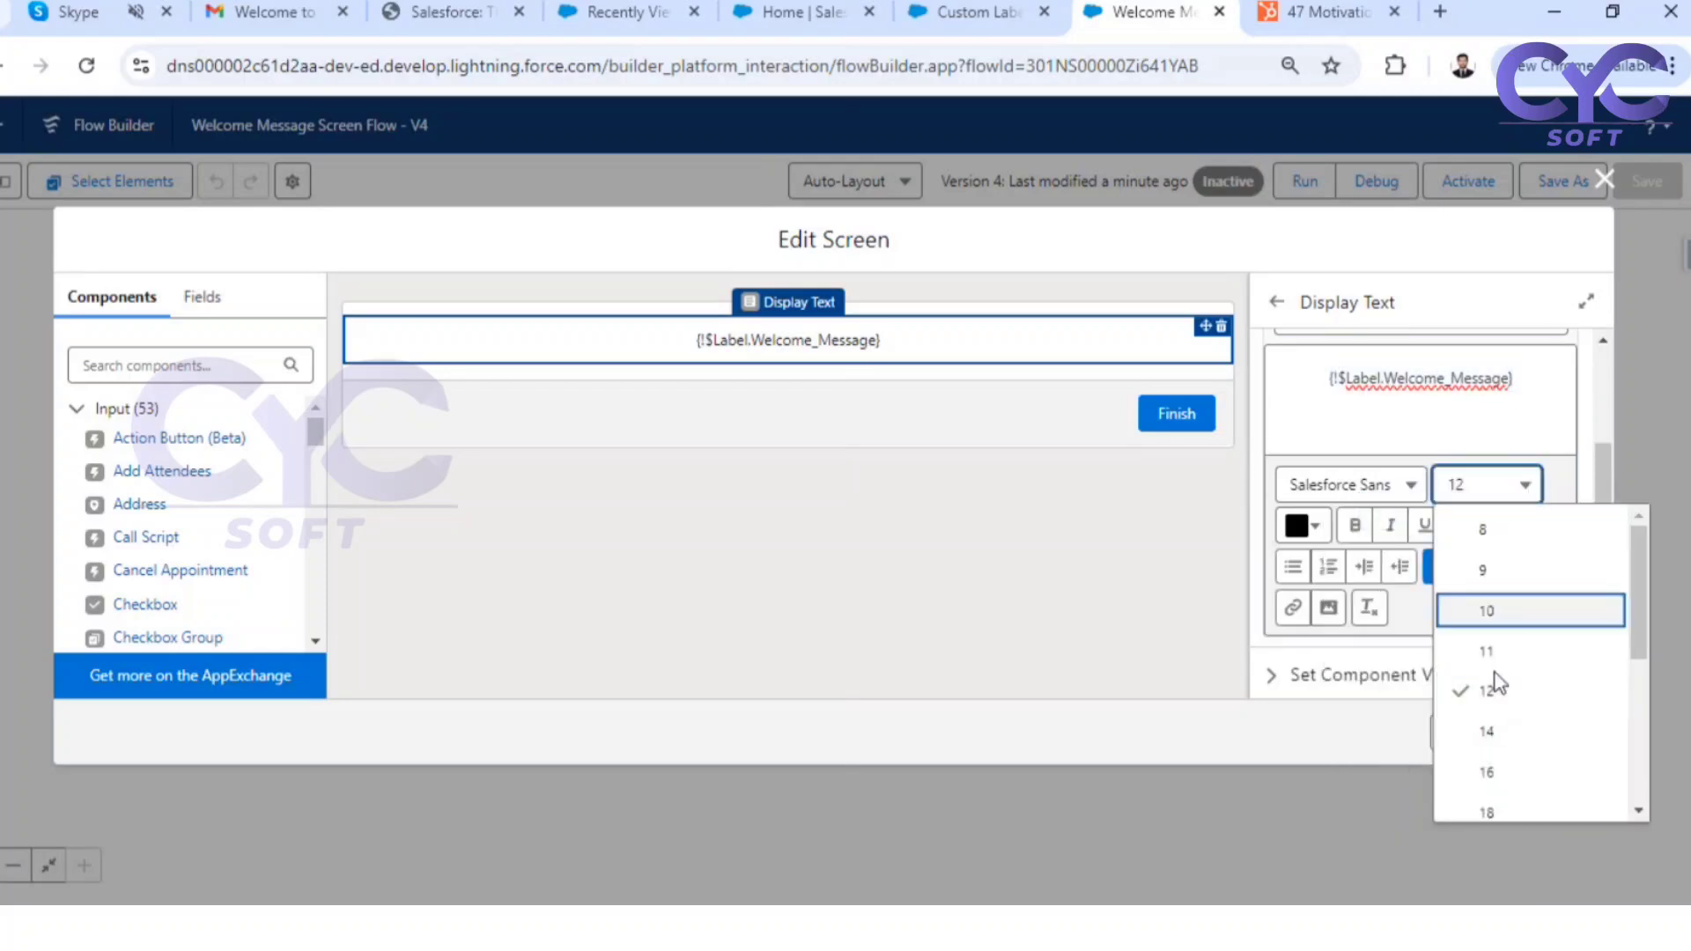
pyautogui.click(1495, 778)
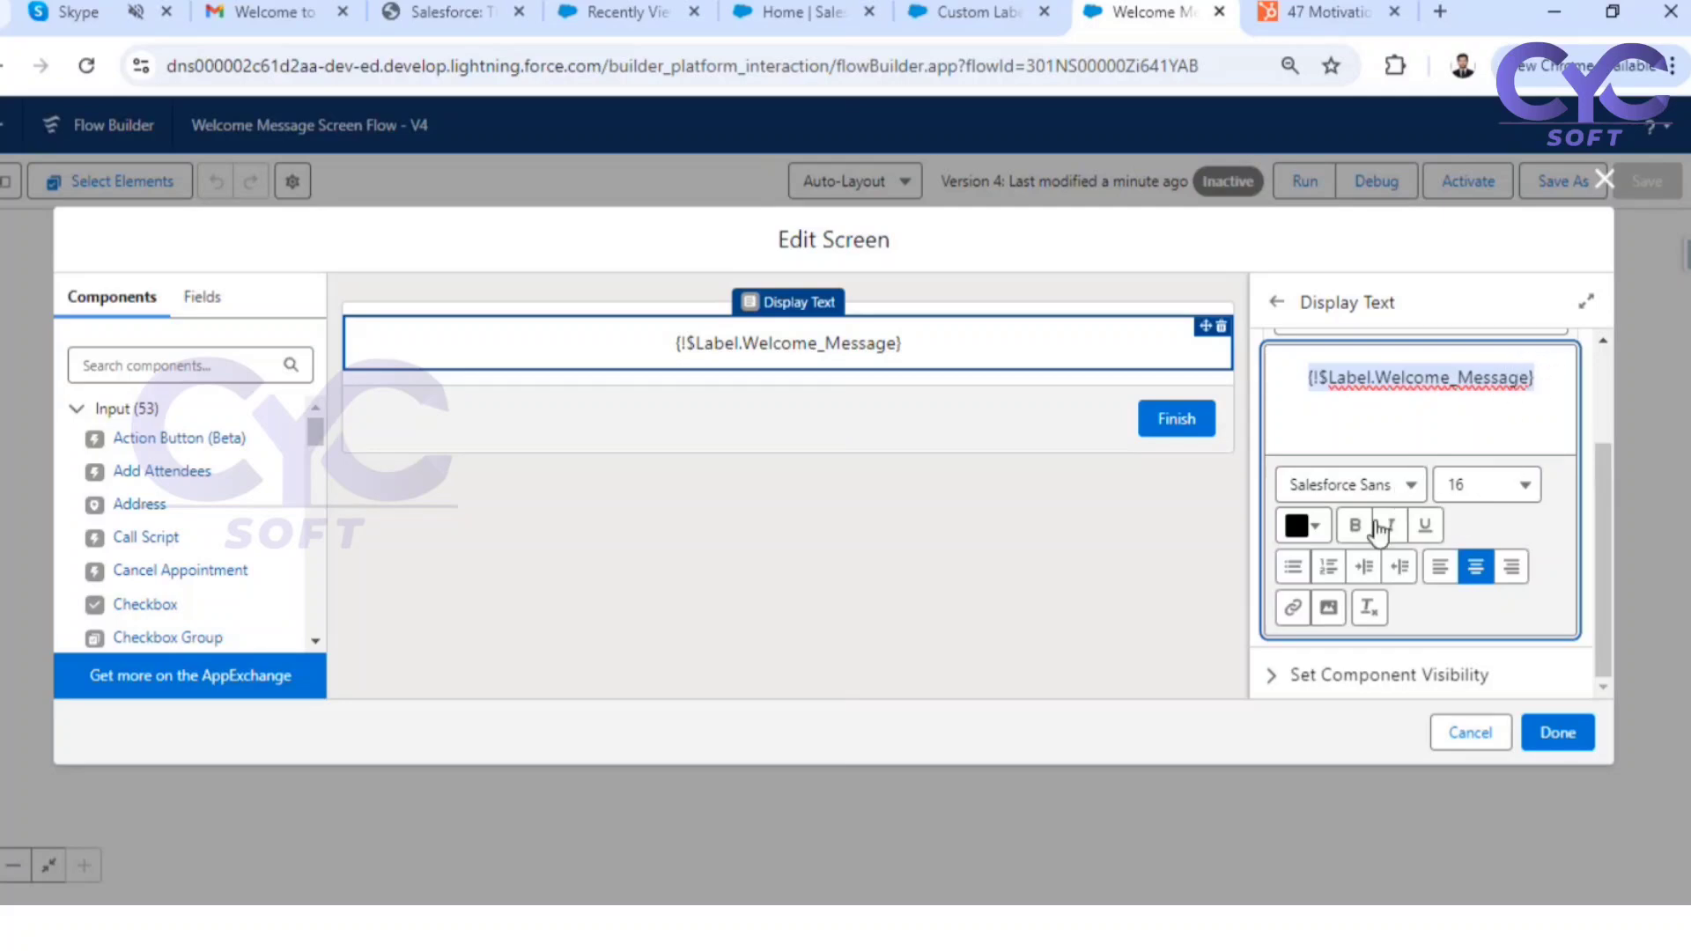
# Colour the {!$Label.Welcome_Message} display text bright blue and make it bold and italic
pyautogui.click(1314, 527)
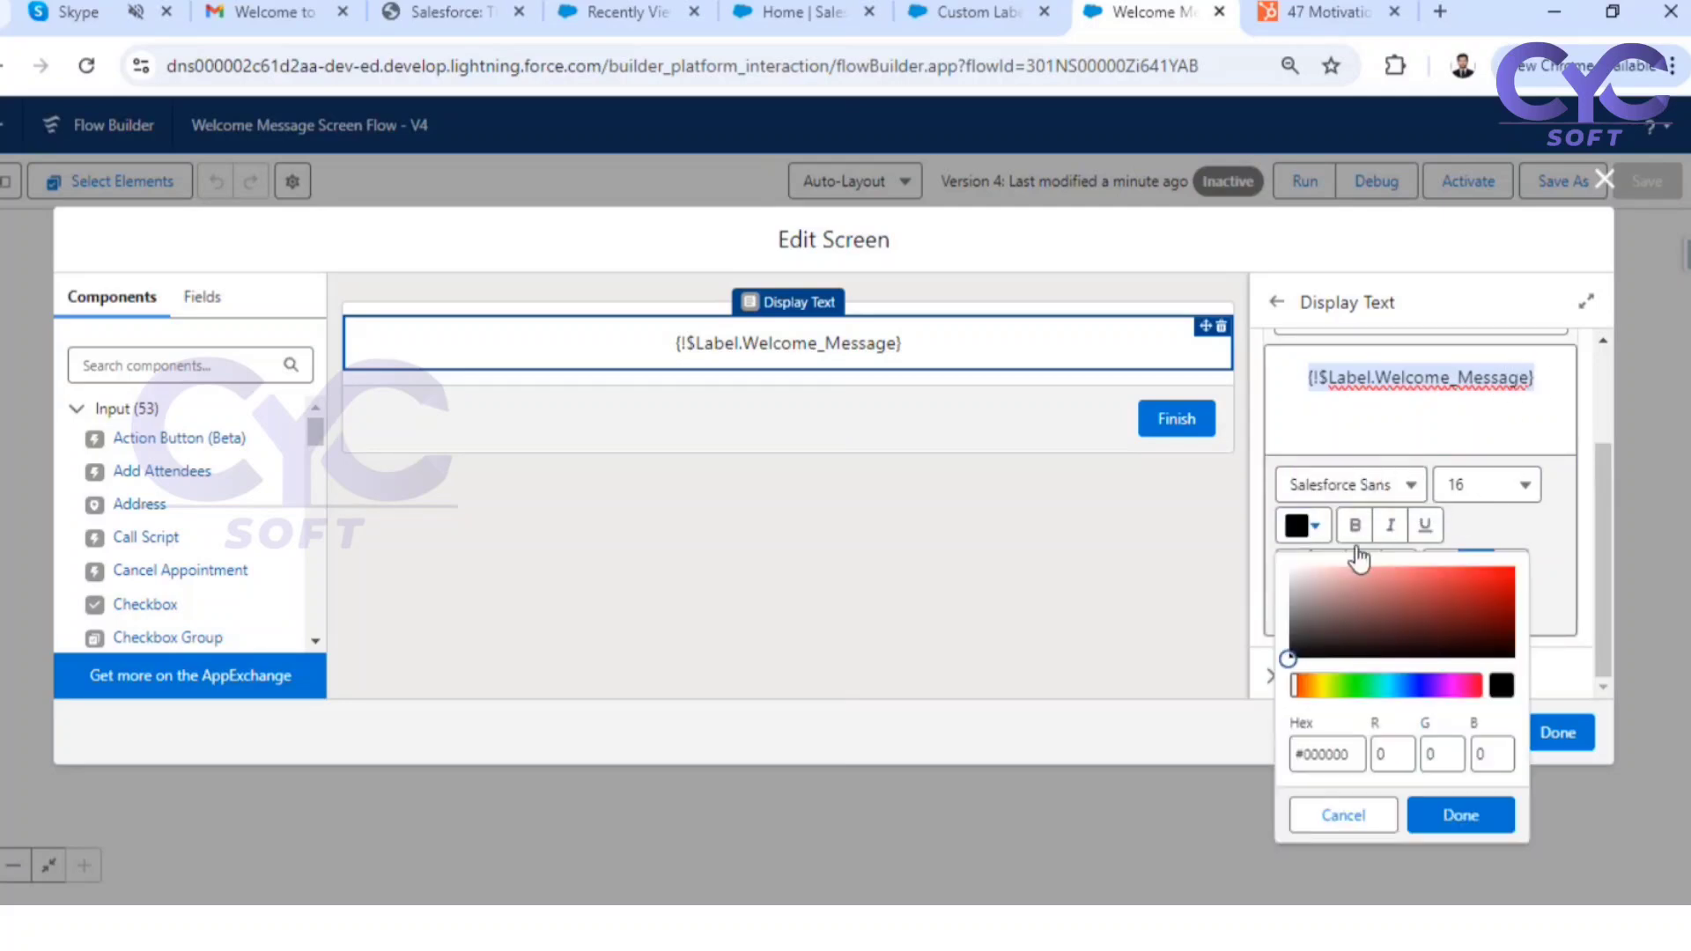
pyautogui.click(1397, 685)
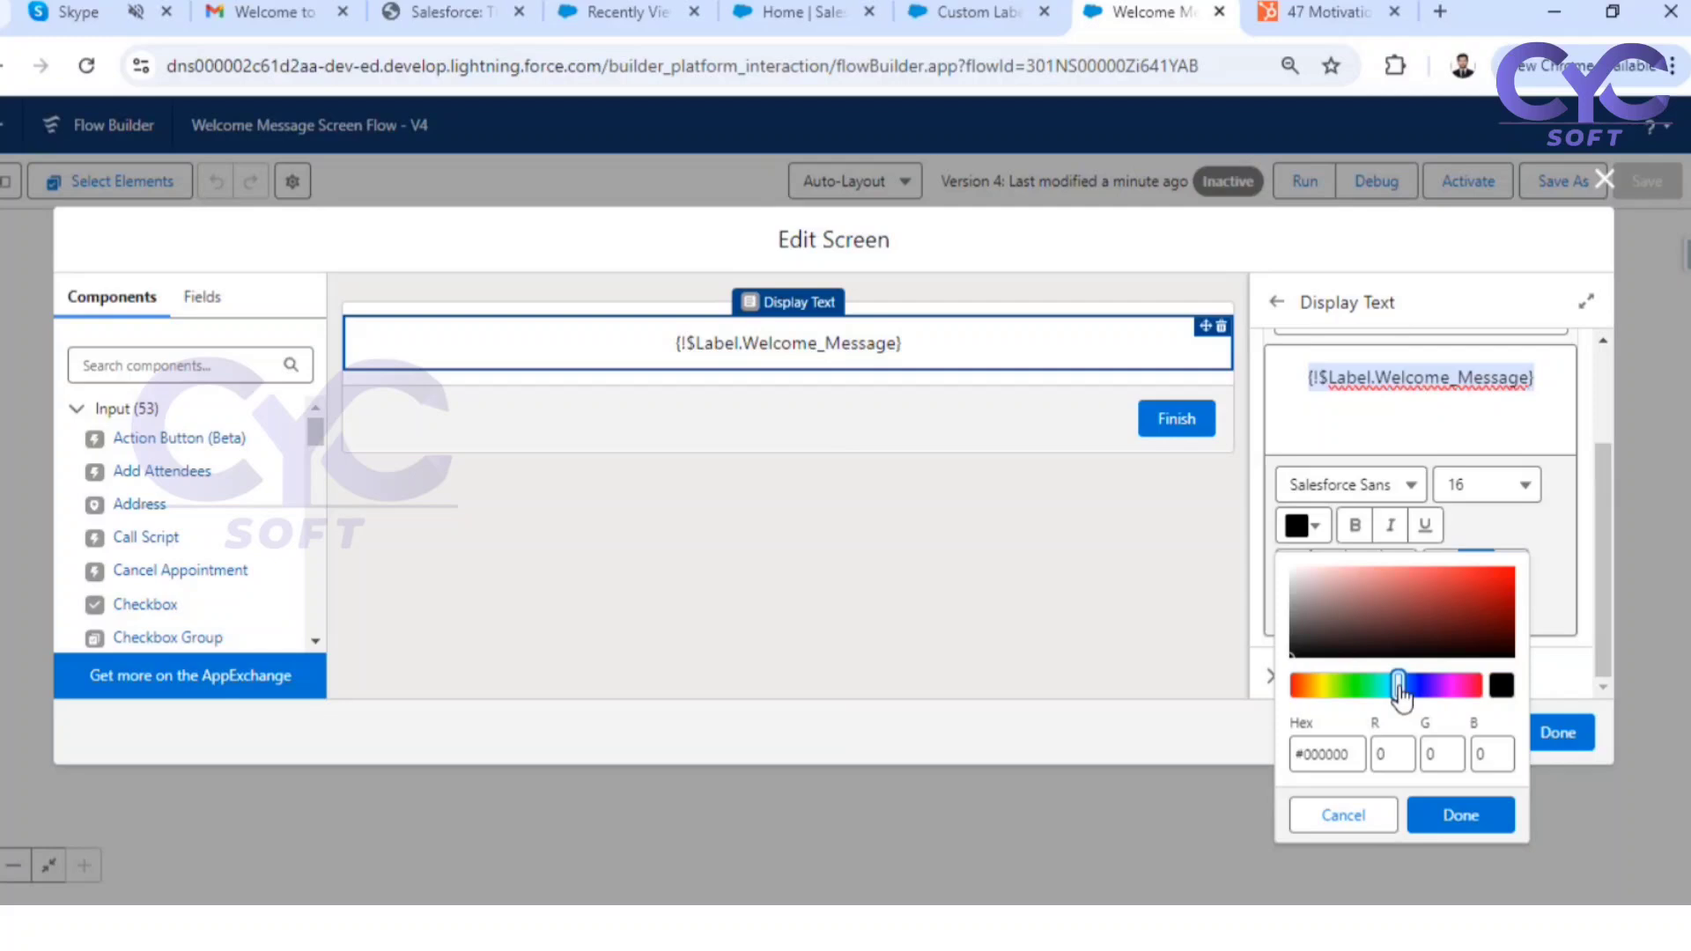
pyautogui.click(1500, 571)
pyautogui.click(1460, 815)
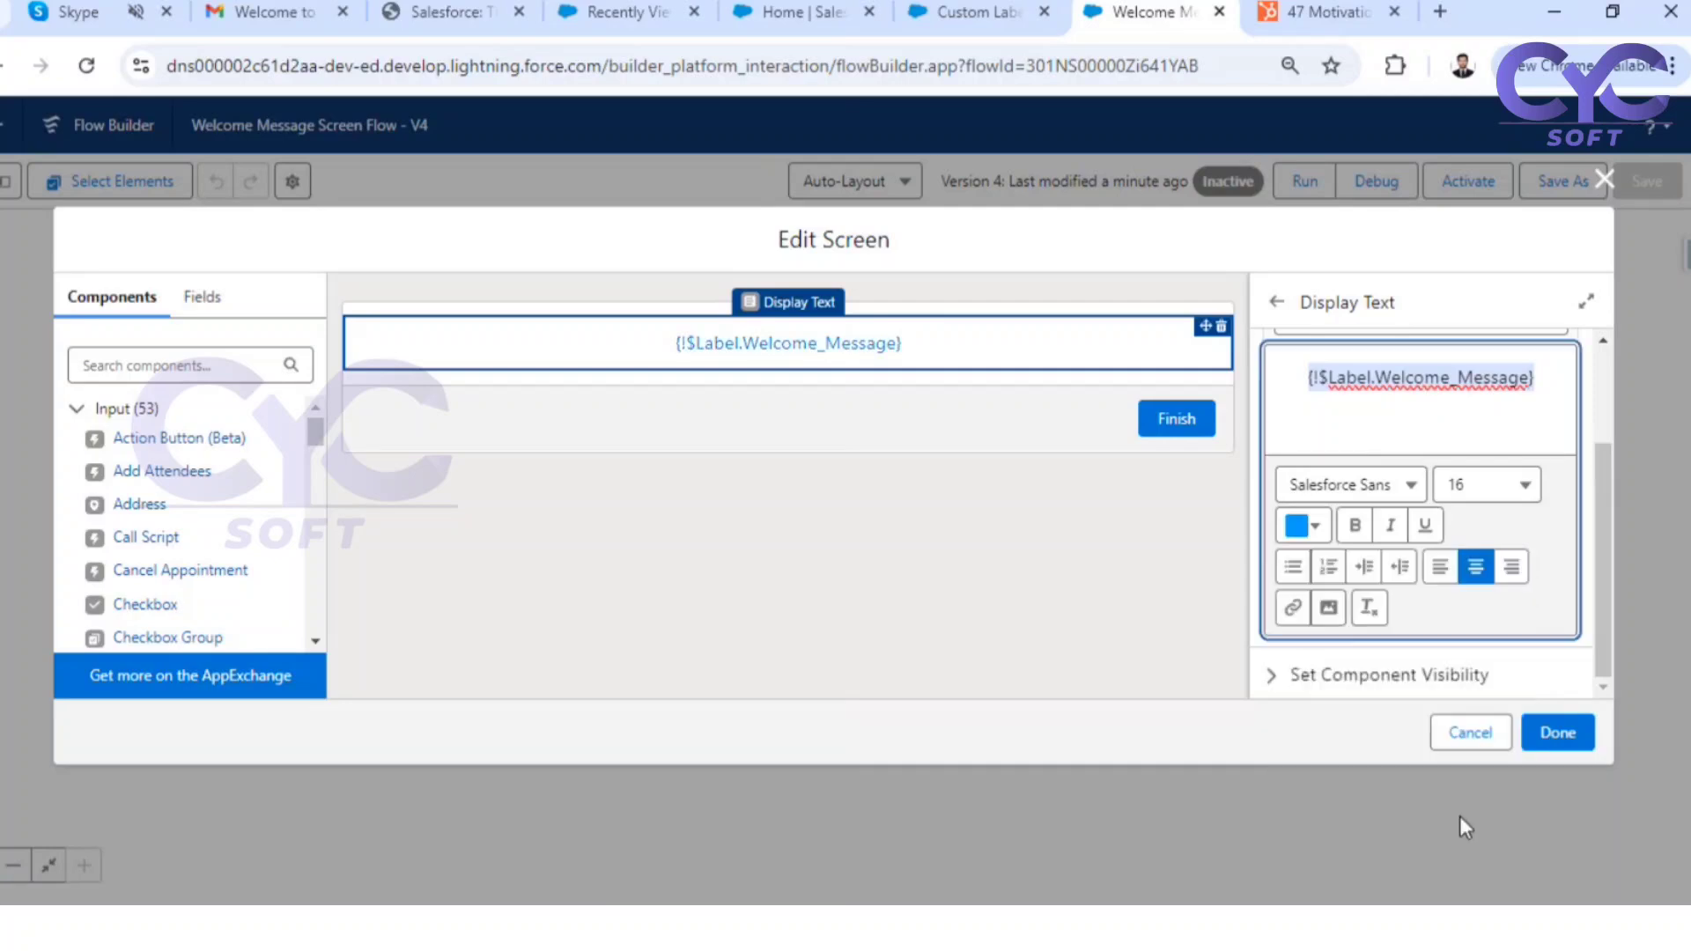
pyautogui.click(1356, 526)
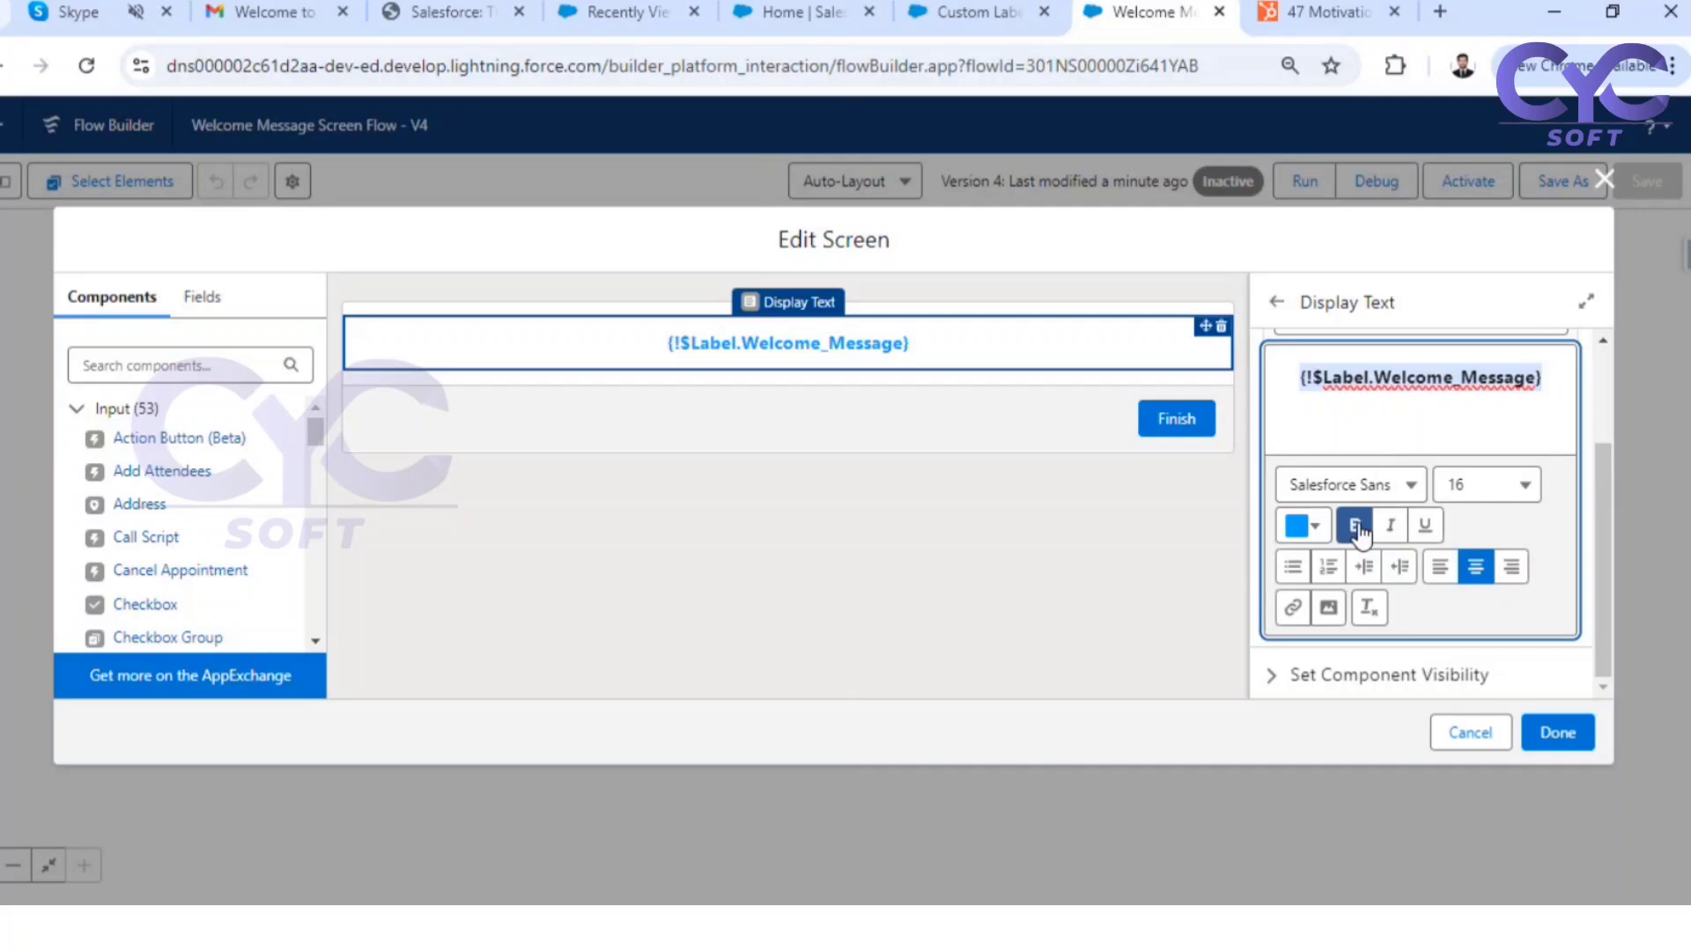
pyautogui.click(1391, 528)
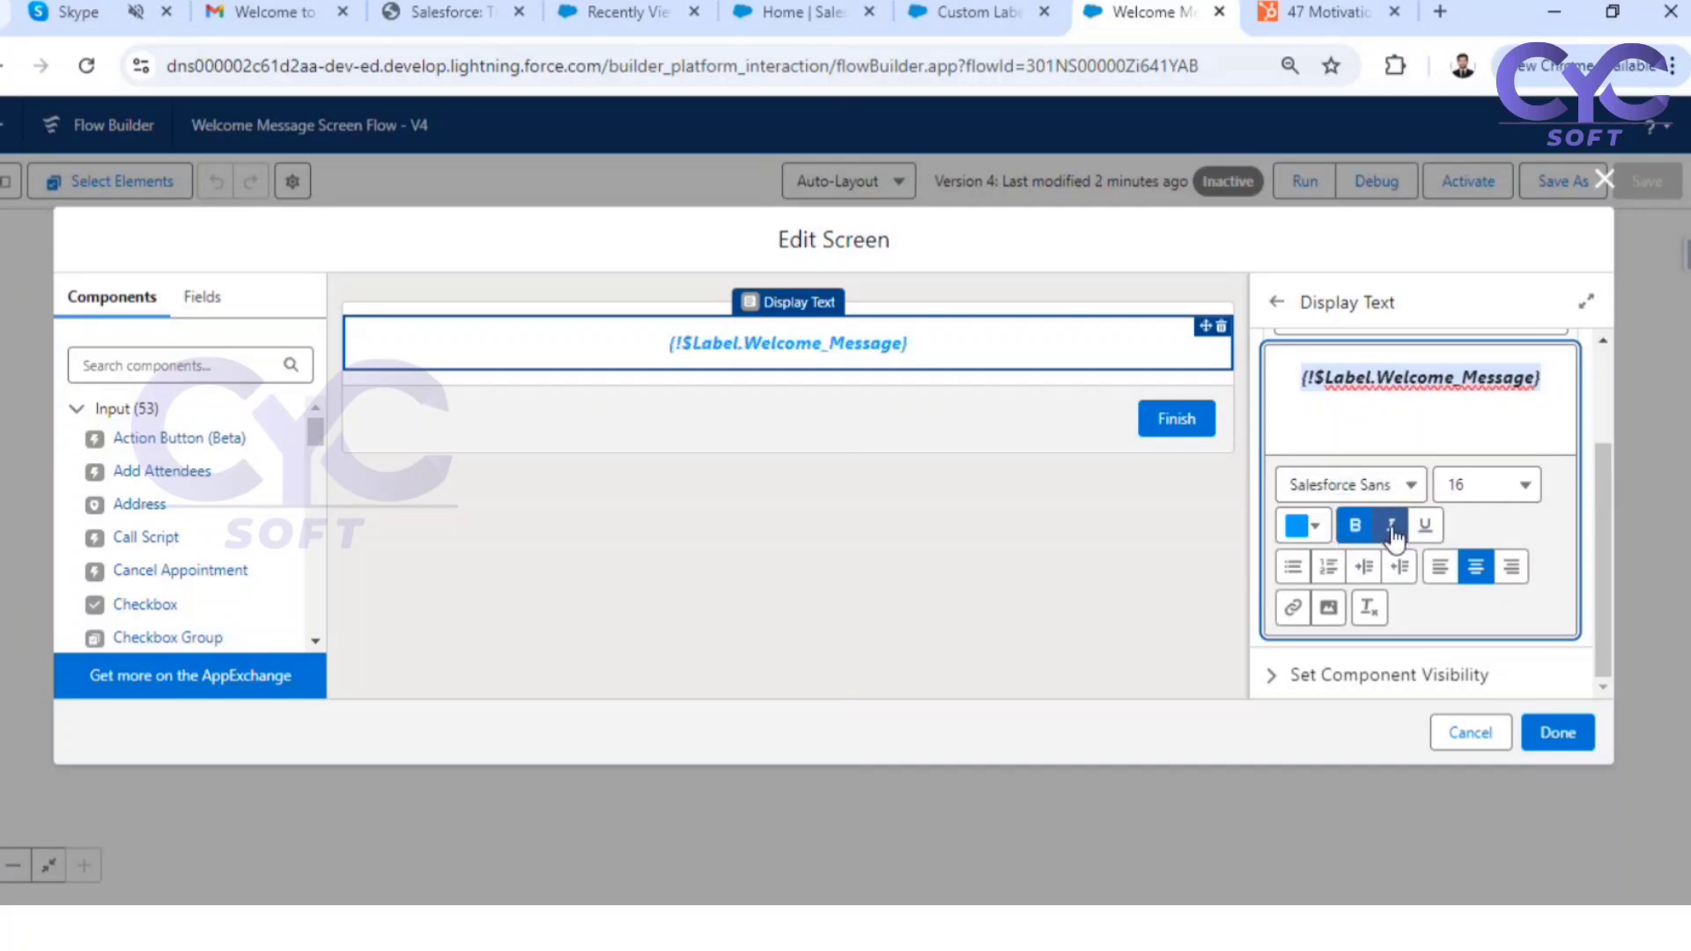
# Apply the Welcome Screen edits, then save and activate version 4 of the Welcome Message Screen Flow
pyautogui.click(1545, 738)
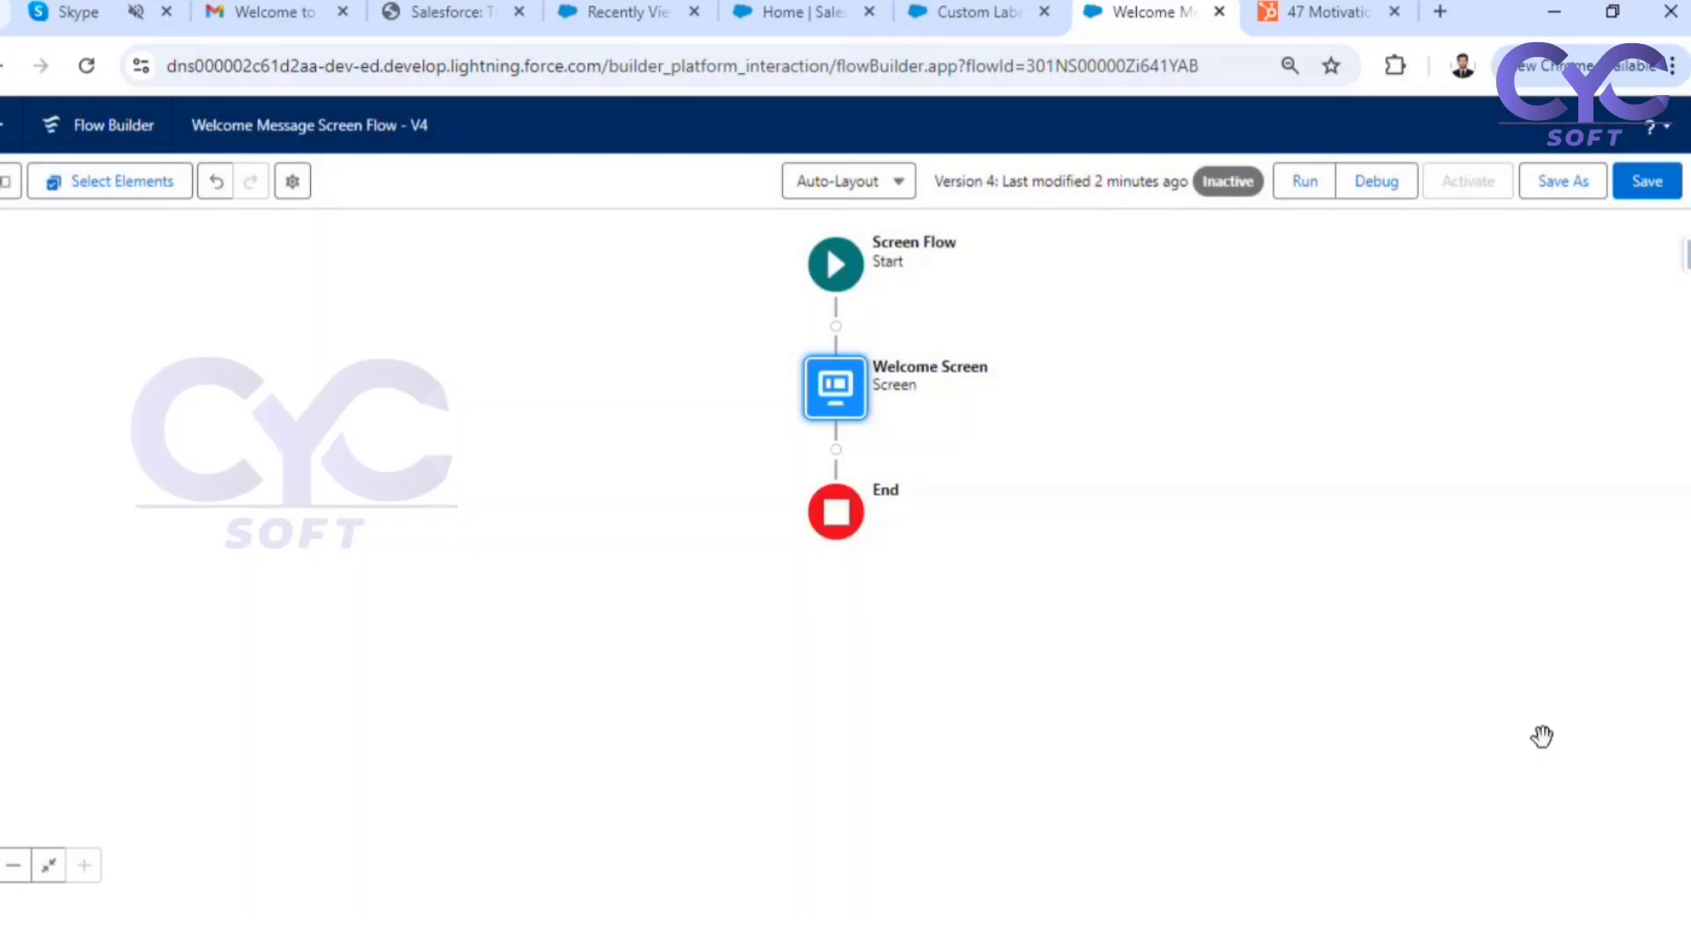
pyautogui.click(1654, 192)
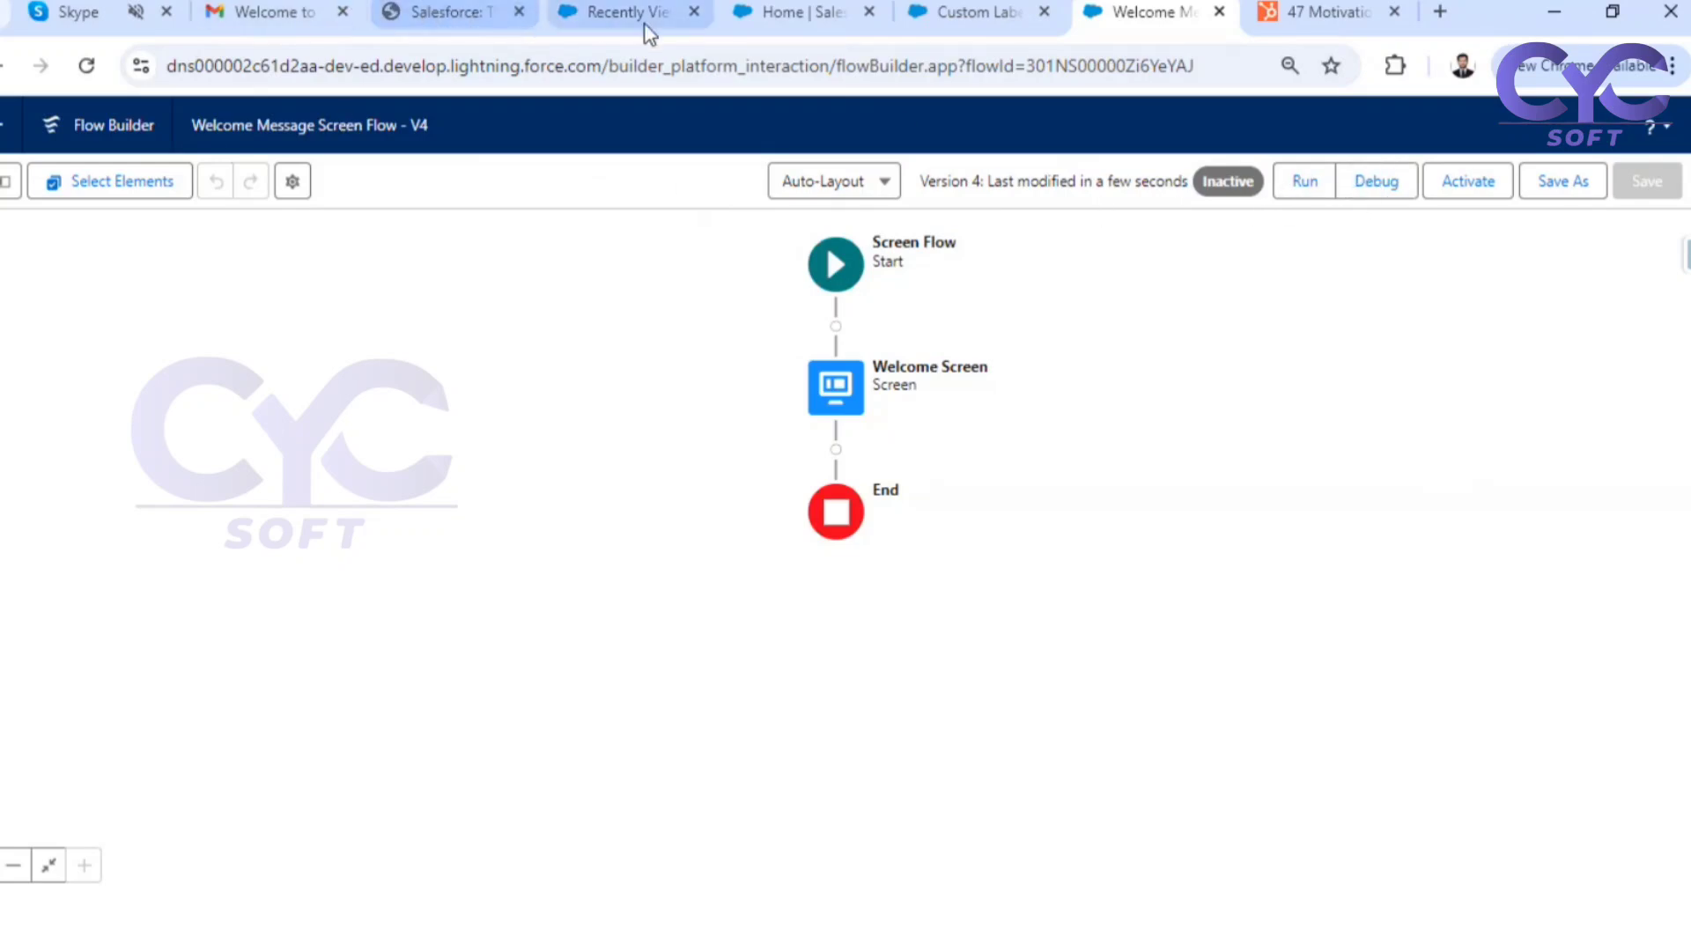
pyautogui.click(794, 11)
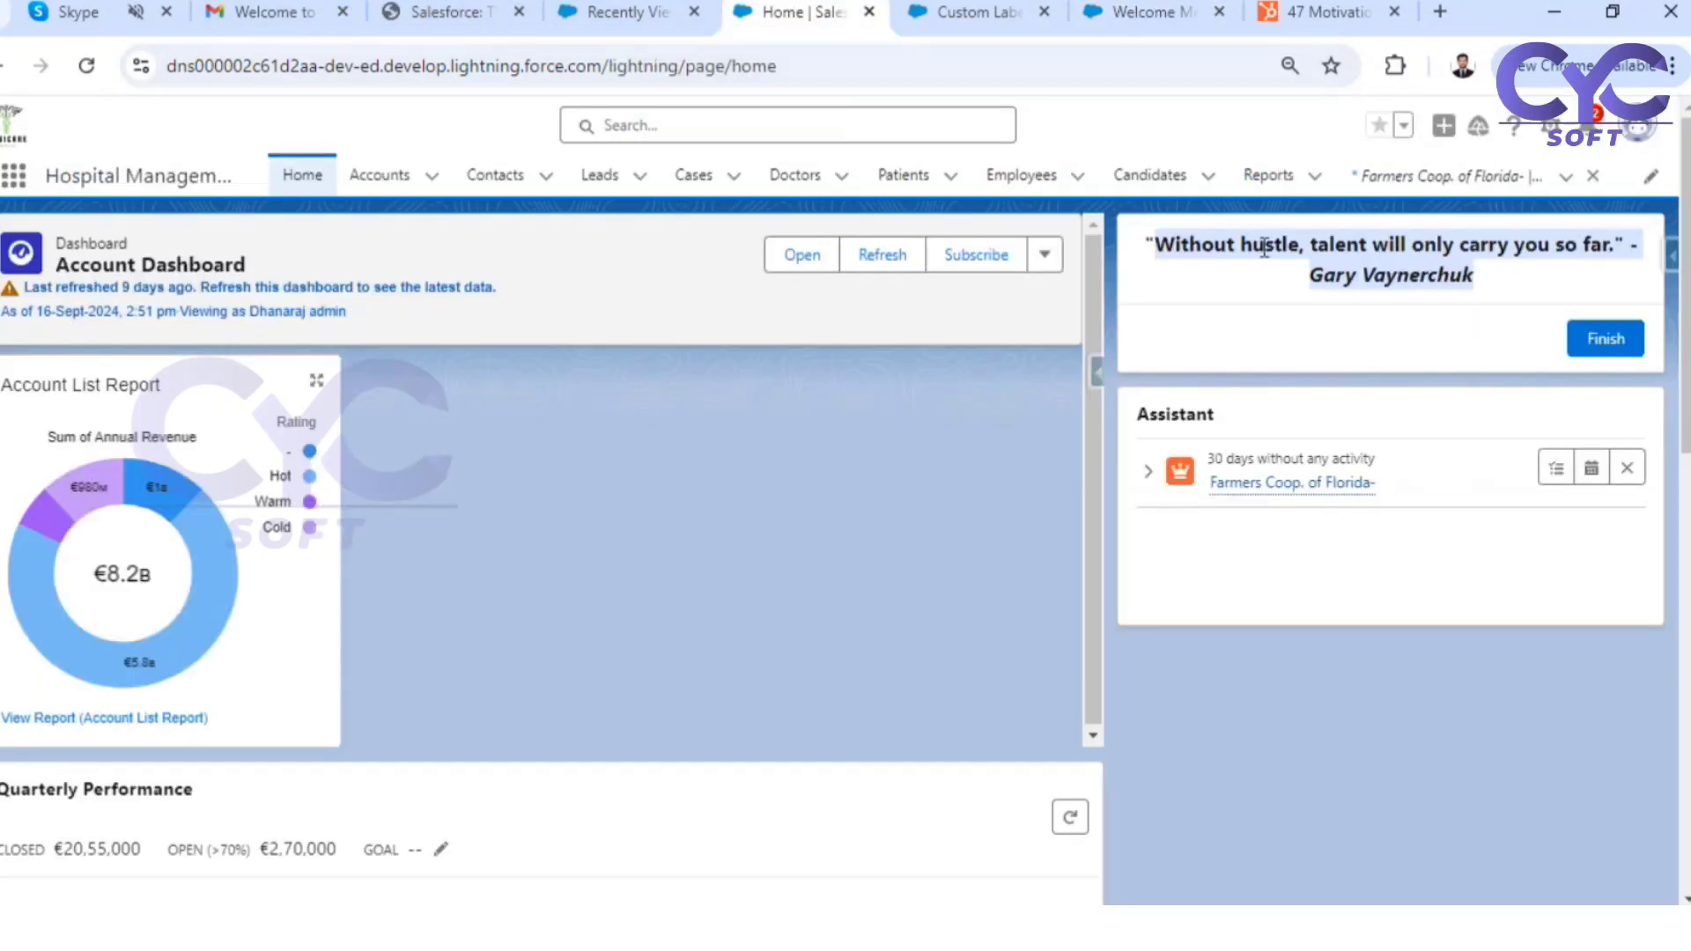
pyautogui.click(1200, 272)
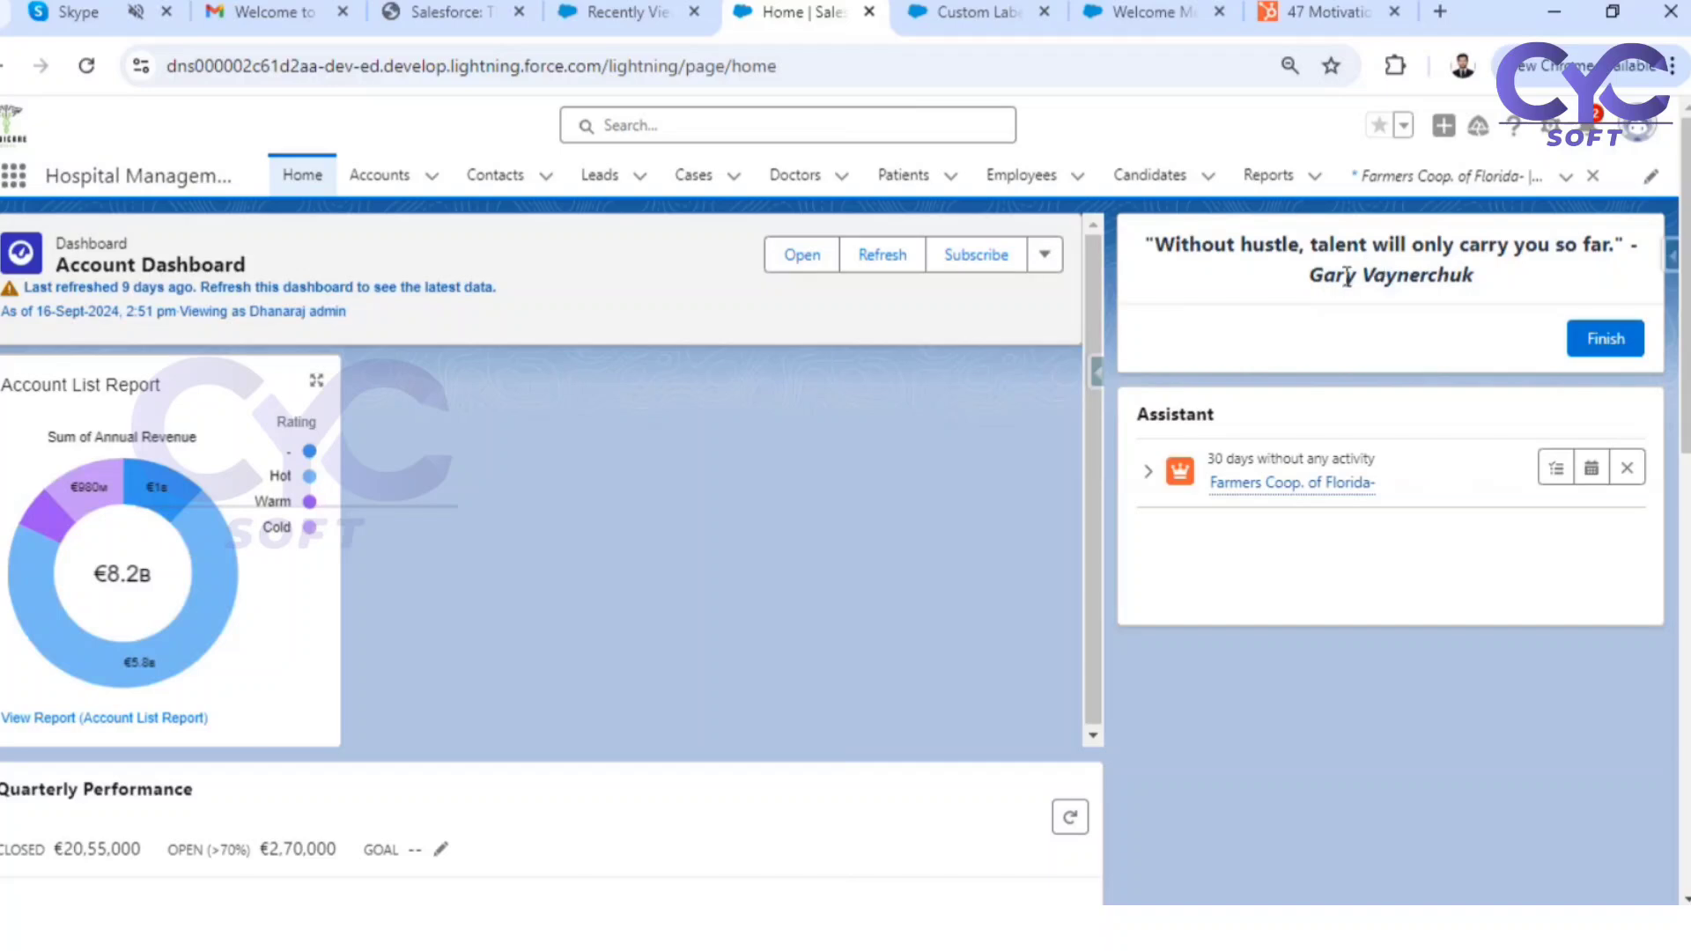
pyautogui.click(1136, 12)
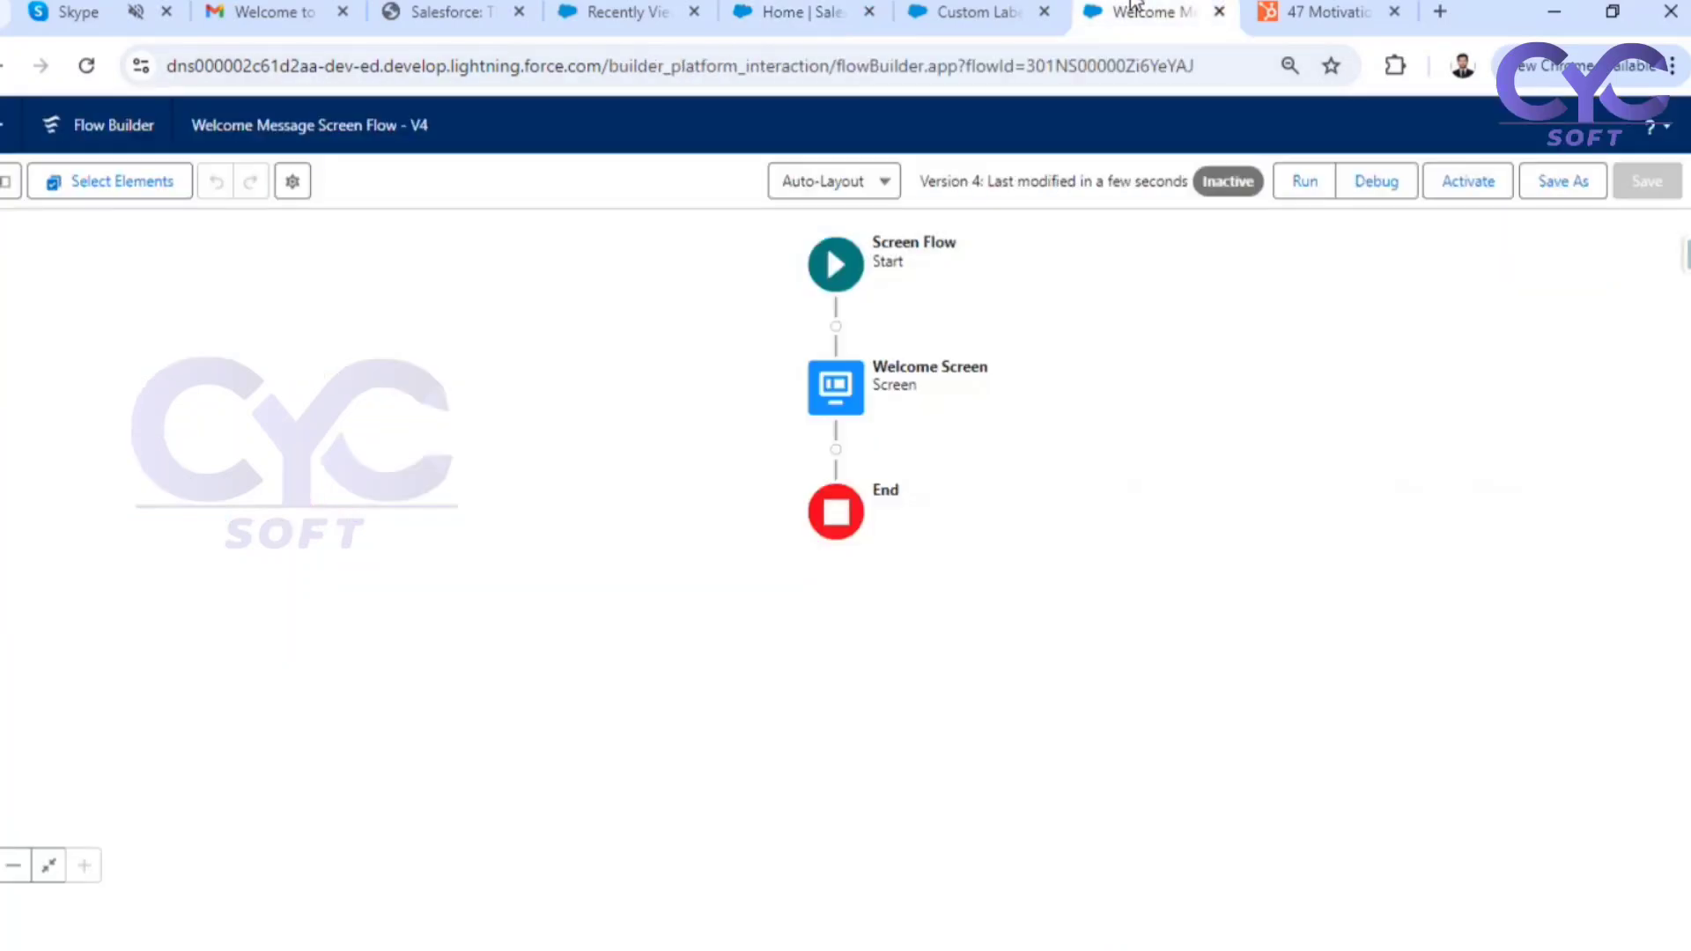
pyautogui.click(1472, 187)
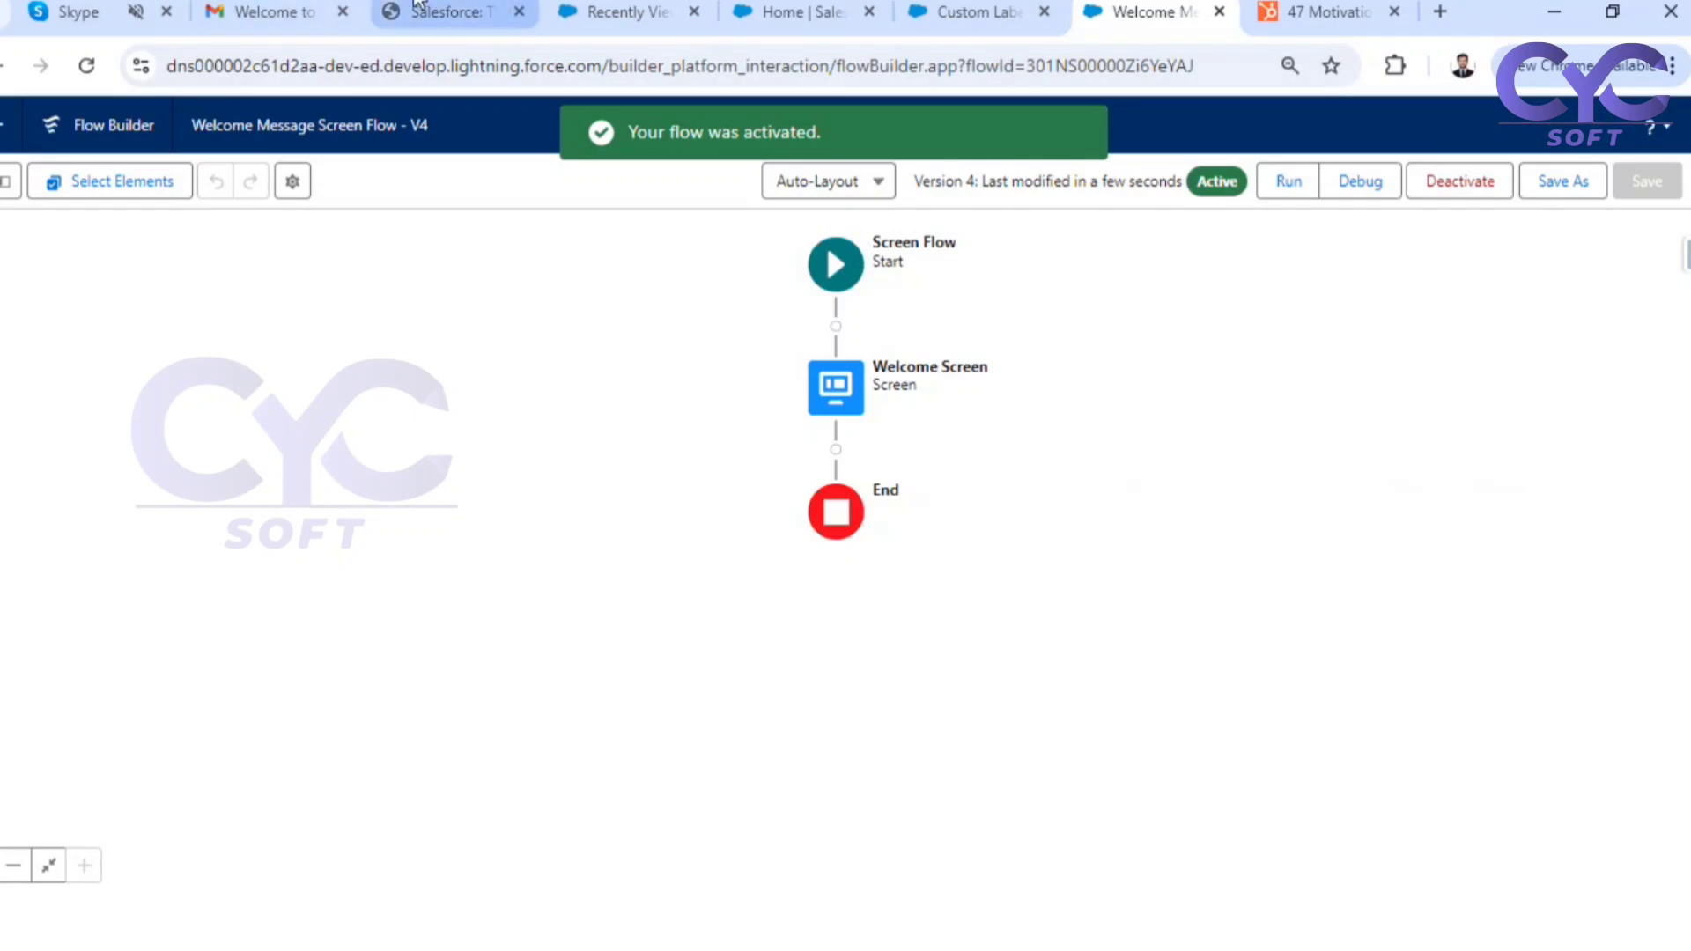
# Reload the Hospital Management home page and check the label-based quote and its formatting
pyautogui.click(440, 11)
pyautogui.click(636, 12)
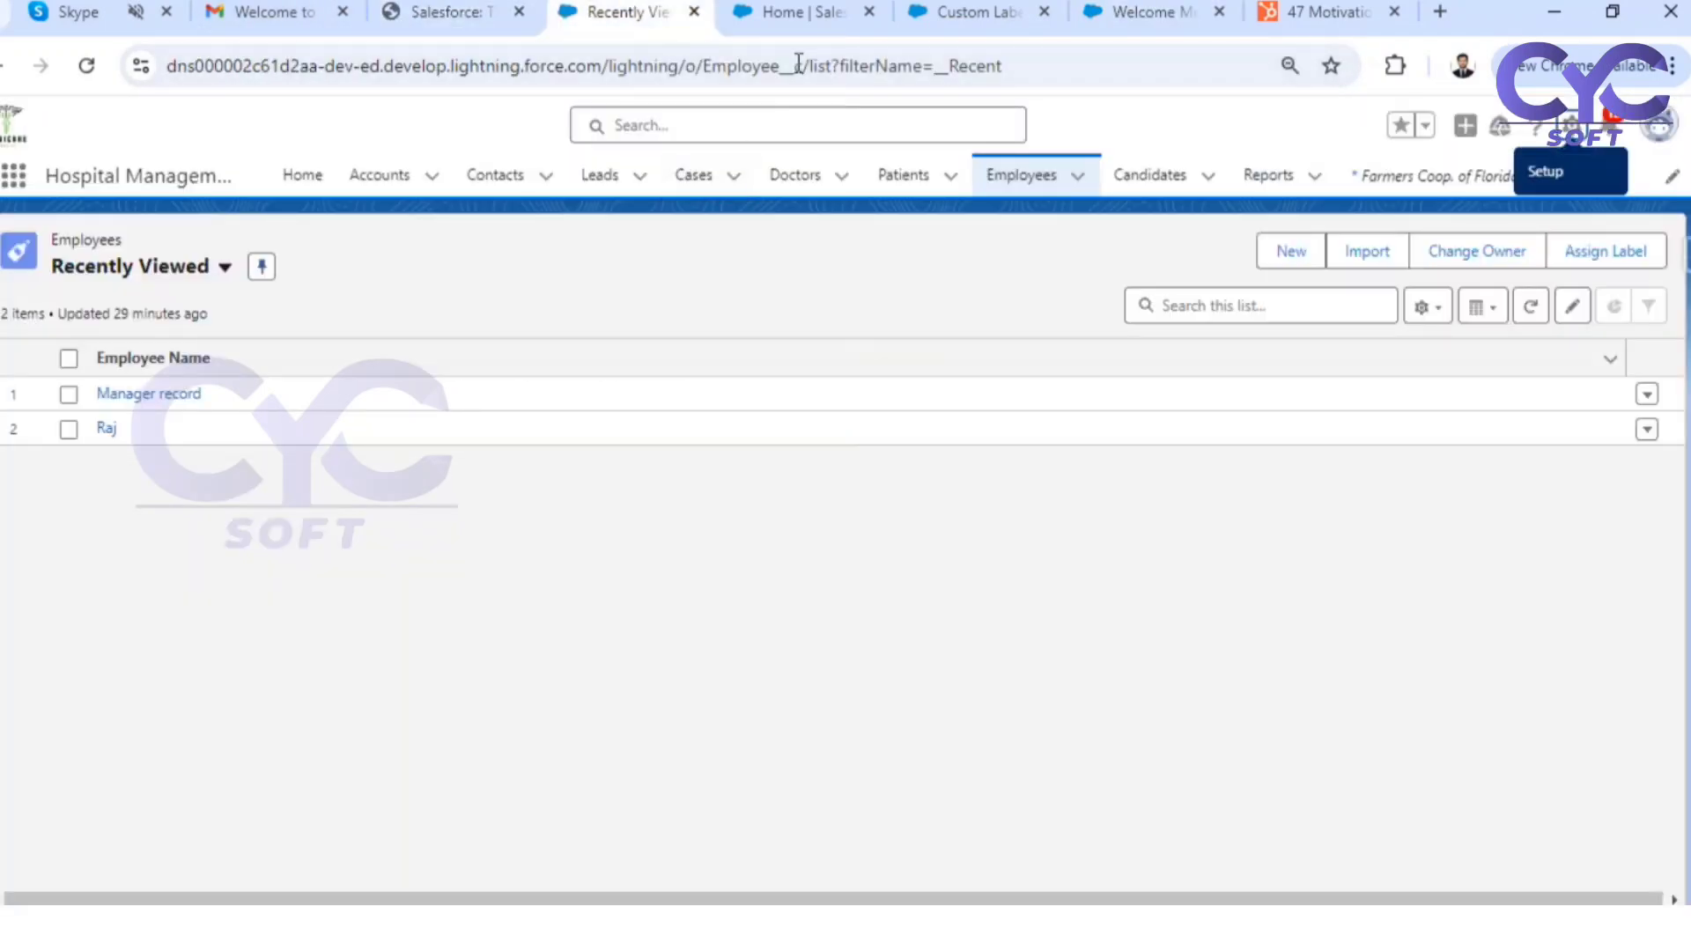
pyautogui.click(803, 12)
pyautogui.click(86, 66)
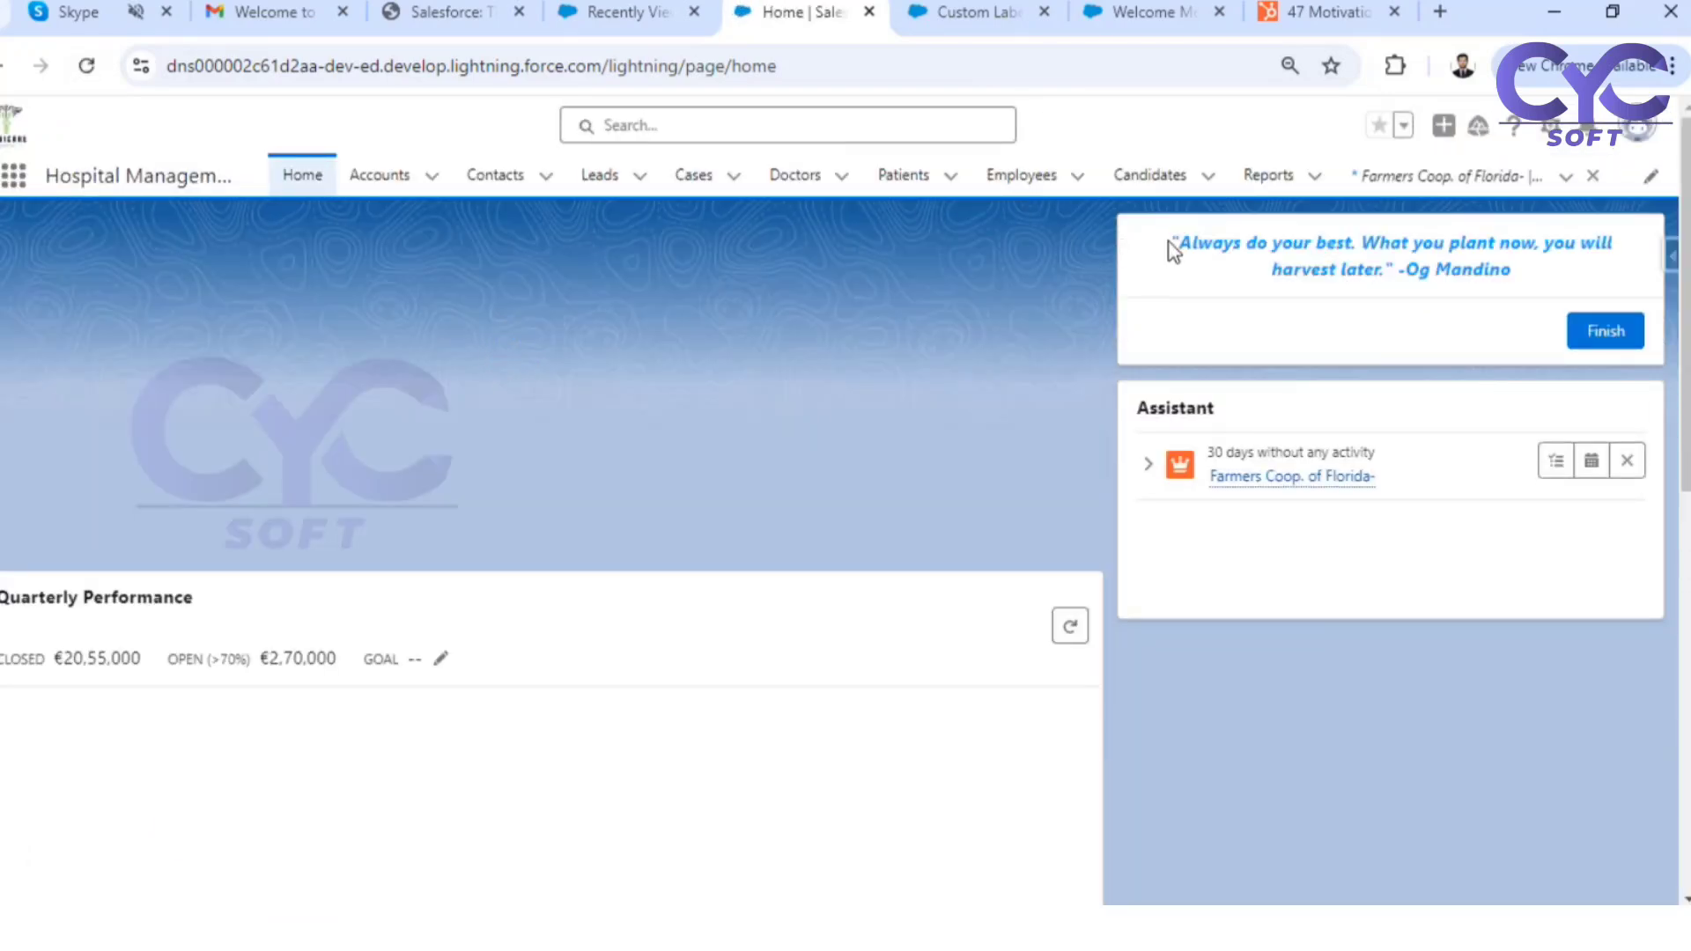
pyautogui.moveTo(1171, 245); pyautogui.dragTo(1517, 289)
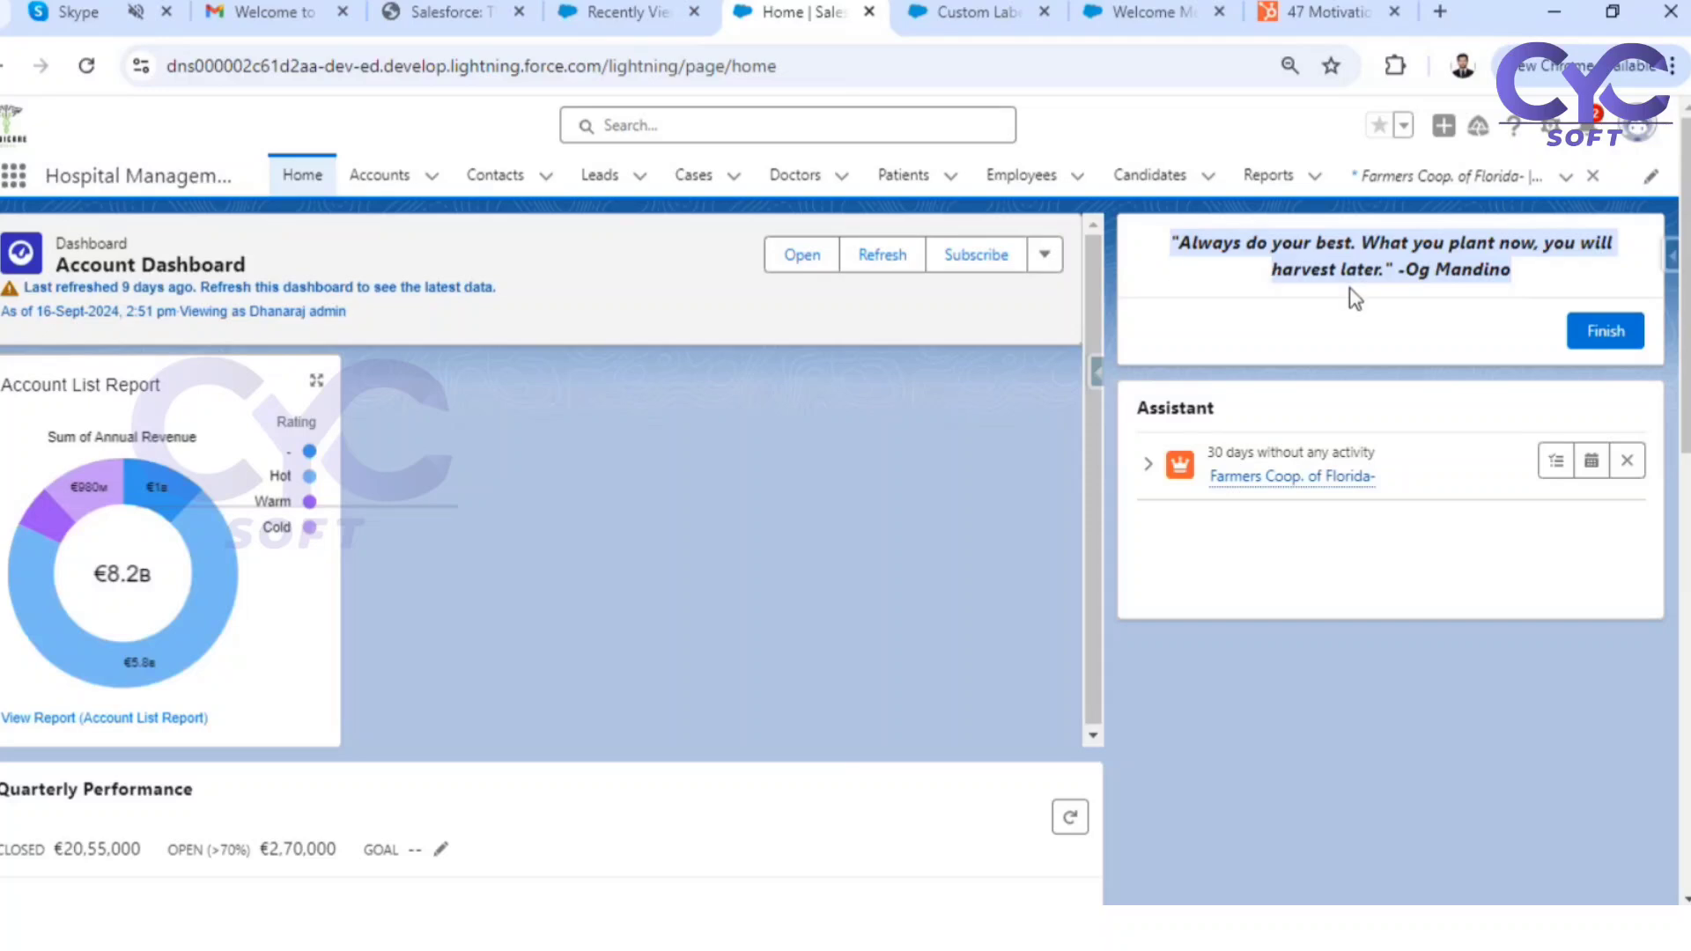
pyautogui.click(1243, 268)
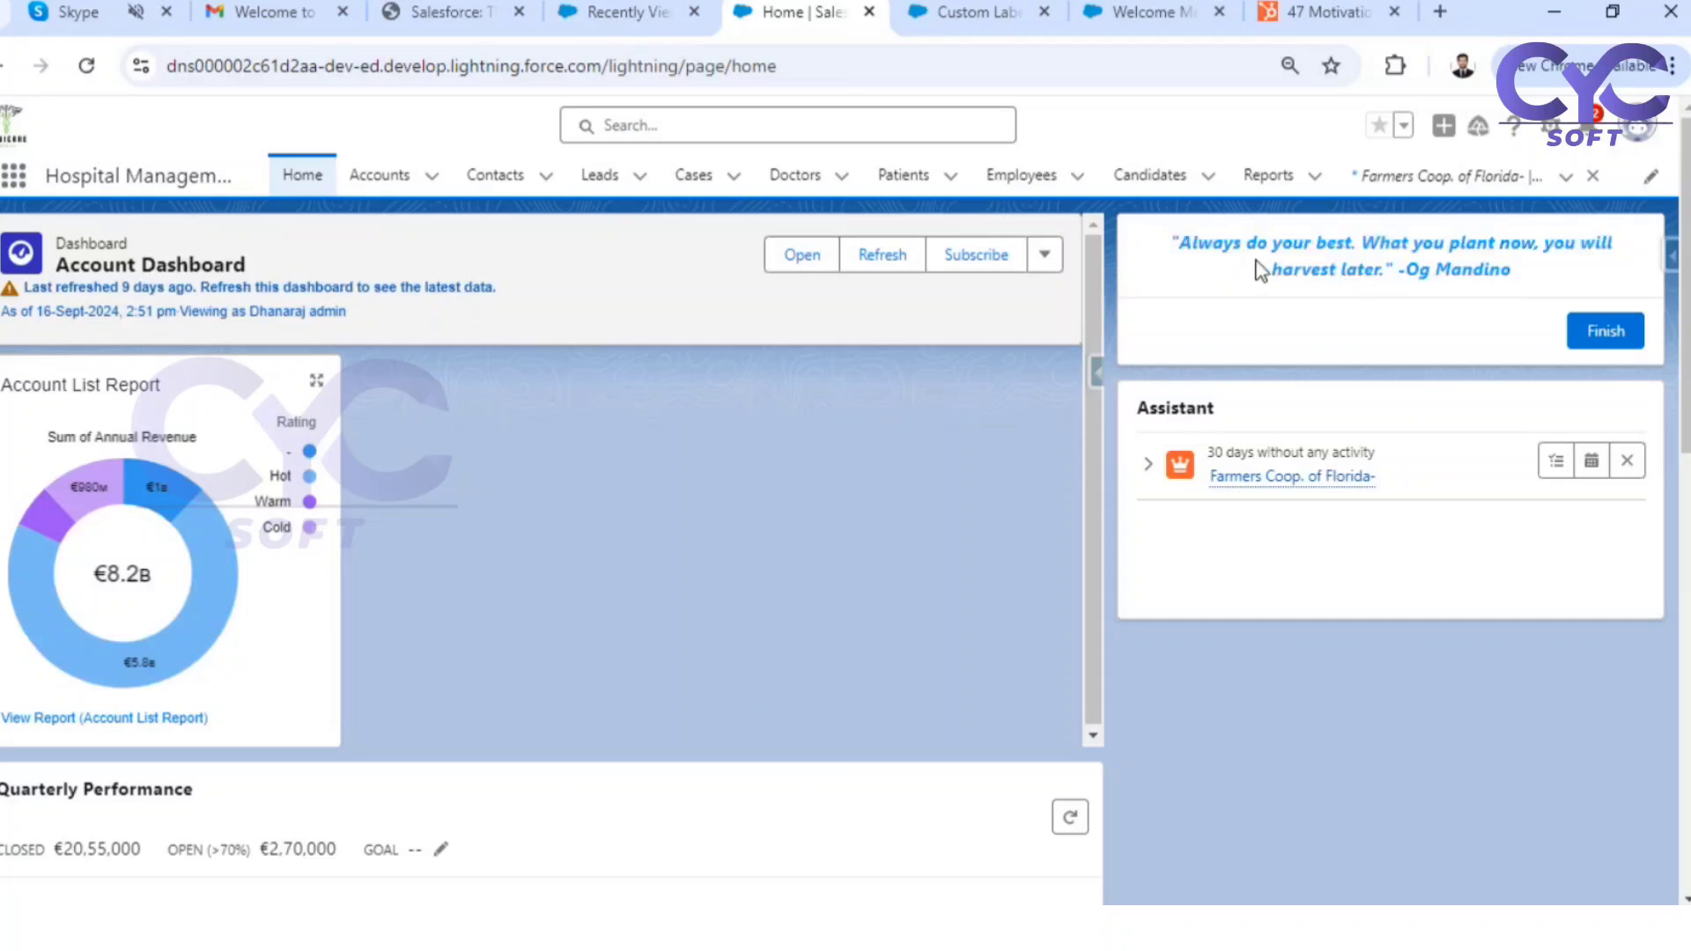
# Copy HubSpot's quote 24, "The key to life is accepting challenges..." by Bette Davis, and save it as the Welcome_Message custom label's value
pyautogui.click(1298, 19)
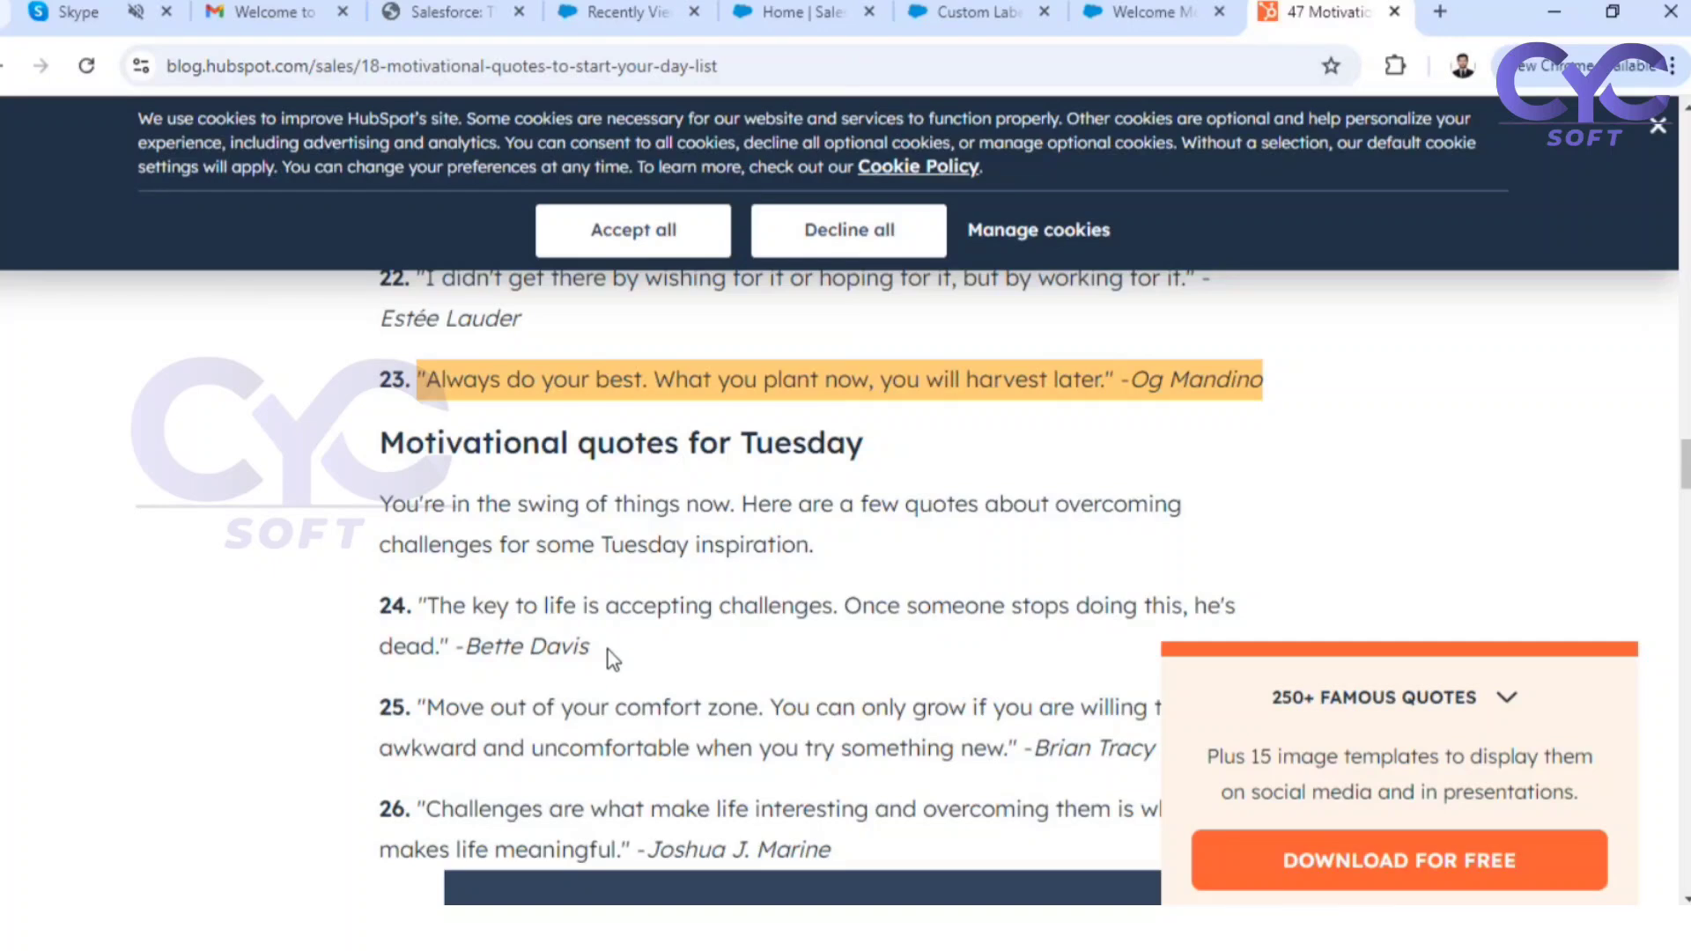
pyautogui.moveTo(590, 651); pyautogui.dragTo(421, 602)
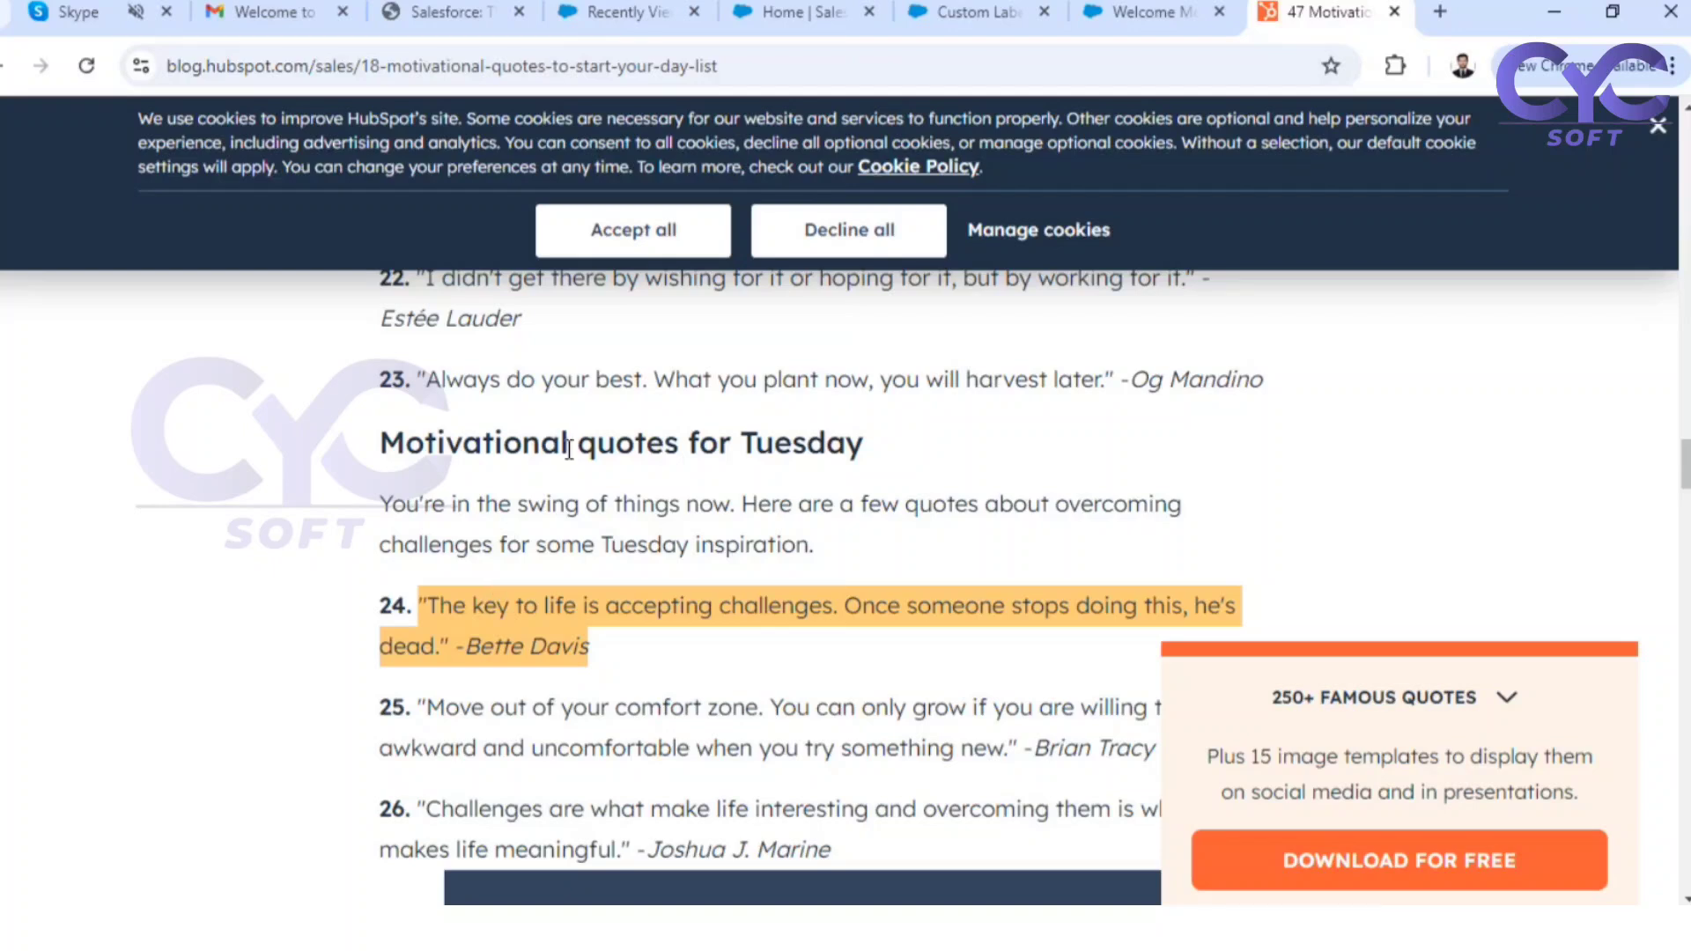
pyautogui.click(993, 17)
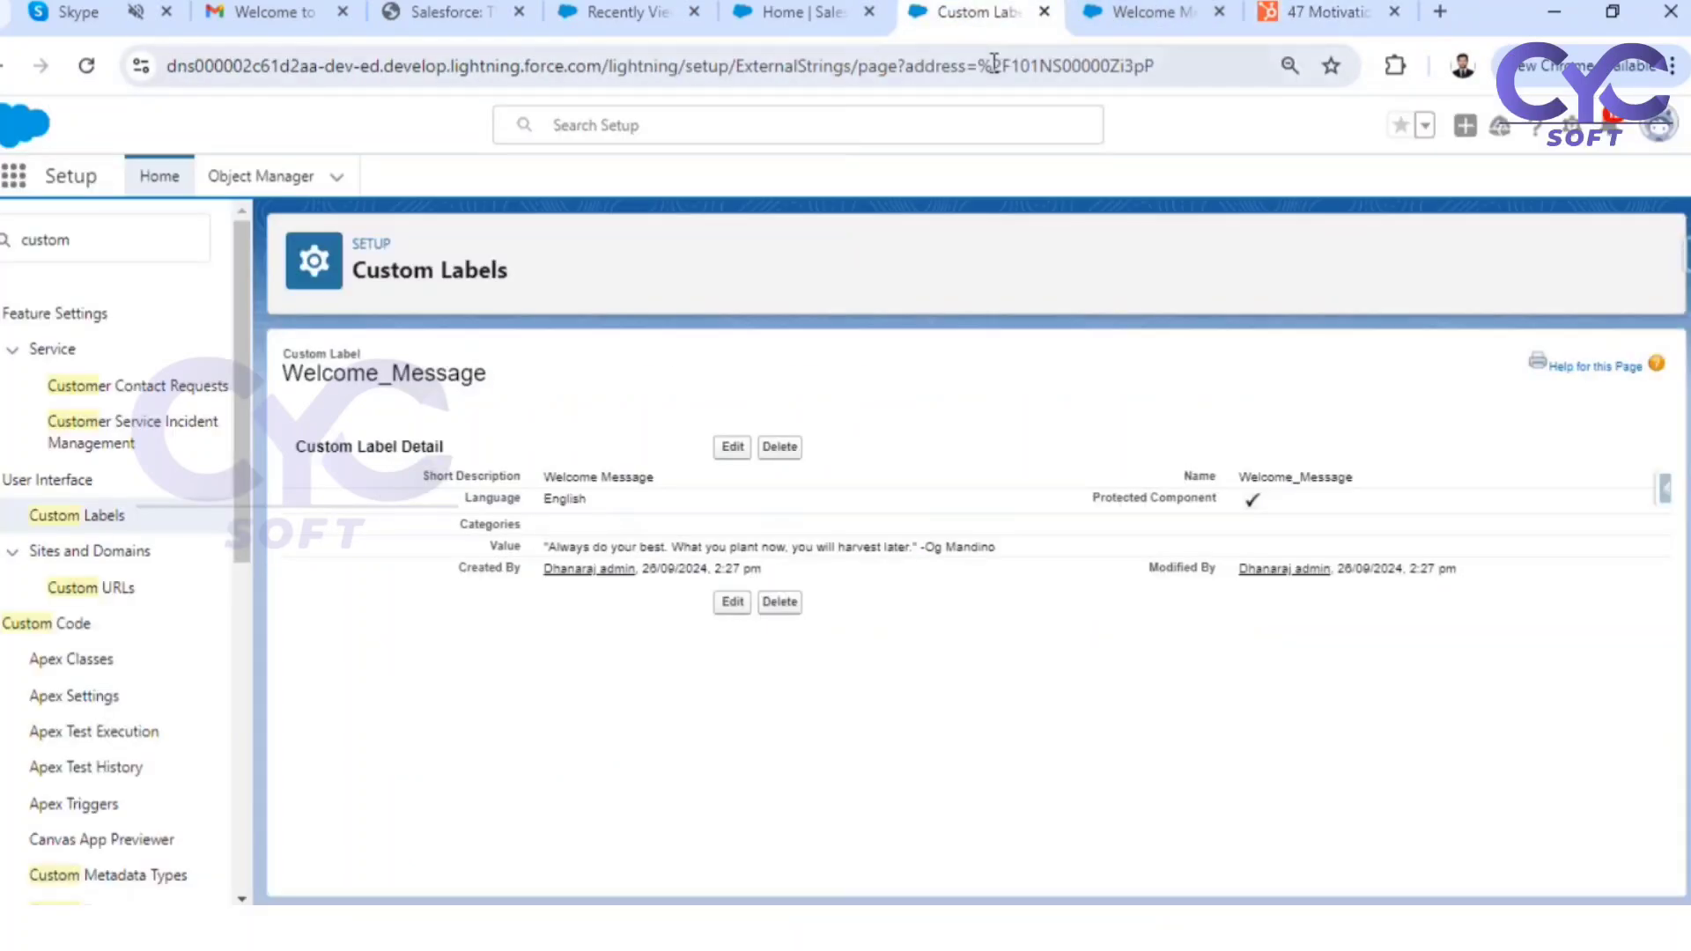
pyautogui.click(732, 447)
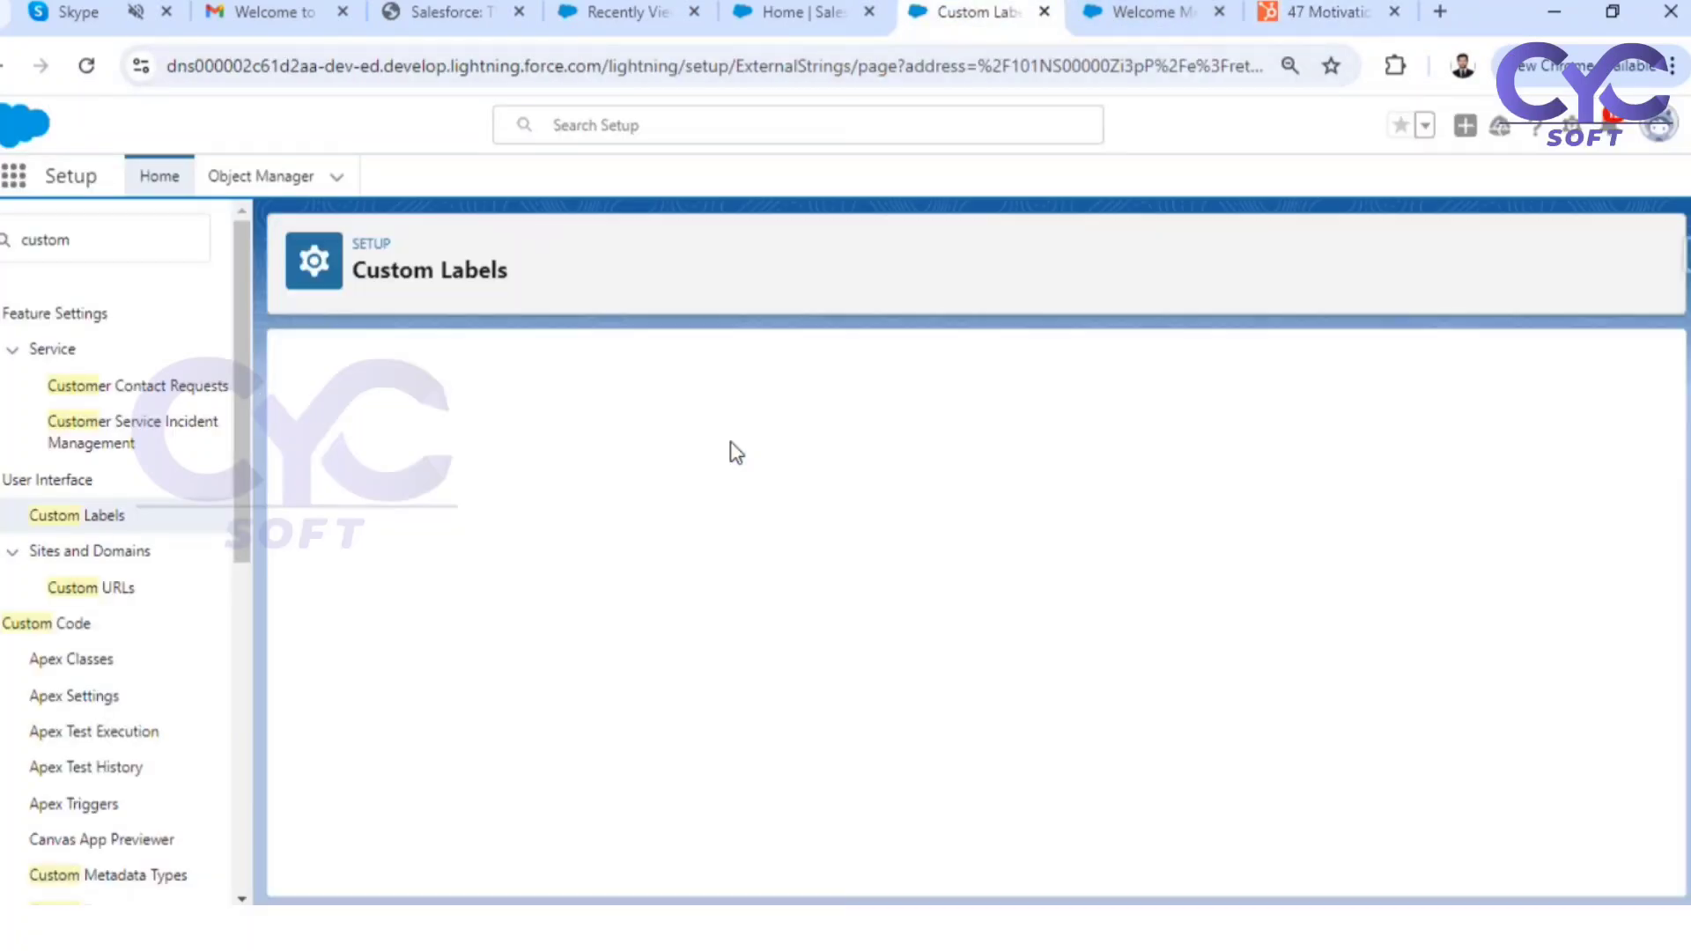
pyautogui.click(691, 555)
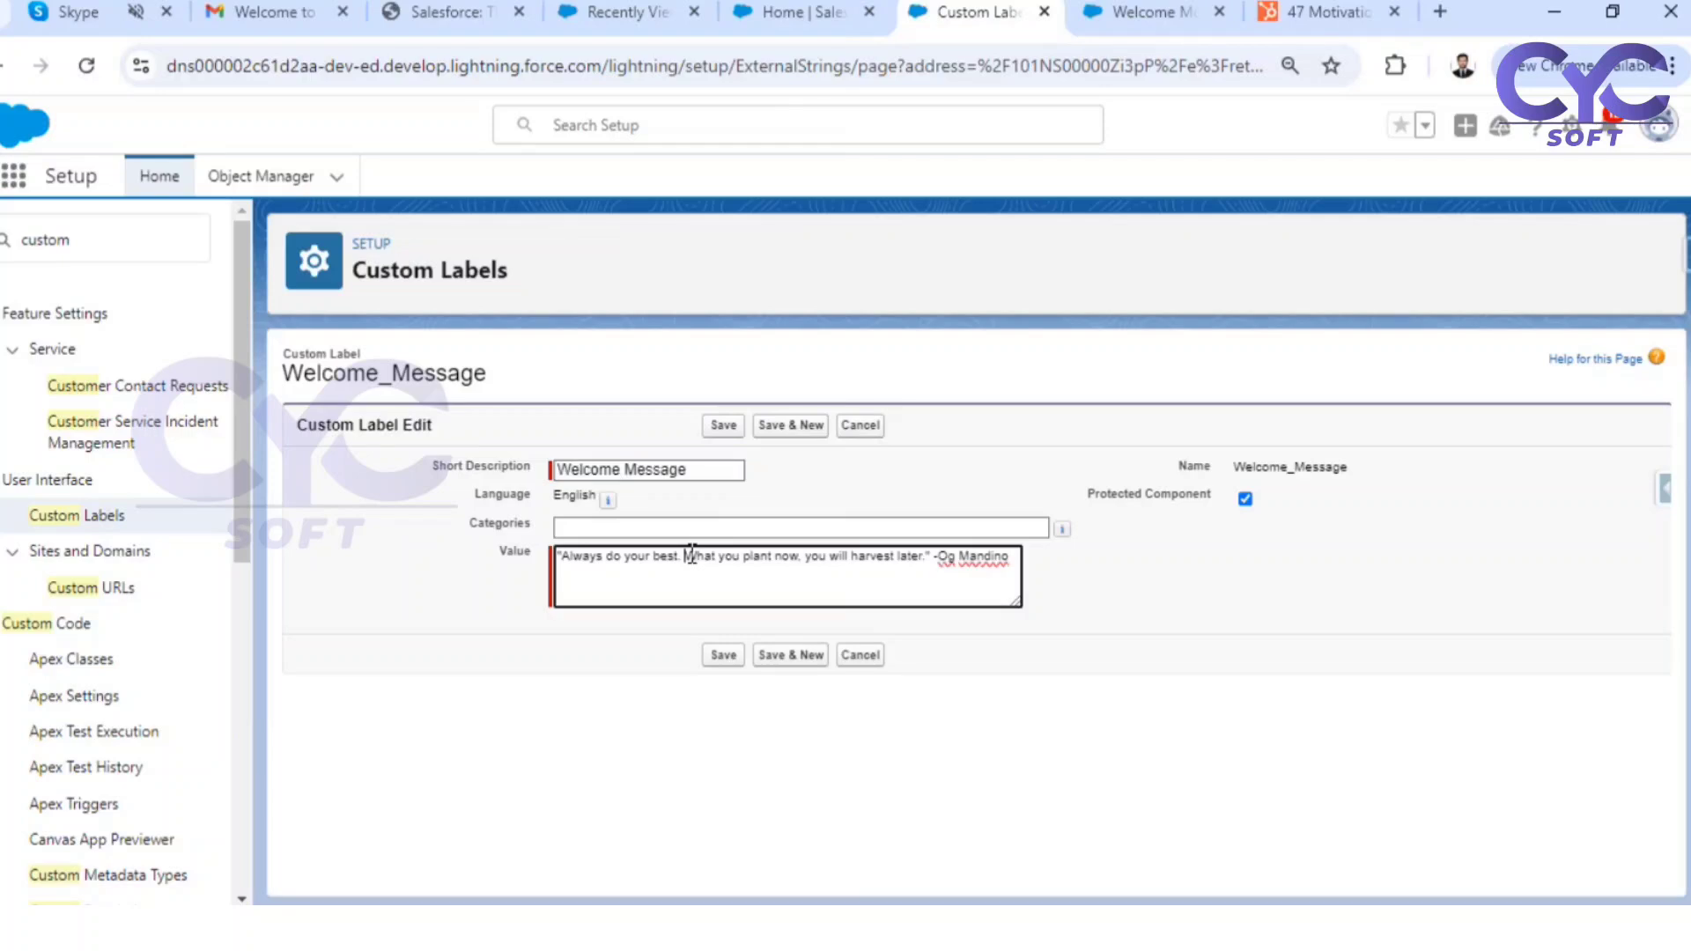
pyautogui.hotkey('ctrl', 'a')
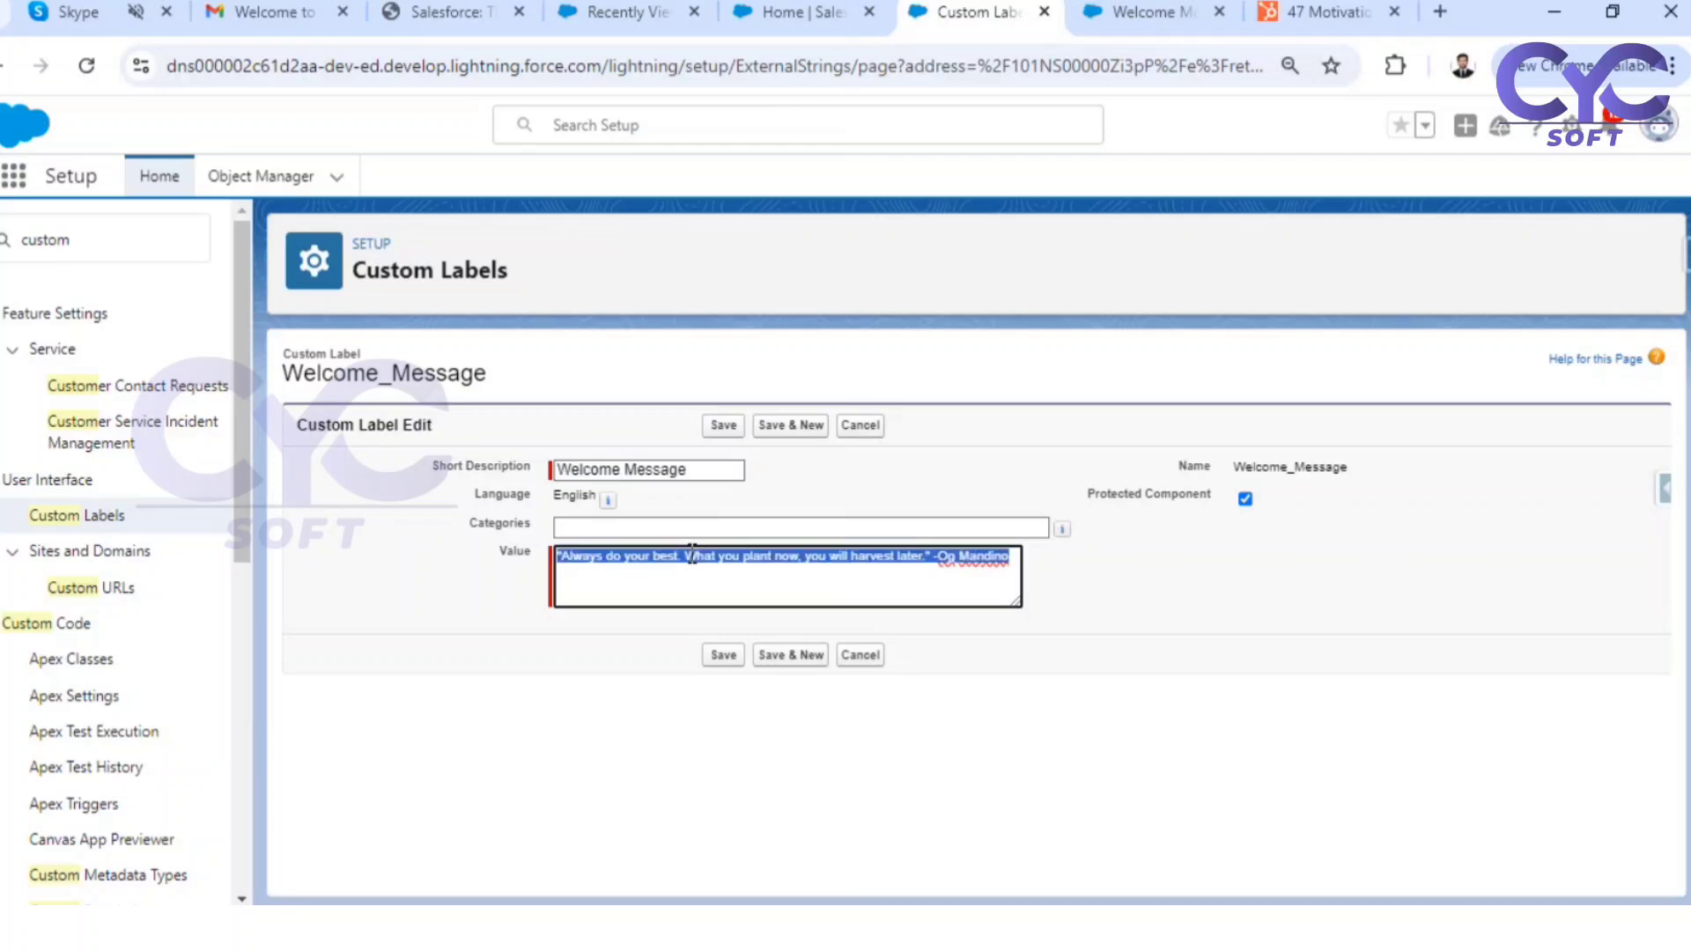
pyautogui.hotkey('ctrl', 'v')
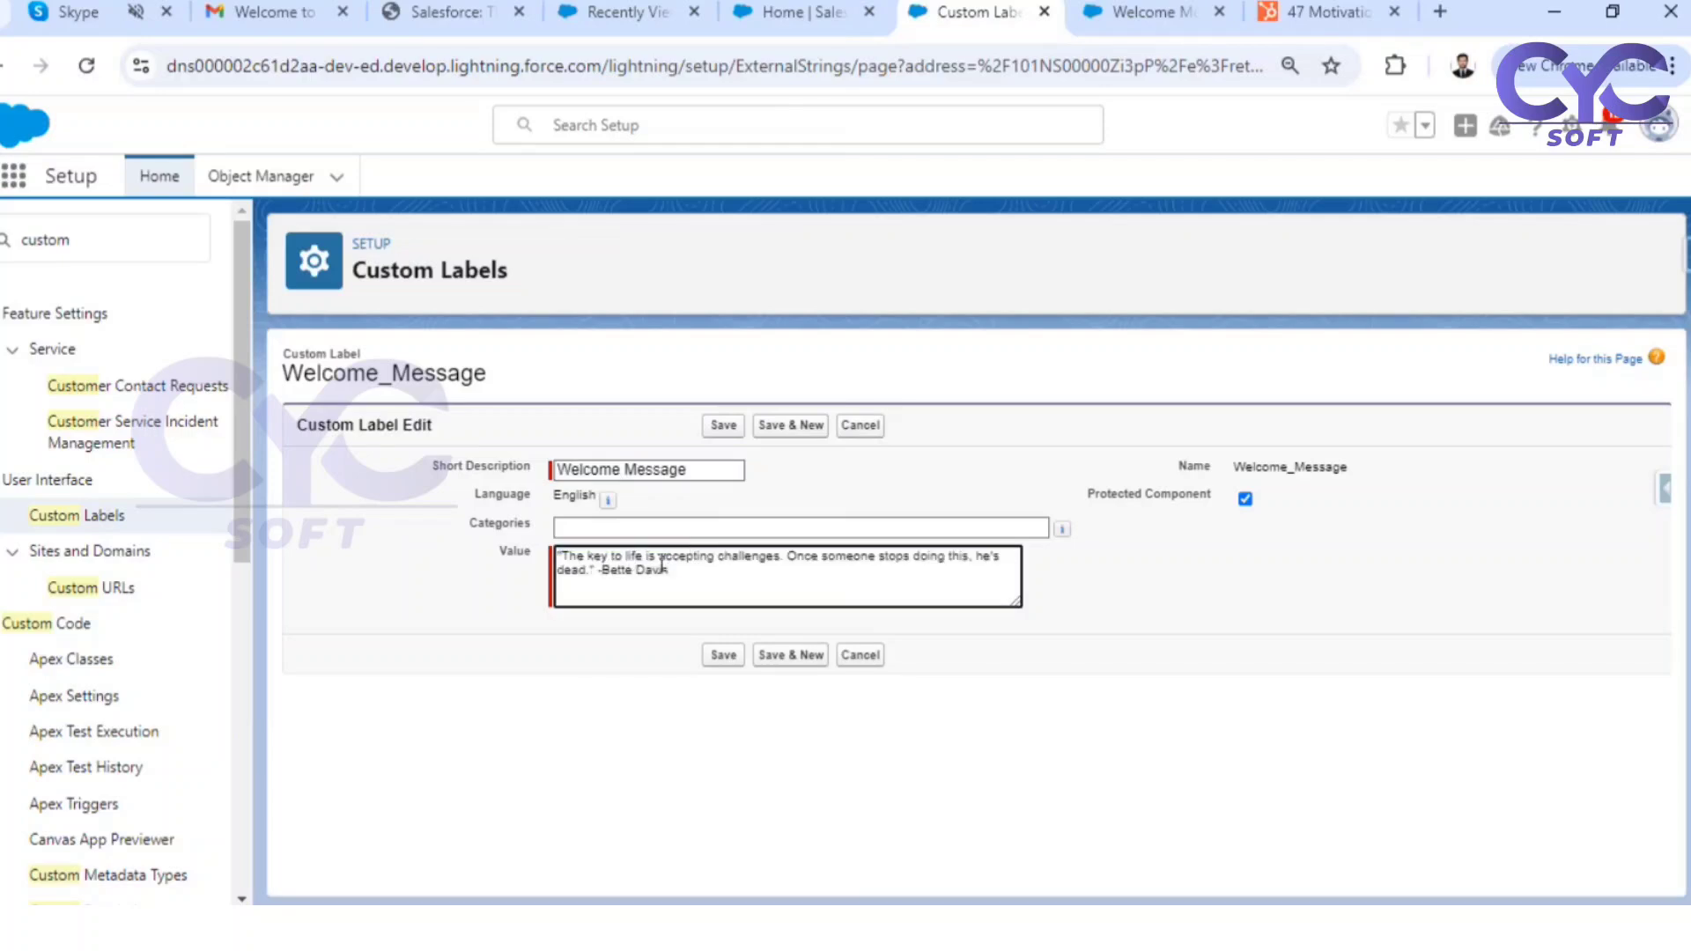
pyautogui.click(725, 659)
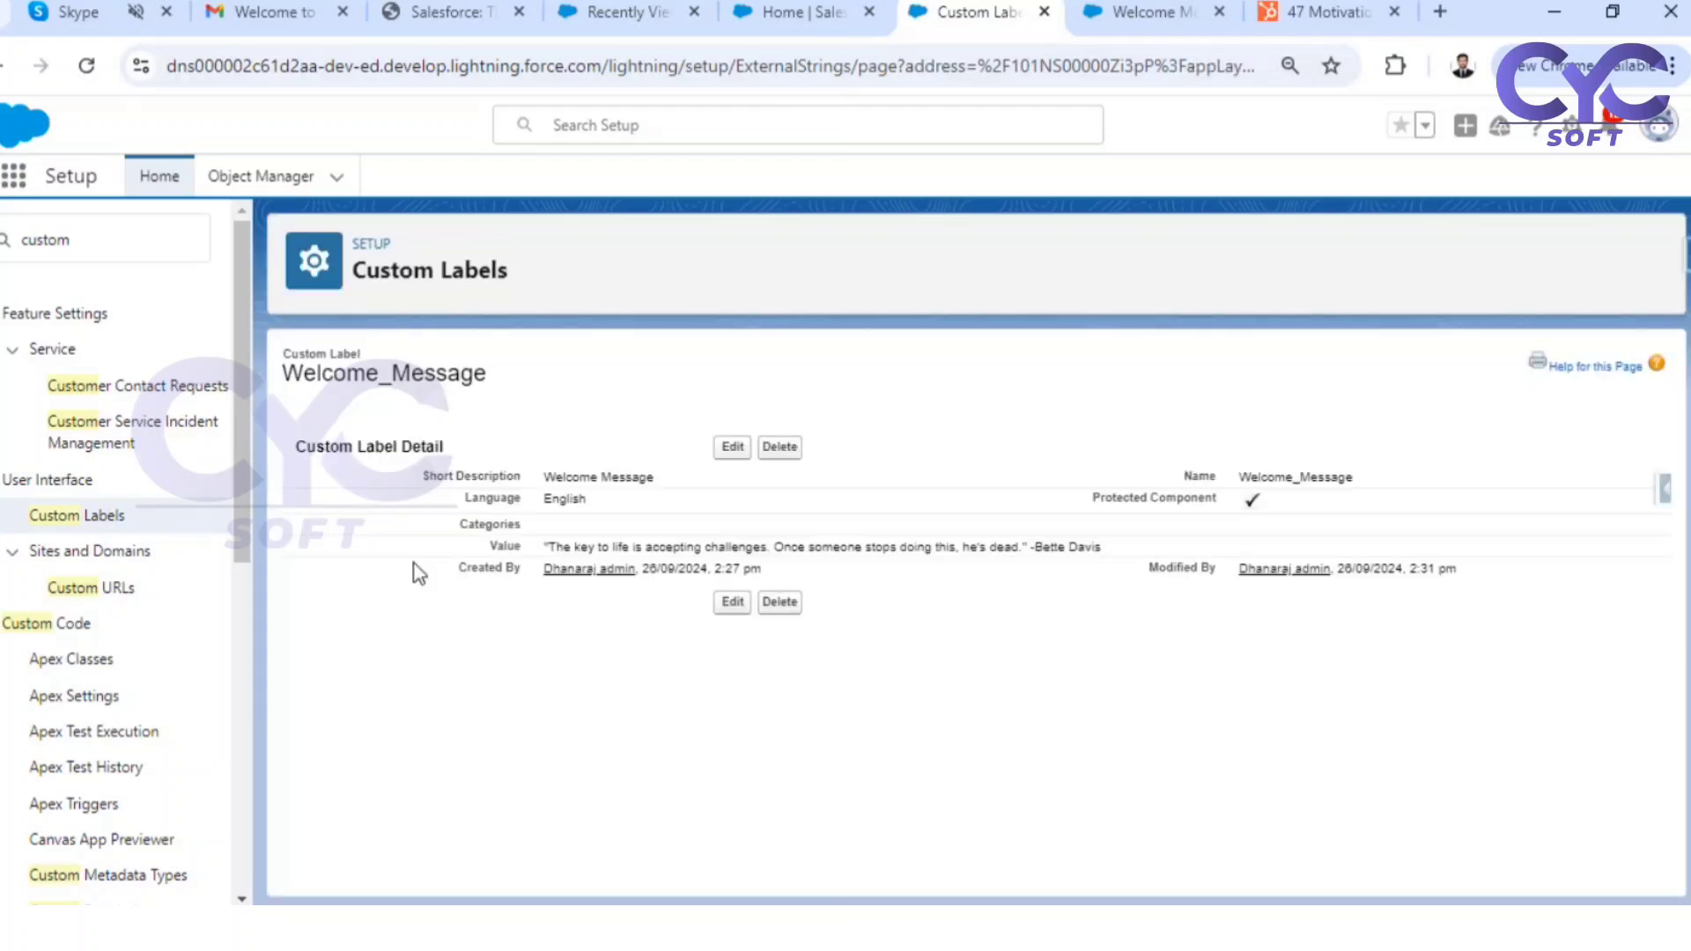
# Review the flow version and the edited custom label, then reload the Hospital Management home page to refresh the displayed quote
pyautogui.click(1134, 18)
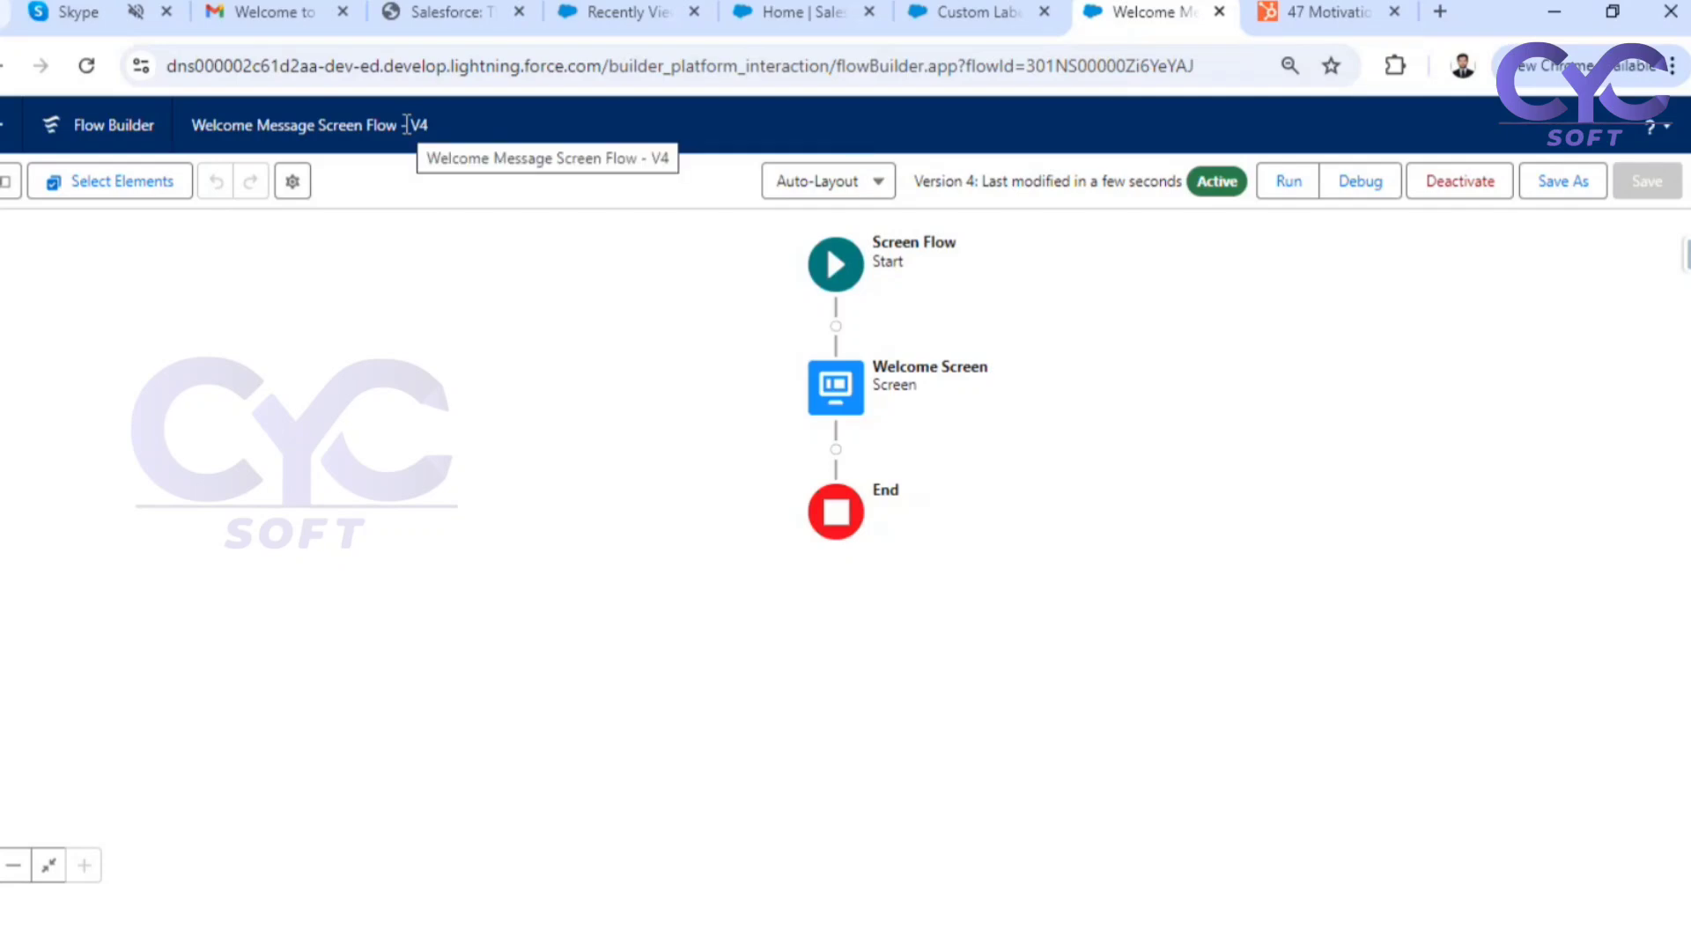
pyautogui.click(989, 17)
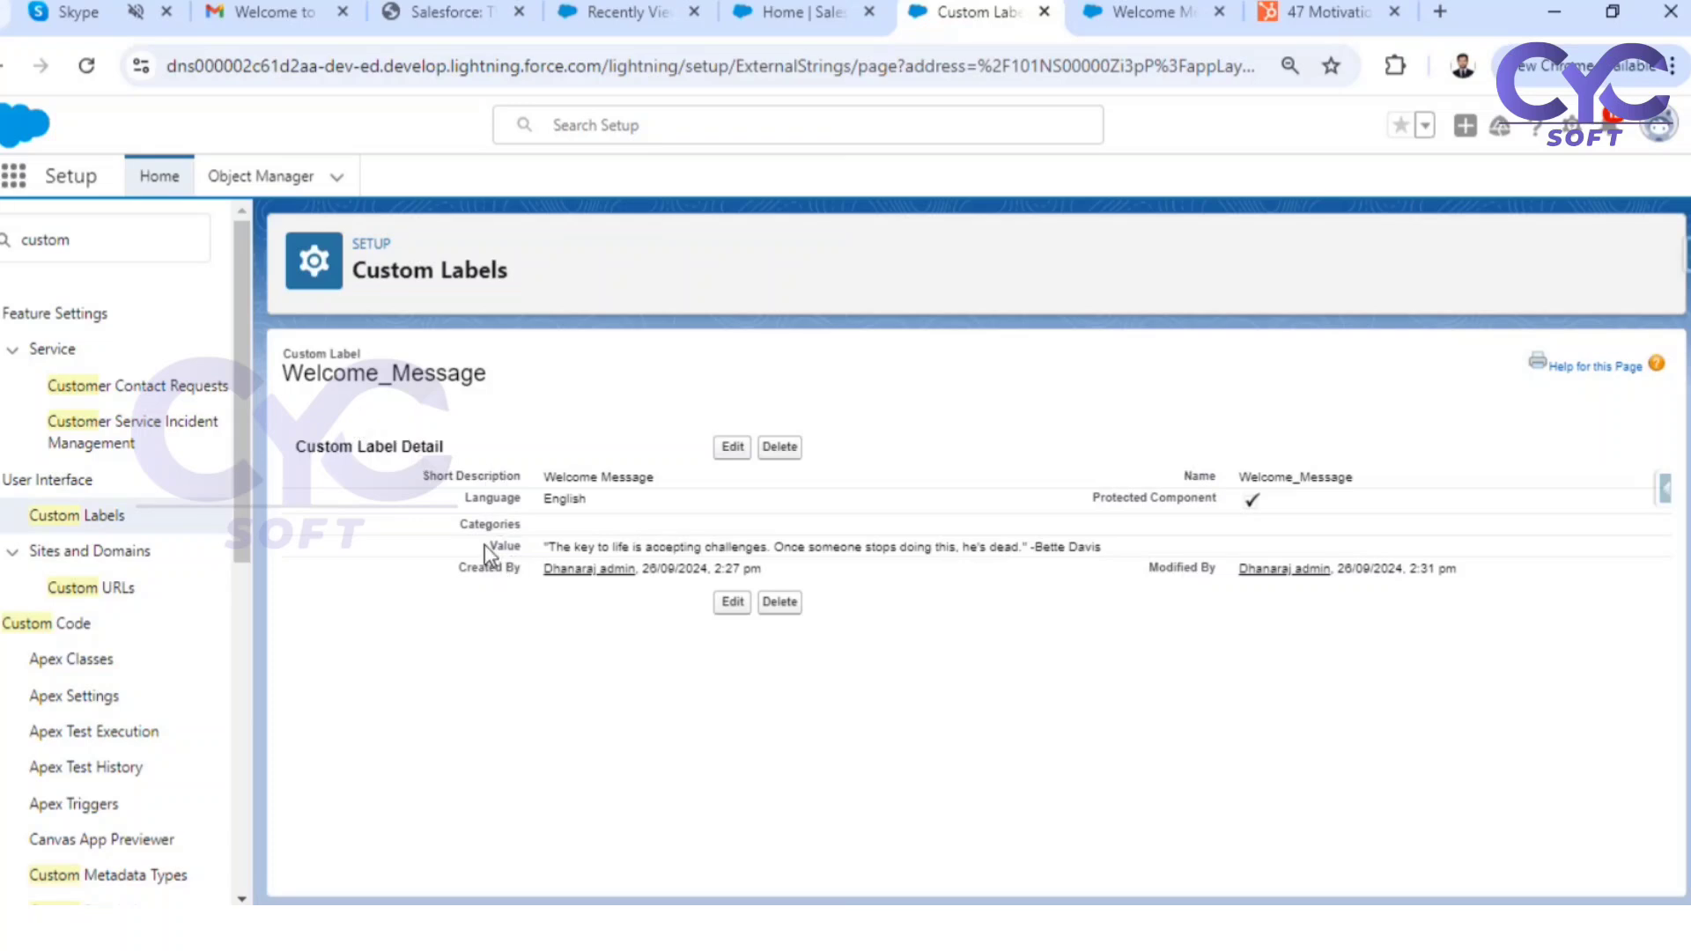
pyautogui.click(793, 11)
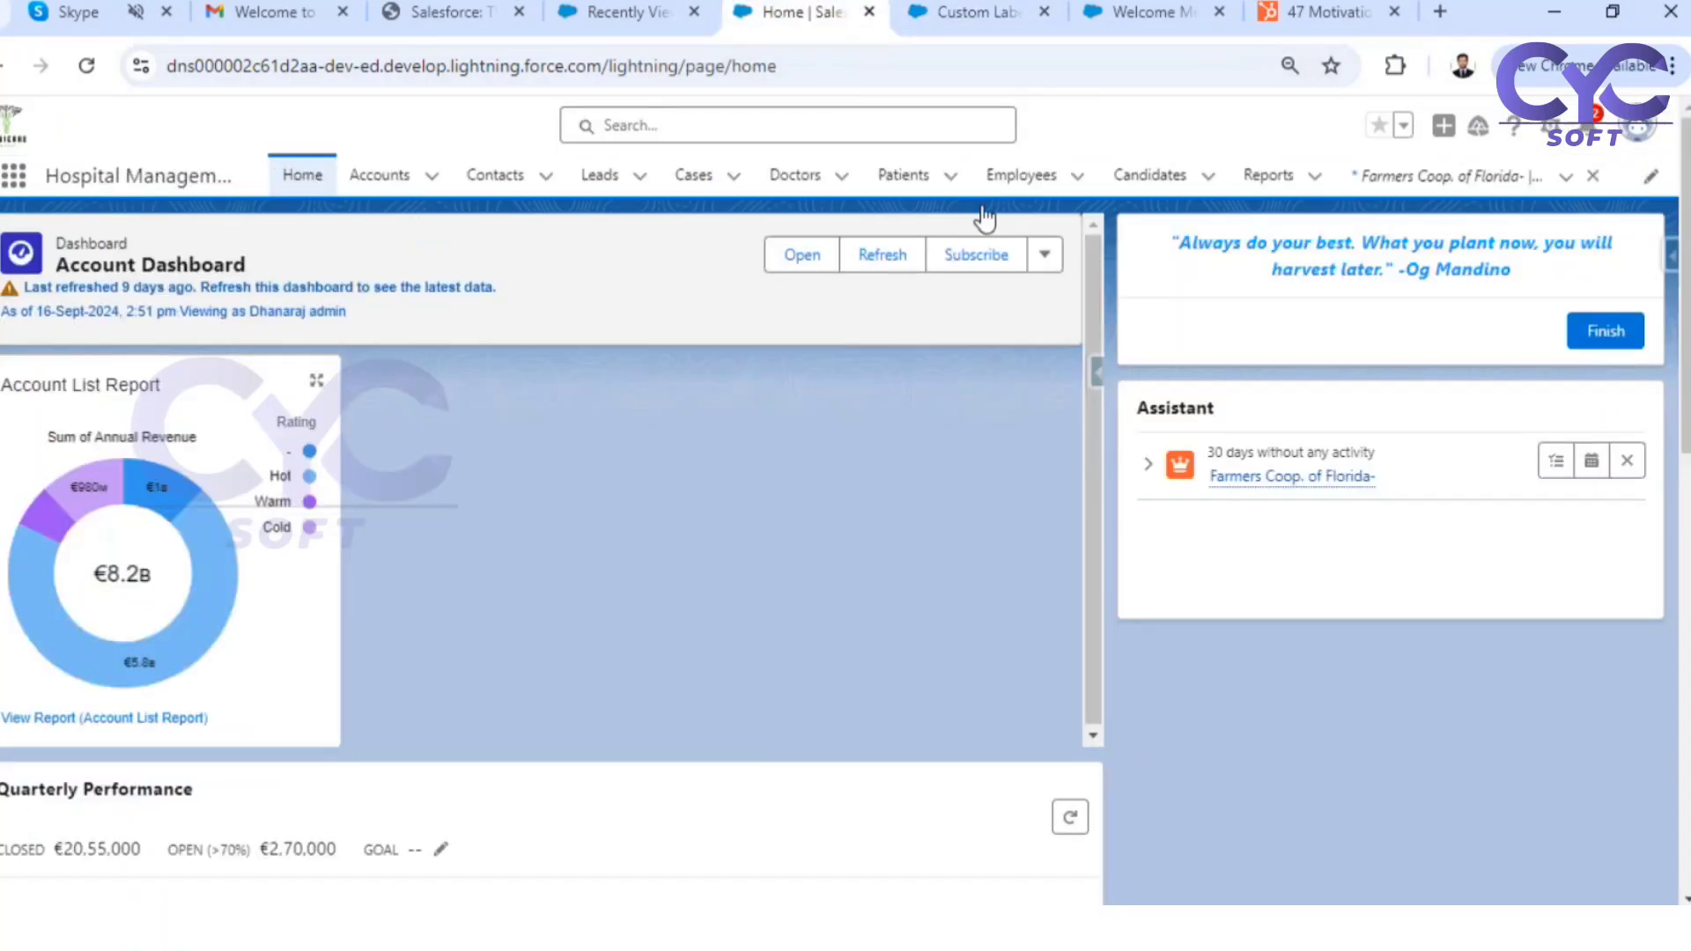
pyautogui.click(88, 67)
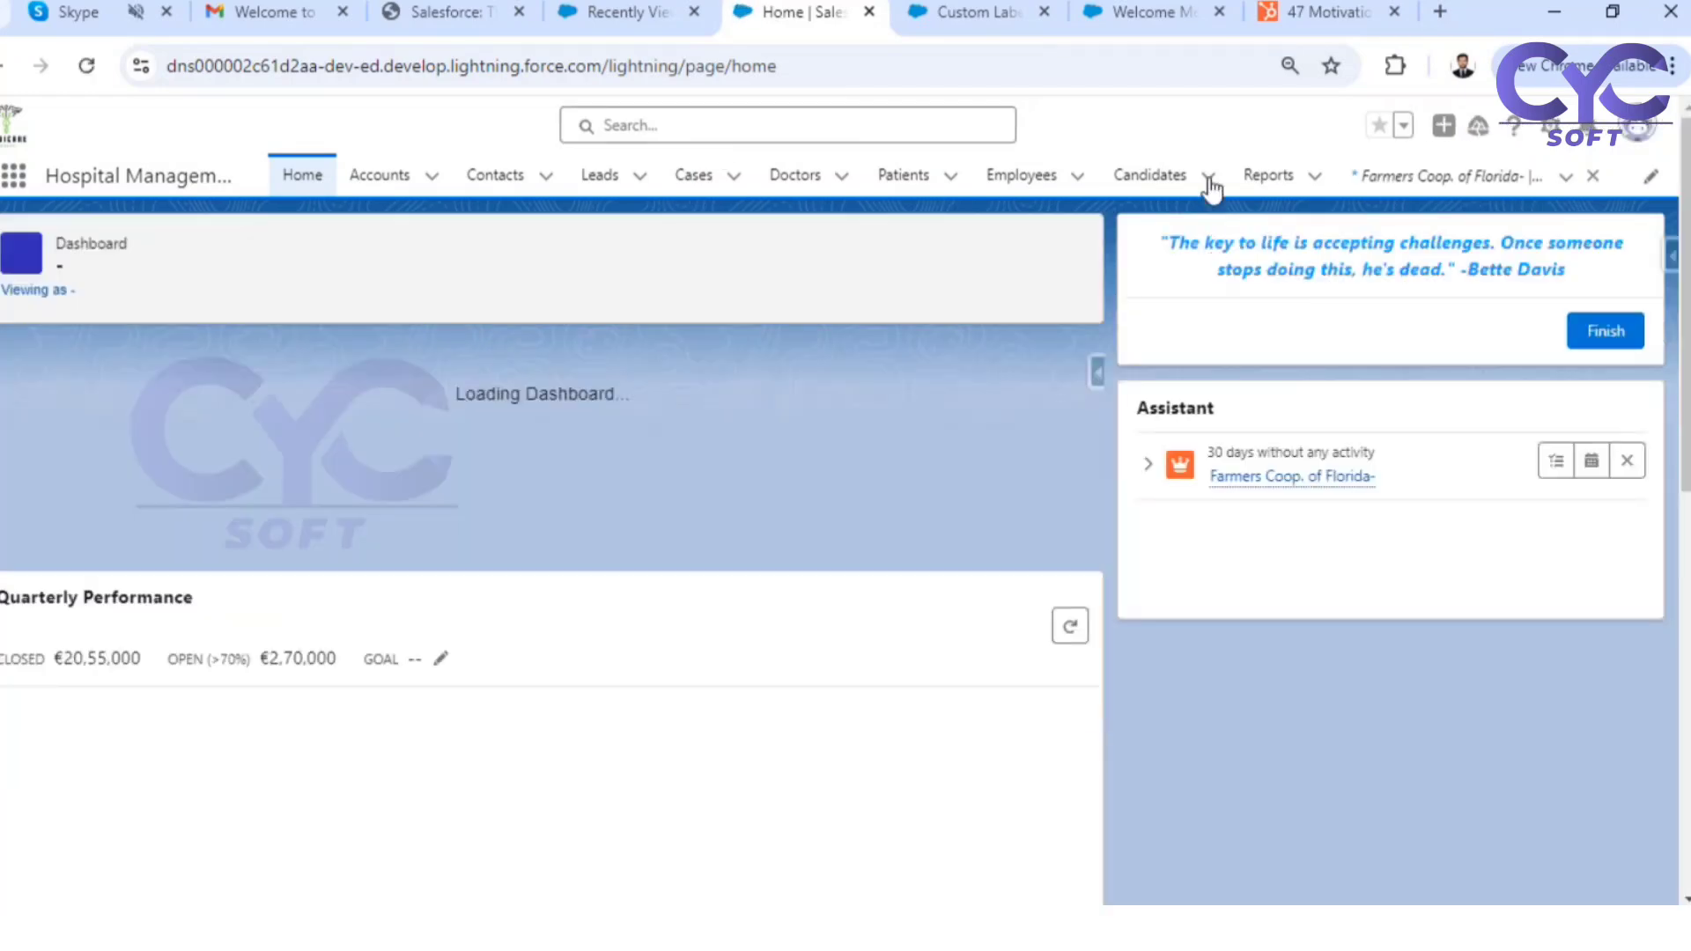
# Compare the quote on the home page with the value of the Welcome_Message custom label
pyautogui.click(965, 11)
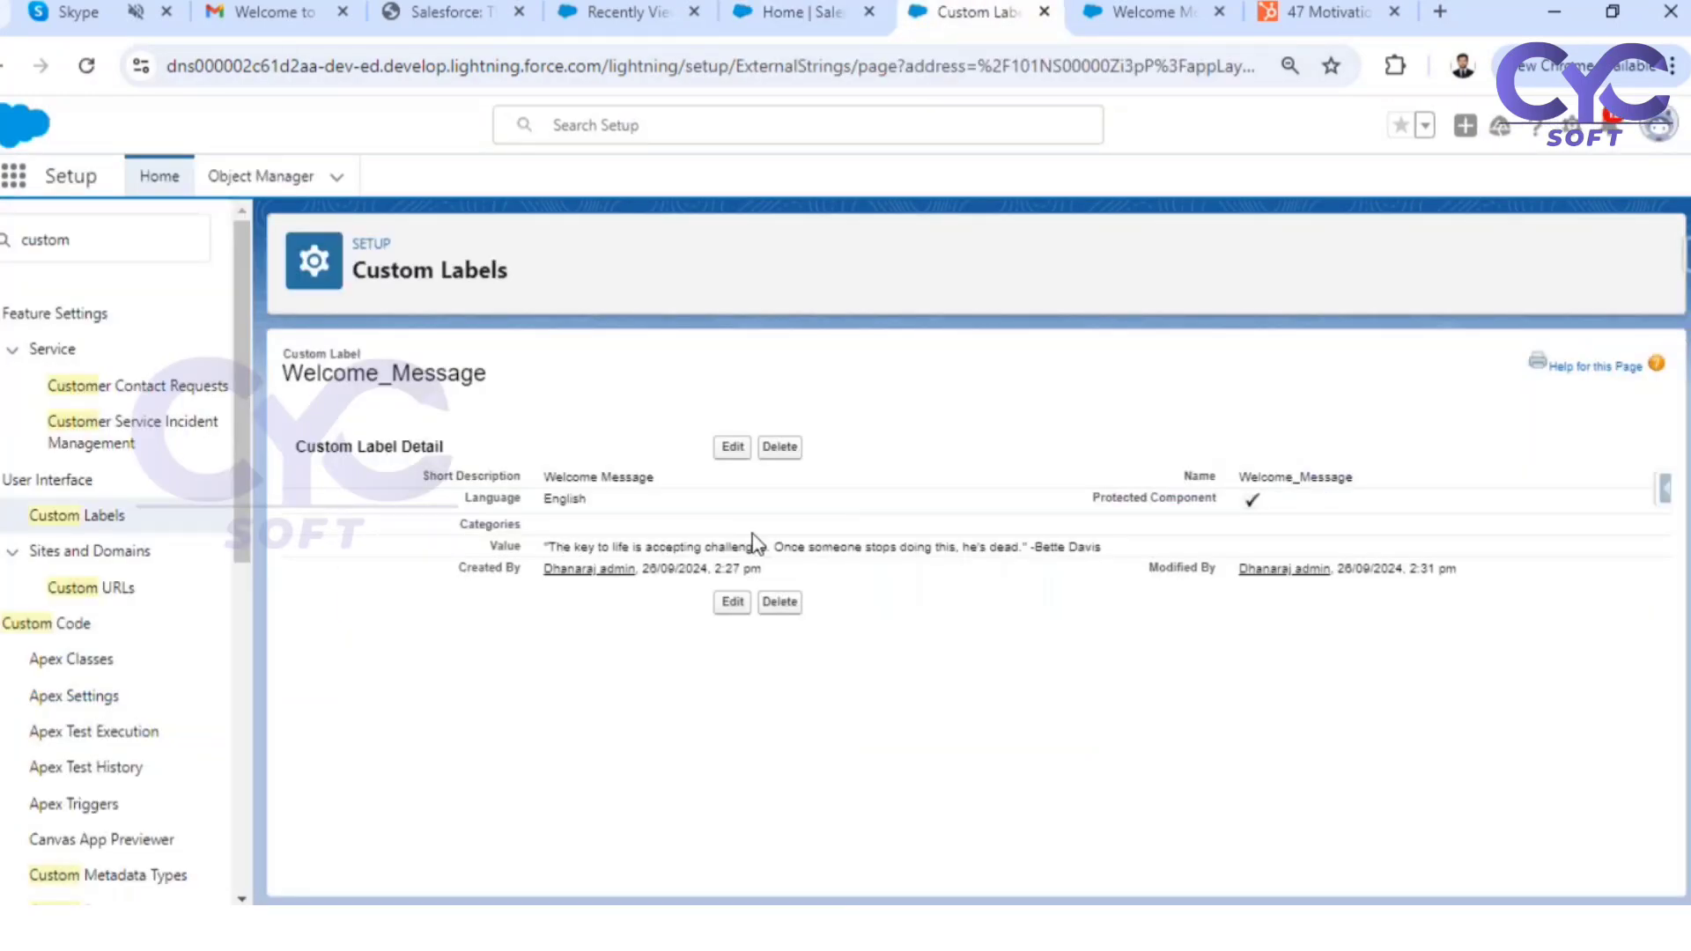
pyautogui.click(827, 23)
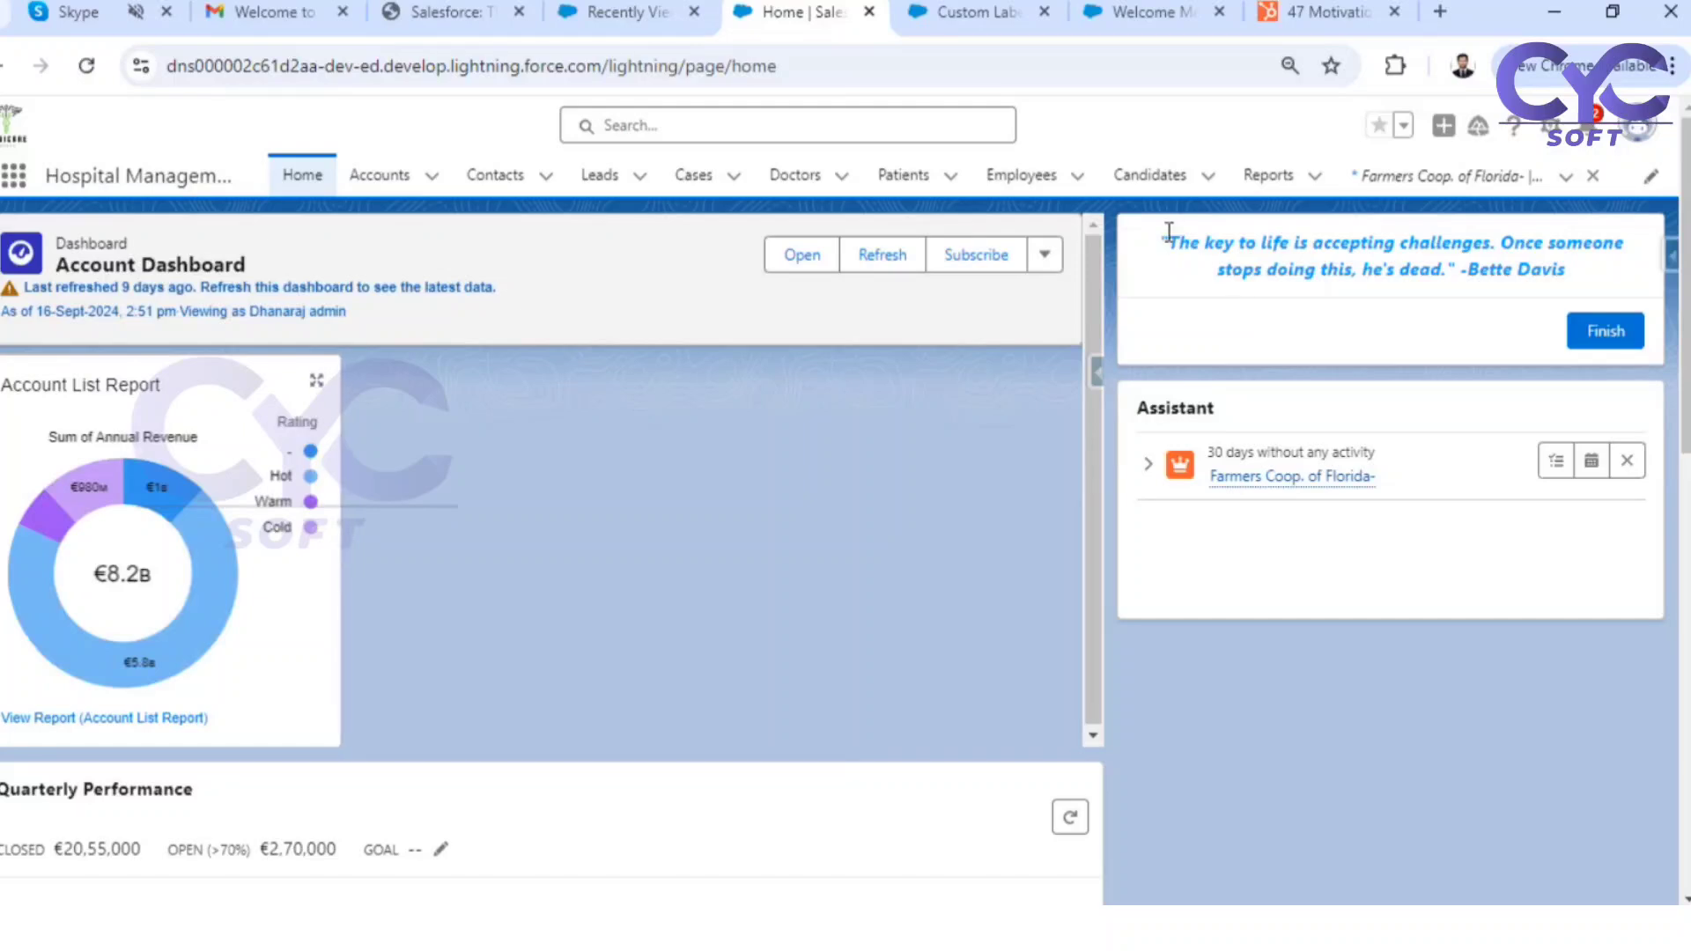
pyautogui.moveTo(1166, 241); pyautogui.dragTo(1497, 248)
pyautogui.click(1283, 324)
pyautogui.click(968, 12)
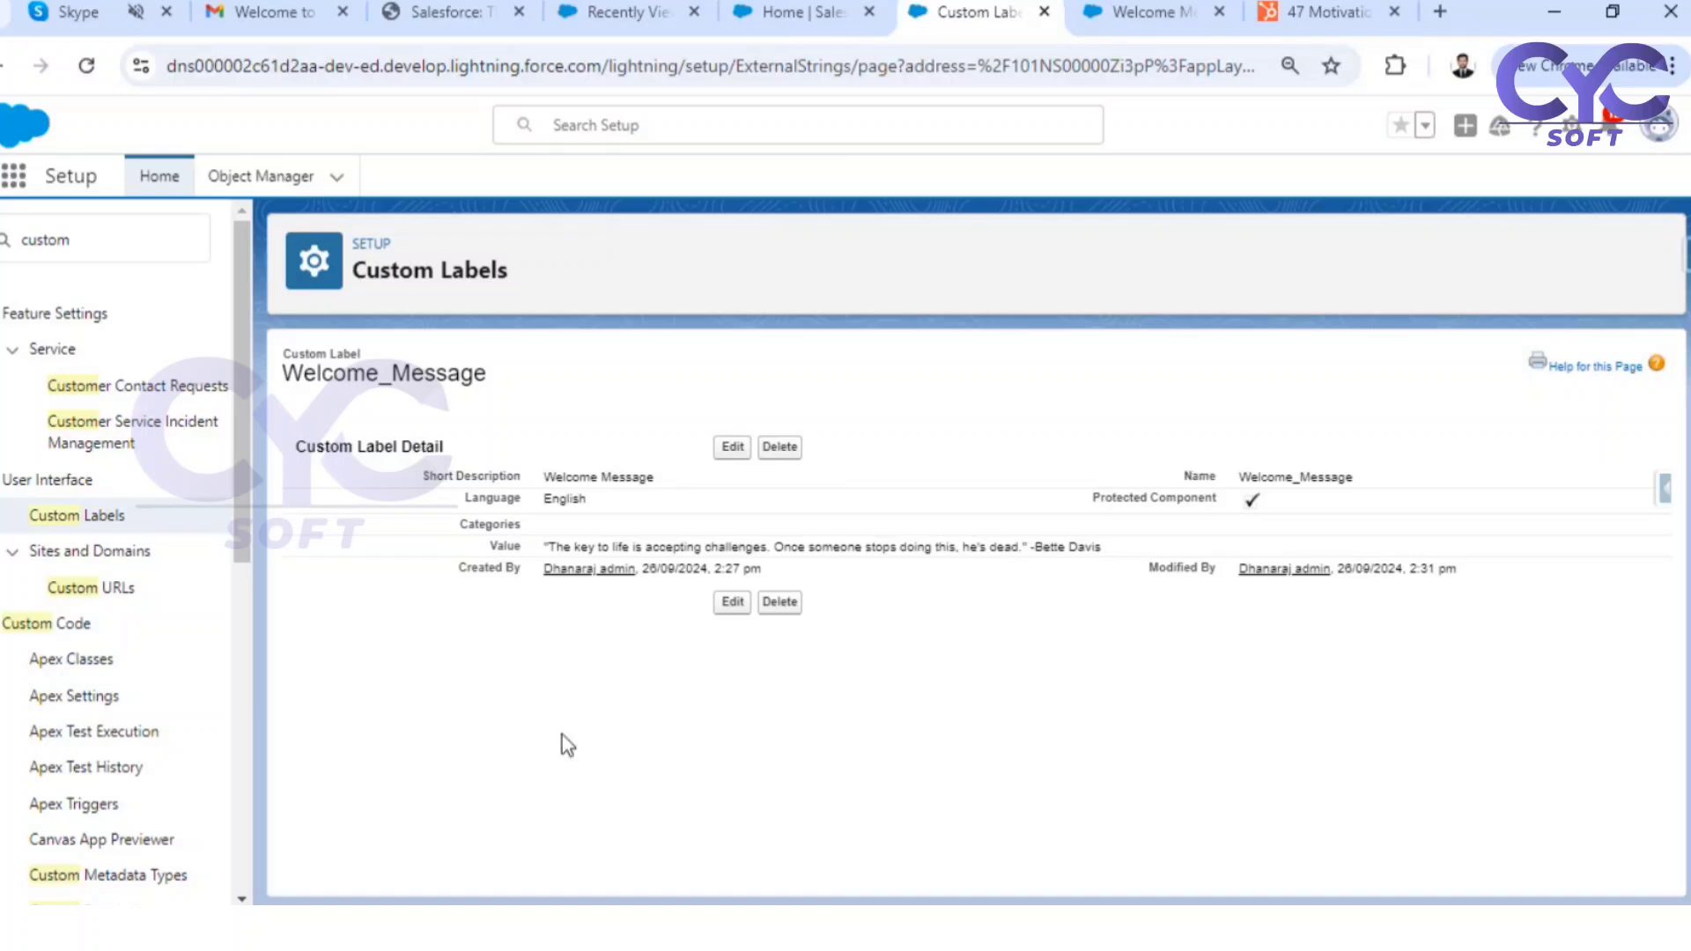
pyautogui.moveTo(861, 926)
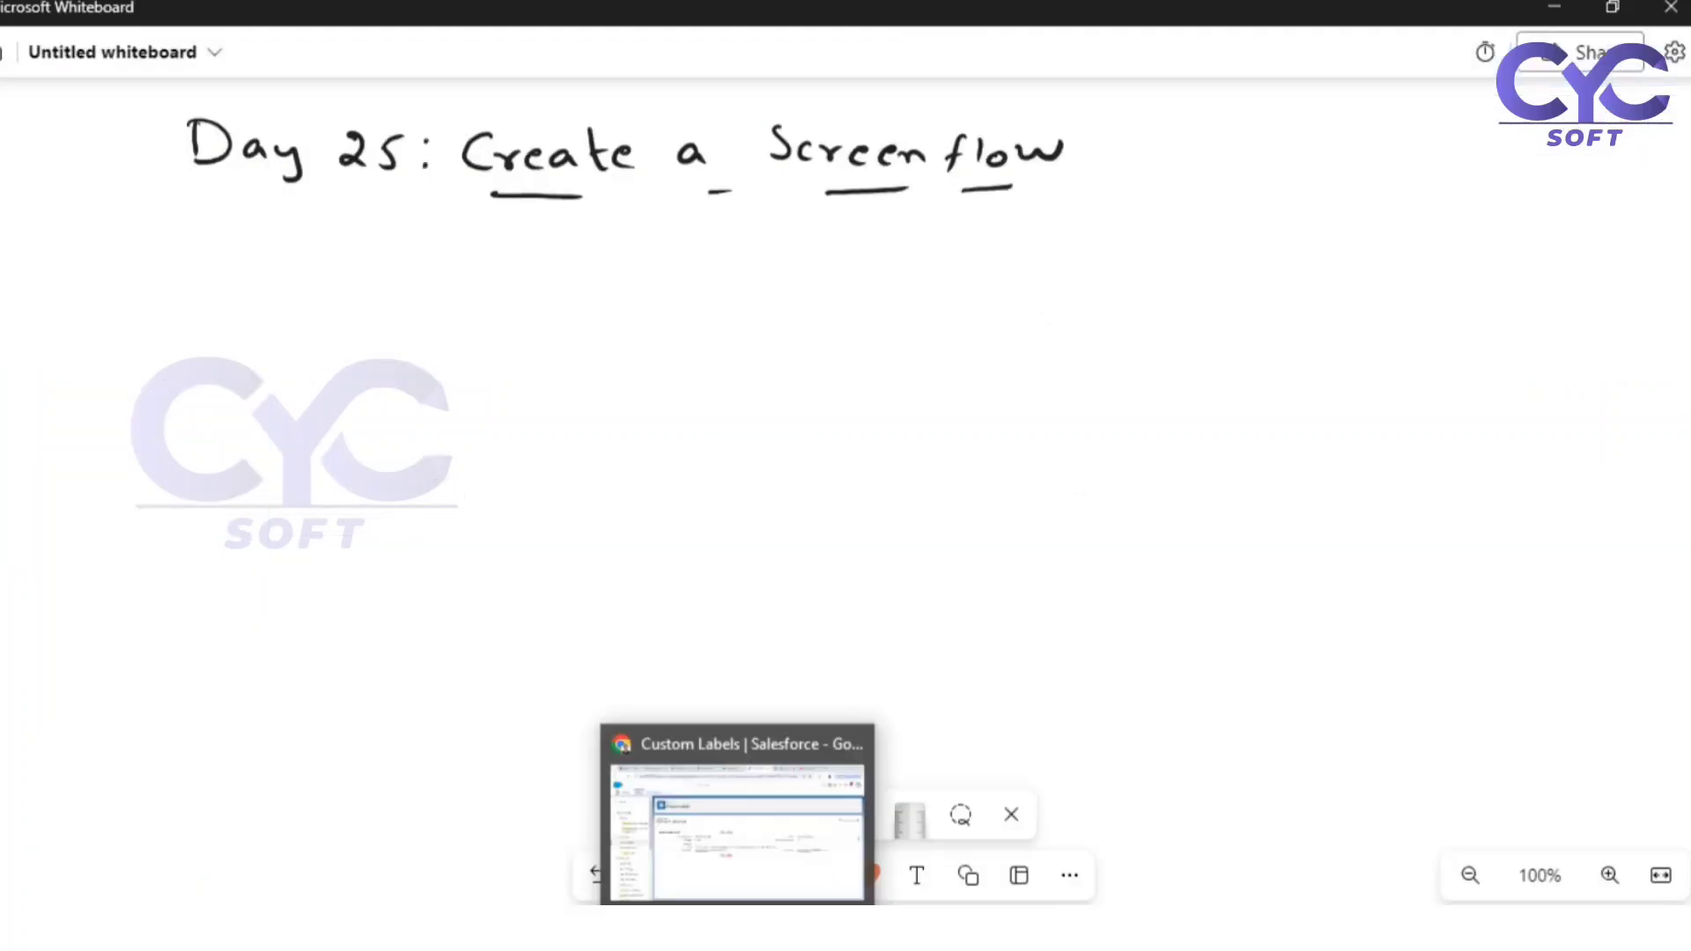
# Return to the Welcome Message Screen Flow in Chrome, review the input components available for the Welcome Screen element, and close its editor
pyautogui.click(737, 928)
pyautogui.click(1163, 13)
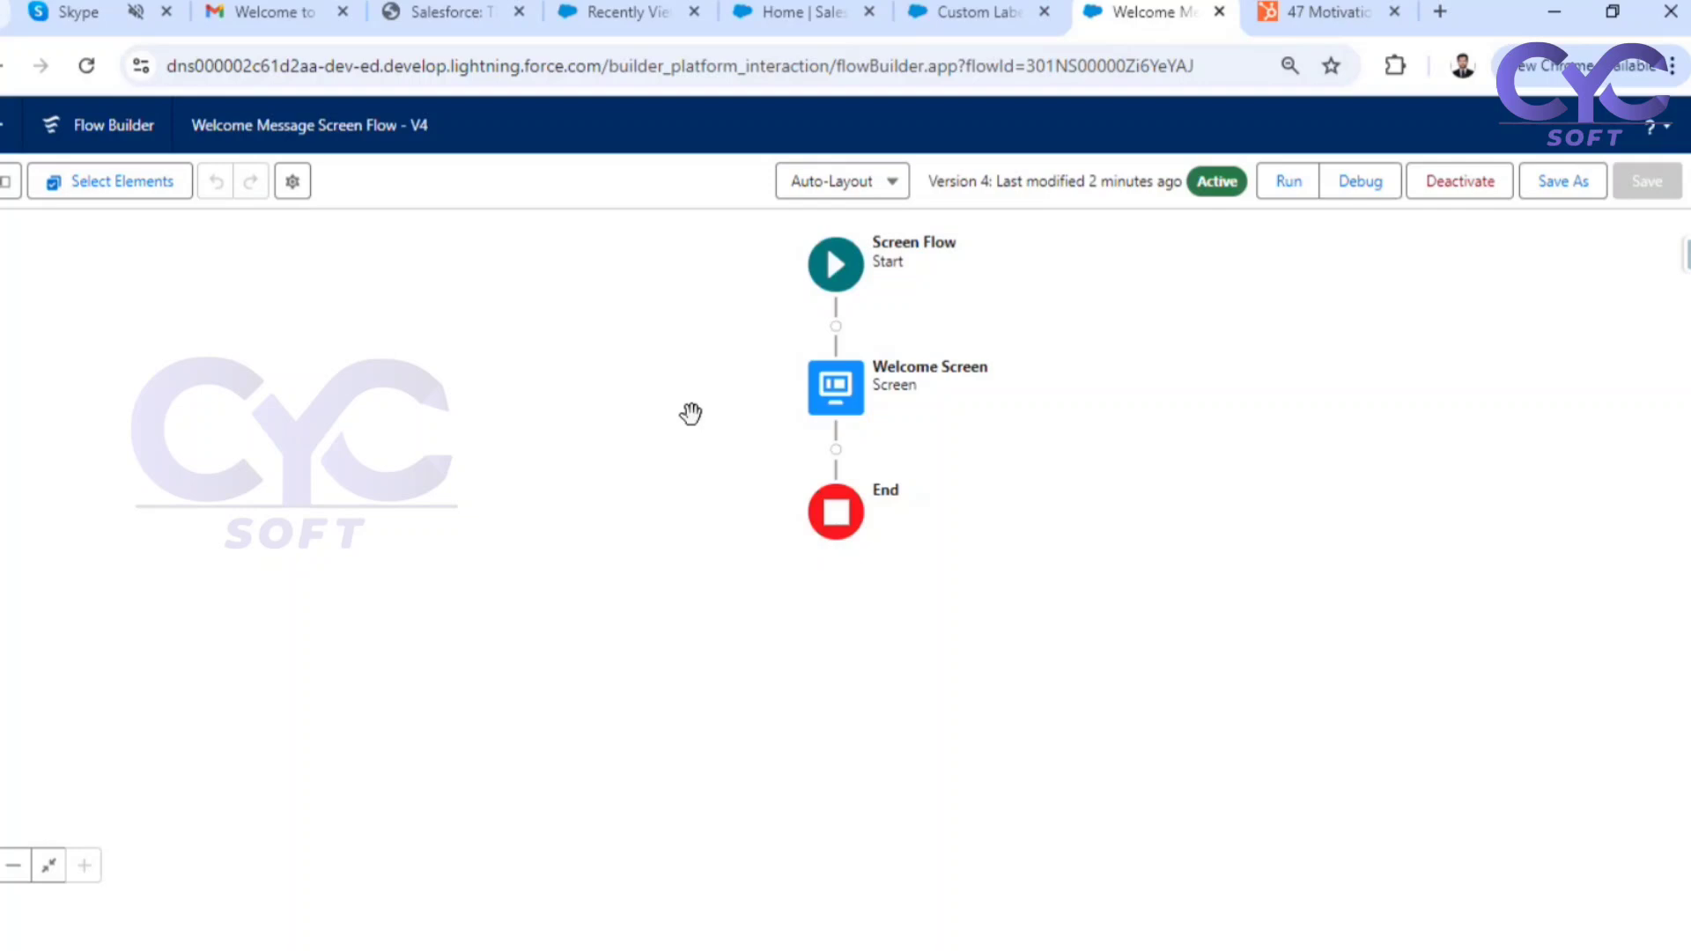
pyautogui.doubleClick(836, 404)
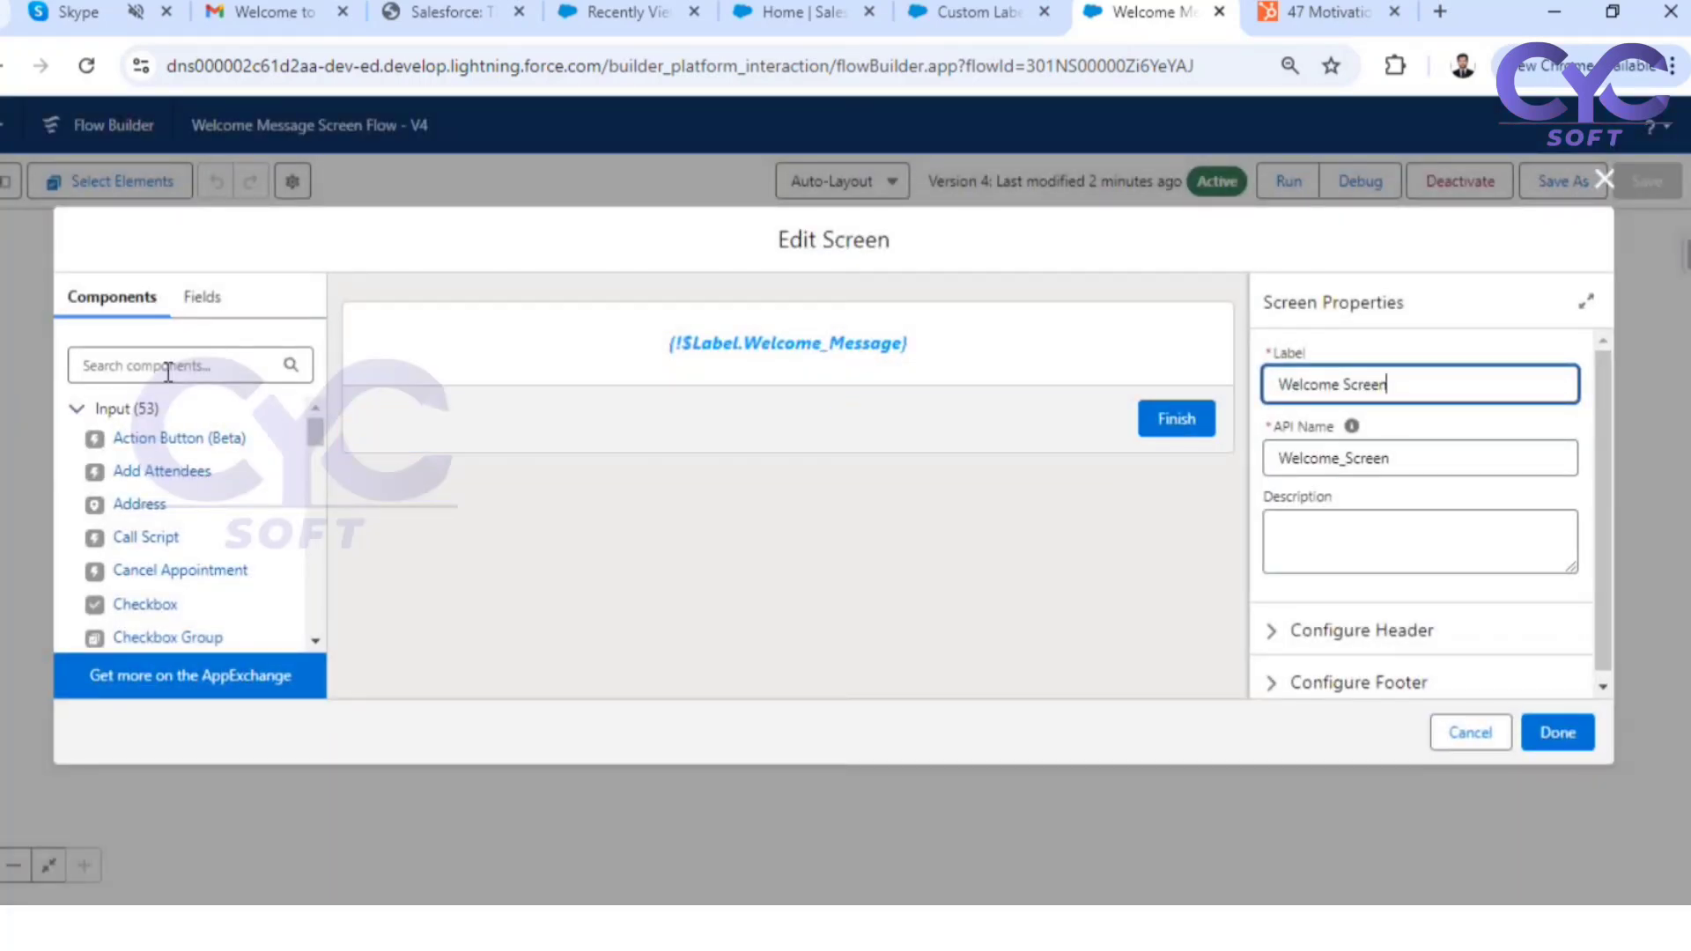
pyautogui.scroll(-3, 182, 537)
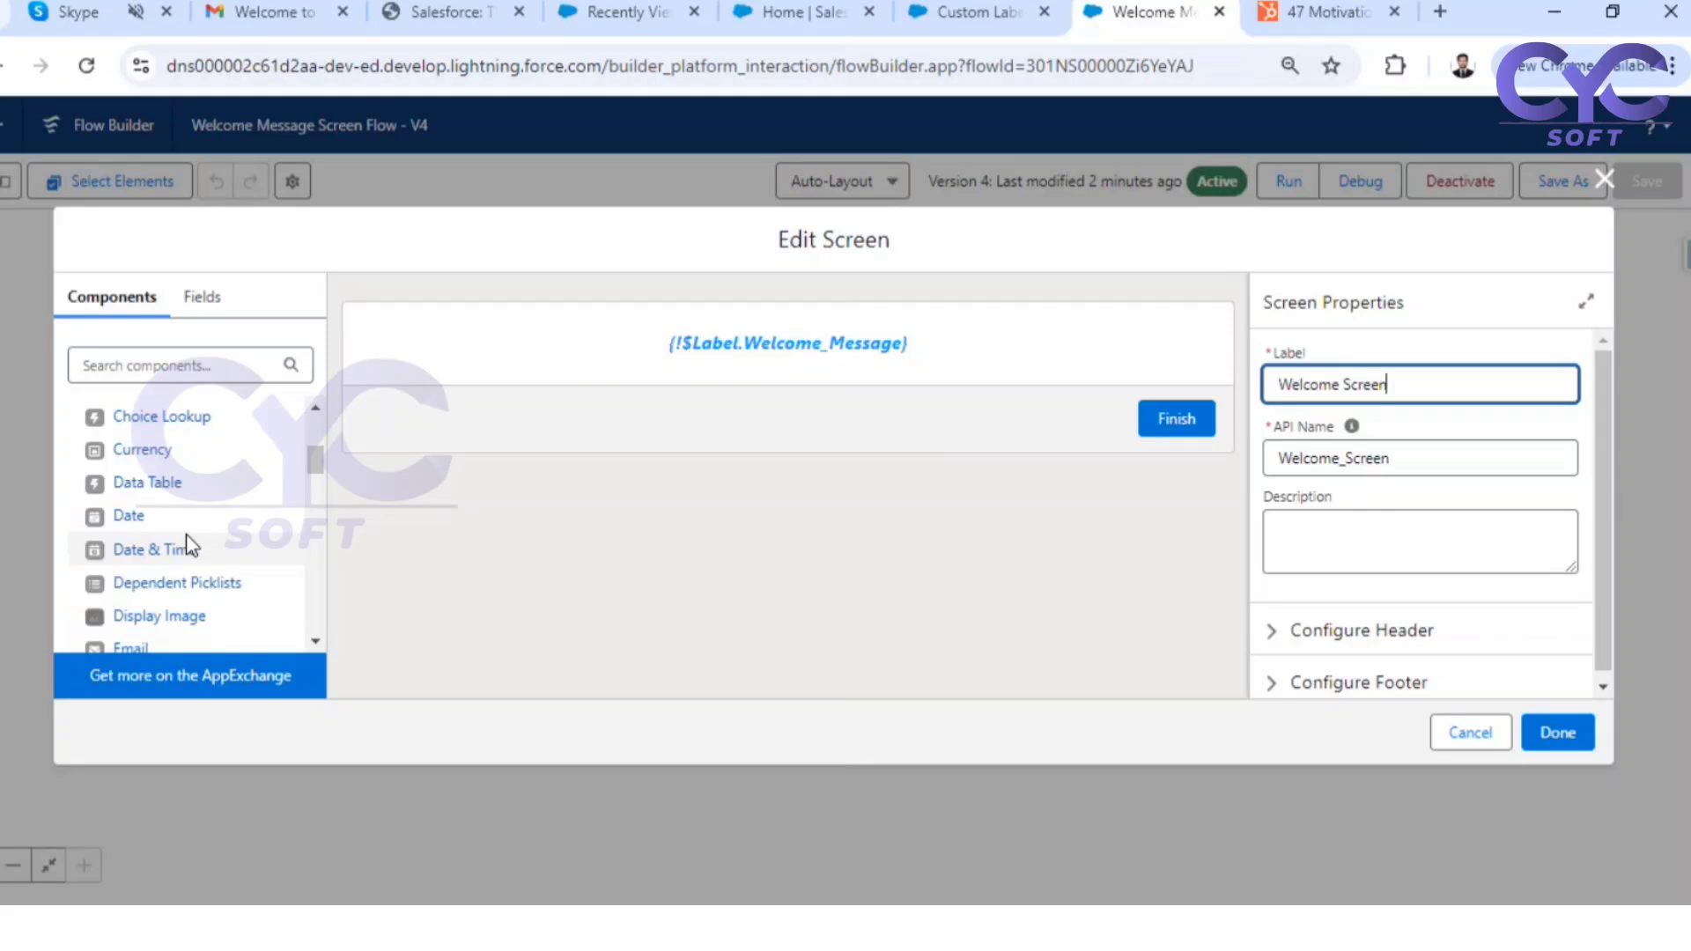
pyautogui.scroll(-3, 186, 535)
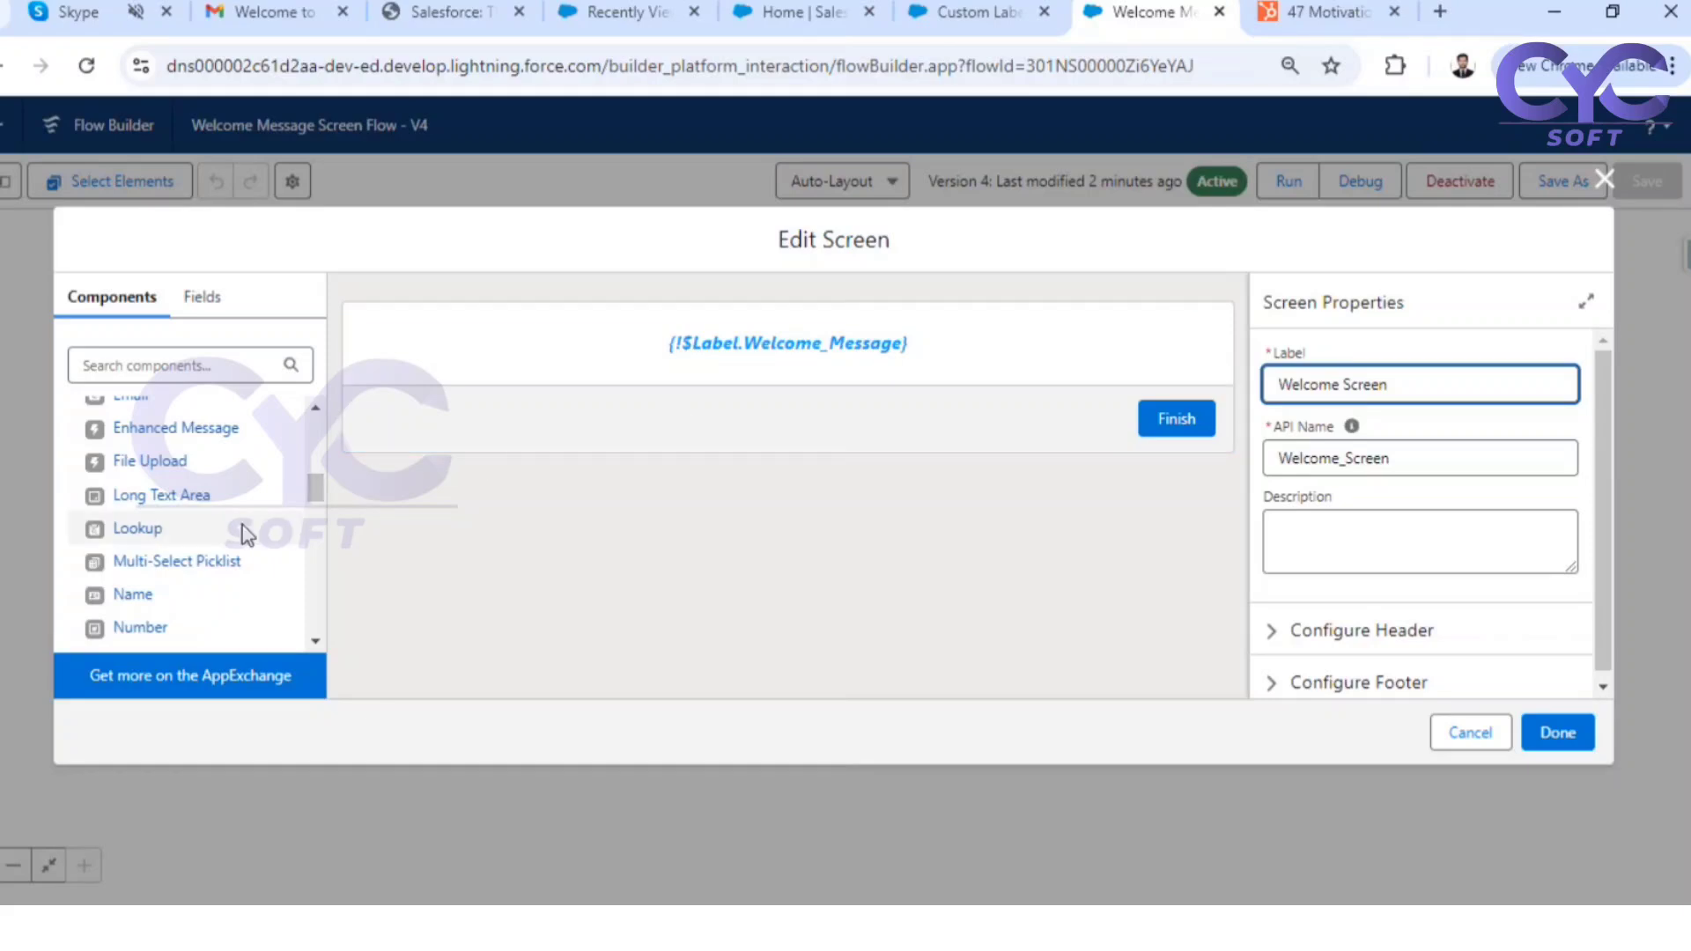
pyautogui.scroll(4, 188, 574)
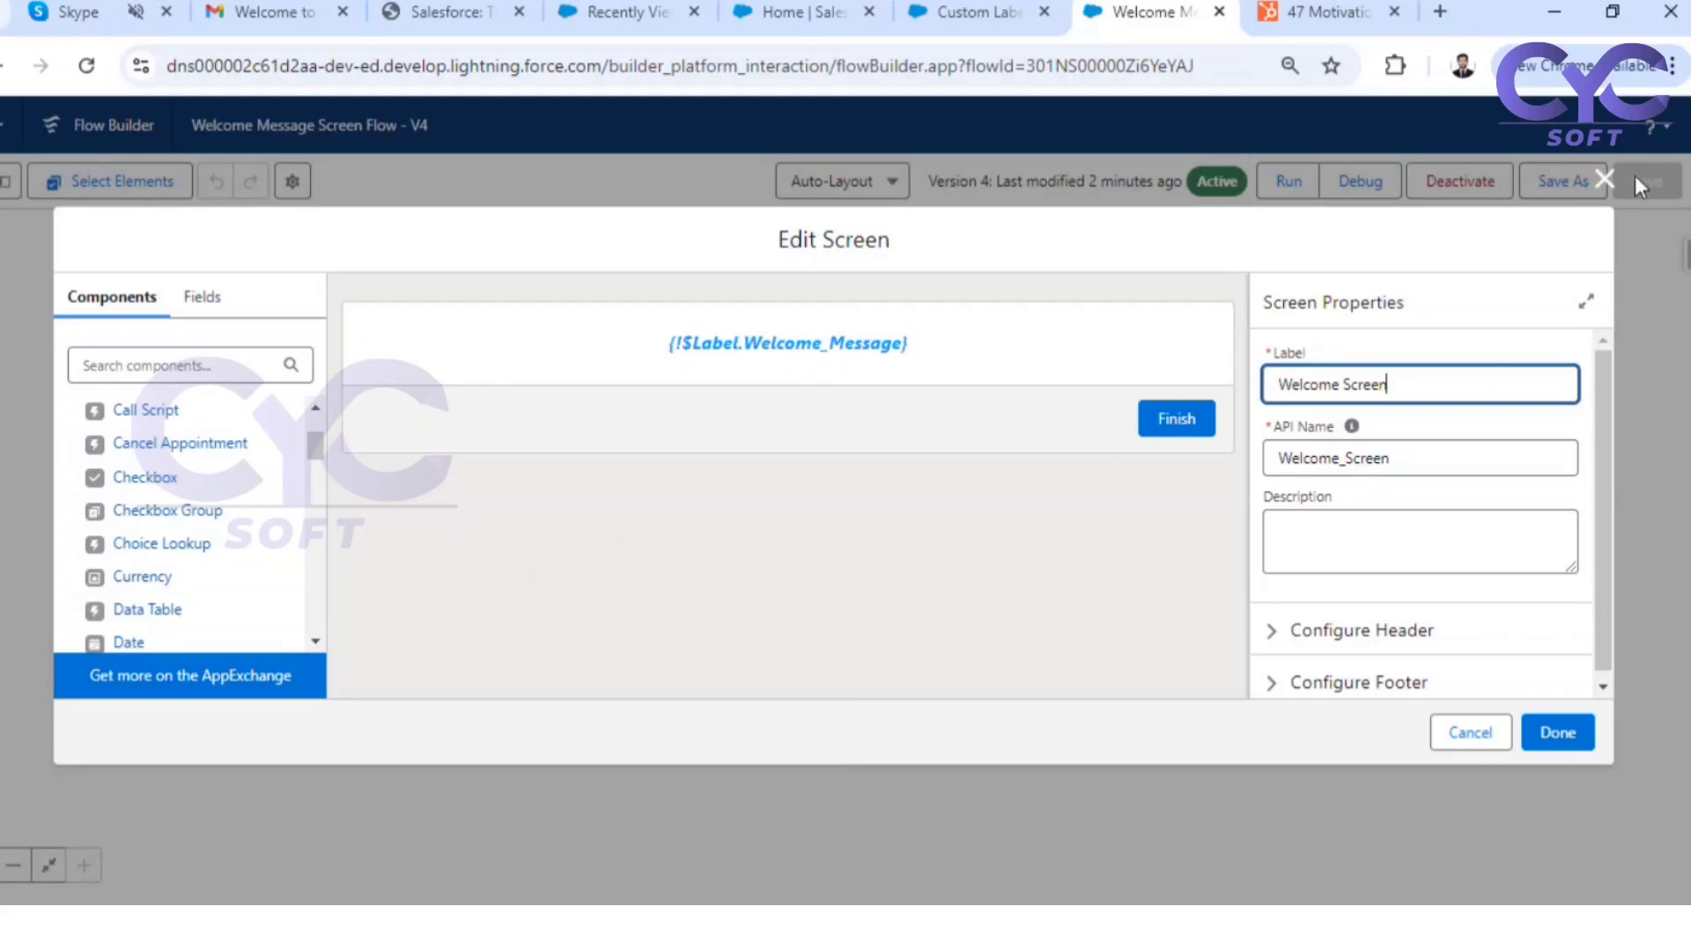
pyautogui.click(1605, 180)
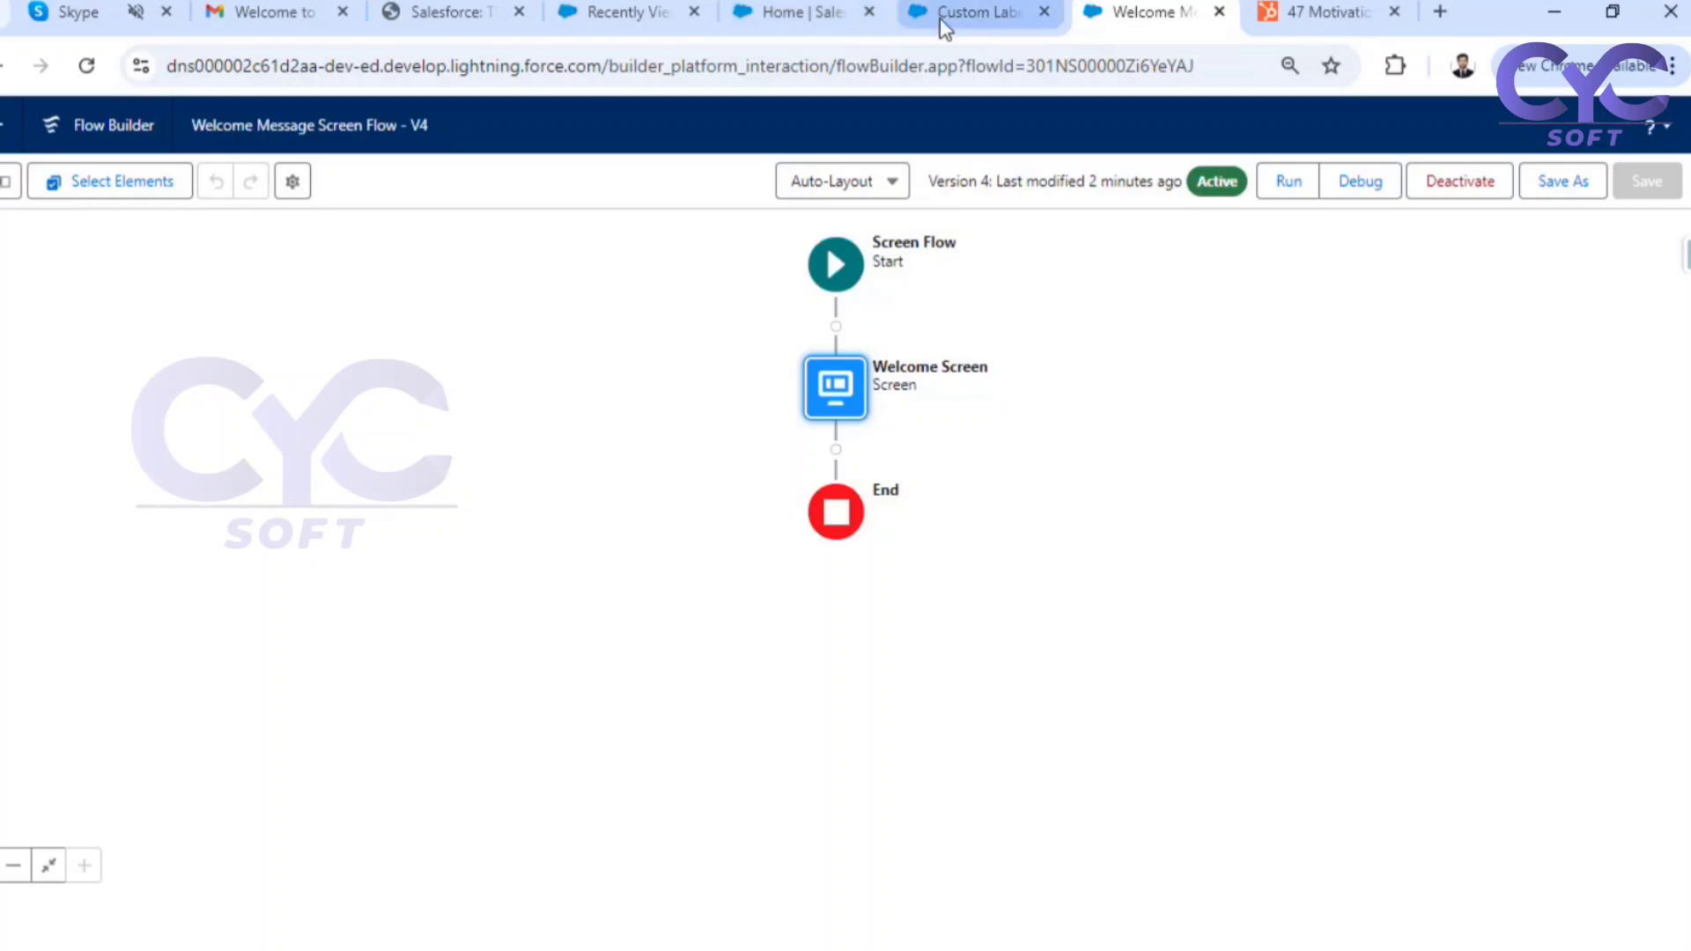
# Open the case "Performance inadequate for second consecutive week" for editing and examine its Status options and the Contact Name and Account Name fields
pyautogui.click(791, 16)
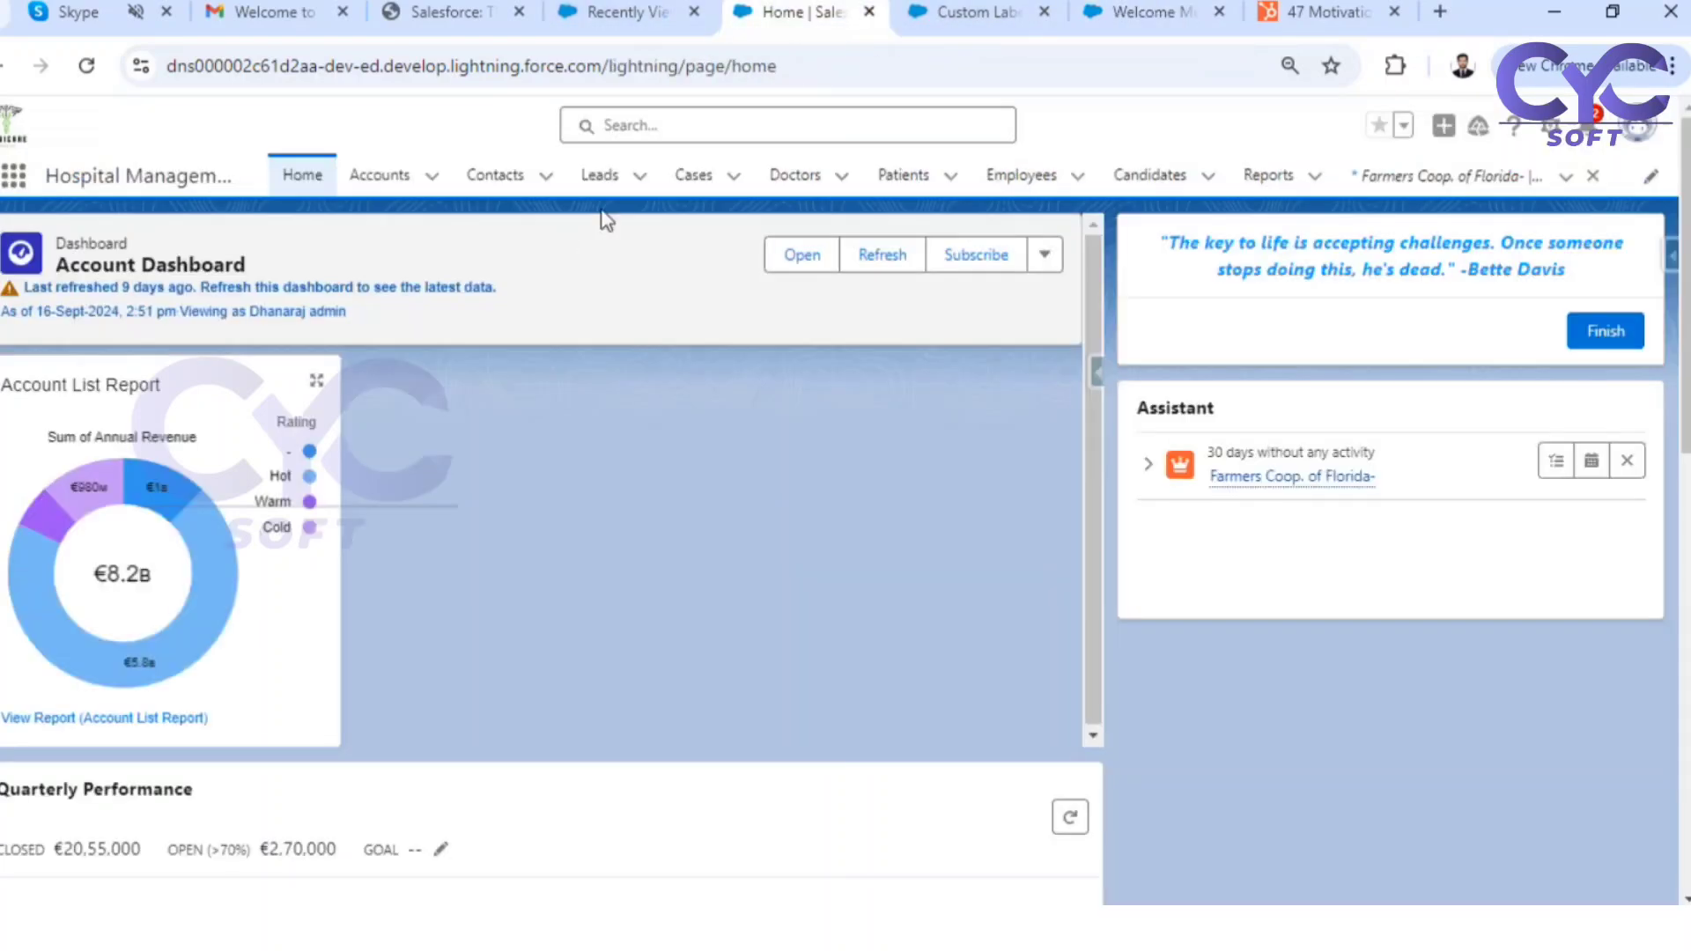
pyautogui.click(699, 180)
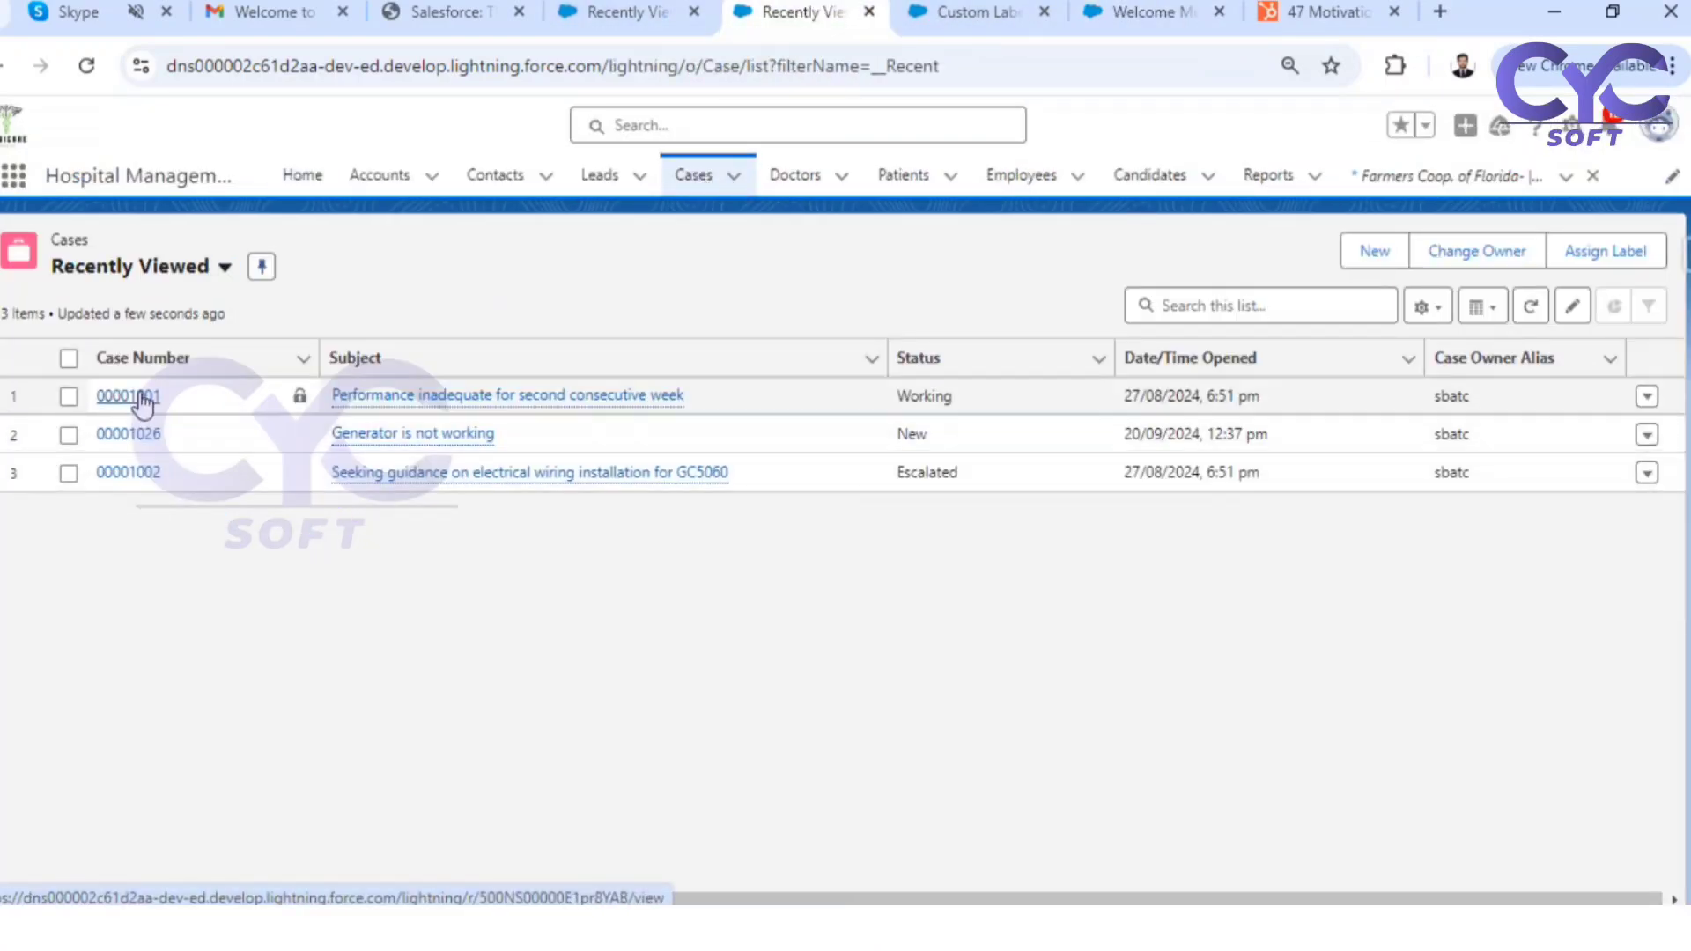
pyautogui.click(140, 393)
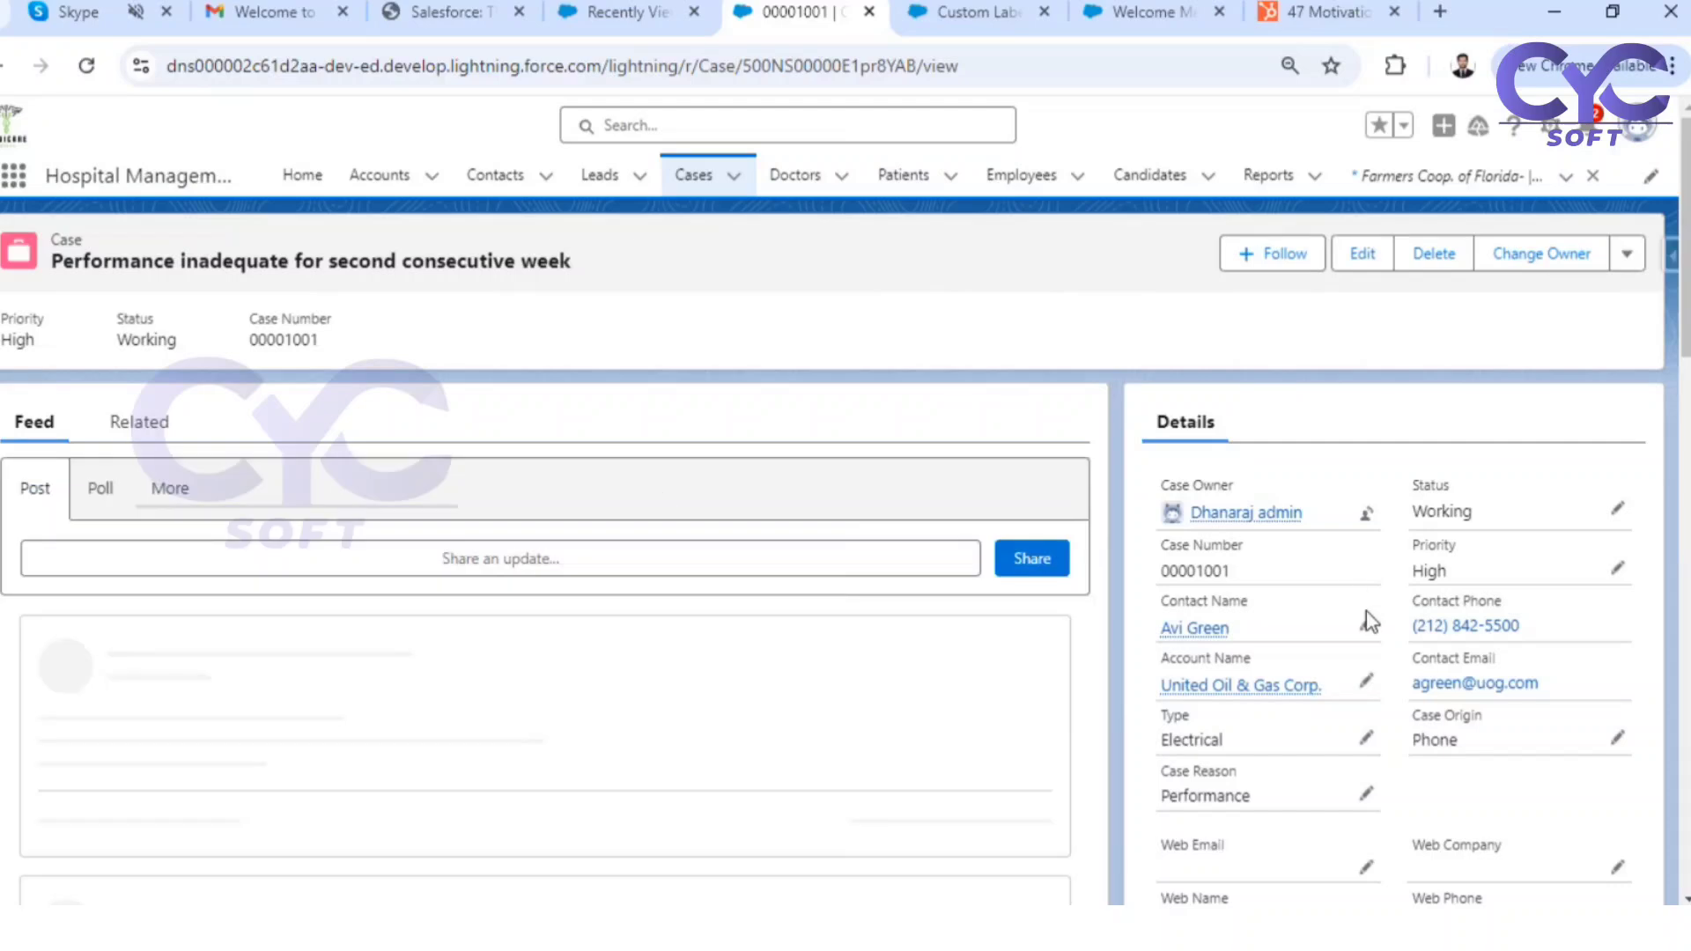
pyautogui.click(1617, 508)
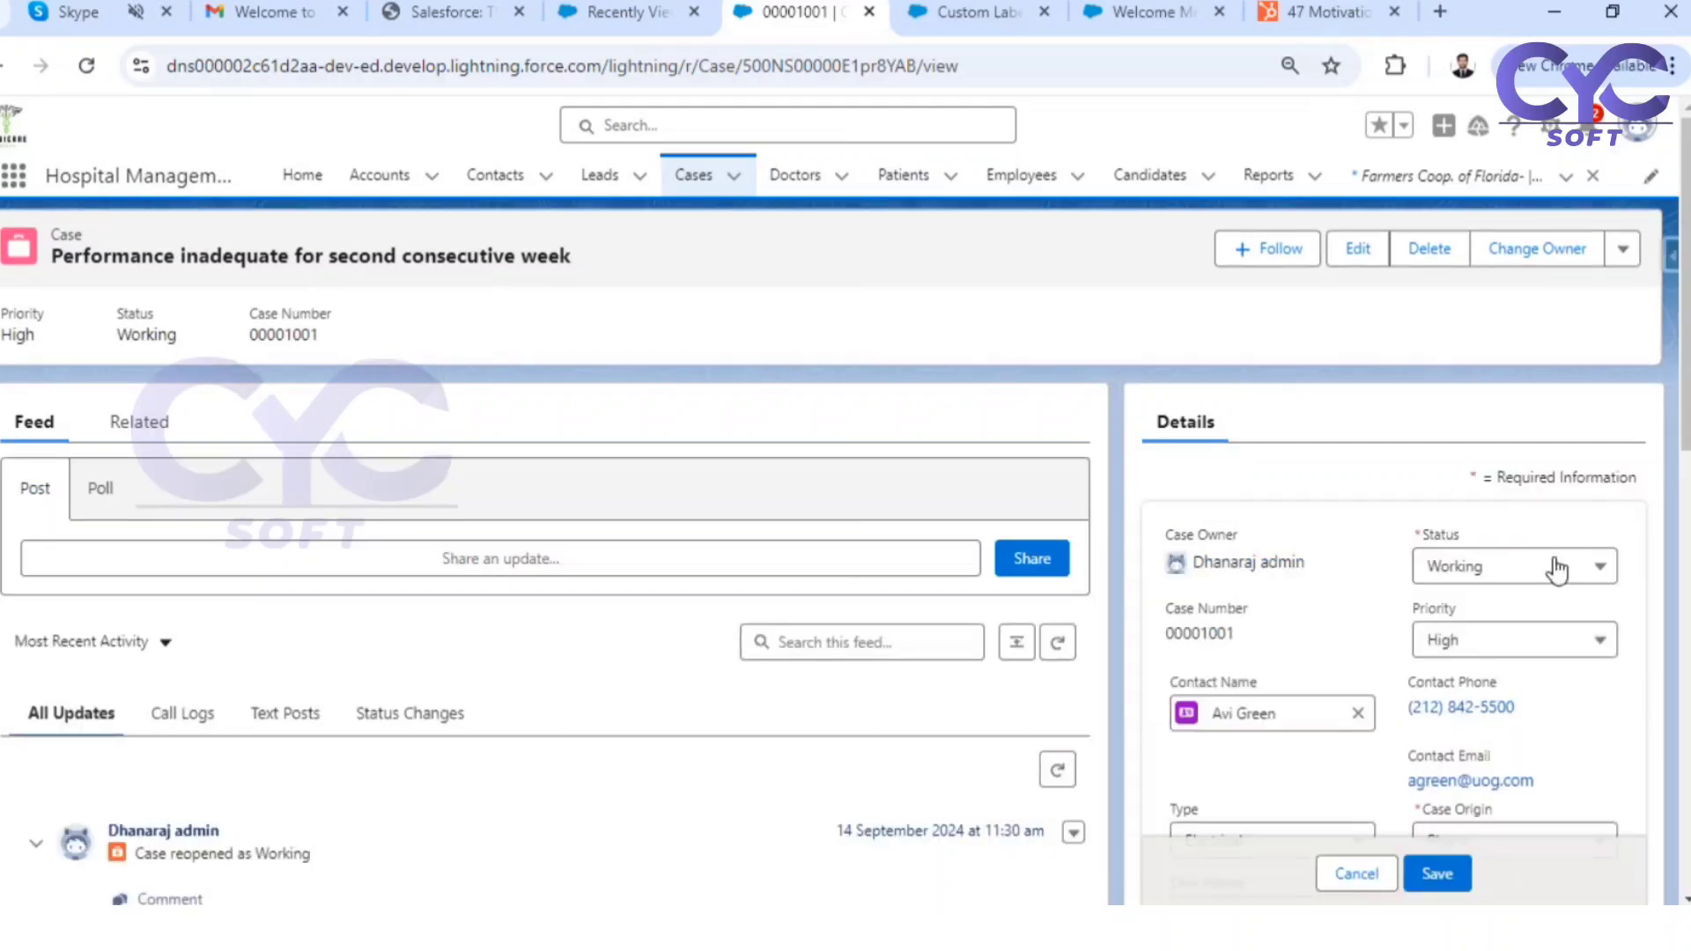
pyautogui.click(1453, 568)
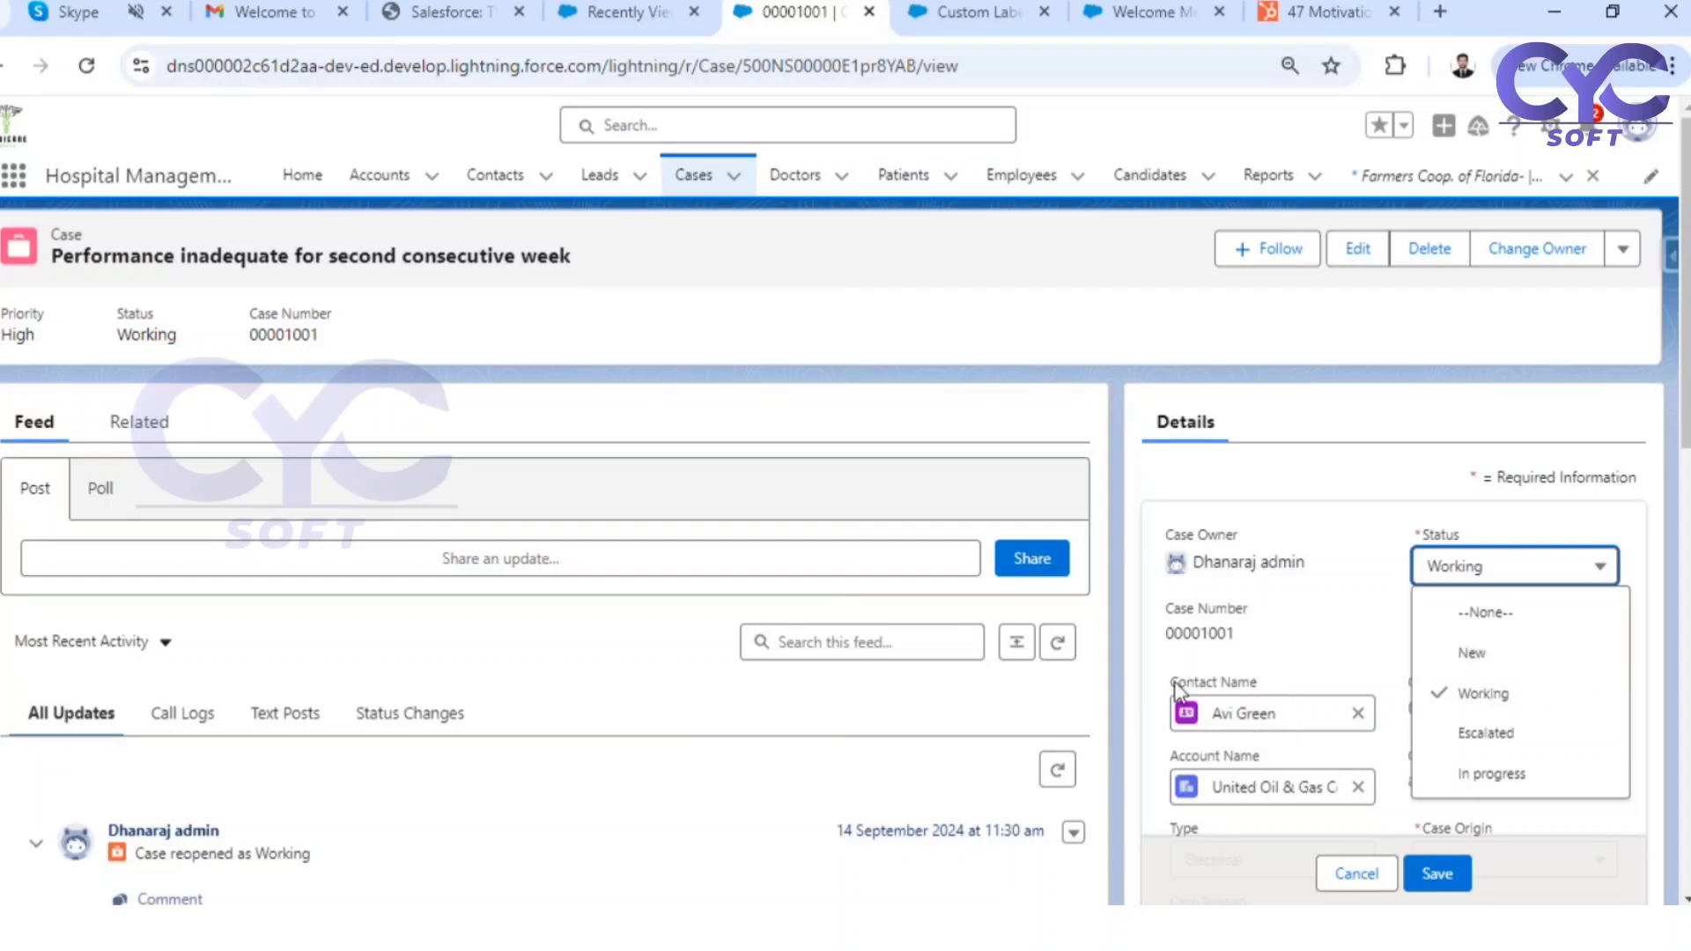
pyautogui.moveTo(1175, 692); pyautogui.dragTo(1272, 691)
pyautogui.moveTo(1182, 759); pyautogui.dragTo(1277, 765)
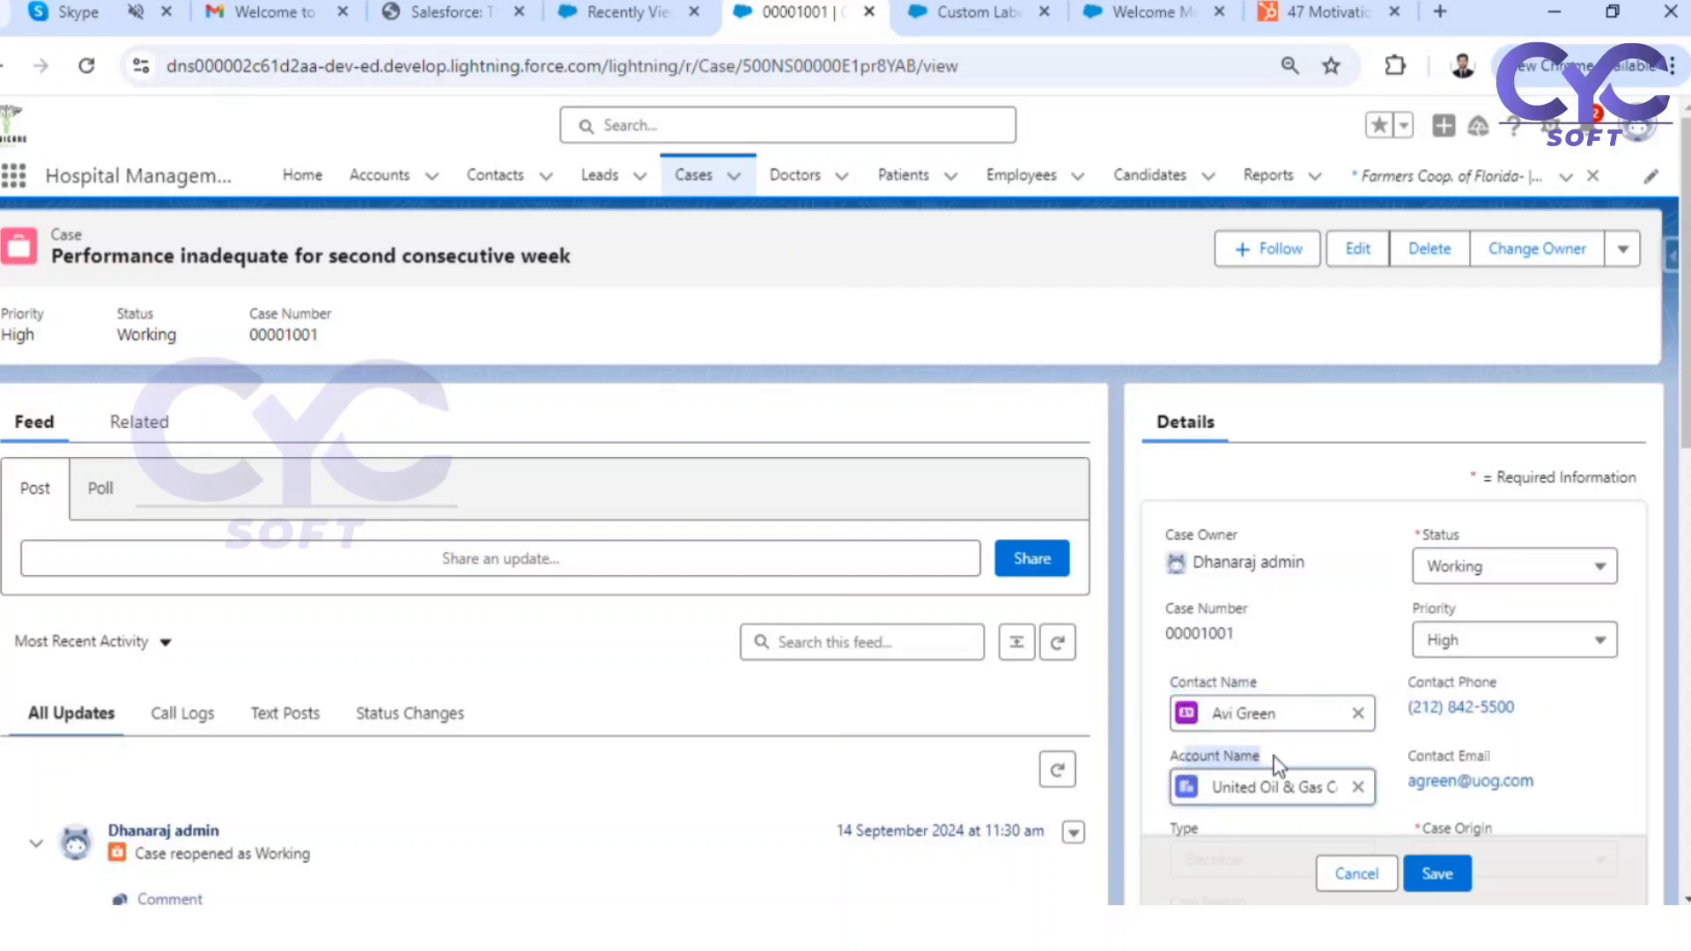